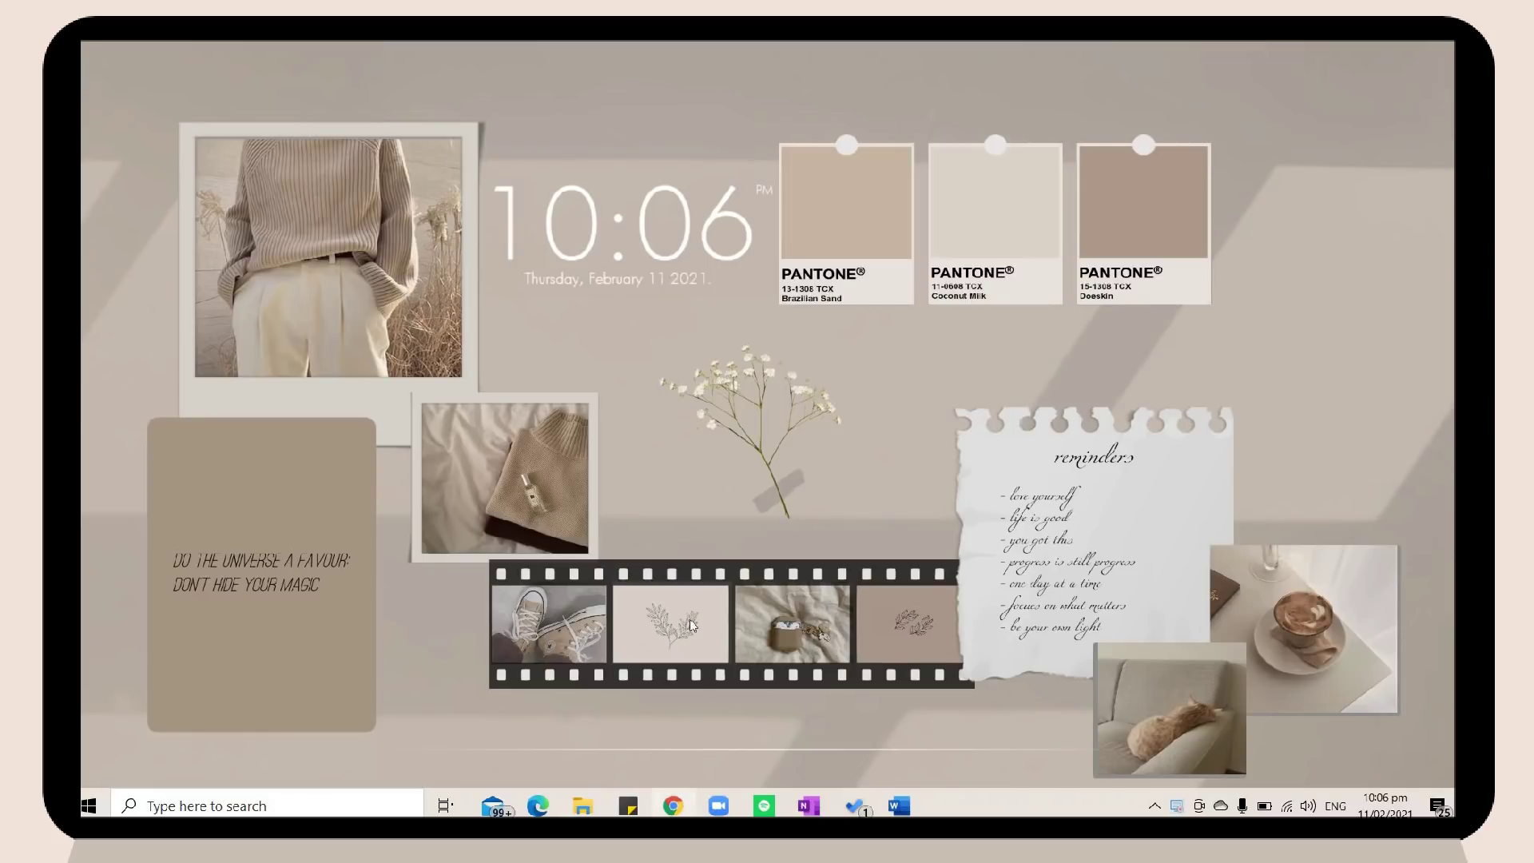
Open Chrome and search the web for "dotted page background for short bond paper".
{"action": "left_click", "coordinate": [673, 806]}
{"action": "type", "text": "do"}
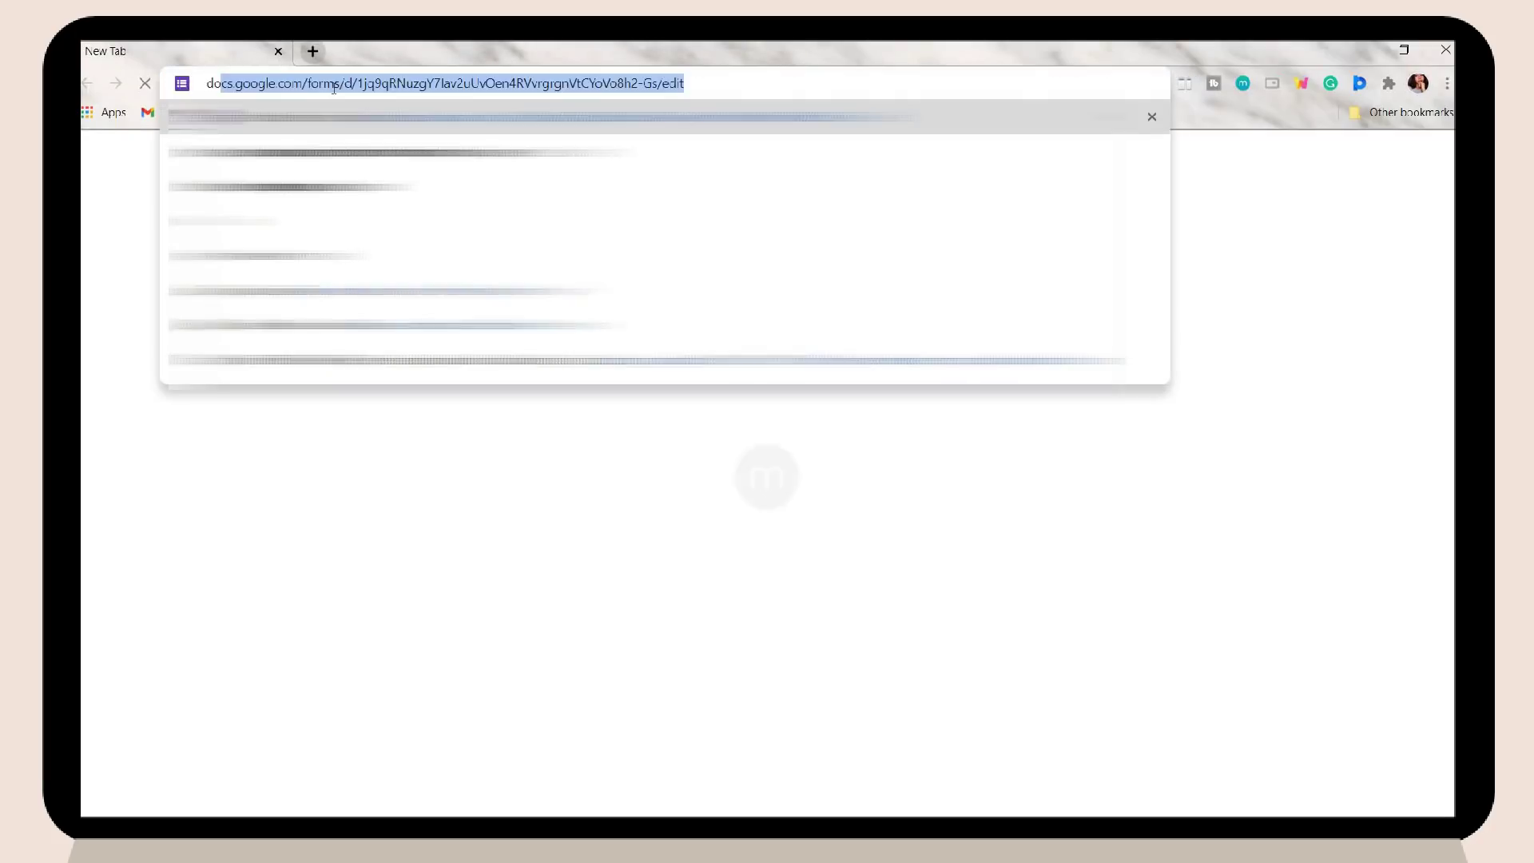
{"action": "type", "text": "tted"}
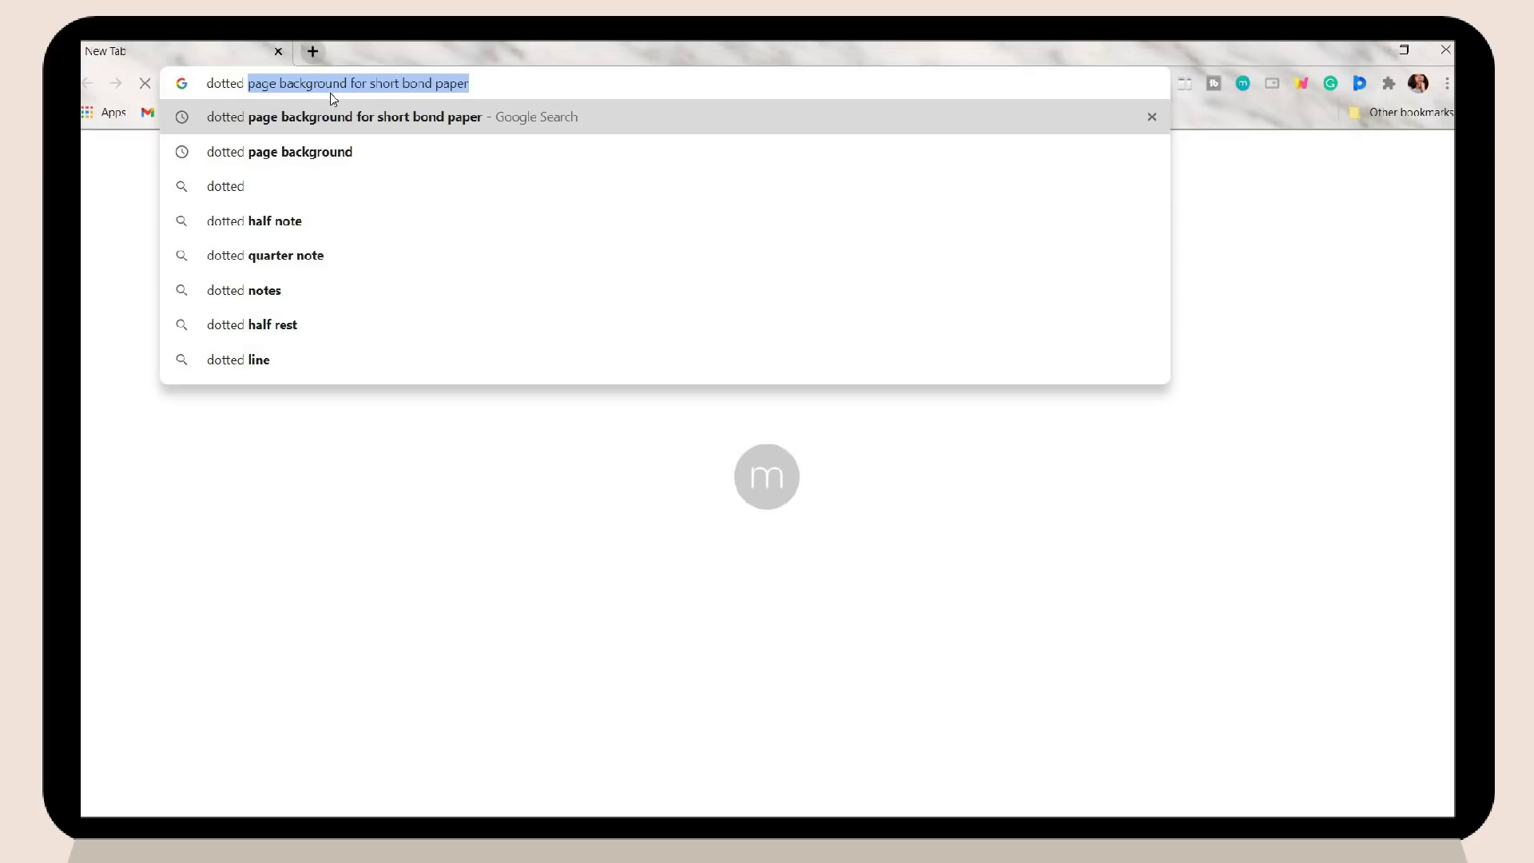
{"action": "key", "text": "Return"}
Open the "Free Printable Dot Grid Paper for Bullet Journal" search result in a new tab and switch to it.
{"action": "scroll", "coordinate": [397, 378], "scroll_direction": "down", "scroll_amount": 5}
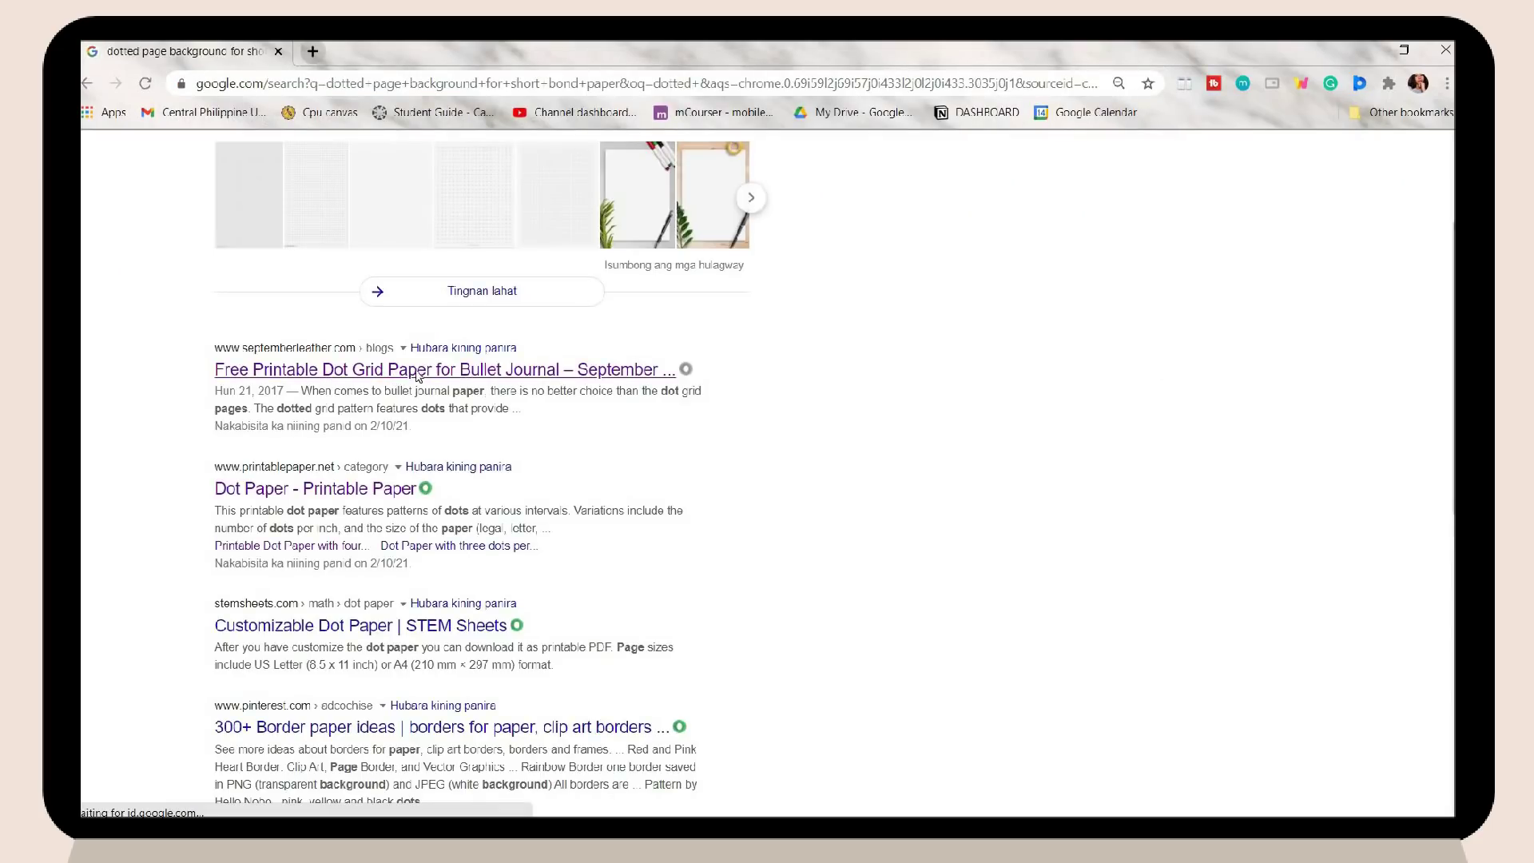
{"action": "right_click", "coordinate": [397, 374]}
{"action": "left_click", "coordinate": [445, 386]}
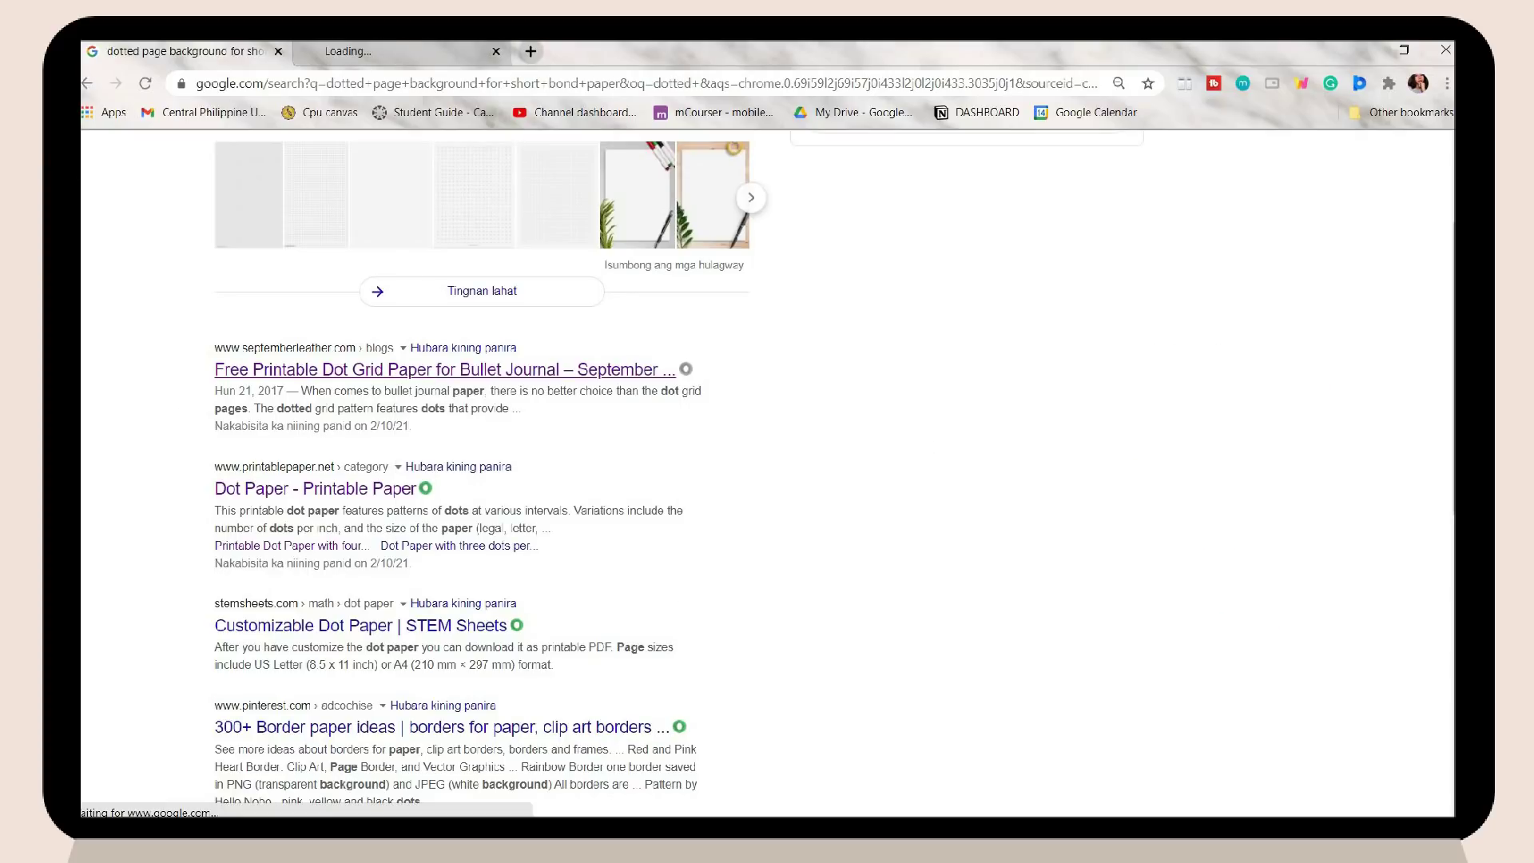
{"action": "key", "text": "ctrl+Tab"}
Download the A4 Size dot grid paper and save it as dot_grid_pages_a4 in PDF format in Downloads.
{"action": "scroll", "coordinate": [353, 431], "scroll_direction": "down", "scroll_amount": 7}
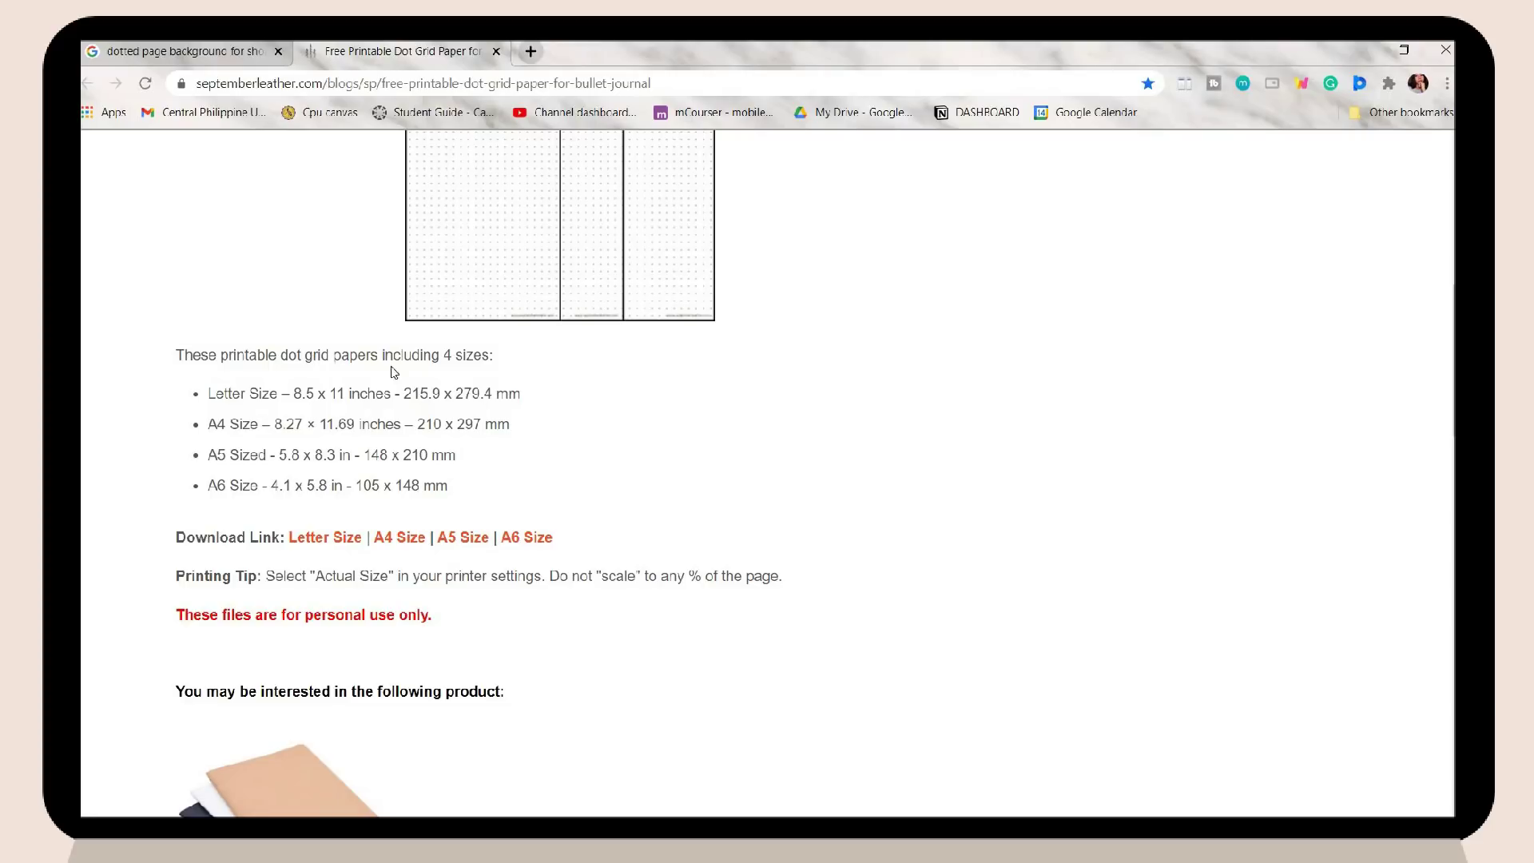
{"action": "left_click", "coordinate": [387, 541]}
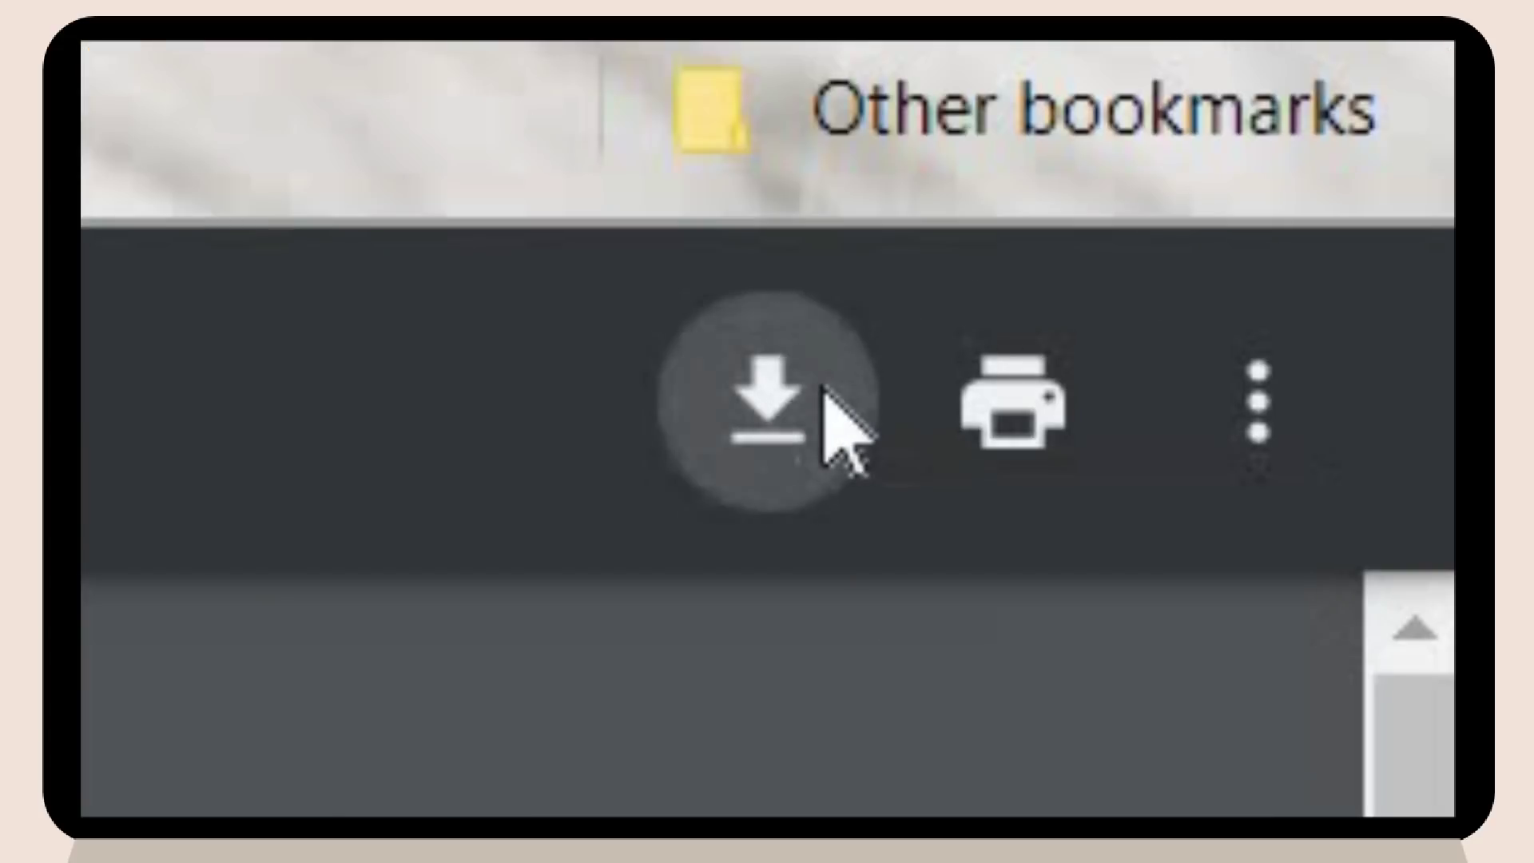
{"action": "left_click", "coordinate": [1370, 154]}
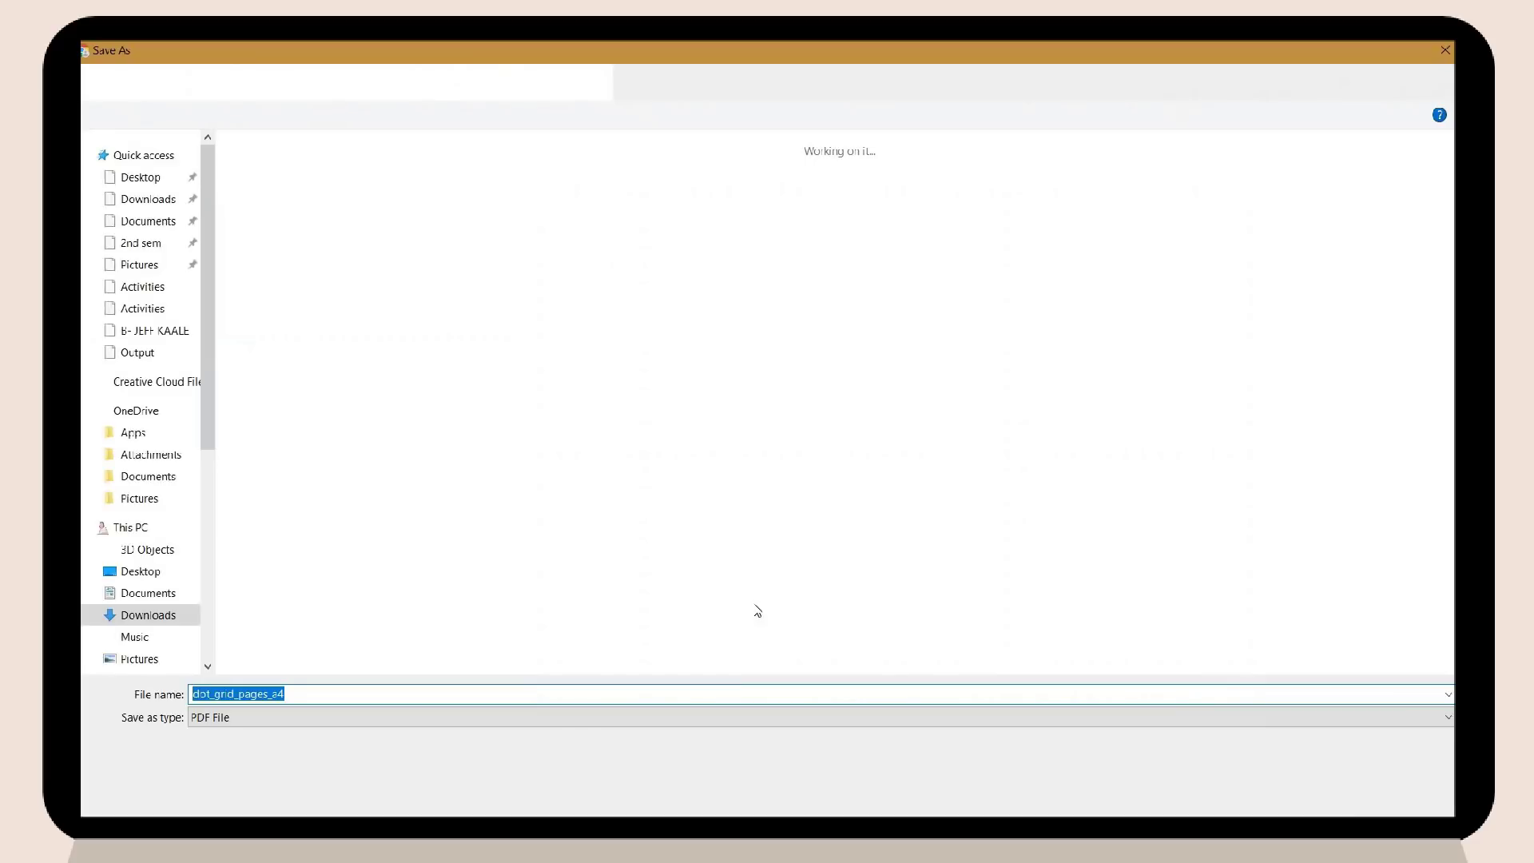
{"action": "key", "text": "Return"}
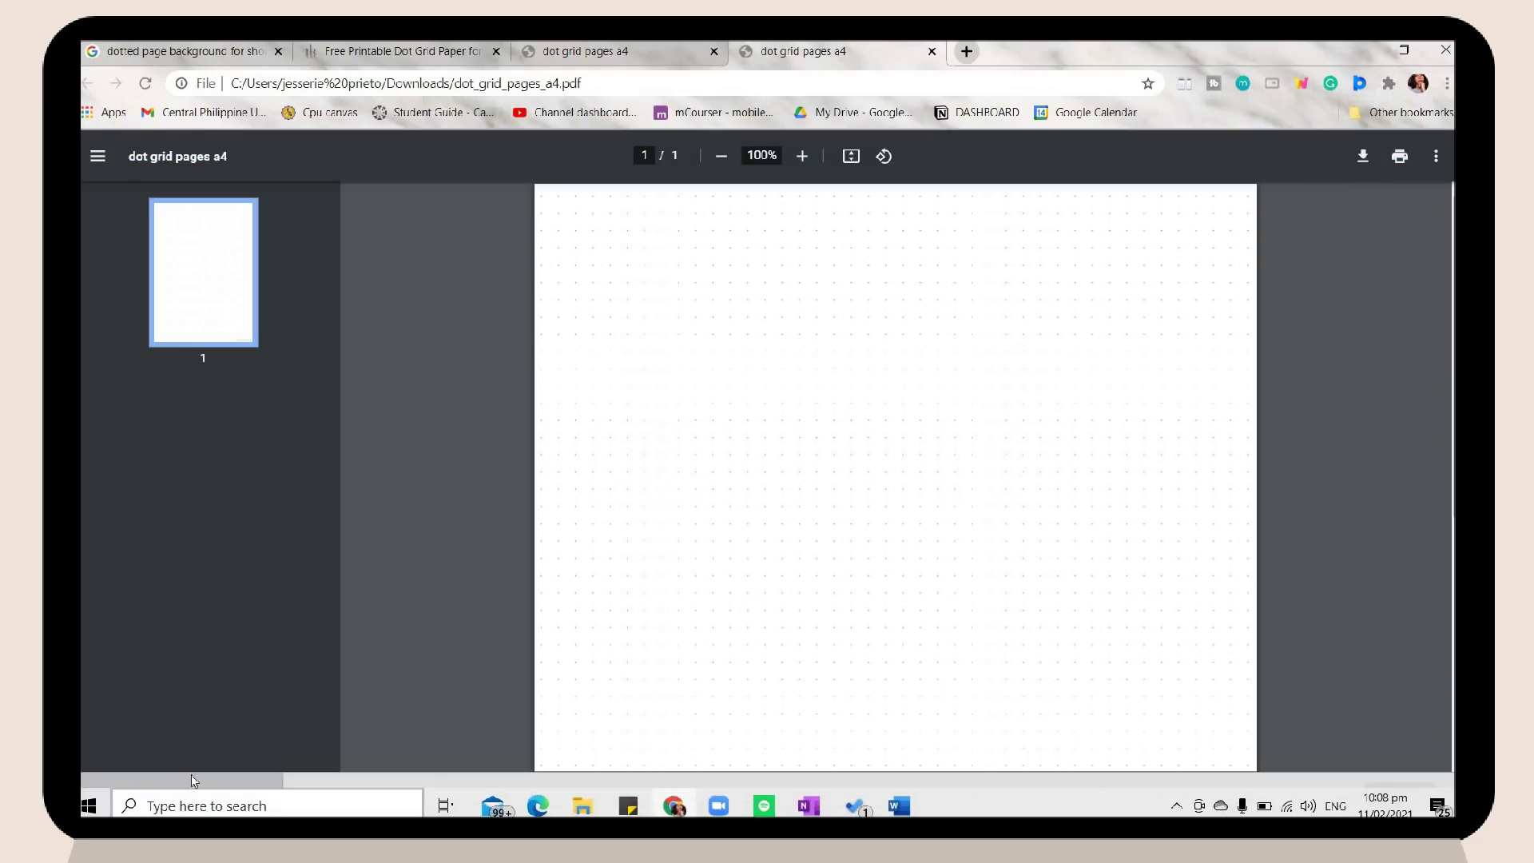
Open dot_grid_pages_a4 from the Downloads folder in the PDF editor, convert it to an image and save it.
{"action": "left_click", "coordinate": [192, 780]}
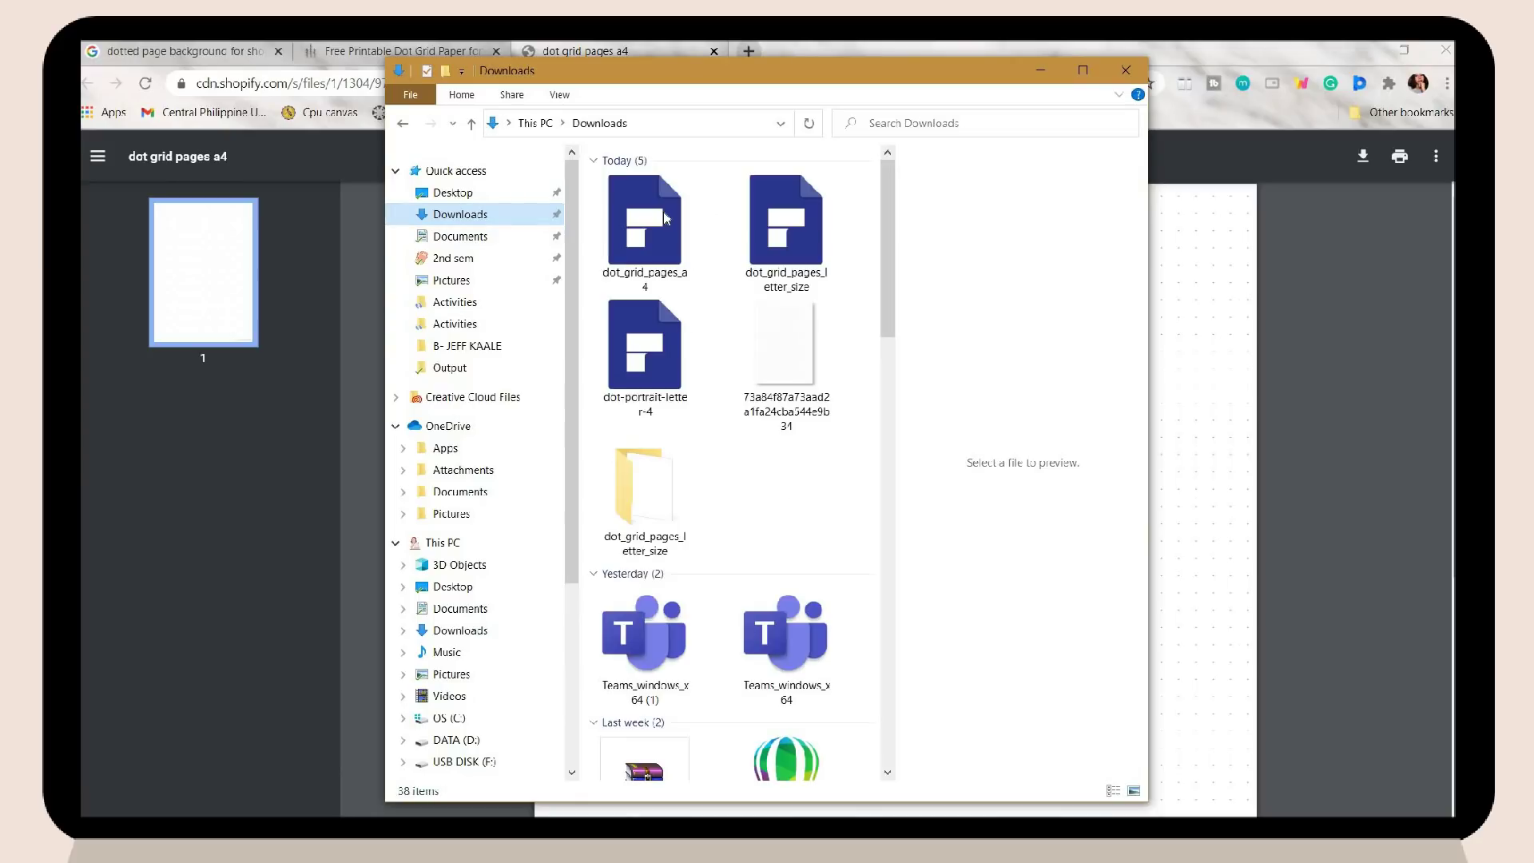
{"action": "left_click", "coordinate": [665, 217]}
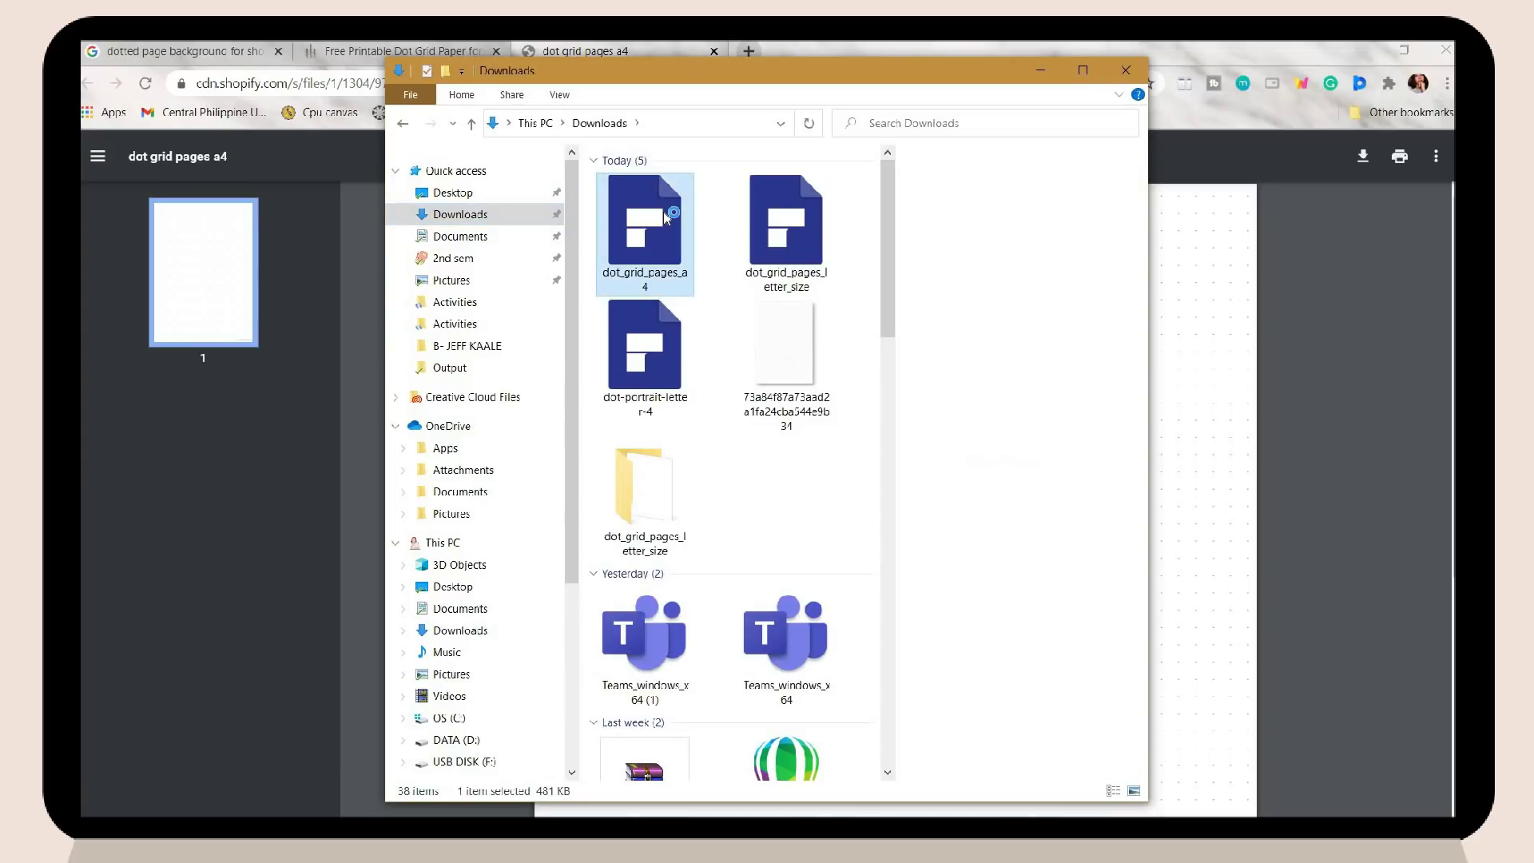
{"action": "double_click", "coordinate": [665, 217]}
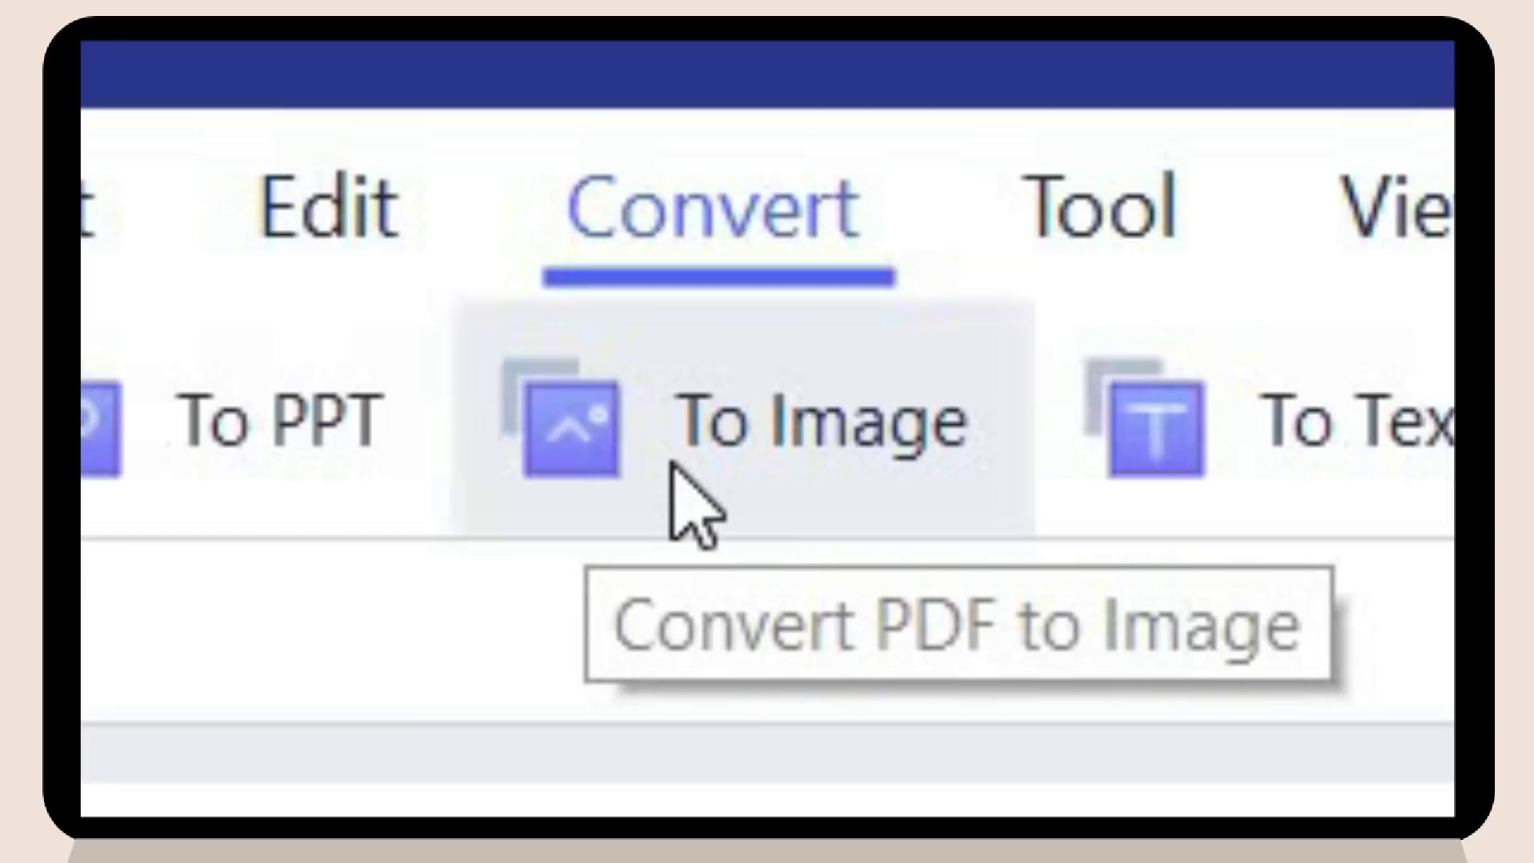
{"action": "left_click", "coordinate": [688, 120]}
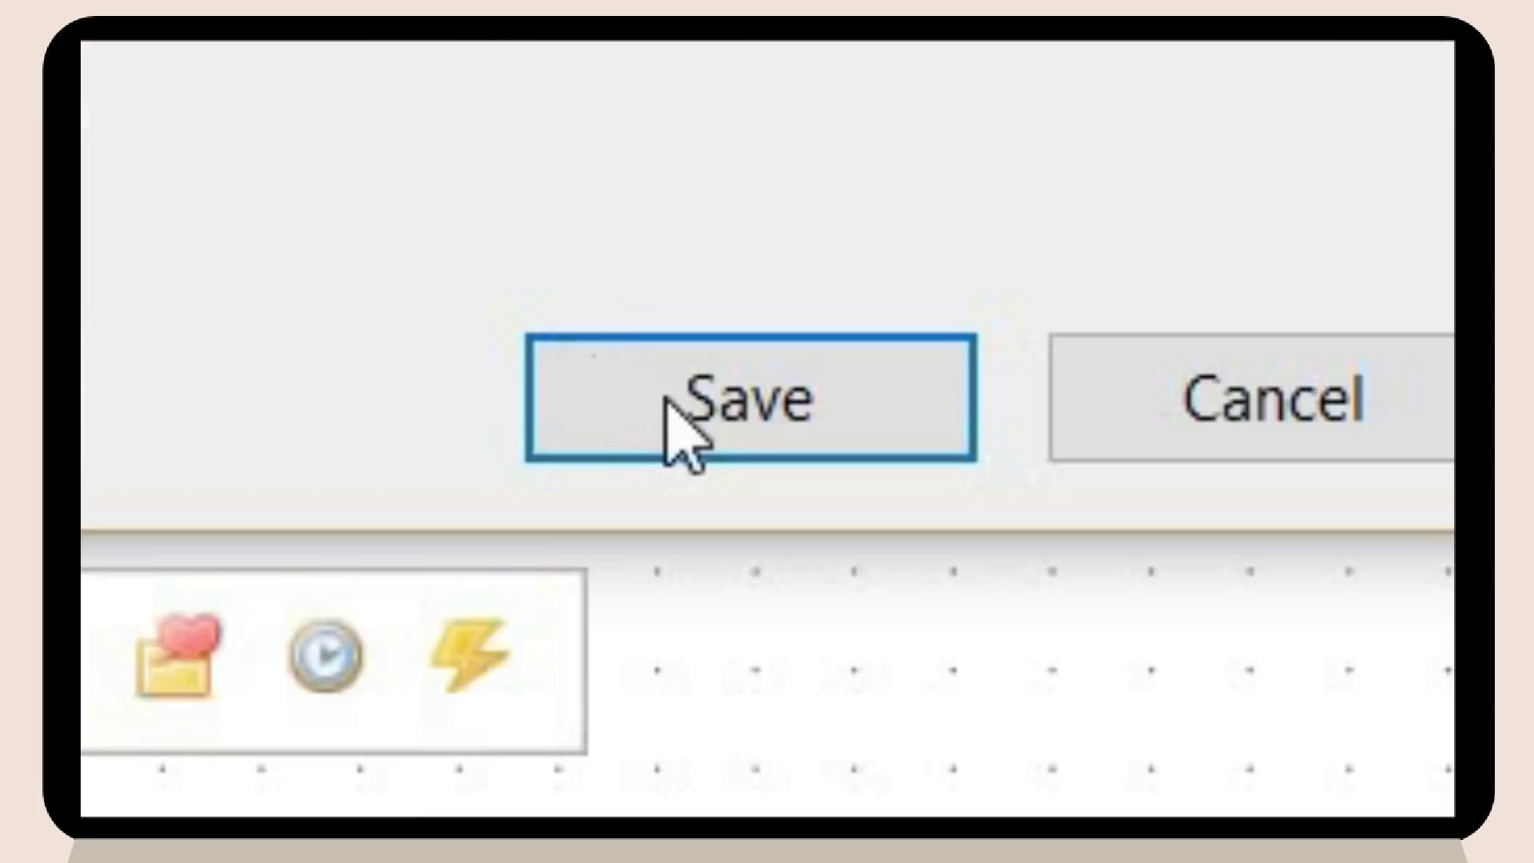
{"action": "left_click", "coordinate": [609, 444]}
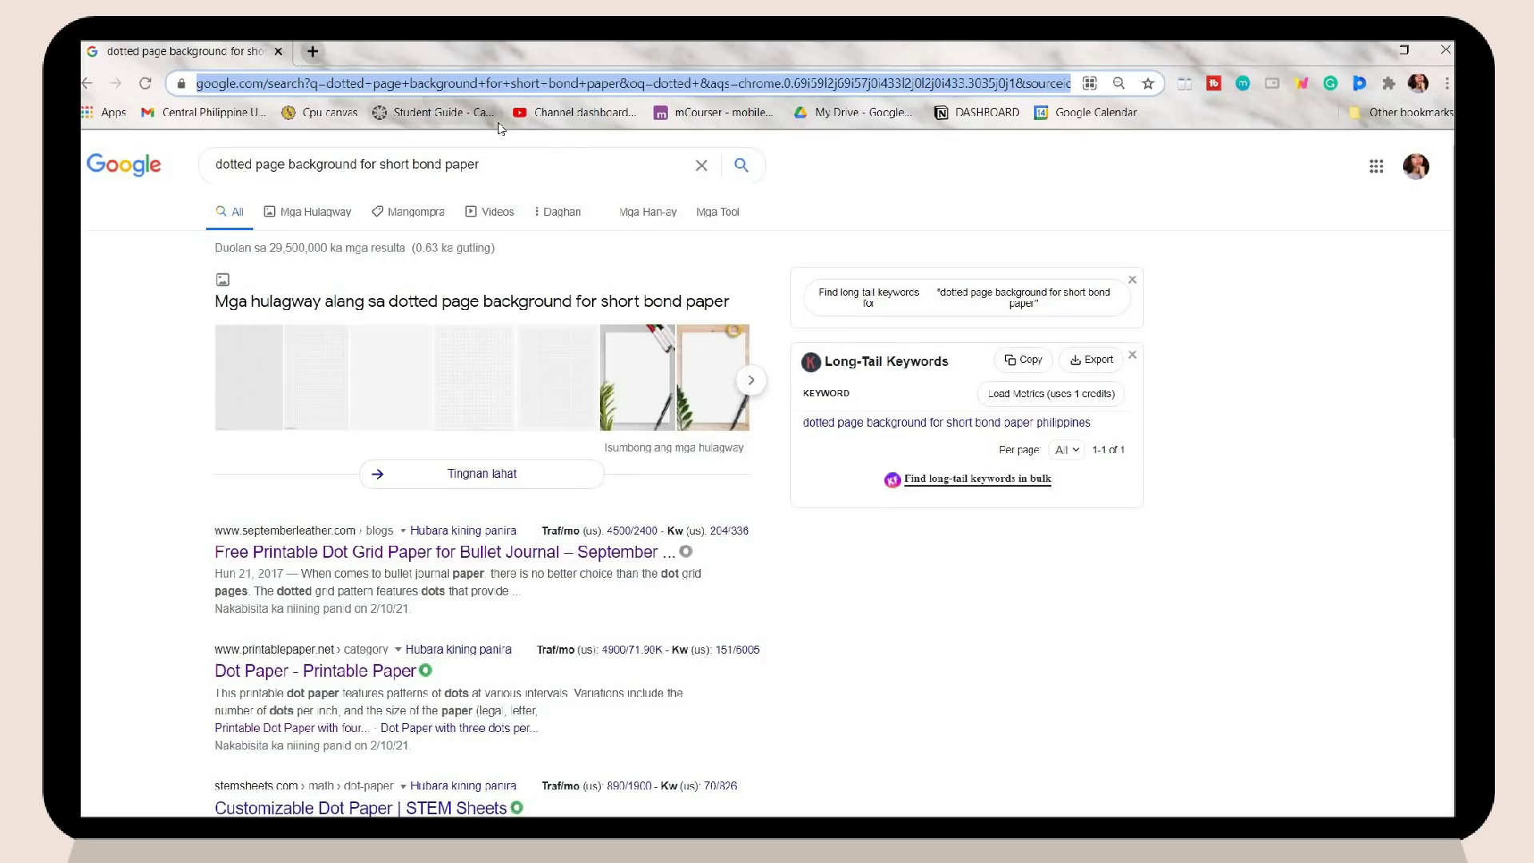
Open the Color Hunt site at colorhunt.co/likes, then go to its home page and browse the new palettes.
{"action": "type", "text": "colorhunt.co/likes"}
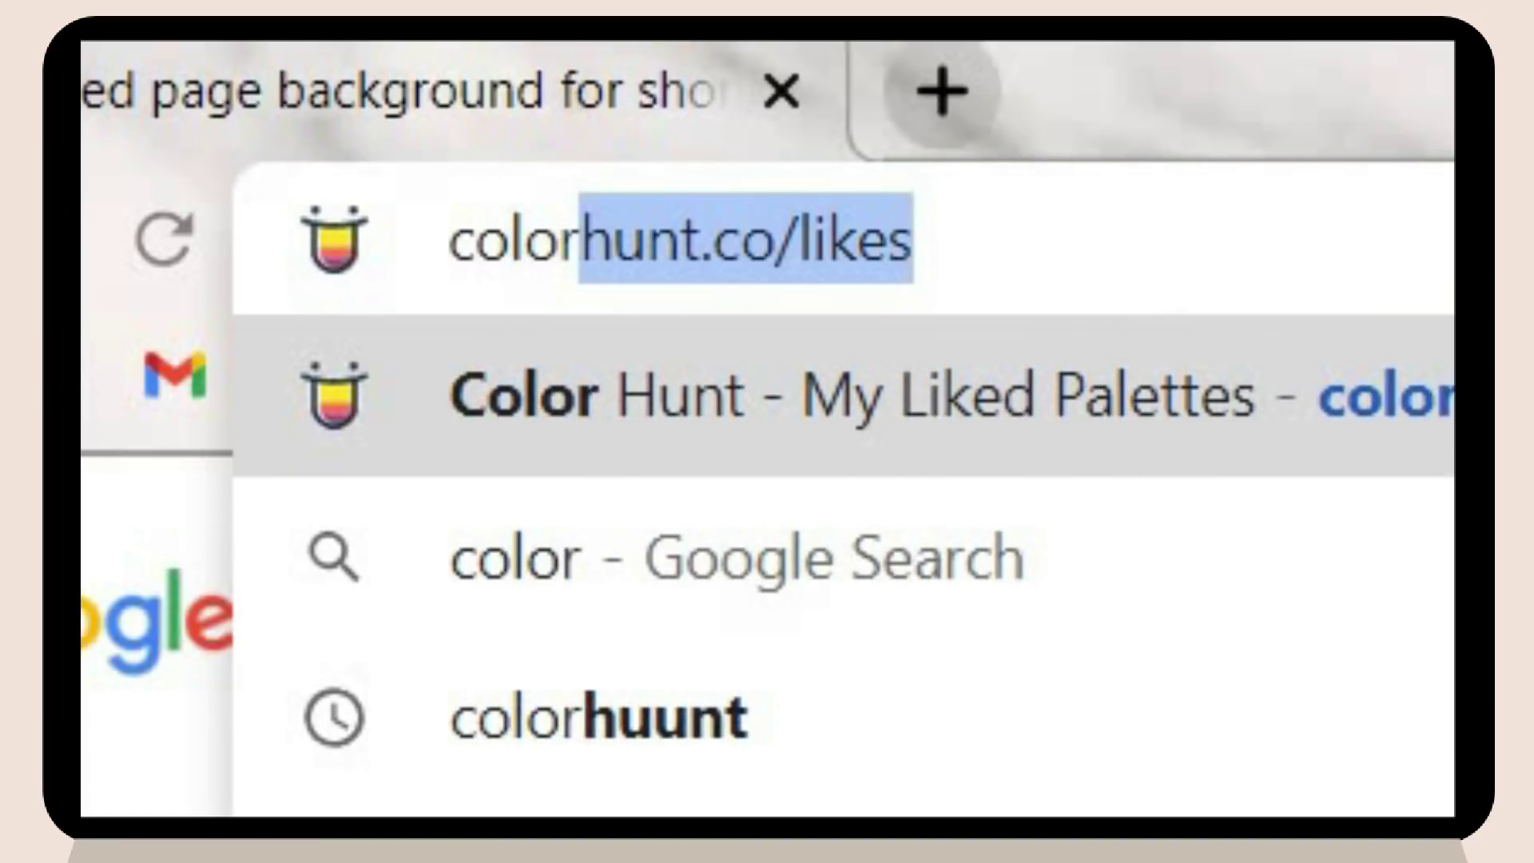
{"action": "key", "text": "Return"}
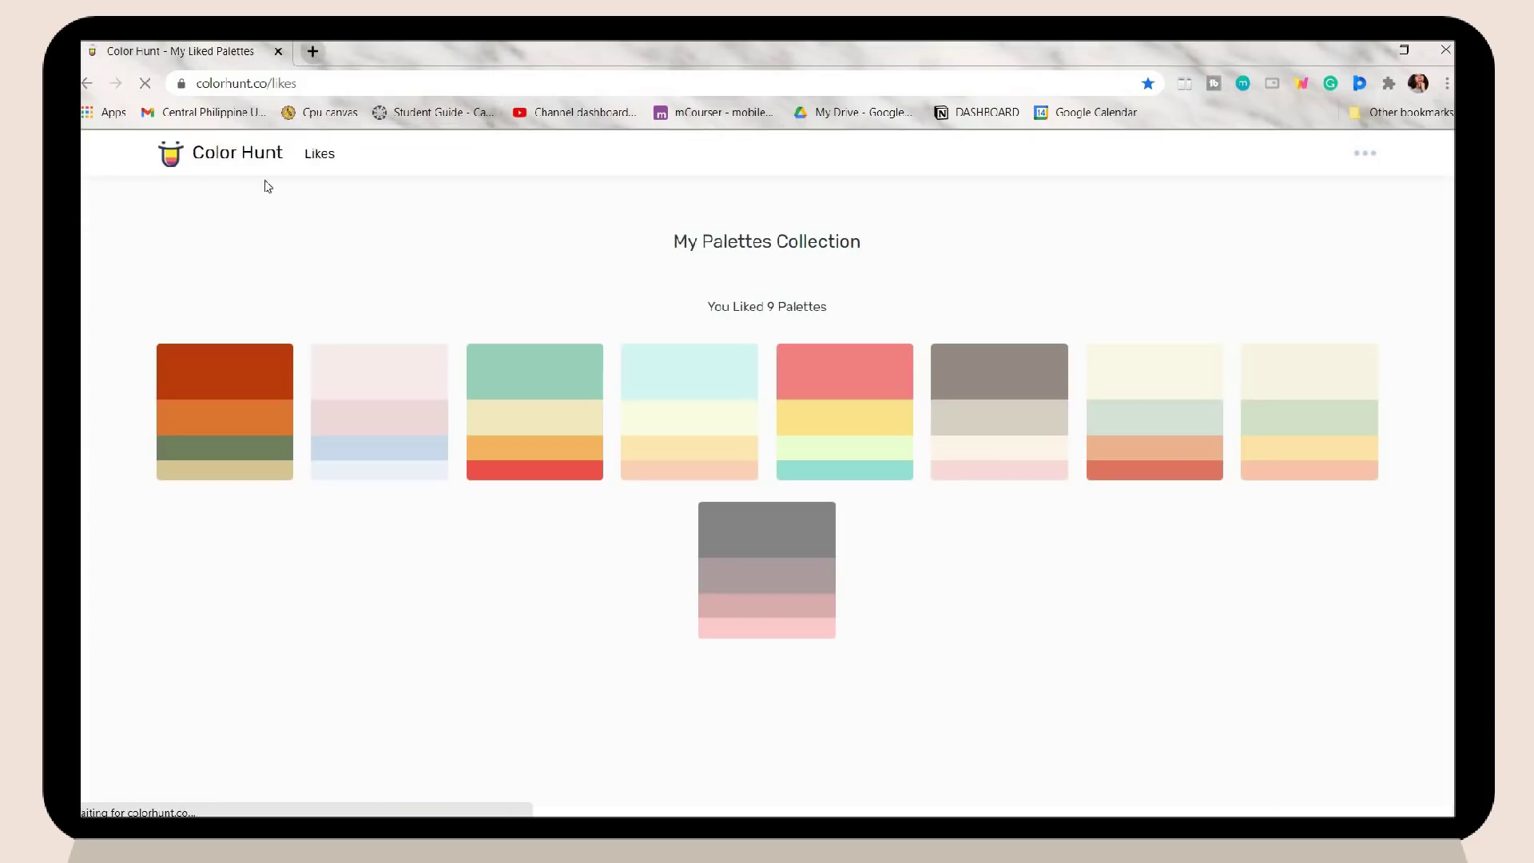
{"action": "left_click", "coordinate": [248, 164]}
{"action": "scroll", "coordinate": [770, 456], "scroll_direction": "down", "scroll_amount": 10}
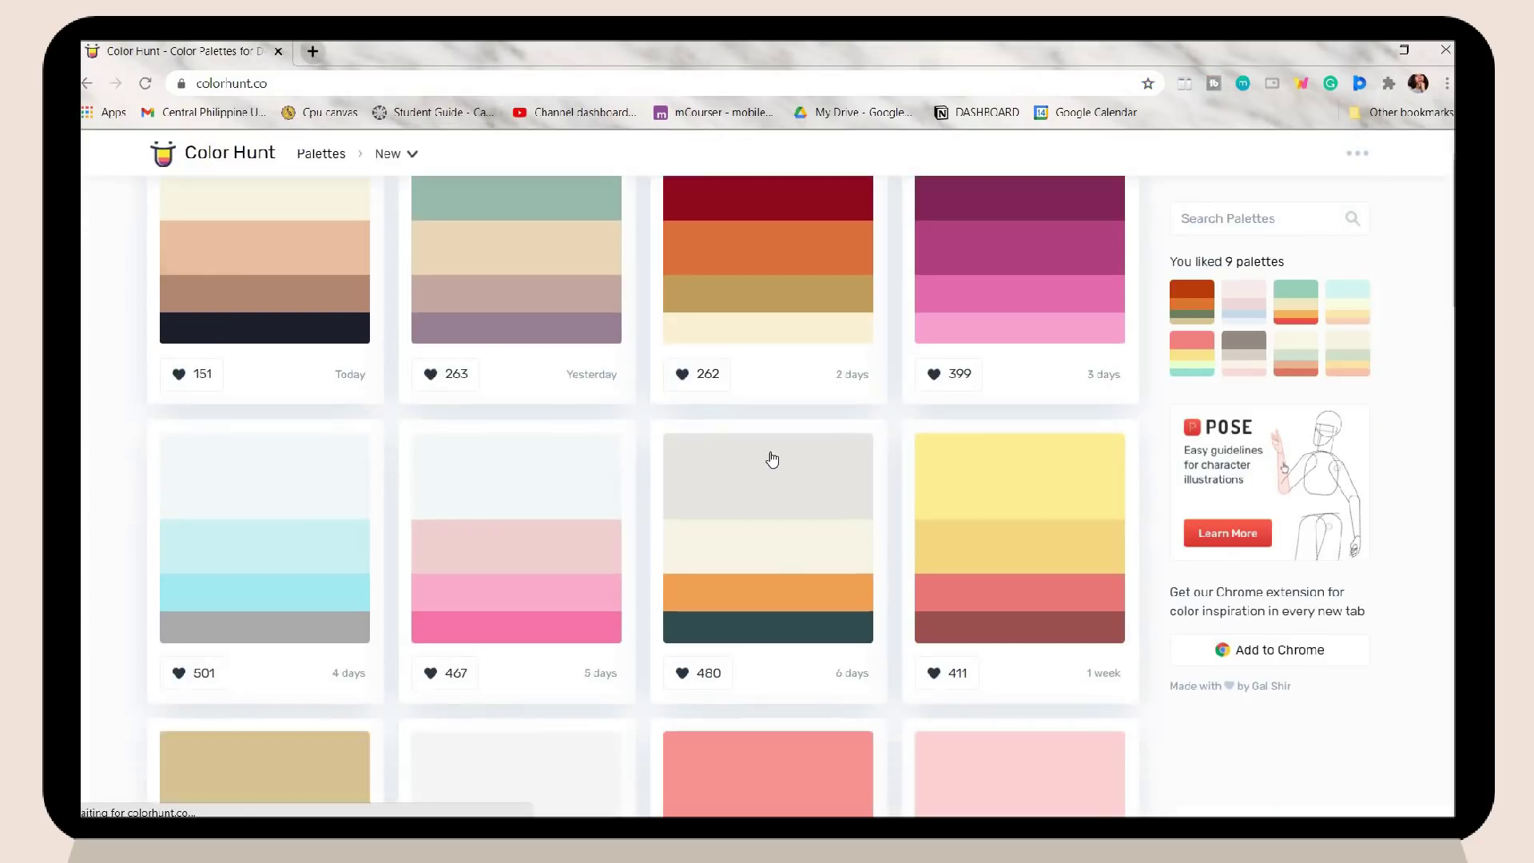
{"action": "scroll", "coordinate": [773, 462], "scroll_direction": "down", "scroll_amount": 10}
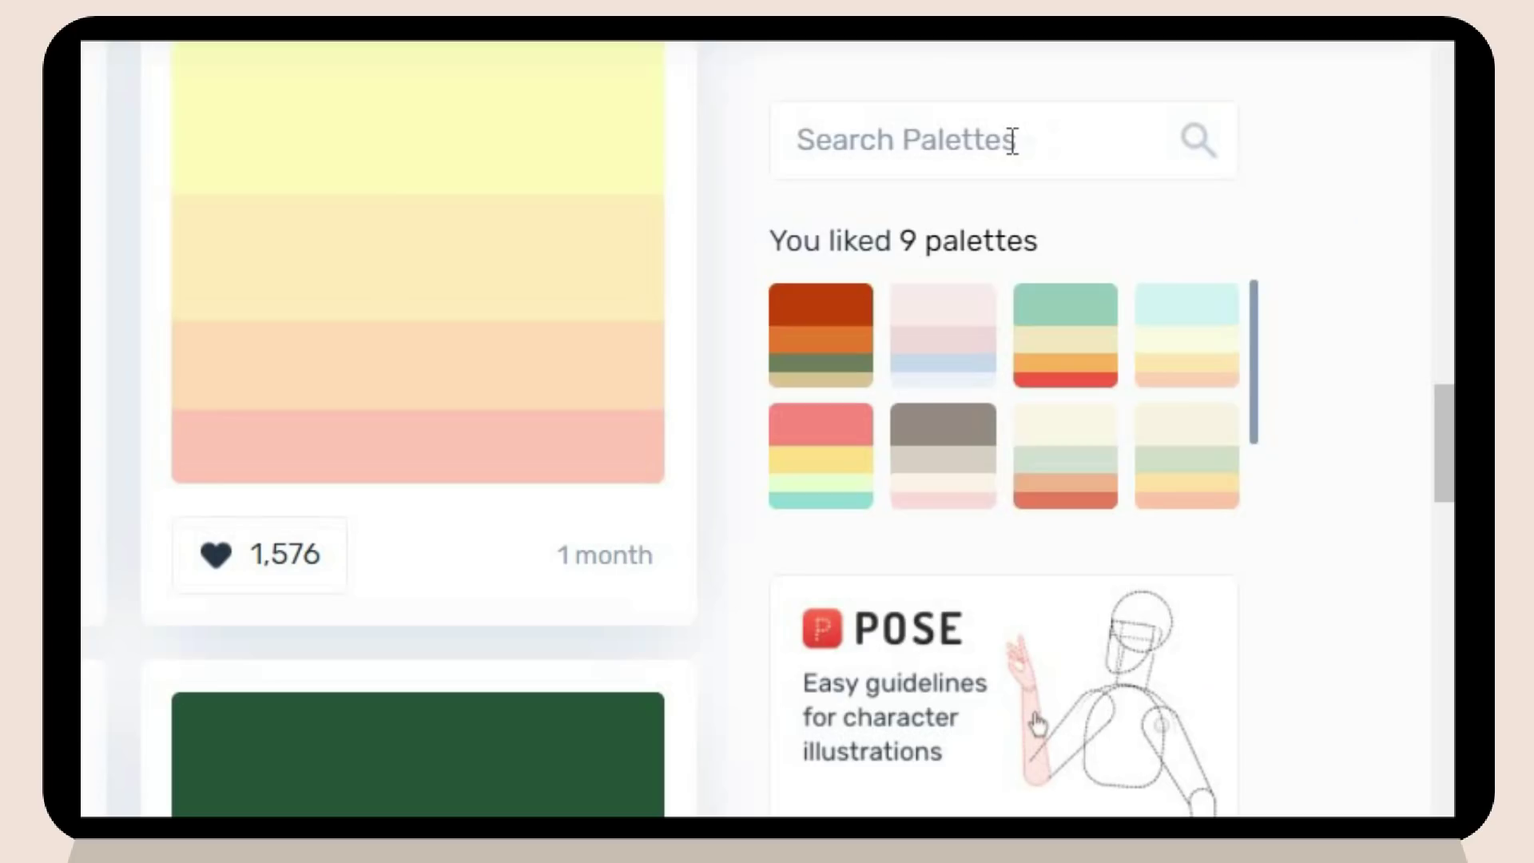
Filter the Color Hunt palettes by Bright and look through the matching color combinations.
{"action": "left_click", "coordinate": [1013, 142]}
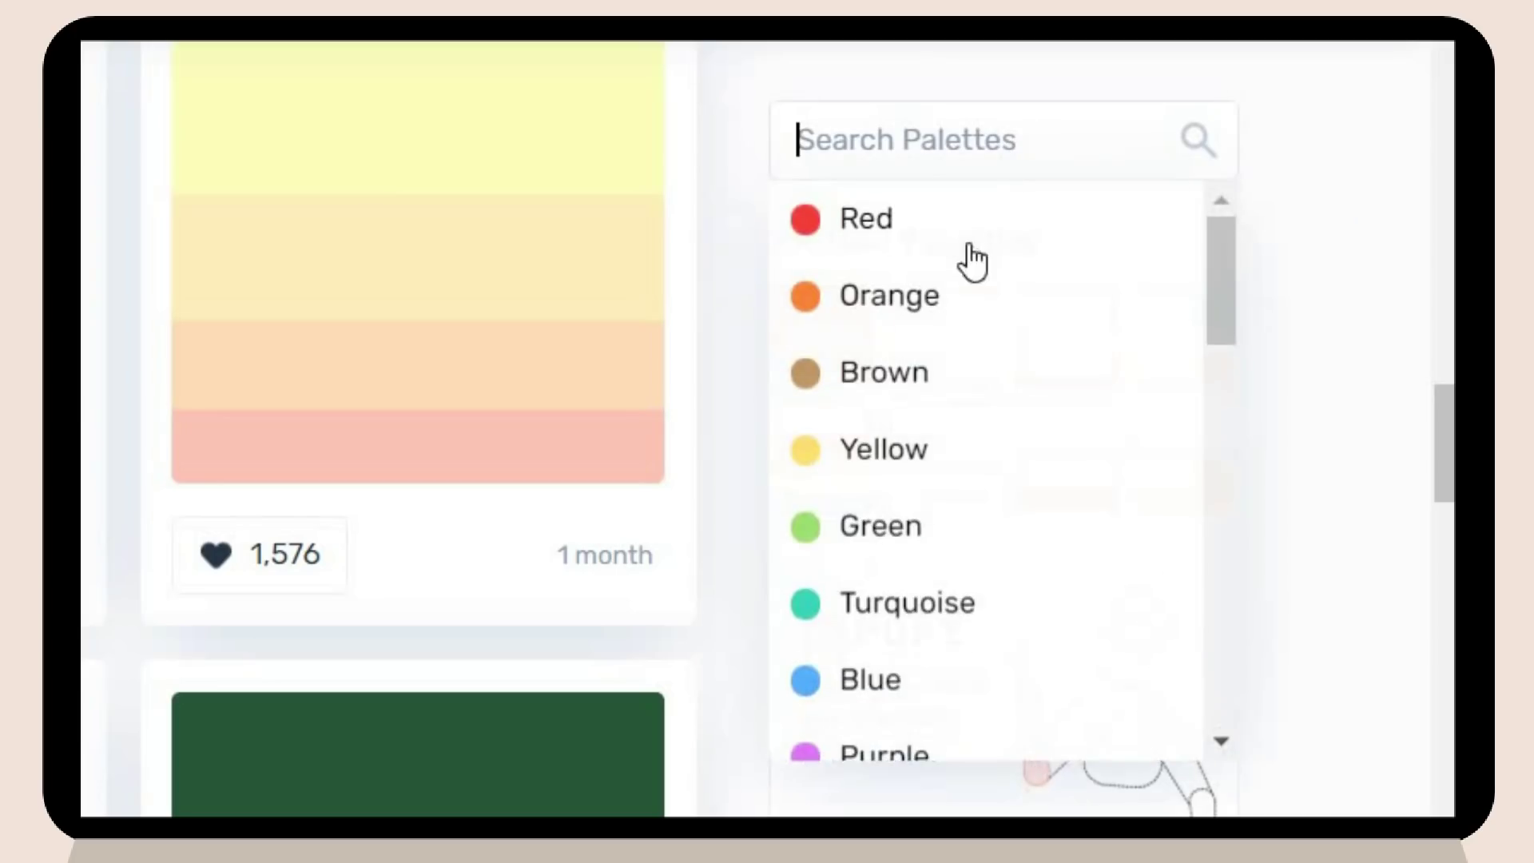
{"action": "scroll", "coordinate": [1005, 382], "scroll_direction": "down", "scroll_amount": 10}
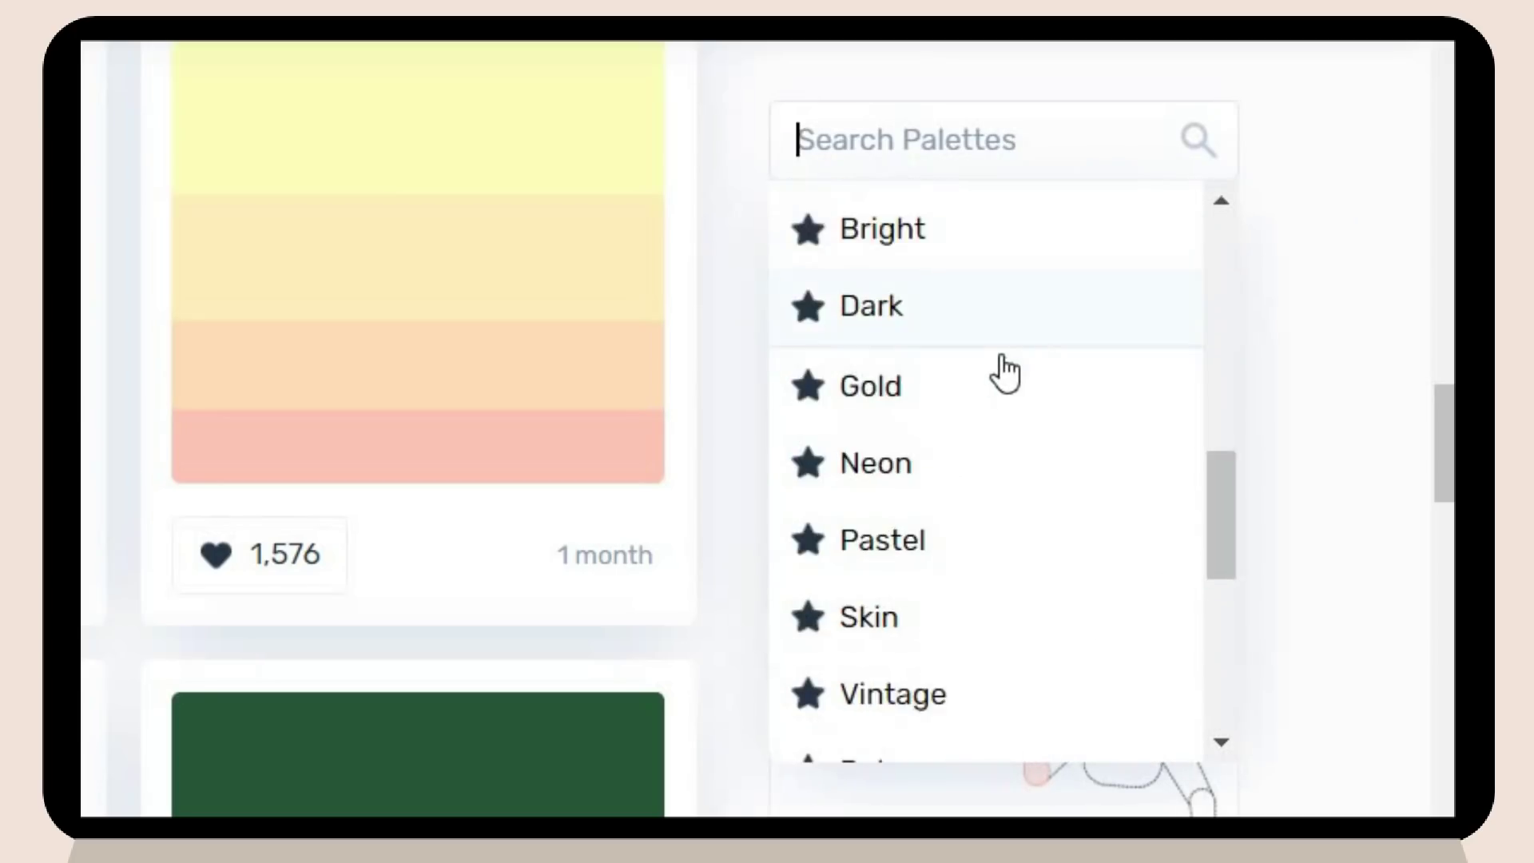
{"action": "left_click", "coordinate": [949, 232]}
{"action": "scroll", "coordinate": [716, 449], "scroll_direction": "down", "scroll_amount": 5}
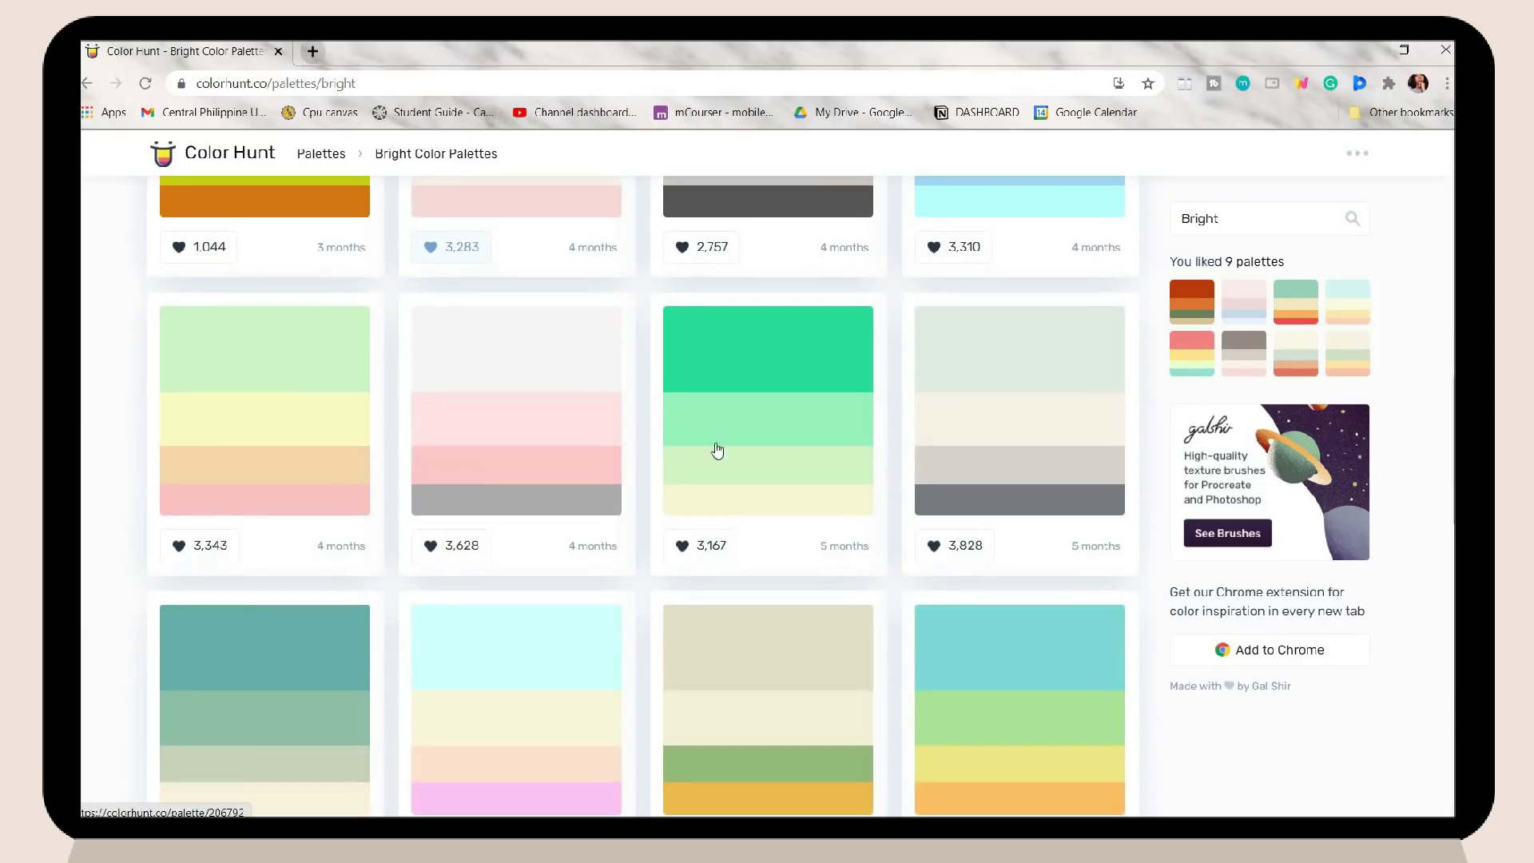
{"action": "scroll", "coordinate": [873, 477], "scroll_direction": "down", "scroll_amount": 3}
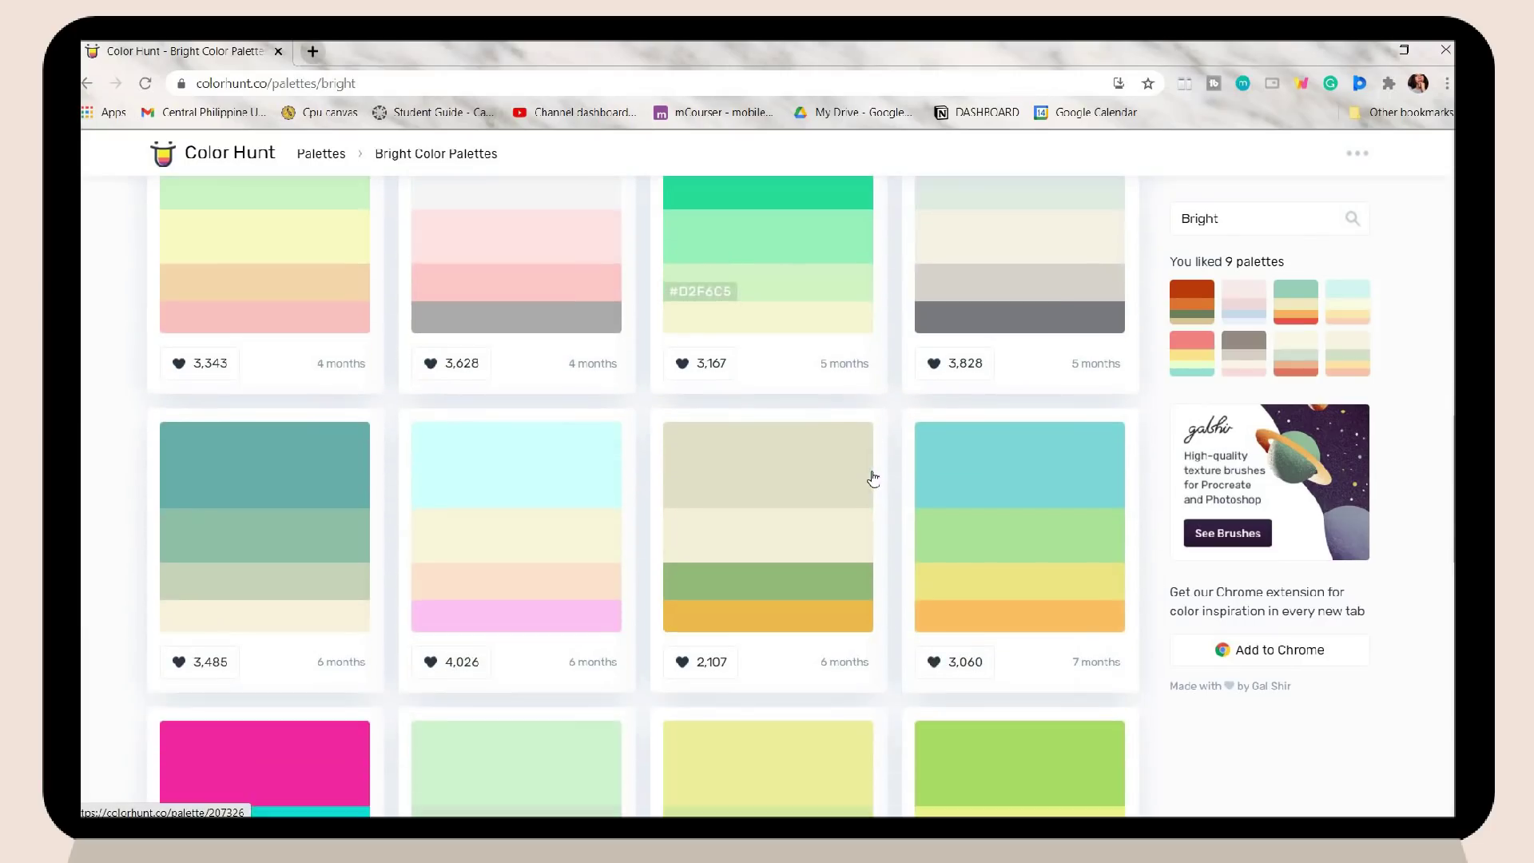
{"action": "scroll", "coordinate": [873, 477], "scroll_direction": "down", "scroll_amount": 4}
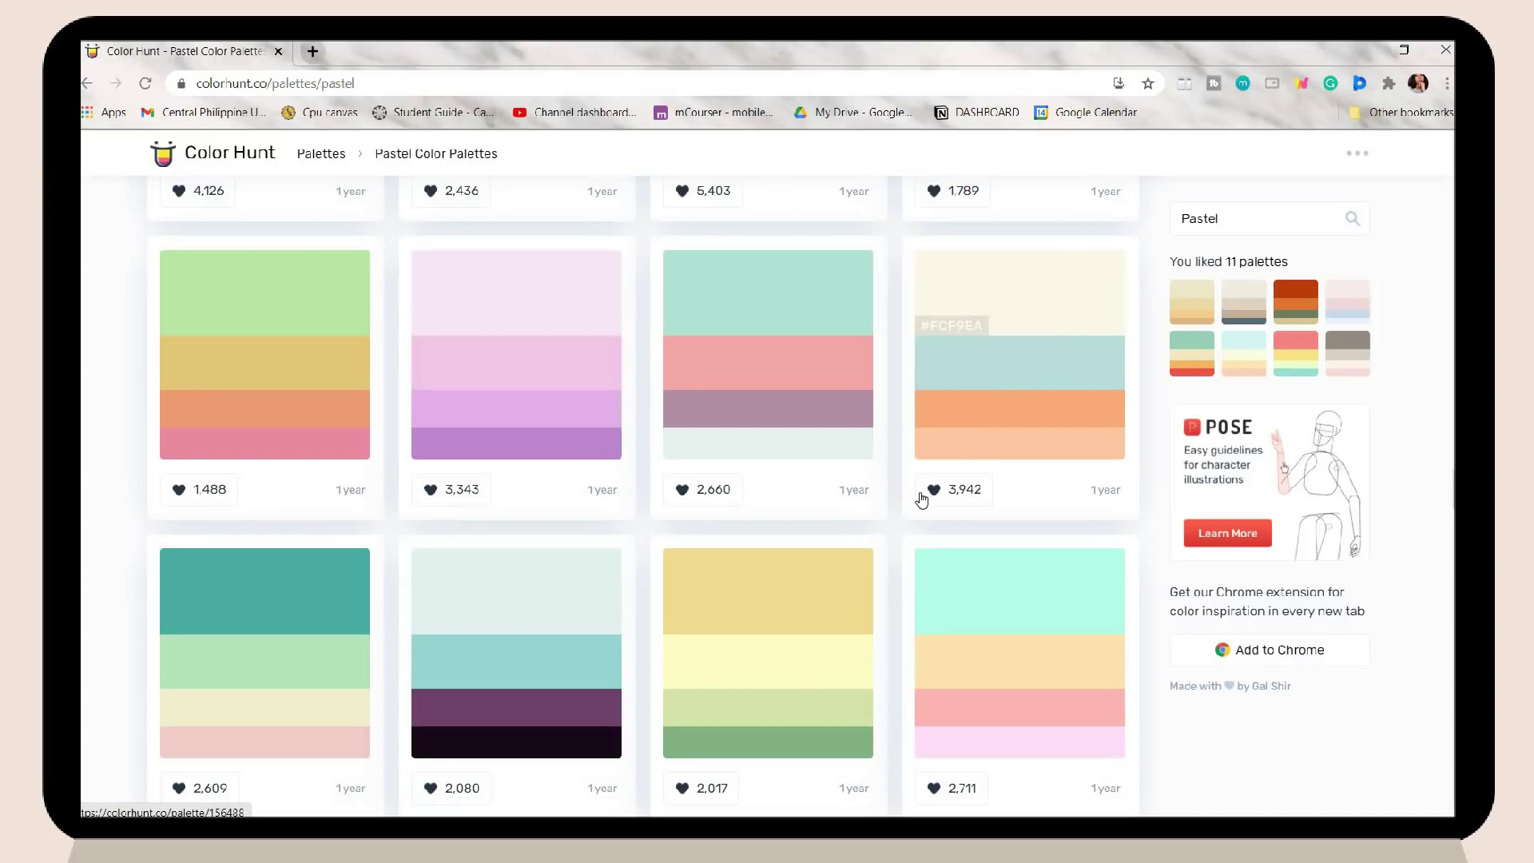
Like the cream, blue and orange palette and the cream, tan and light-blue palette among the Pastel palettes, and open the latter.
{"action": "left_click", "coordinate": [925, 494]}
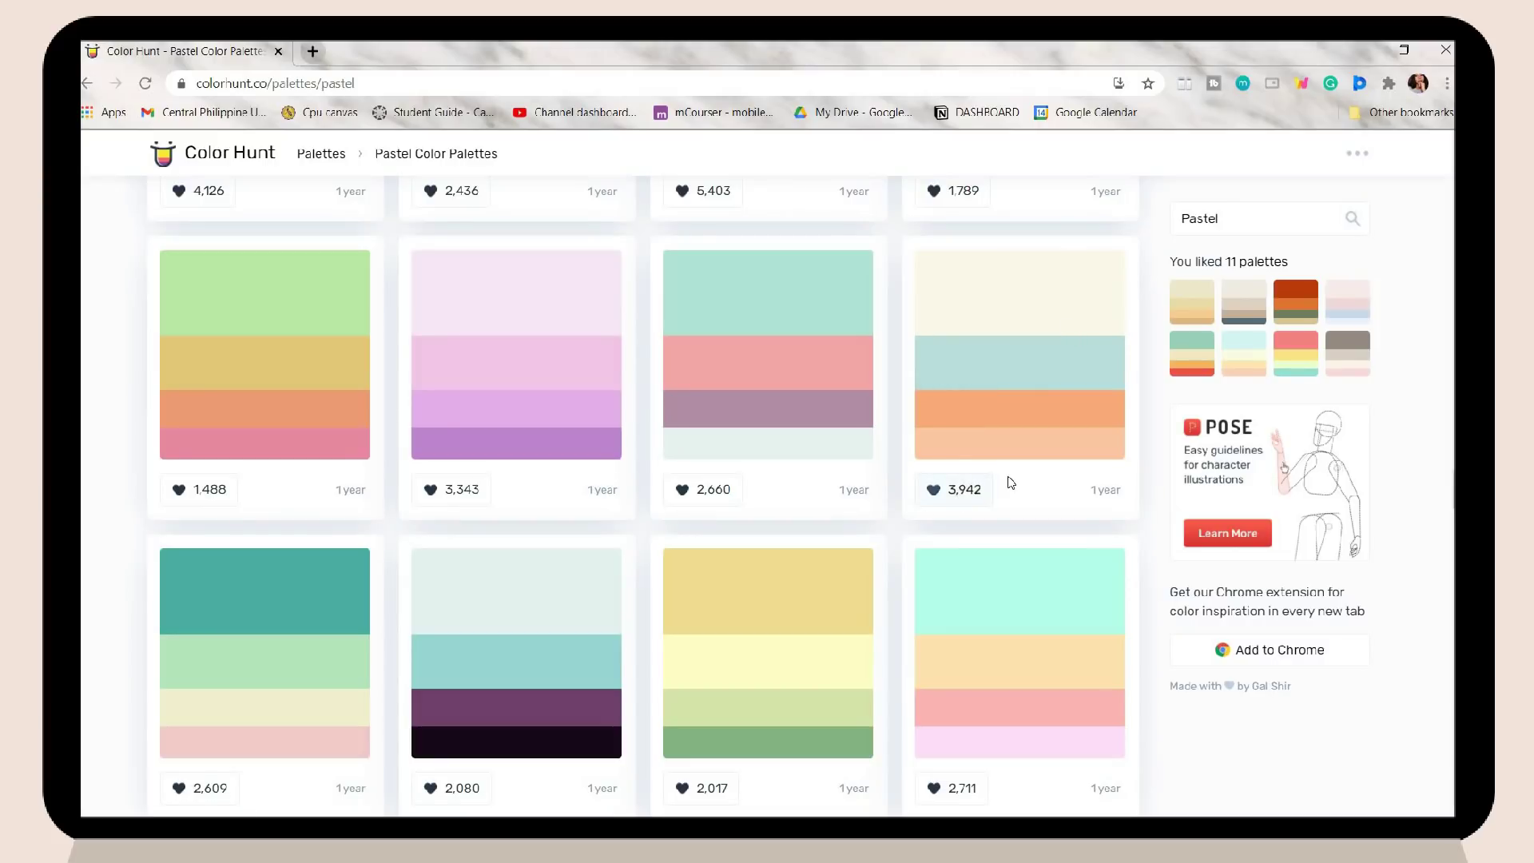
{"action": "scroll", "coordinate": [1010, 483], "scroll_direction": "down", "scroll_amount": 4}
{"action": "scroll", "coordinate": [1011, 483], "scroll_direction": "down", "scroll_amount": 2}
{"action": "left_click", "coordinate": [430, 540]}
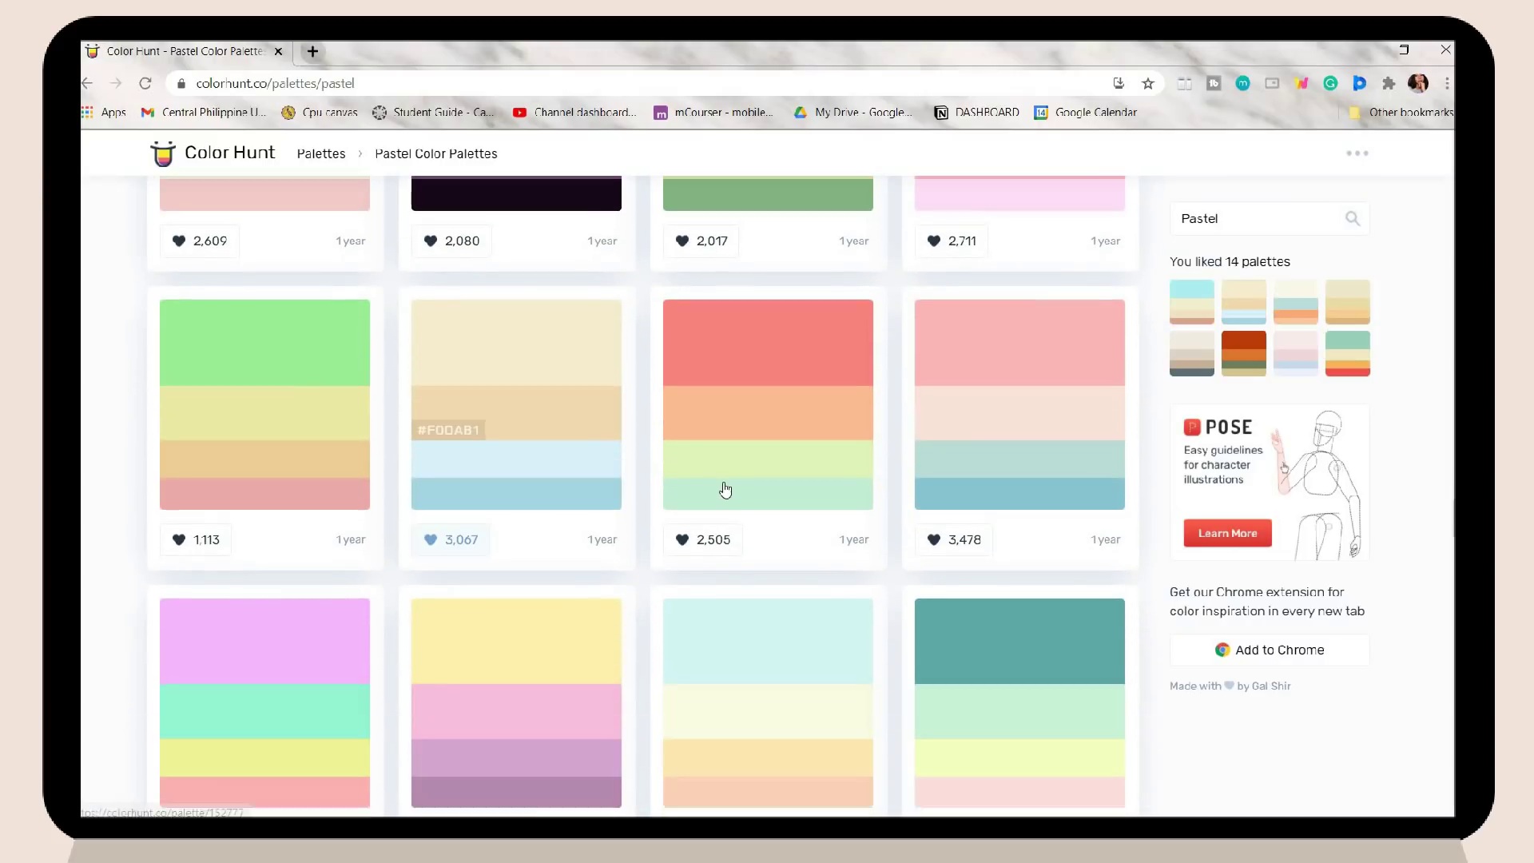
{"action": "left_click", "coordinate": [723, 490]}
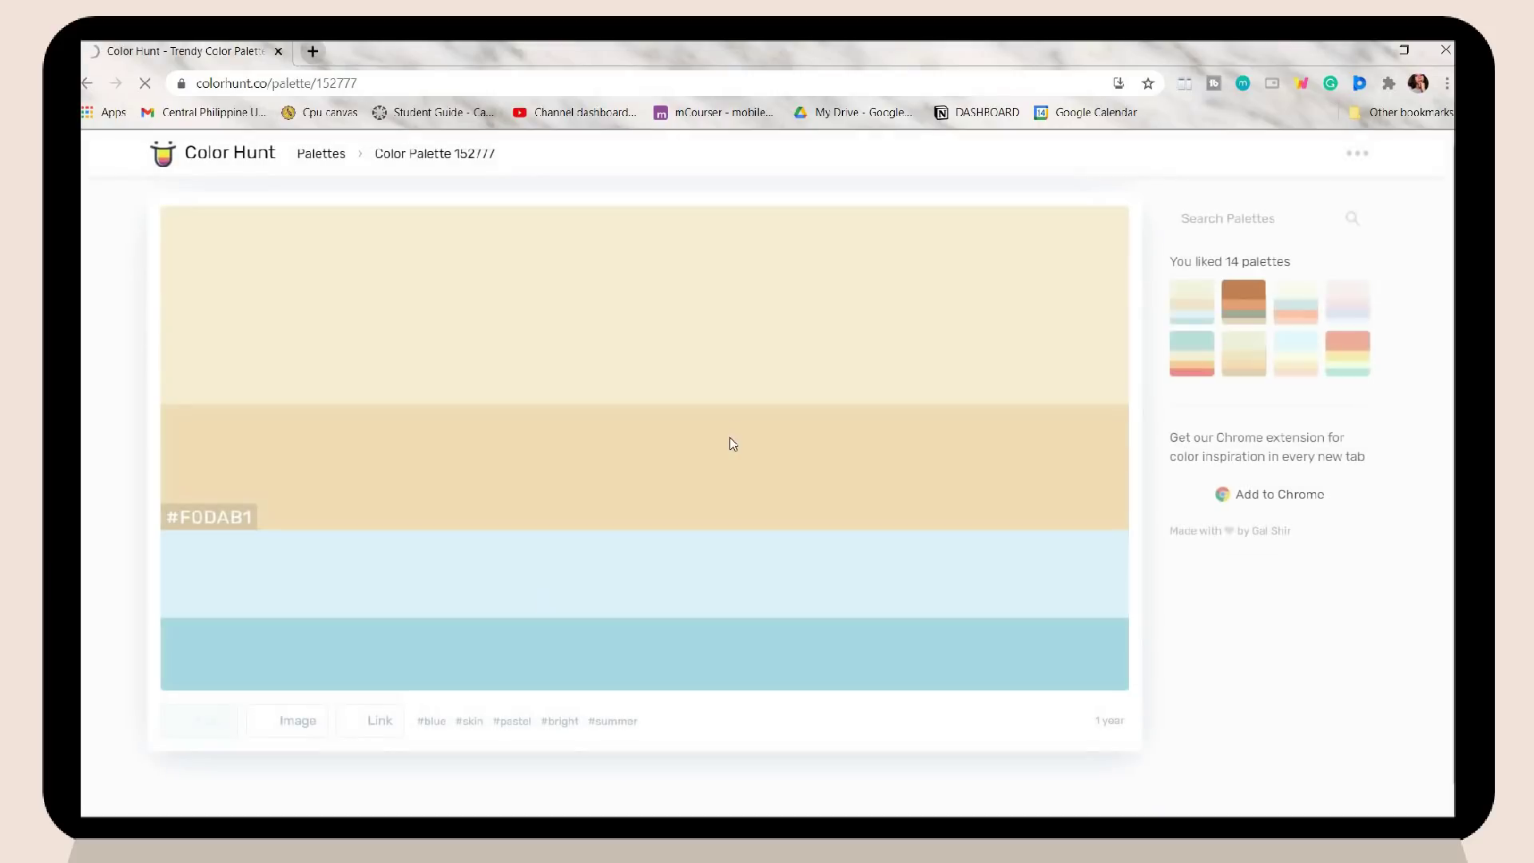
Open Pinterest in a new tab and search for "aesthetic printable journal stickers".
{"action": "left_click", "coordinate": [313, 51]}
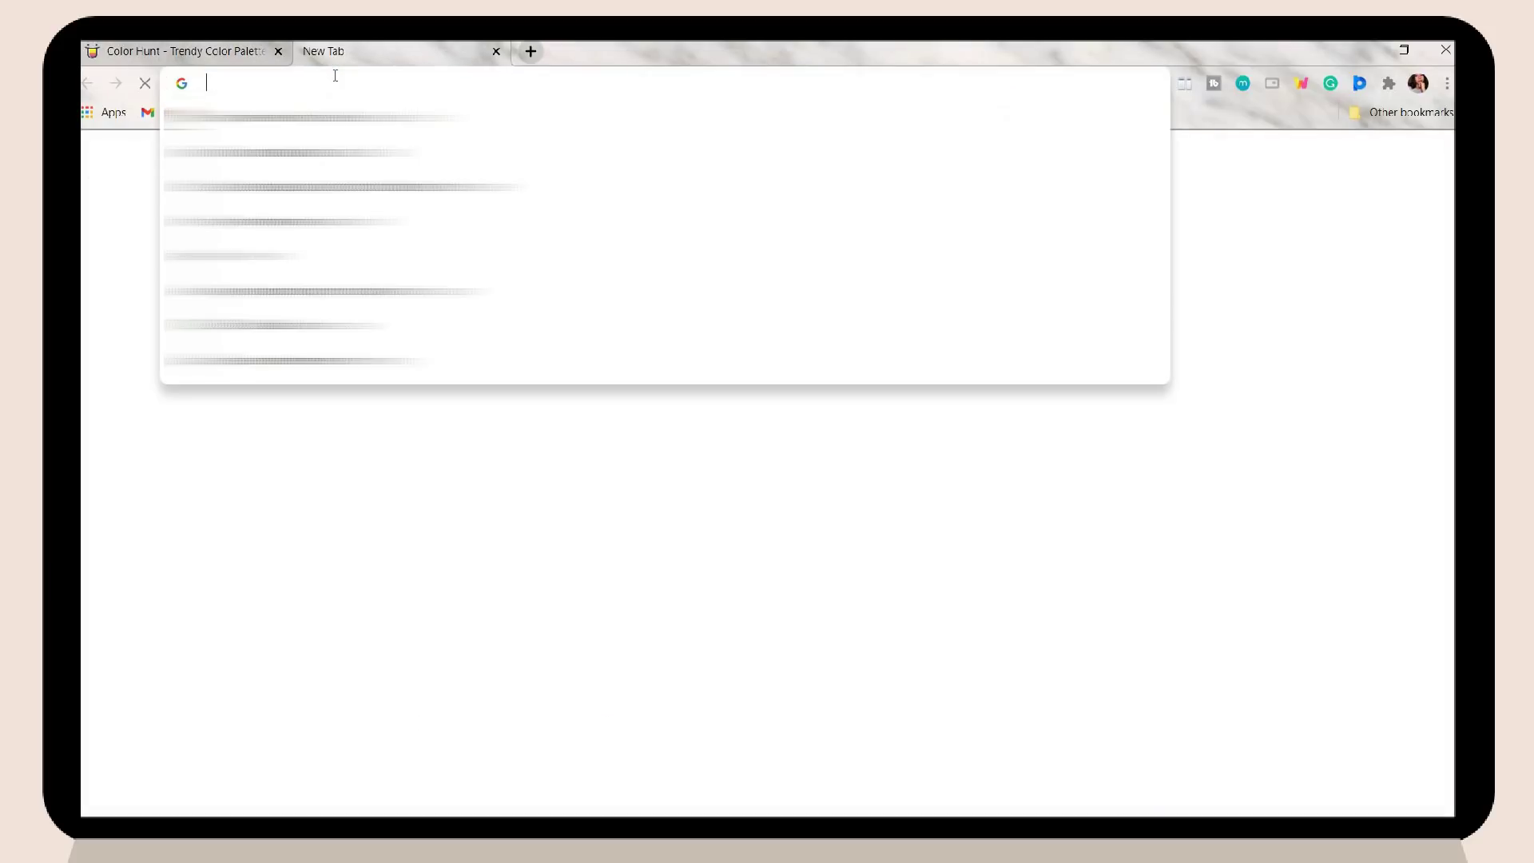
{"action": "type", "text": "pinteresr"}
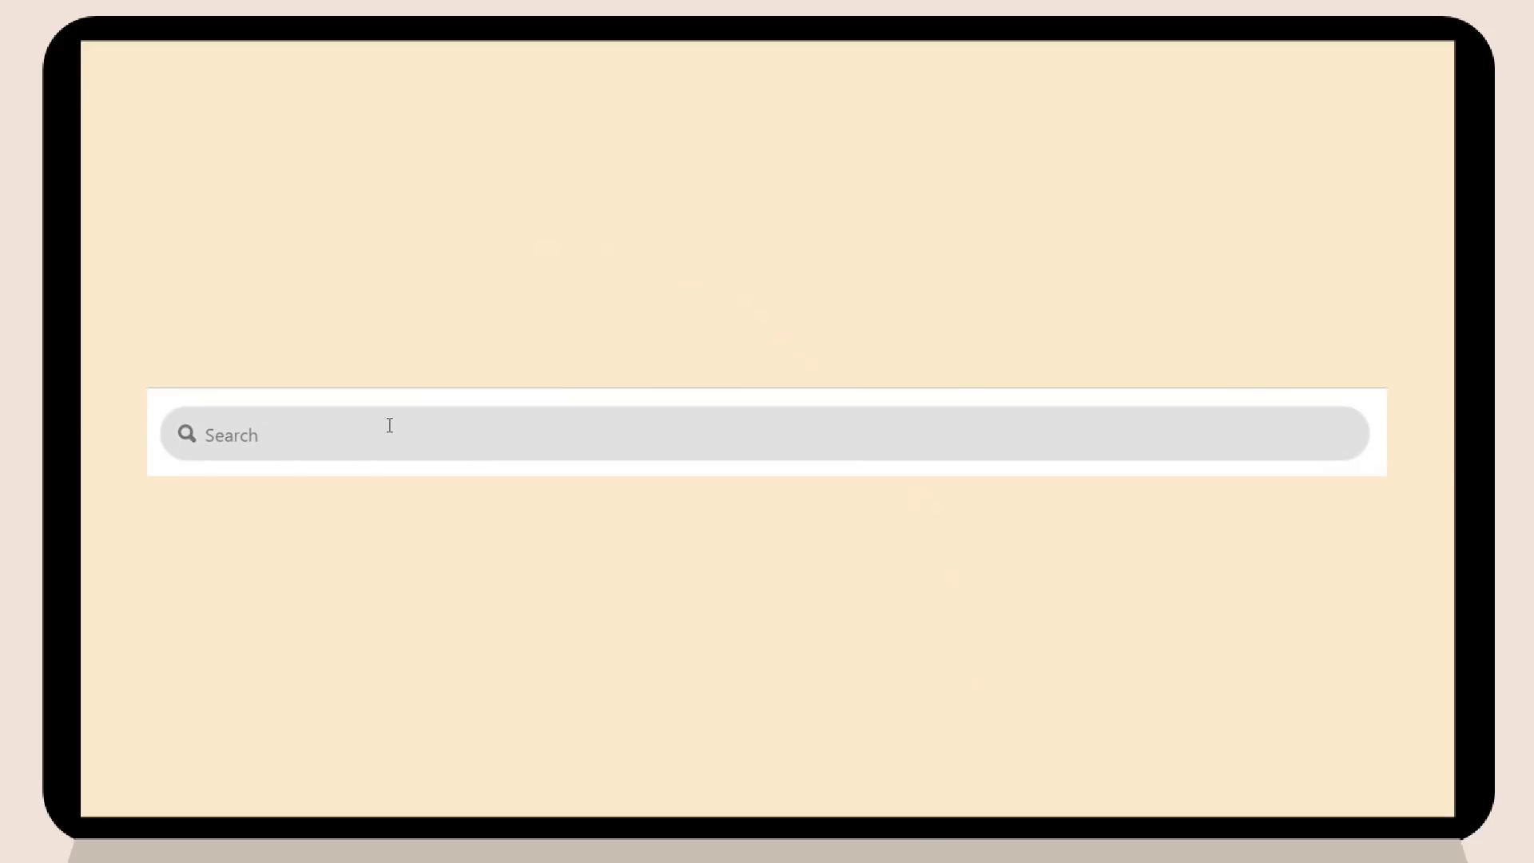
{"action": "left_click", "coordinate": [389, 407]}
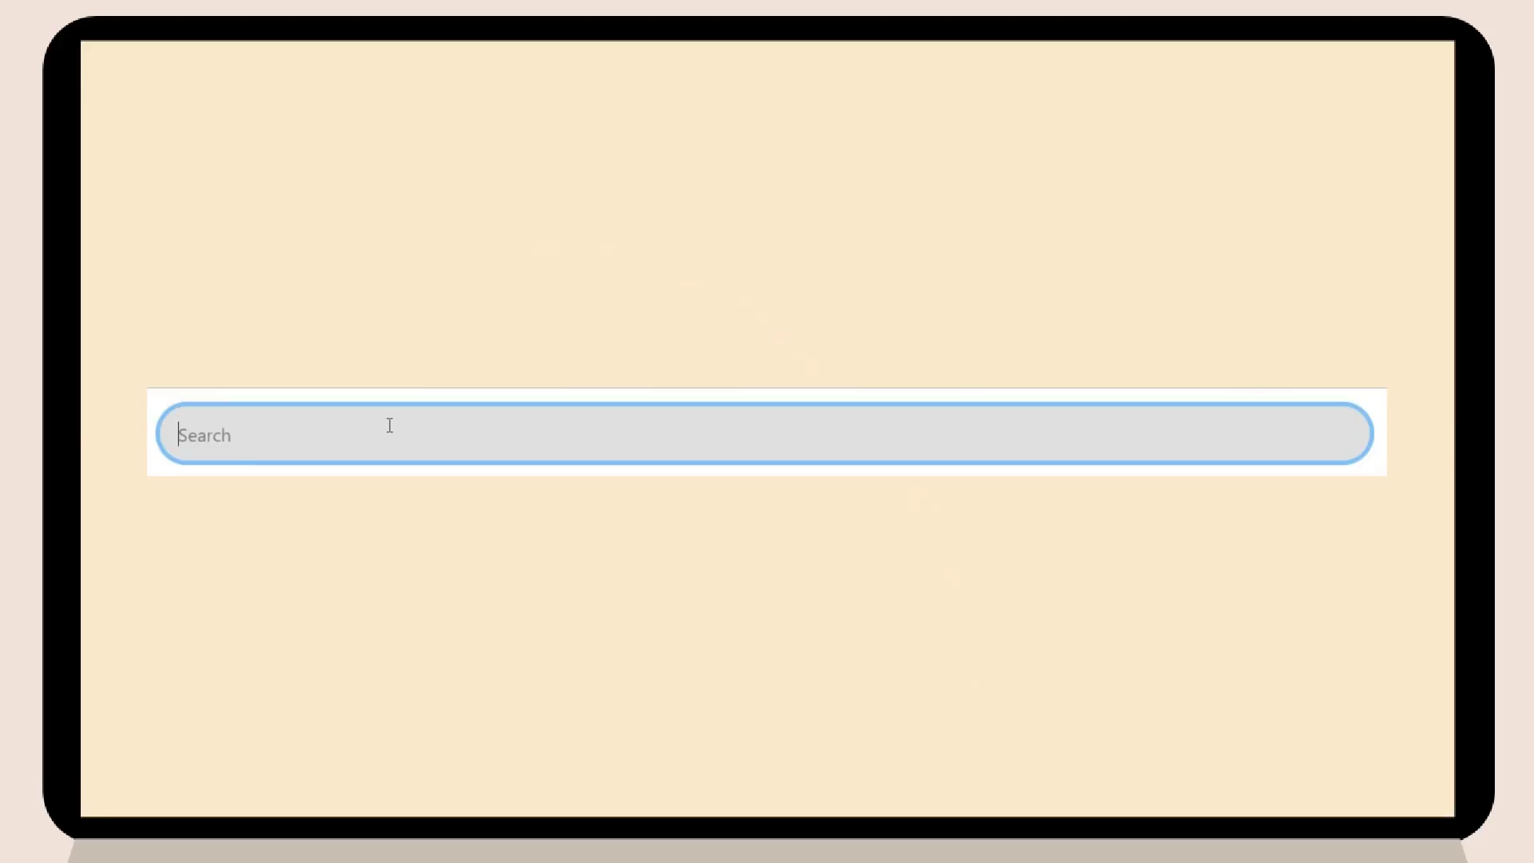
{"action": "type", "text": "aesthetic printable journal stickers"}
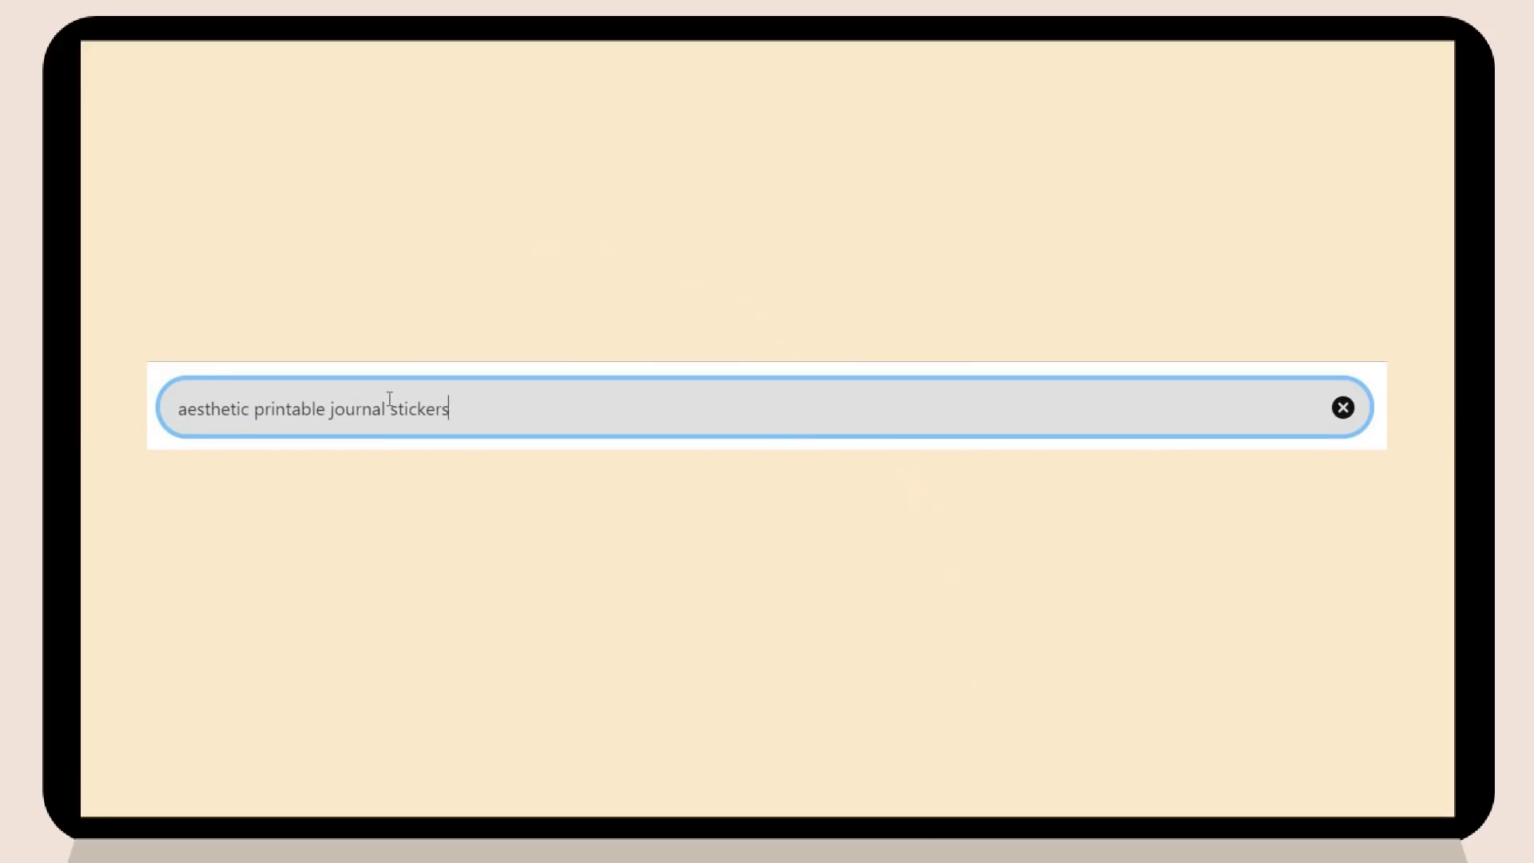
{"action": "key", "text": "Return"}
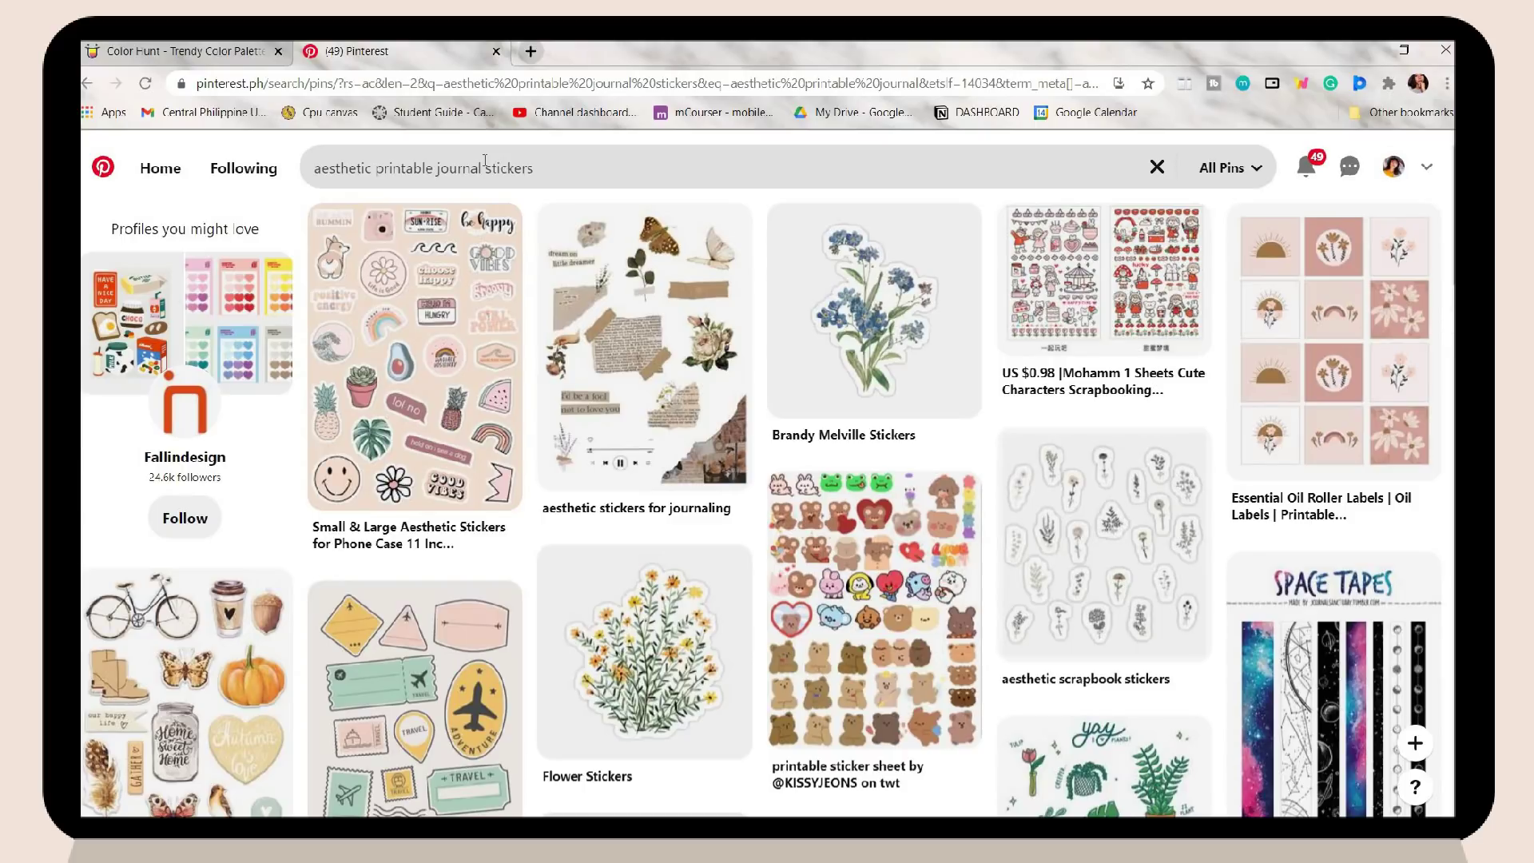
Open the "aesthetic stickers for journaling" pin and look over the related pins below it.
{"action": "left_click", "coordinate": [698, 282]}
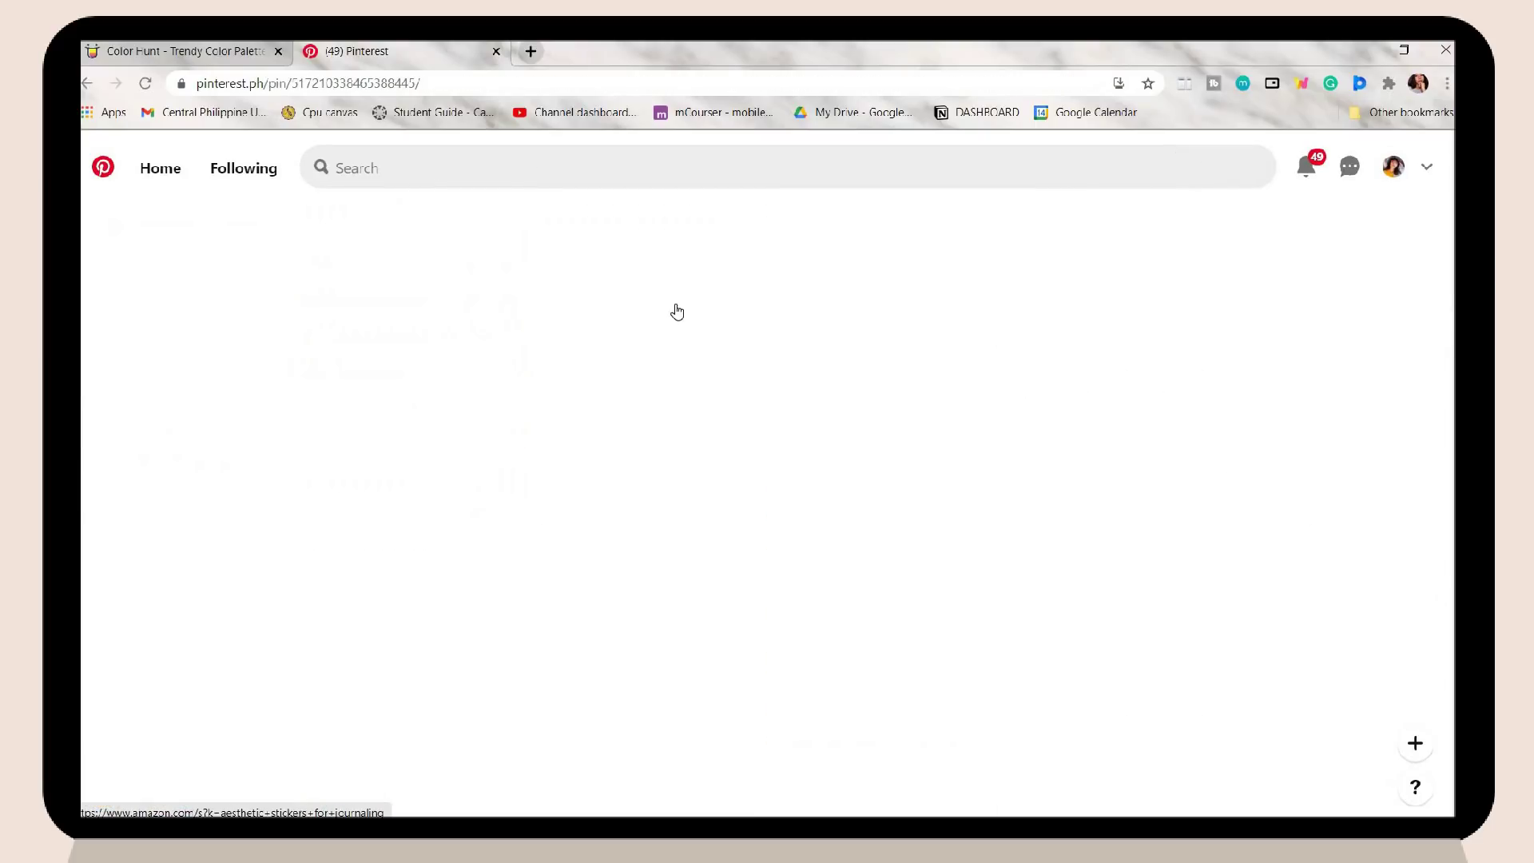
{"action": "scroll", "coordinate": [757, 419], "scroll_direction": "down", "scroll_amount": 10}
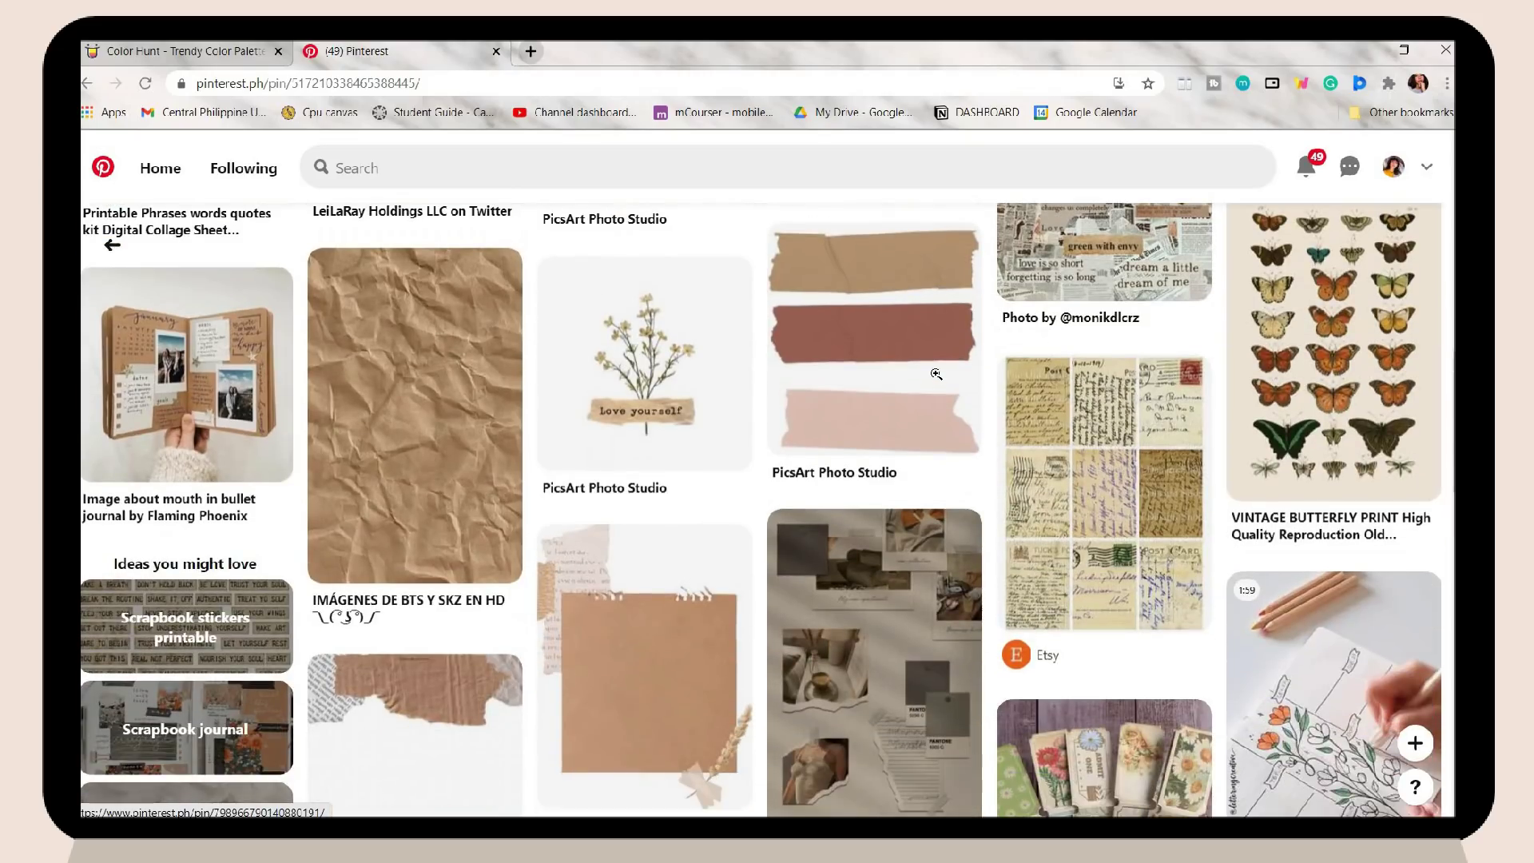
{"action": "scroll", "coordinate": [936, 374], "scroll_direction": "down", "scroll_amount": 3}
{"action": "scroll", "coordinate": [815, 262], "scroll_direction": "up", "scroll_amount": 15}
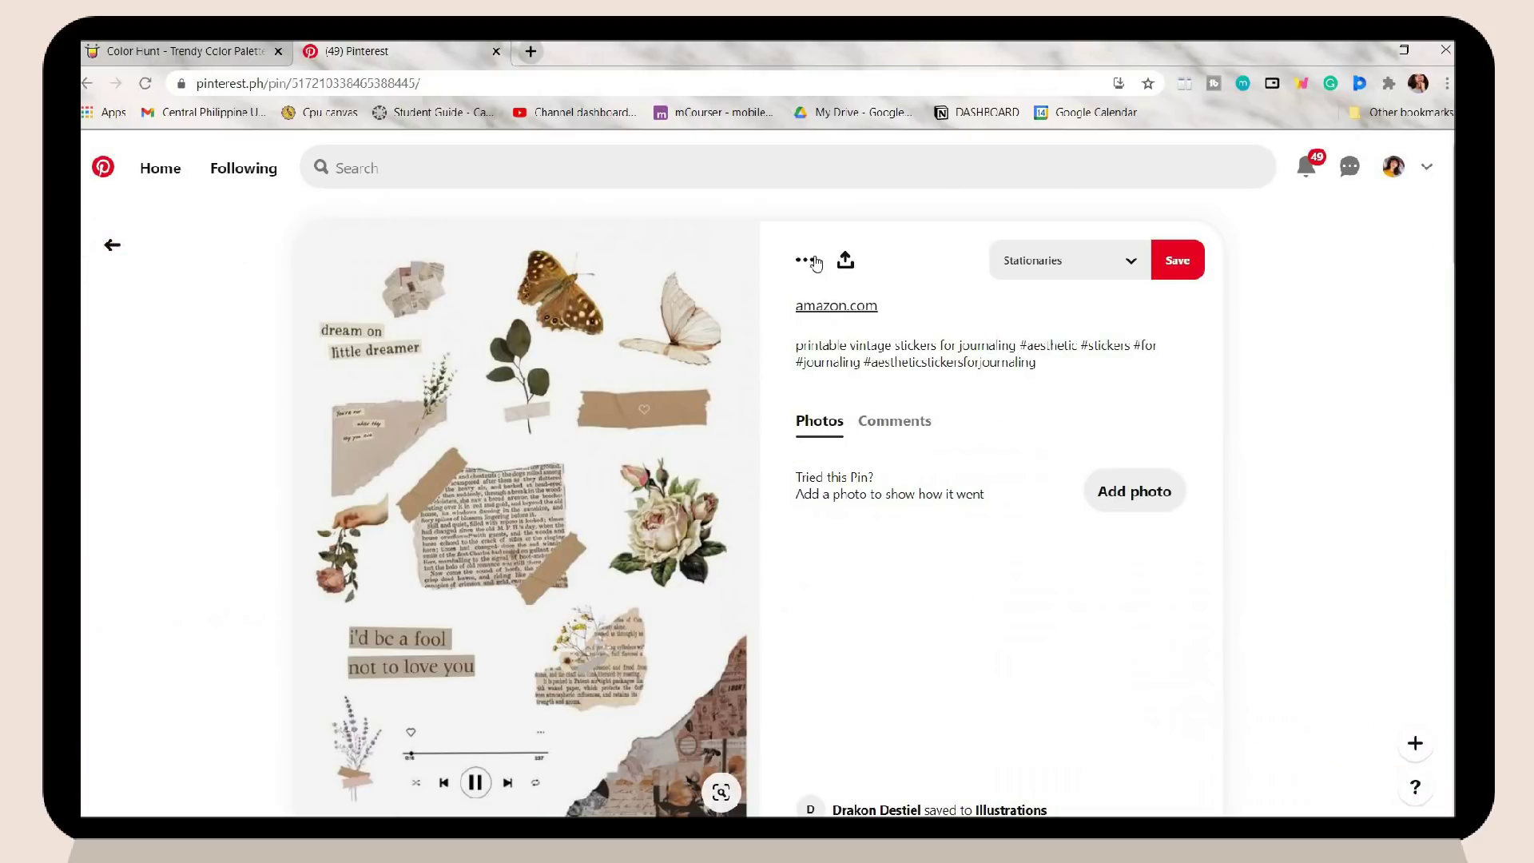
Download the image of the opened vintage stickers pin and browse further related pins.
{"action": "left_click", "coordinate": [815, 263]}
{"action": "scroll", "coordinate": [975, 518], "scroll_direction": "down", "scroll_amount": 1}
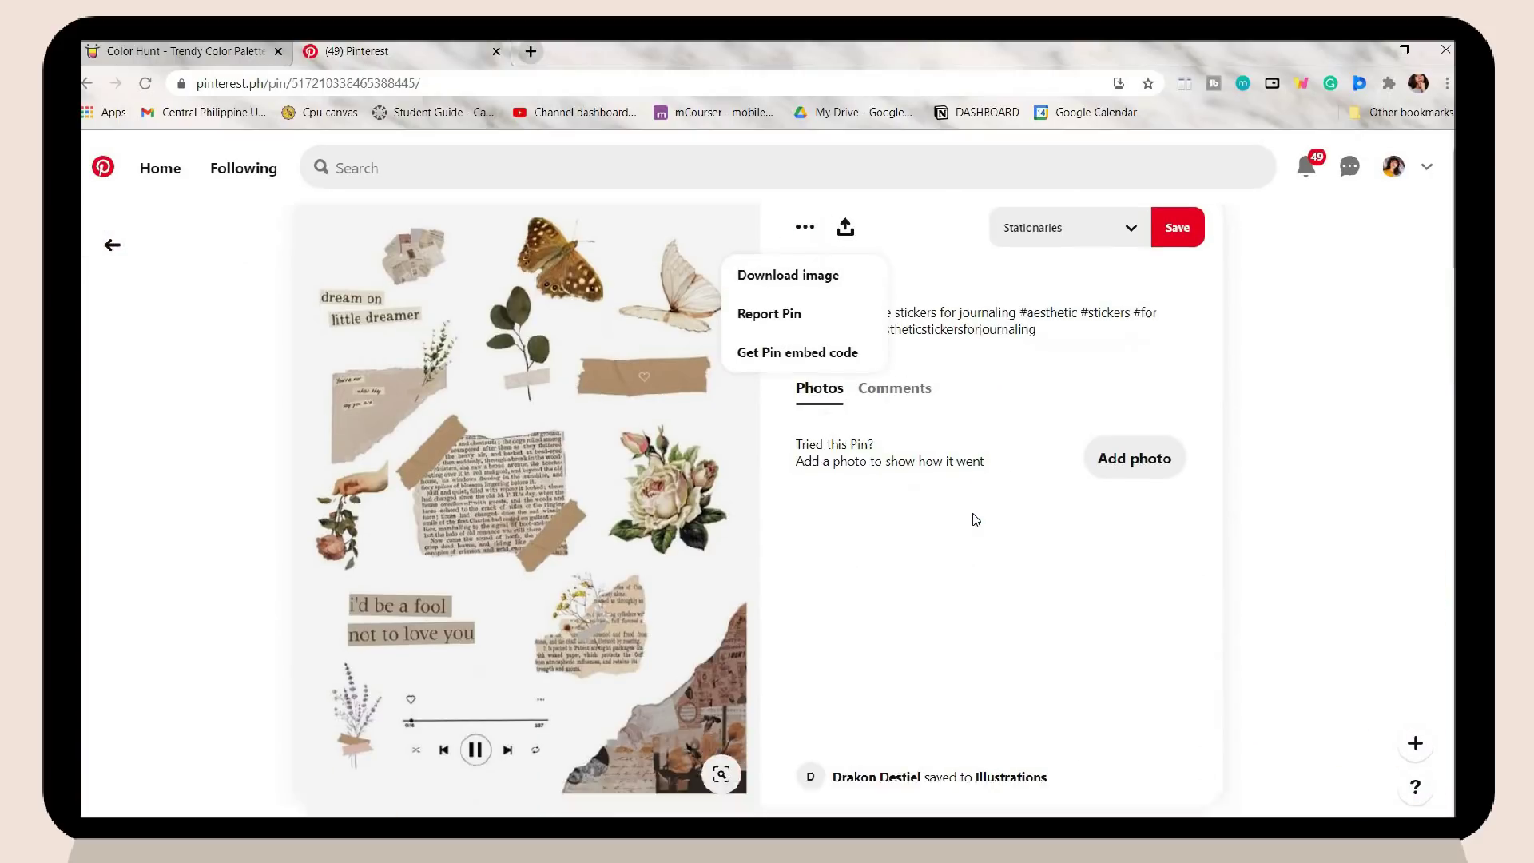
{"action": "scroll", "coordinate": [975, 517], "scroll_direction": "down", "scroll_amount": 10}
{"action": "scroll", "coordinate": [973, 513], "scroll_direction": "up", "scroll_amount": 3}
{"action": "scroll", "coordinate": [973, 513], "scroll_direction": "down", "scroll_amount": 3}
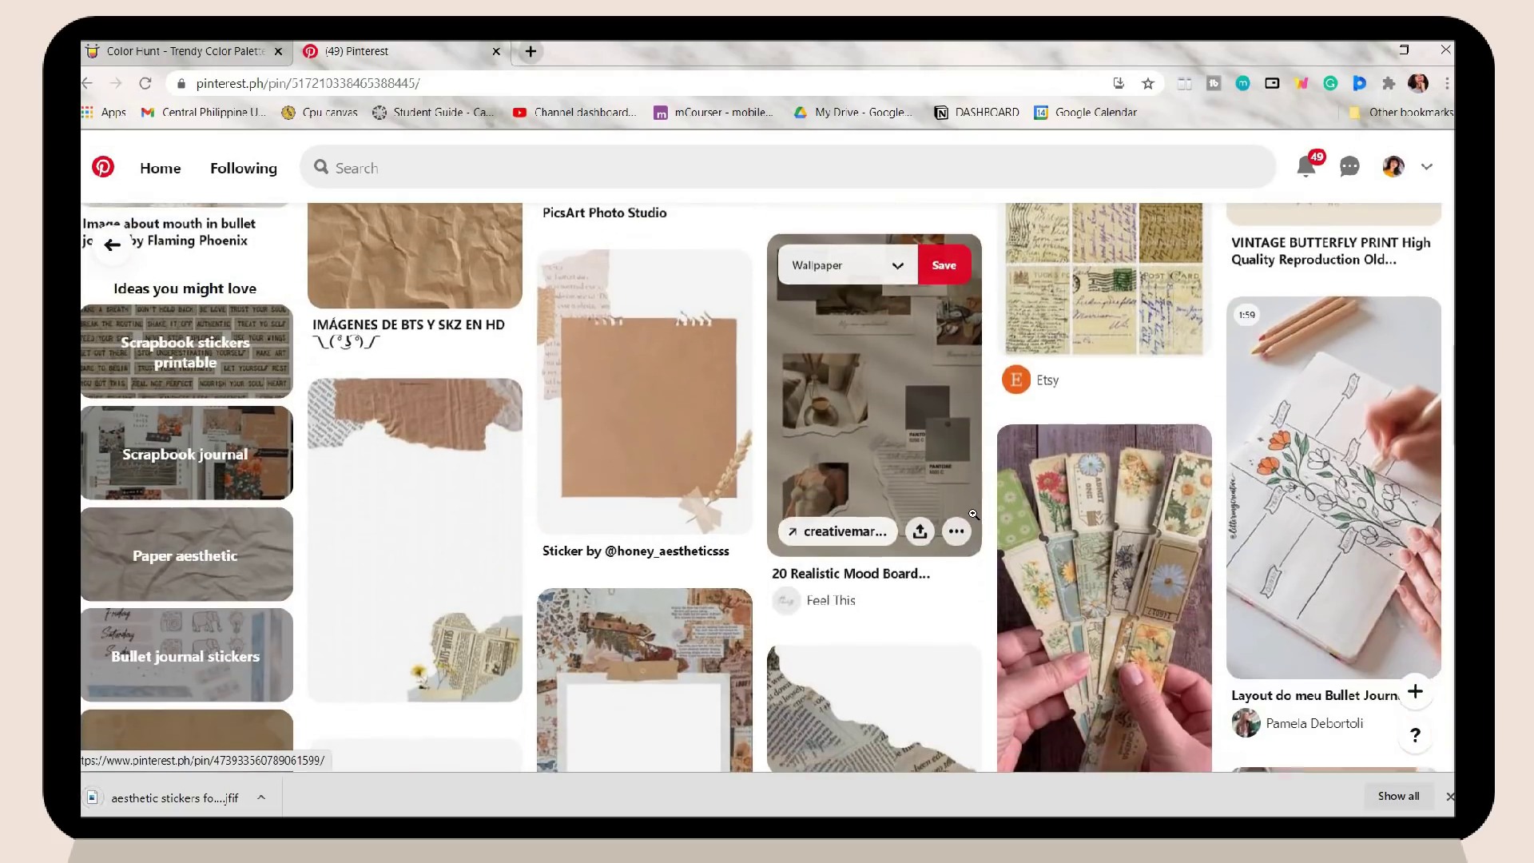
Find the torn grid-paper pin with tape strips among the related pins, open it and download its image.
{"action": "scroll", "coordinate": [974, 514], "scroll_direction": "down", "scroll_amount": 5}
{"action": "scroll", "coordinate": [974, 514], "scroll_direction": "up", "scroll_amount": 3}
{"action": "scroll", "coordinate": [974, 514], "scroll_direction": "down", "scroll_amount": 4}
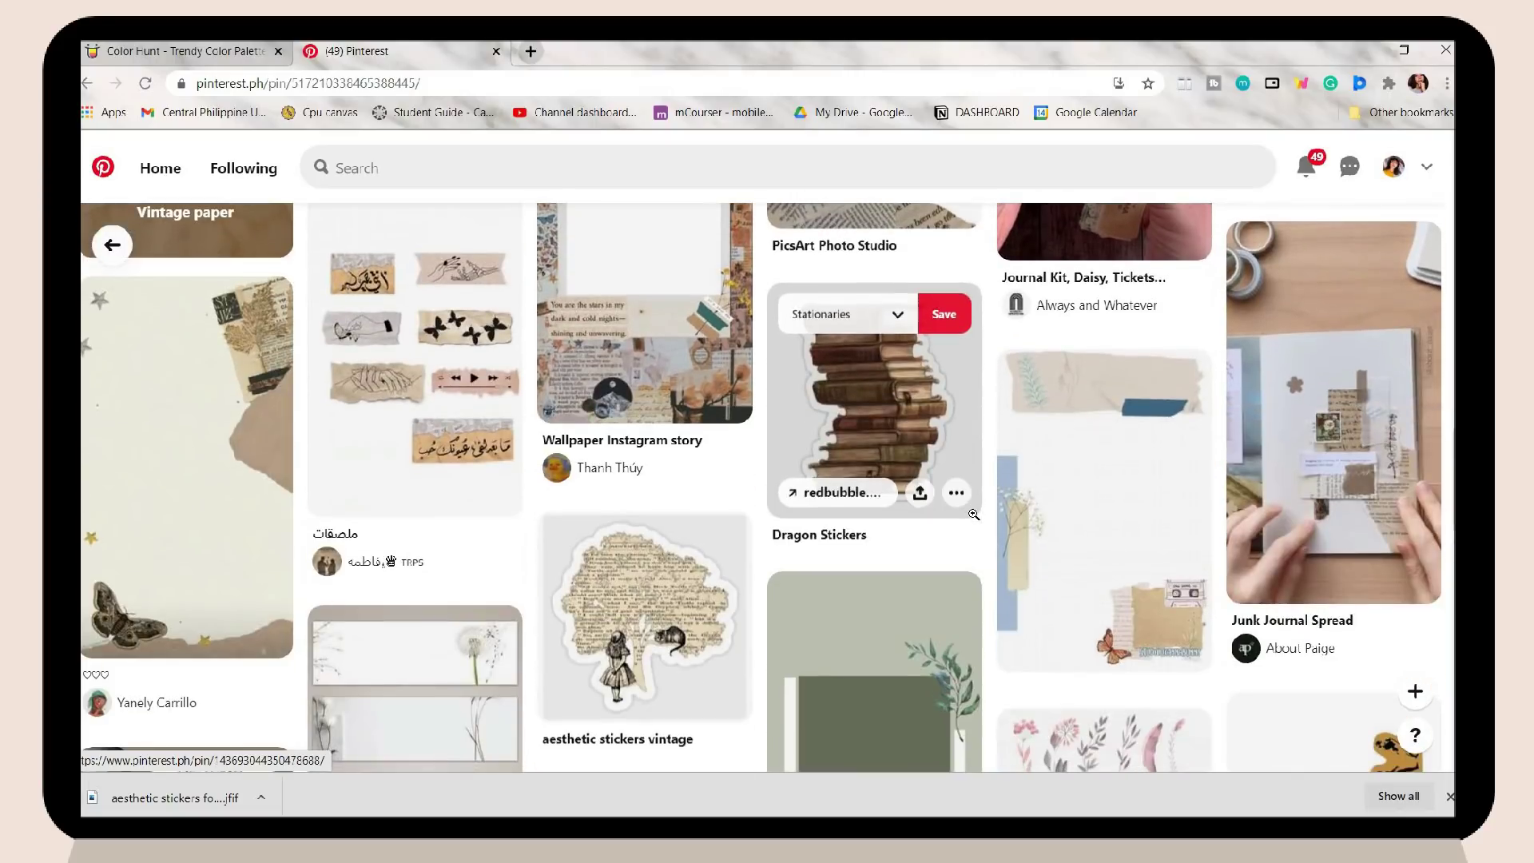
{"action": "left_click", "coordinate": [974, 513]}
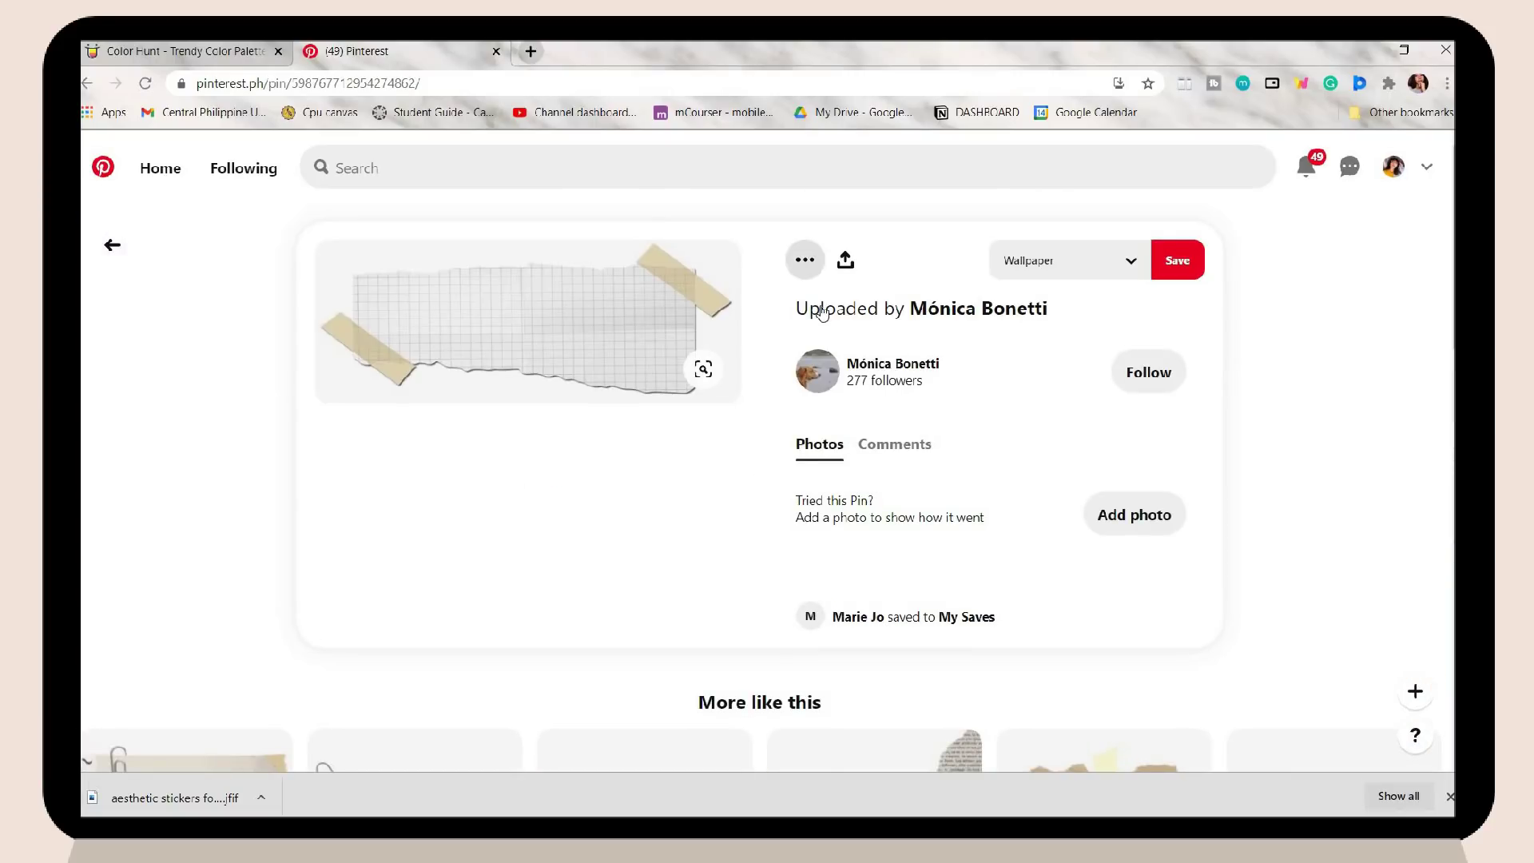
{"action": "left_click", "coordinate": [804, 259]}
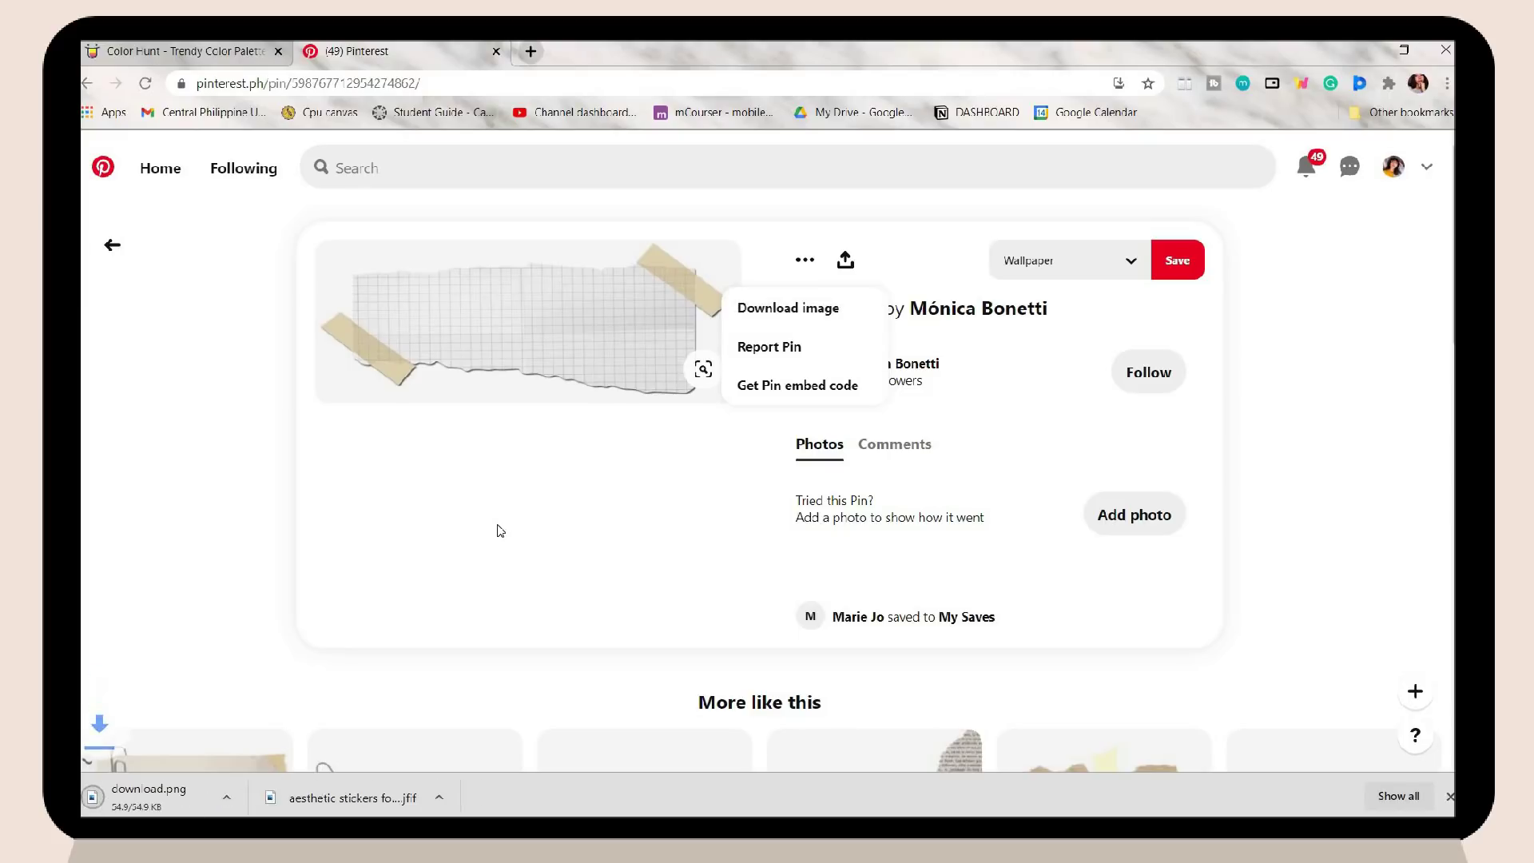
Open fontspace.com in a new tab.
{"action": "key", "text": "ctrl+t"}
{"action": "type", "text": "fontspace.com"}
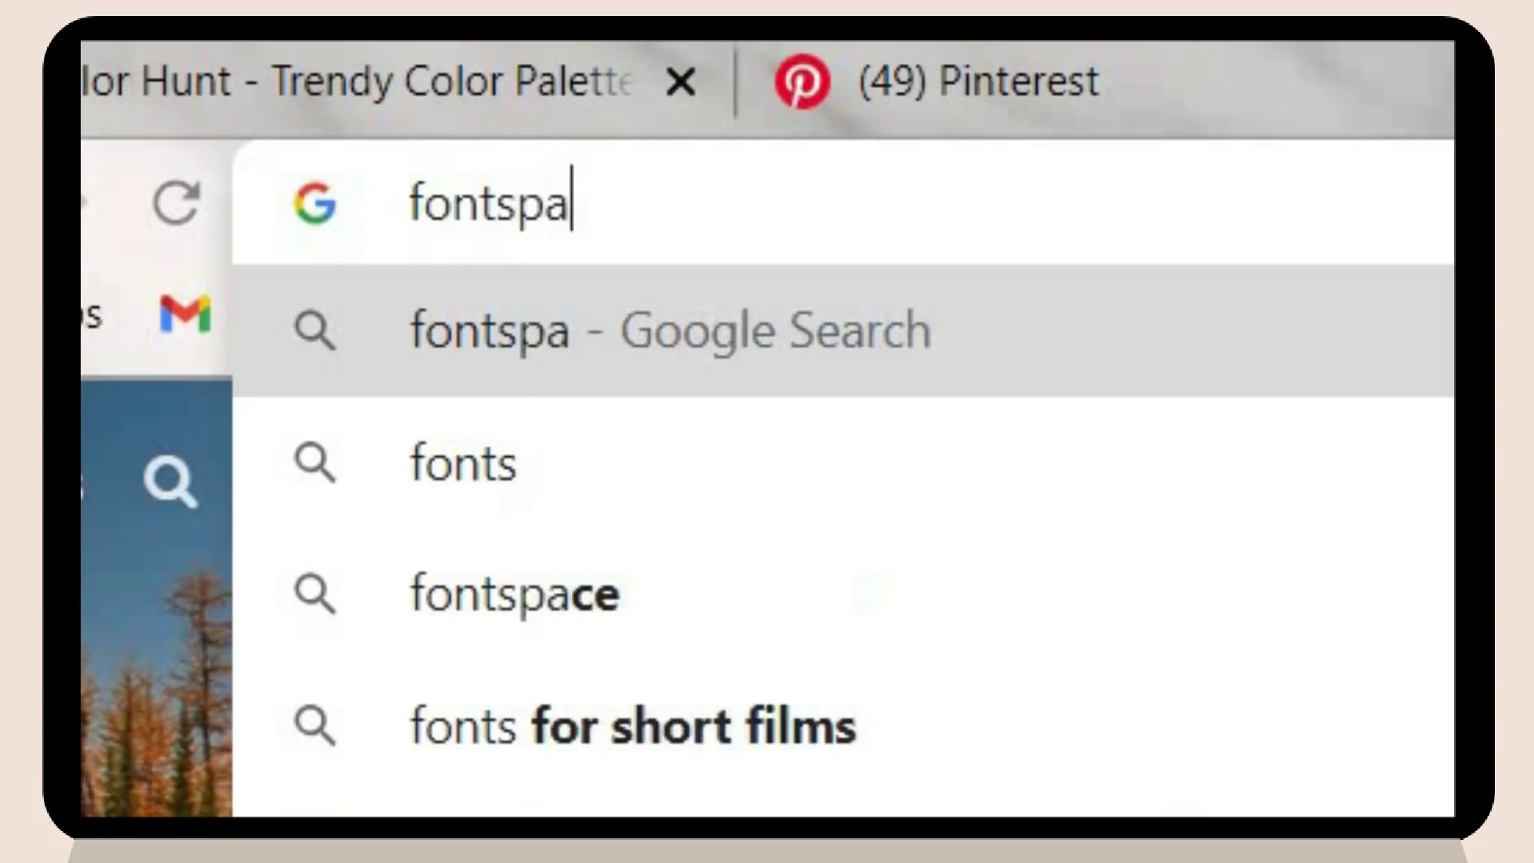
{"action": "key", "text": "BackSpace"}
{"action": "key", "text": "BackSpace"}
{"action": "key", "text": "BackSpace"}
{"action": "key", "text": "BackSpace"}
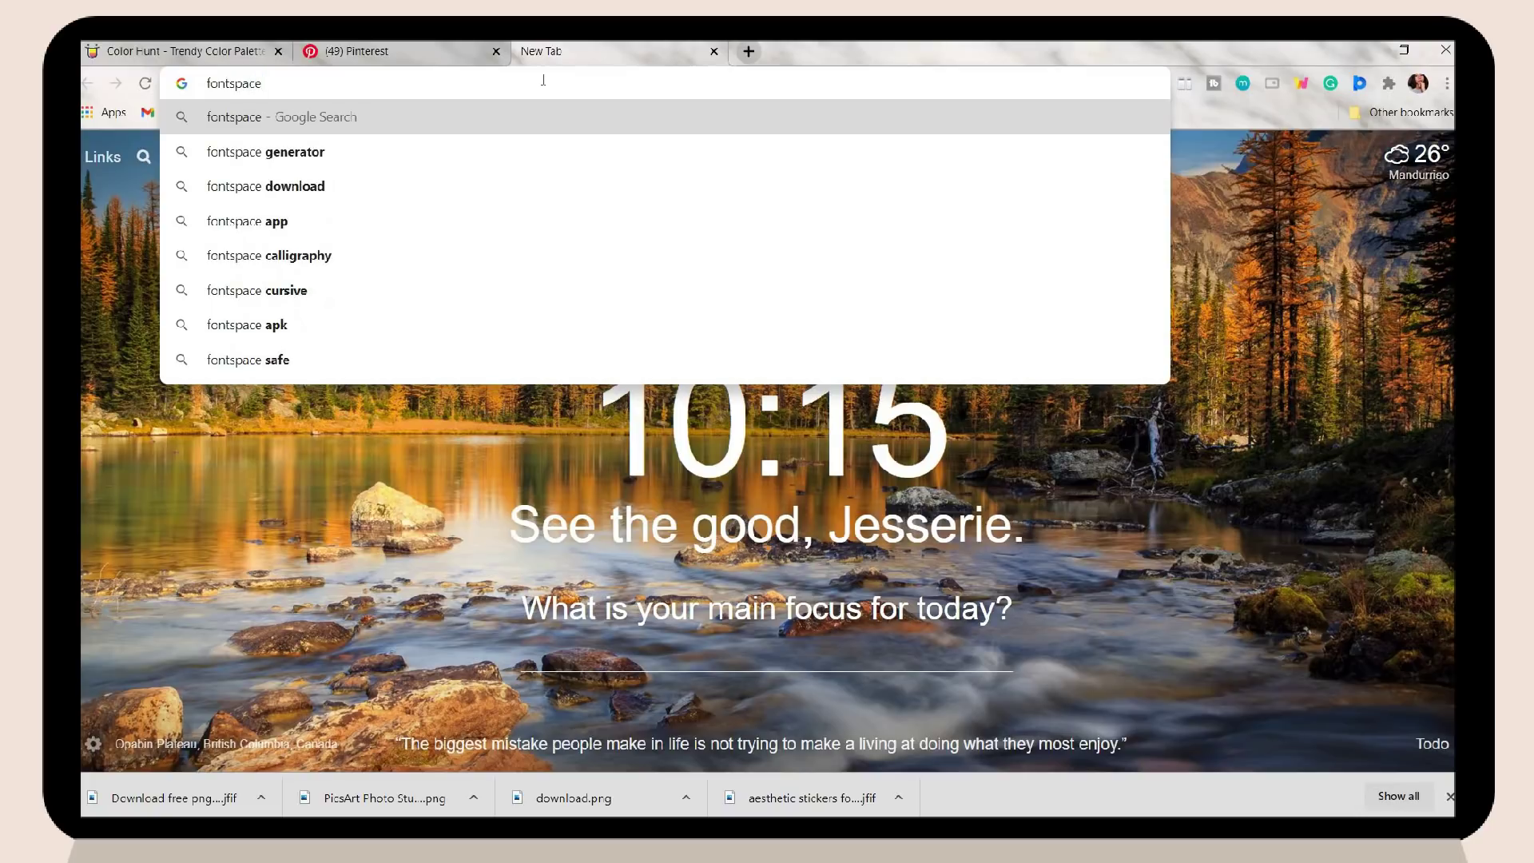
{"action": "type", "text": ".com"}
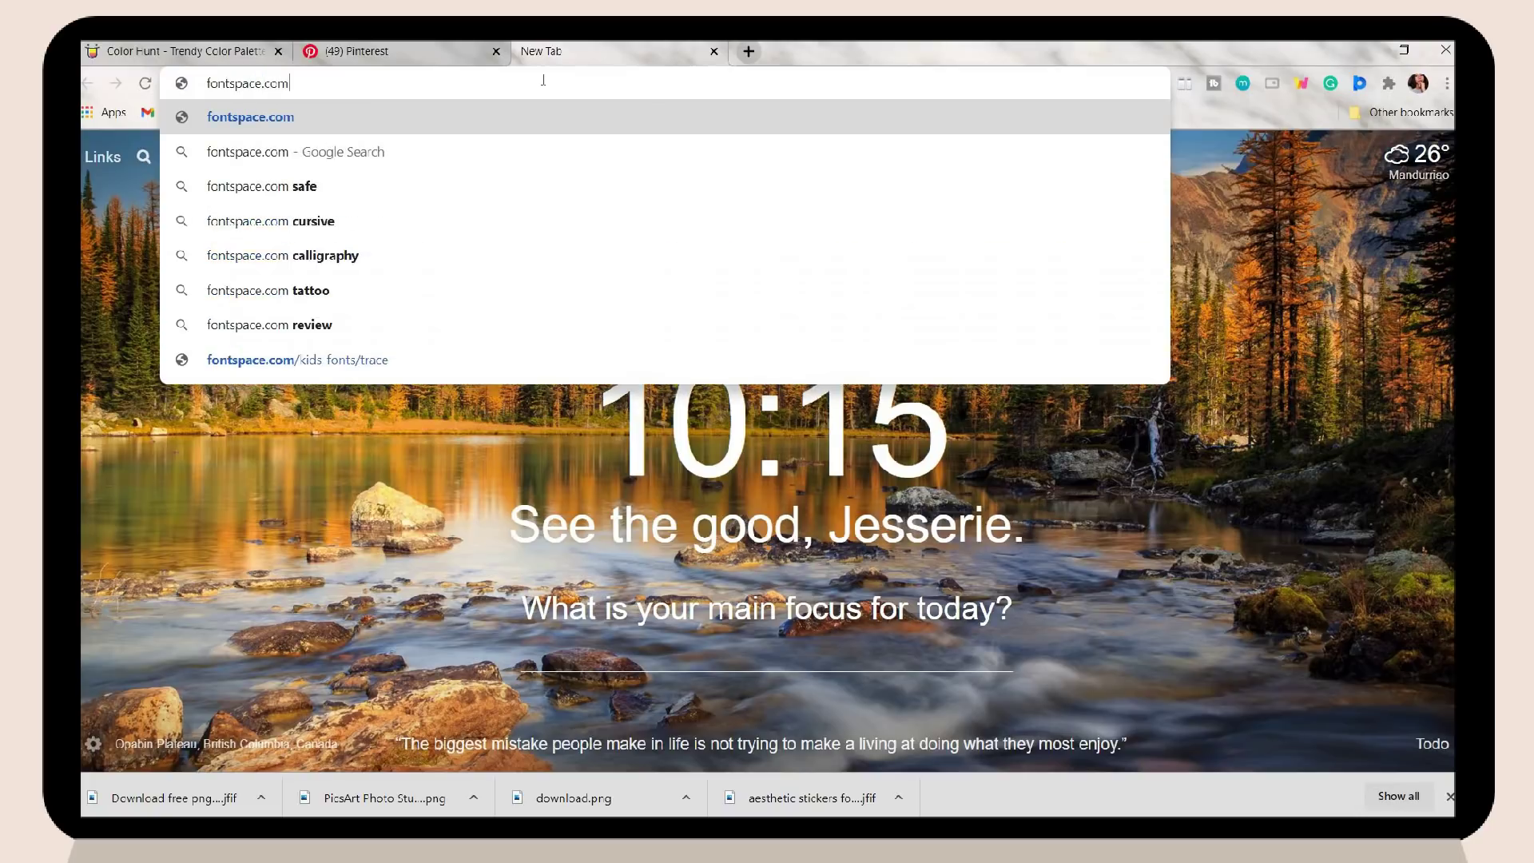
{"action": "key", "text": "Return"}
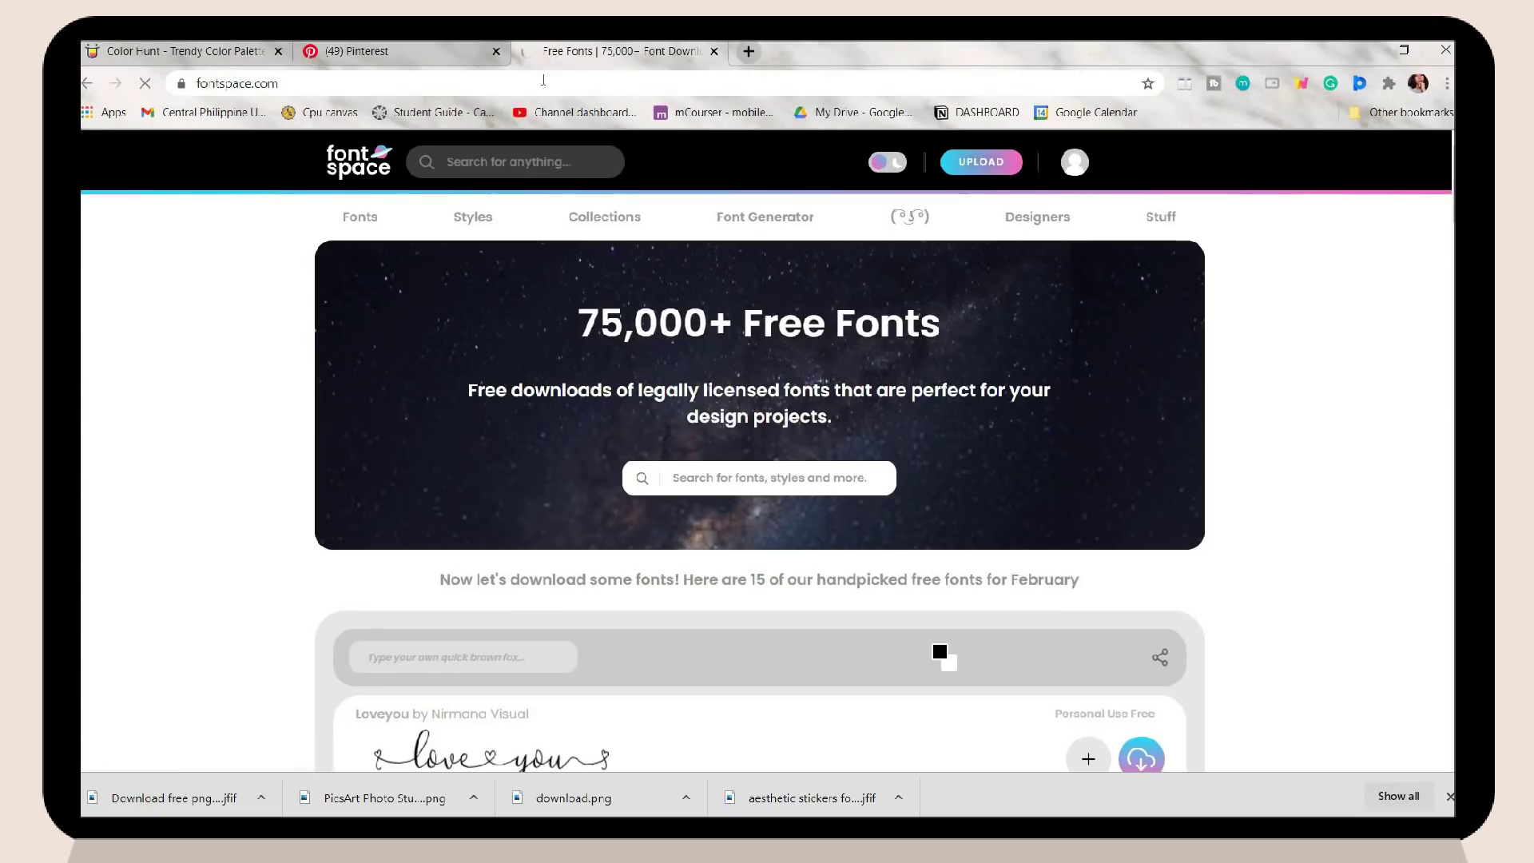
Search FontSpace for "calligraphy" and look through the resulting fonts.
{"action": "left_click", "coordinate": [535, 151]}
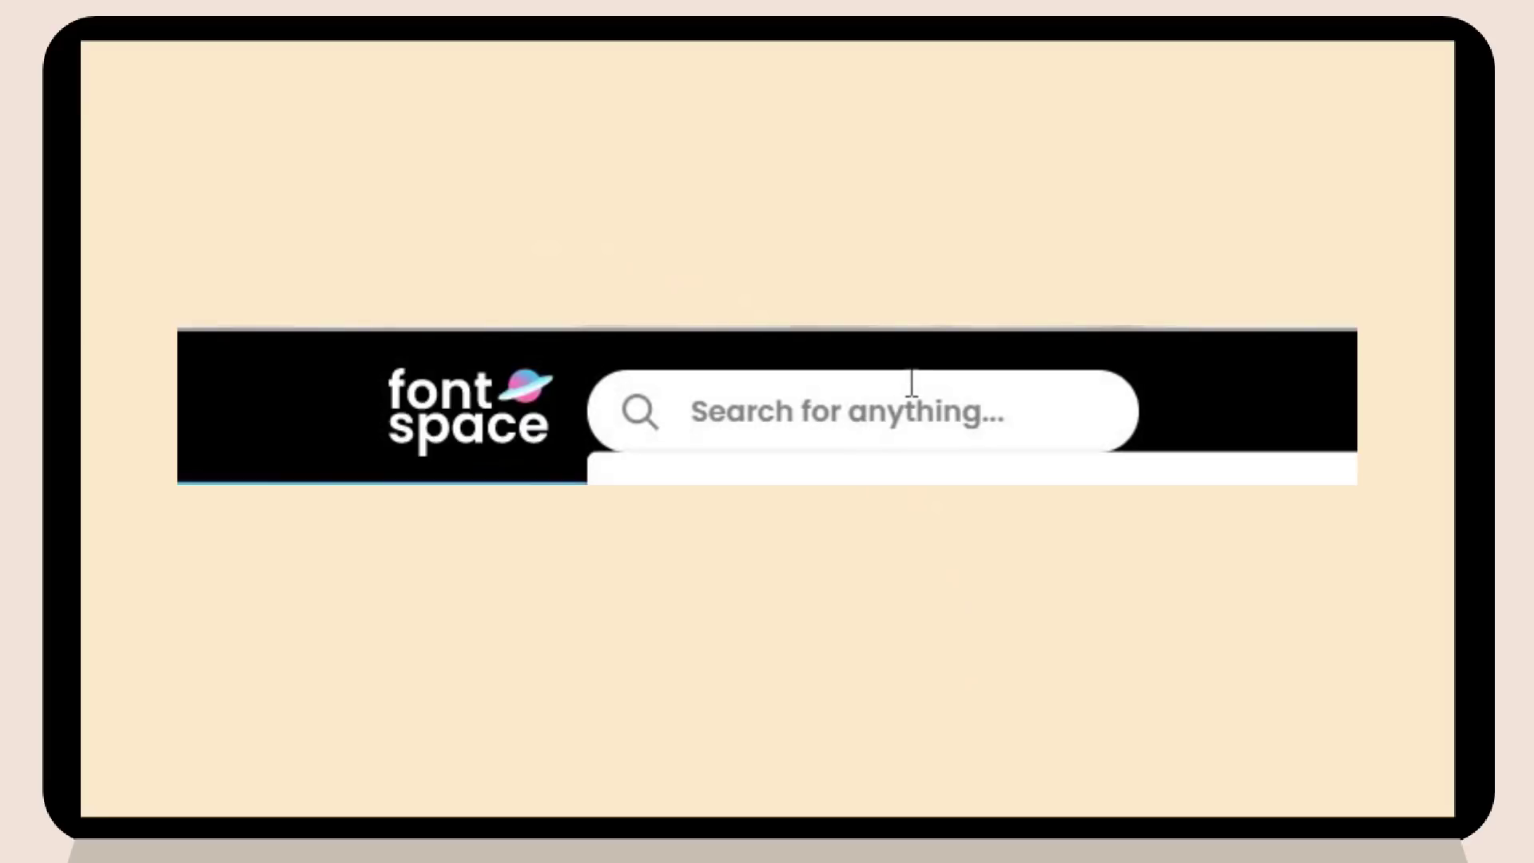
{"action": "type", "text": "calligraphy"}
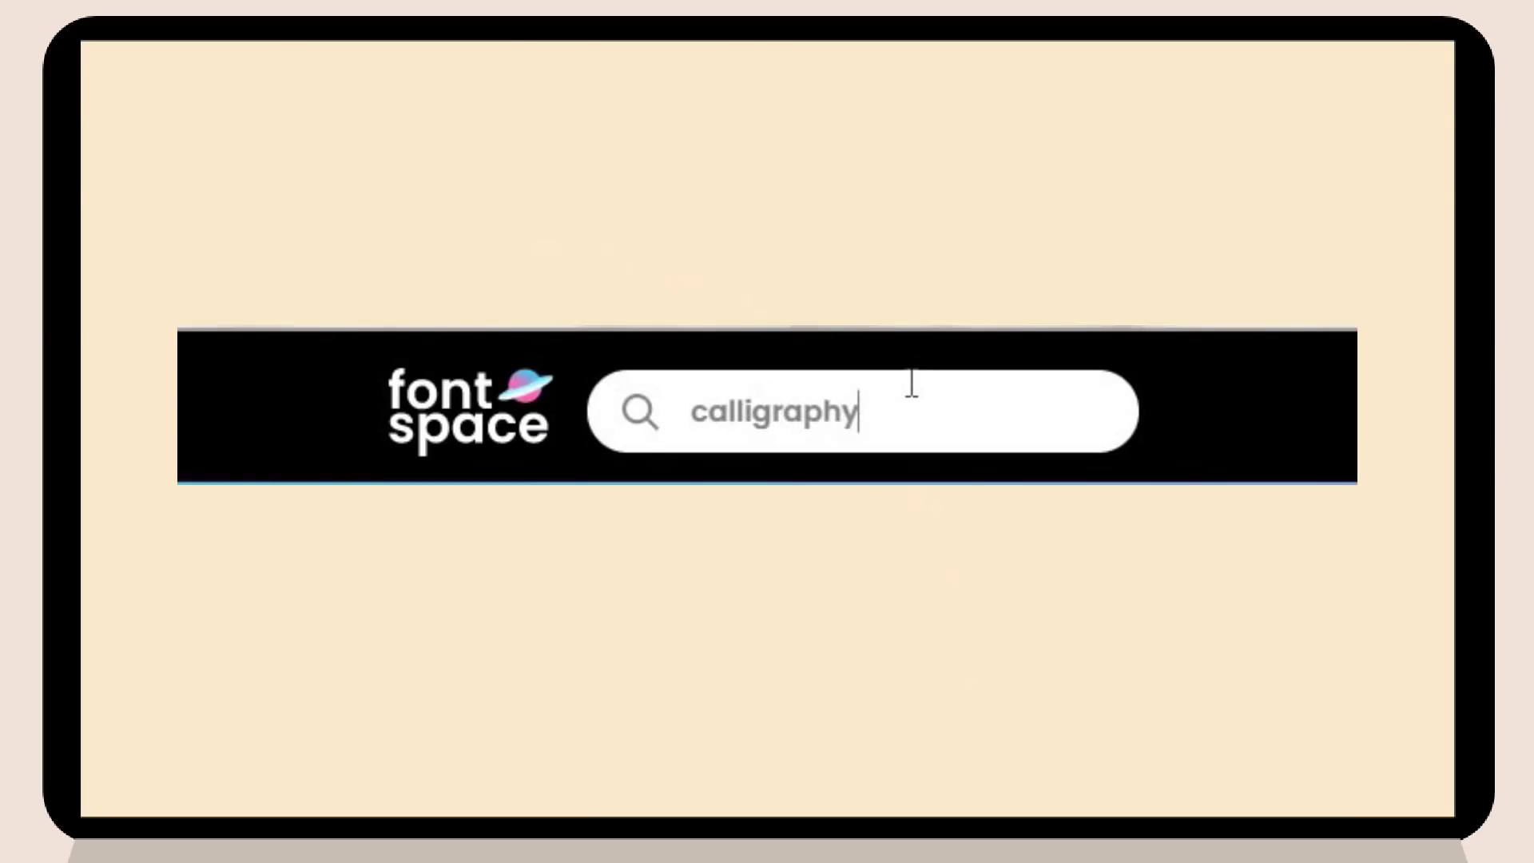
{"action": "key", "text": "Return"}
{"action": "scroll", "coordinate": [876, 545], "scroll_direction": "down", "scroll_amount": 5}
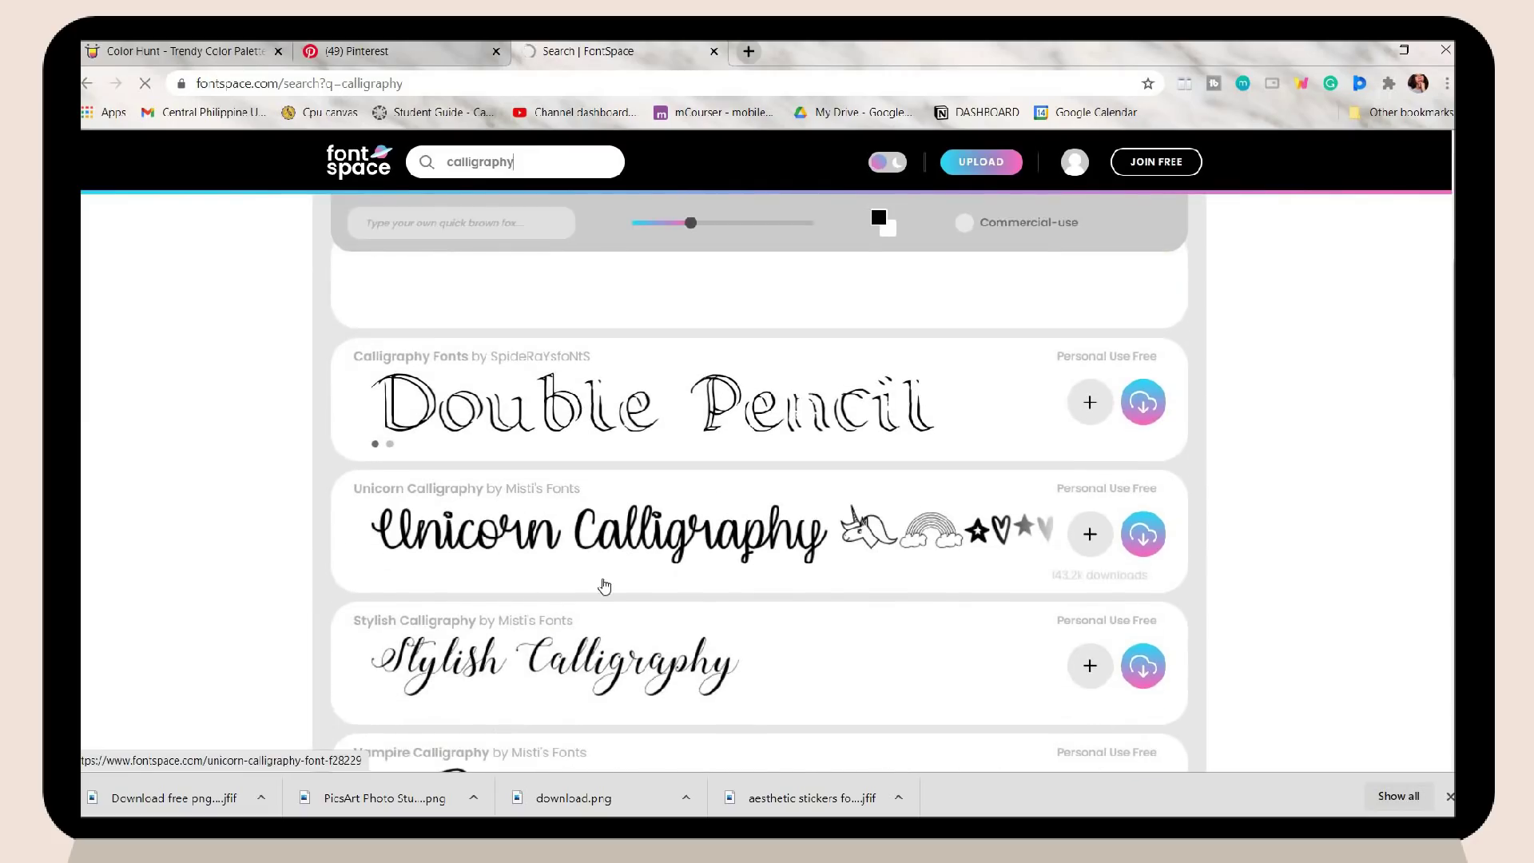
{"action": "scroll", "coordinate": [839, 471], "scroll_direction": "down", "scroll_amount": 10}
Preview the calligraphy fonts with the sample text "hello" and download the Stylish Calligraphy font.
{"action": "left_click", "coordinate": [513, 226]}
{"action": "type", "text": "hello"}
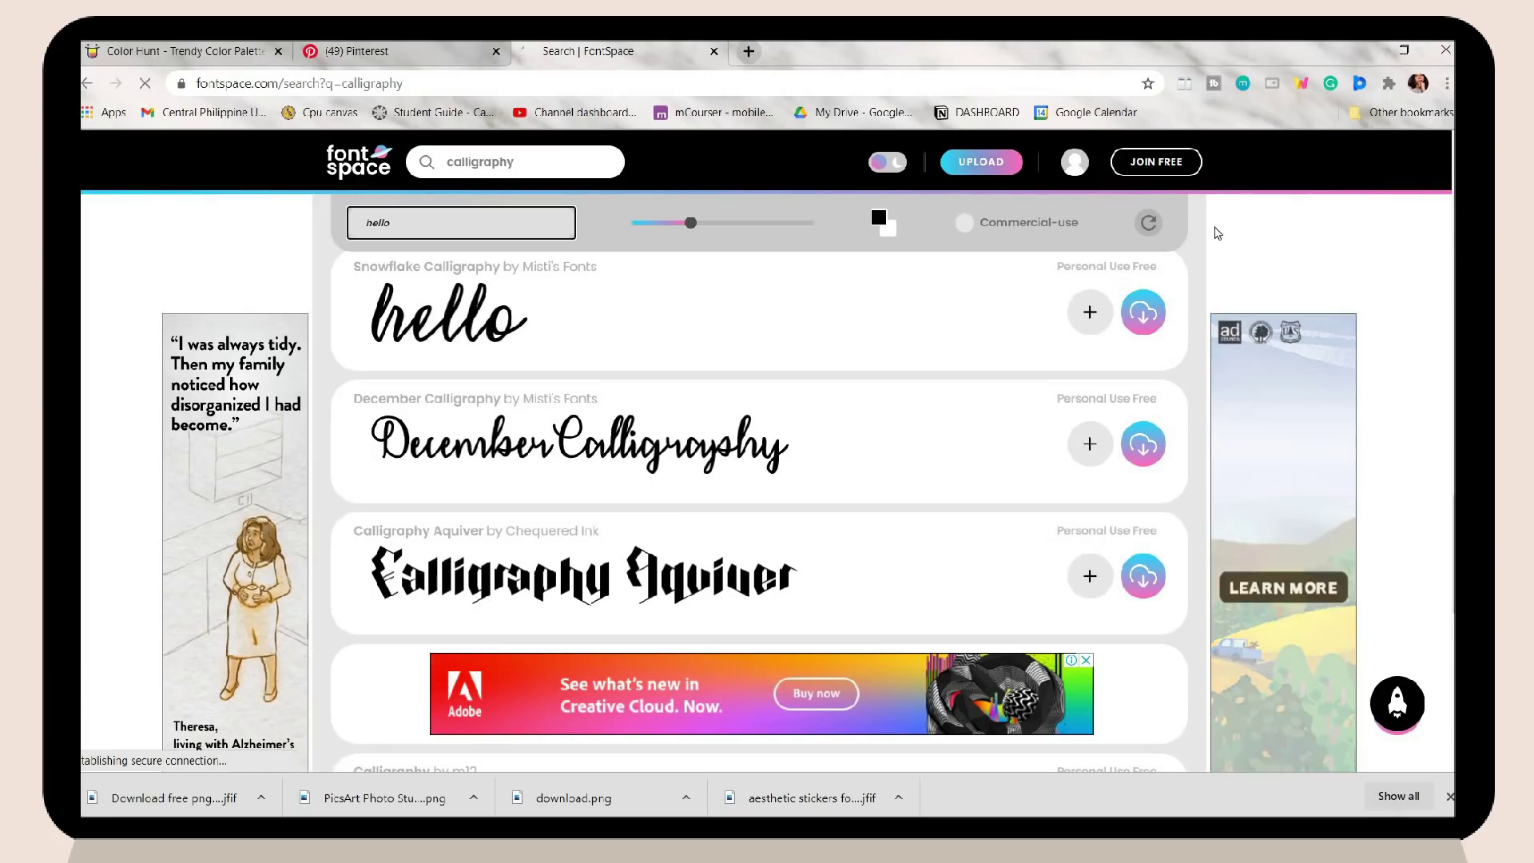
{"action": "scroll", "coordinate": [528, 459], "scroll_direction": "down", "scroll_amount": 5}
{"action": "scroll", "coordinate": [509, 506], "scroll_direction": "down", "scroll_amount": 3}
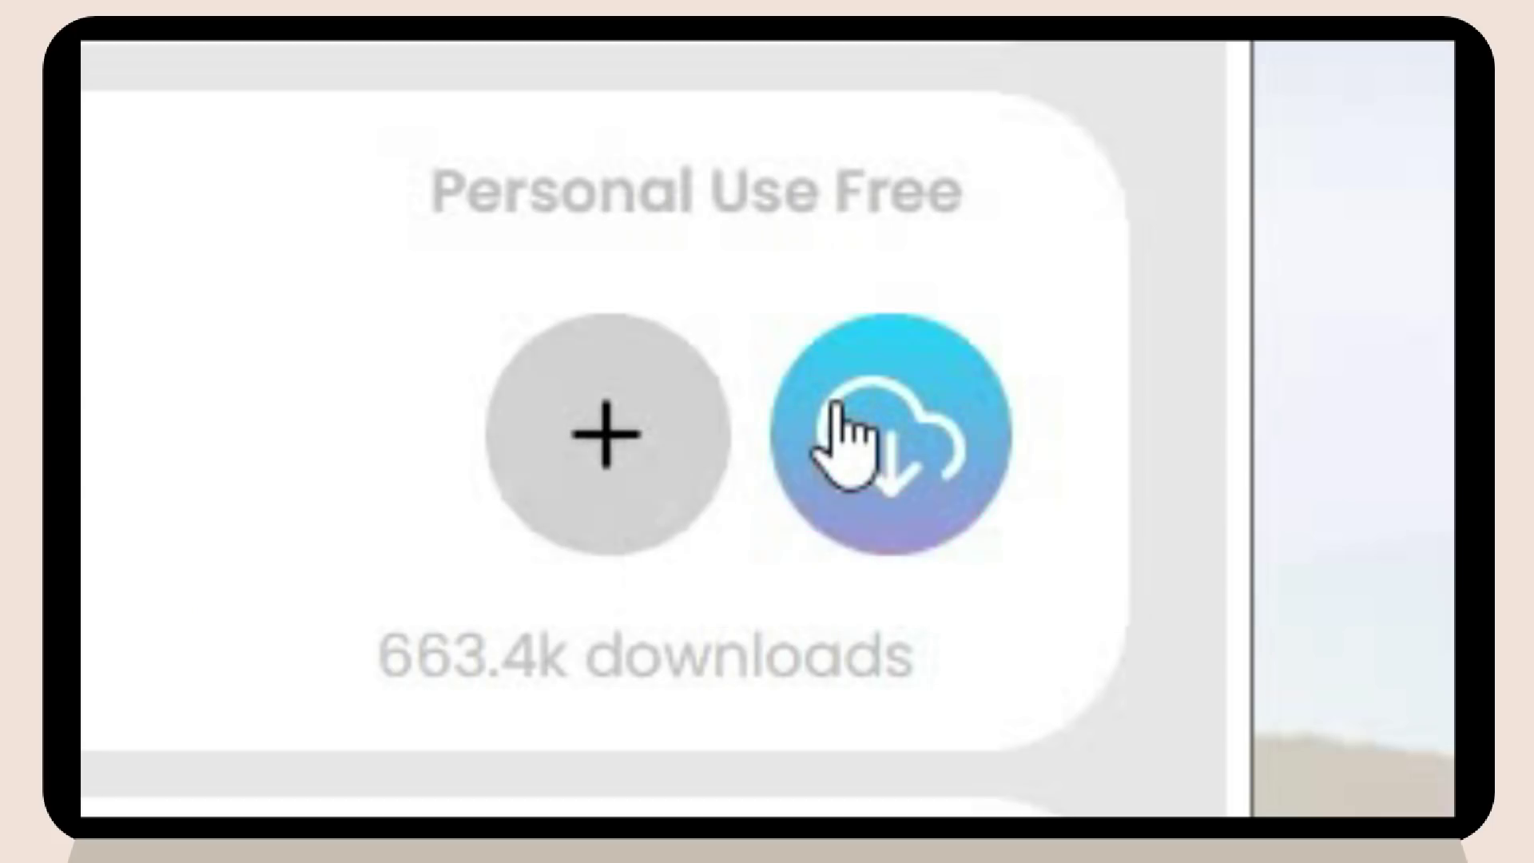
{"action": "left_click", "coordinate": [836, 409]}
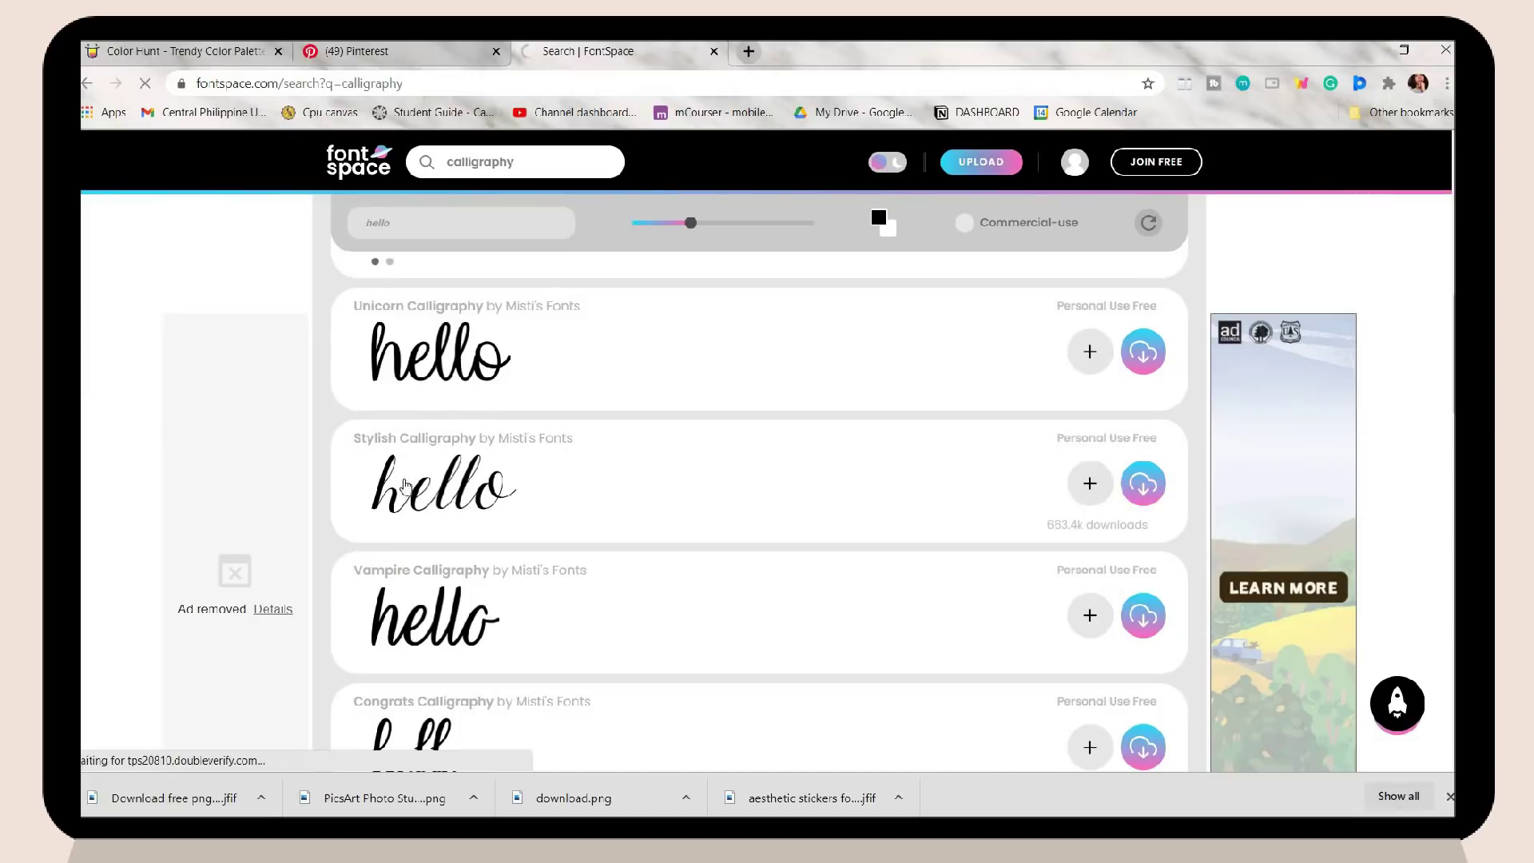
{"action": "scroll", "coordinate": [560, 521], "scroll_direction": "down", "scroll_amount": 2}
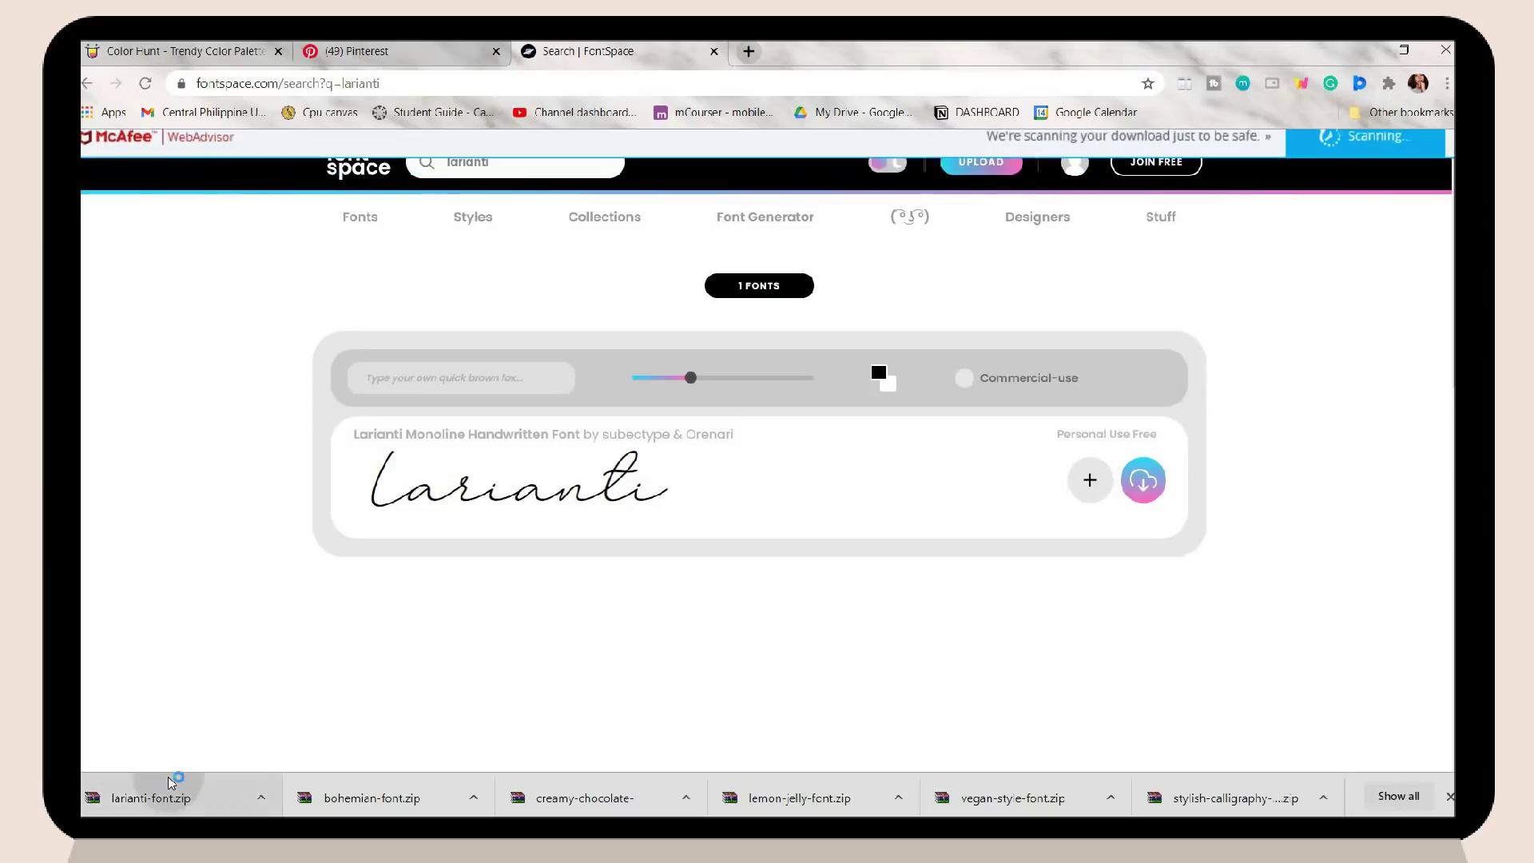
Open the downloaded larianti-font.zip archive and install the Larianti font it contains.
{"action": "left_click", "coordinate": [160, 798]}
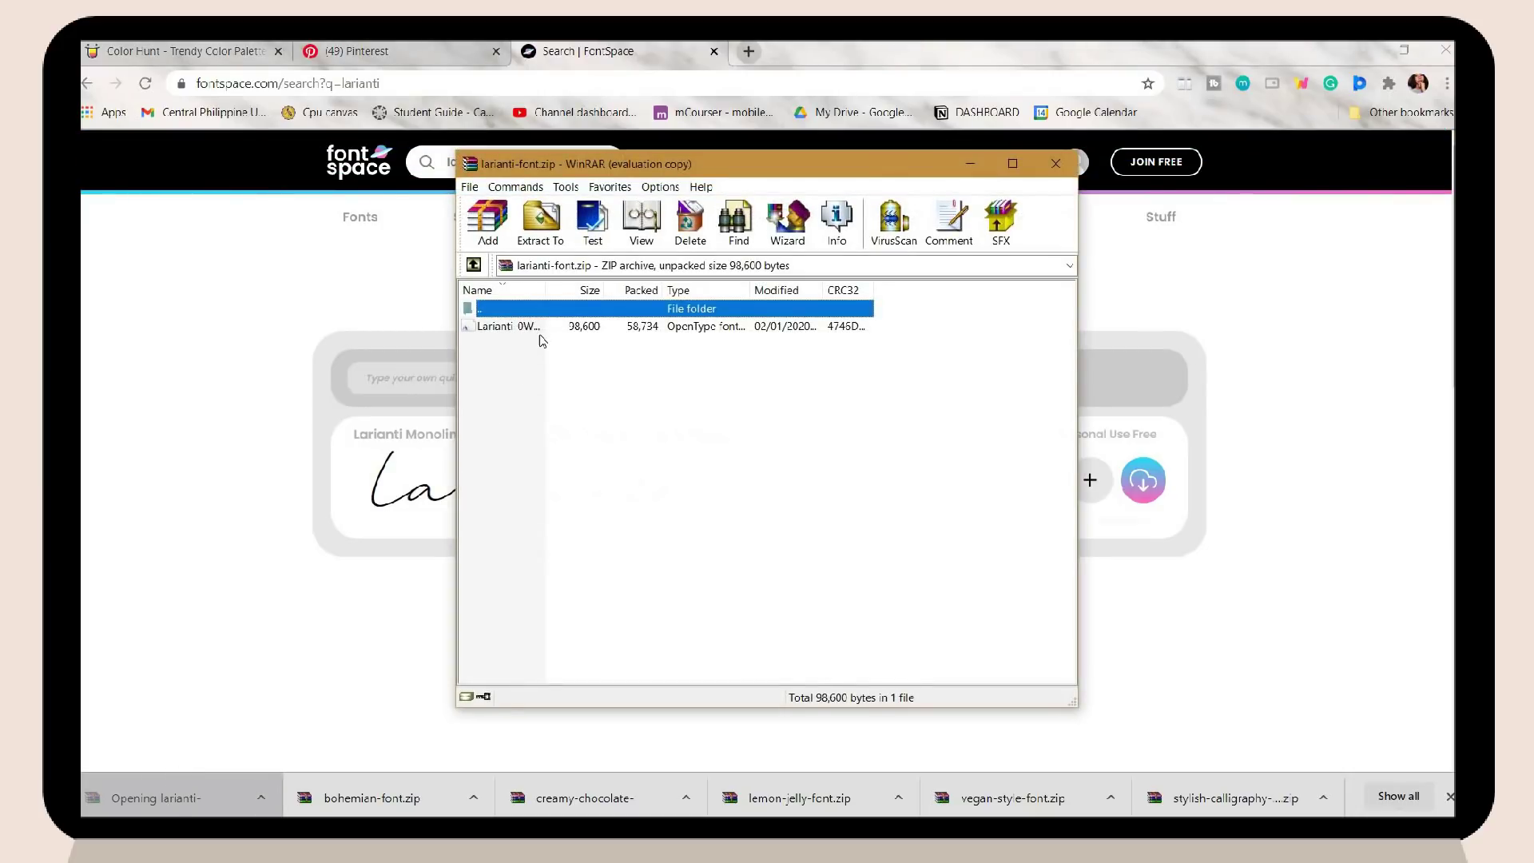
{"action": "double_click", "coordinate": [540, 334]}
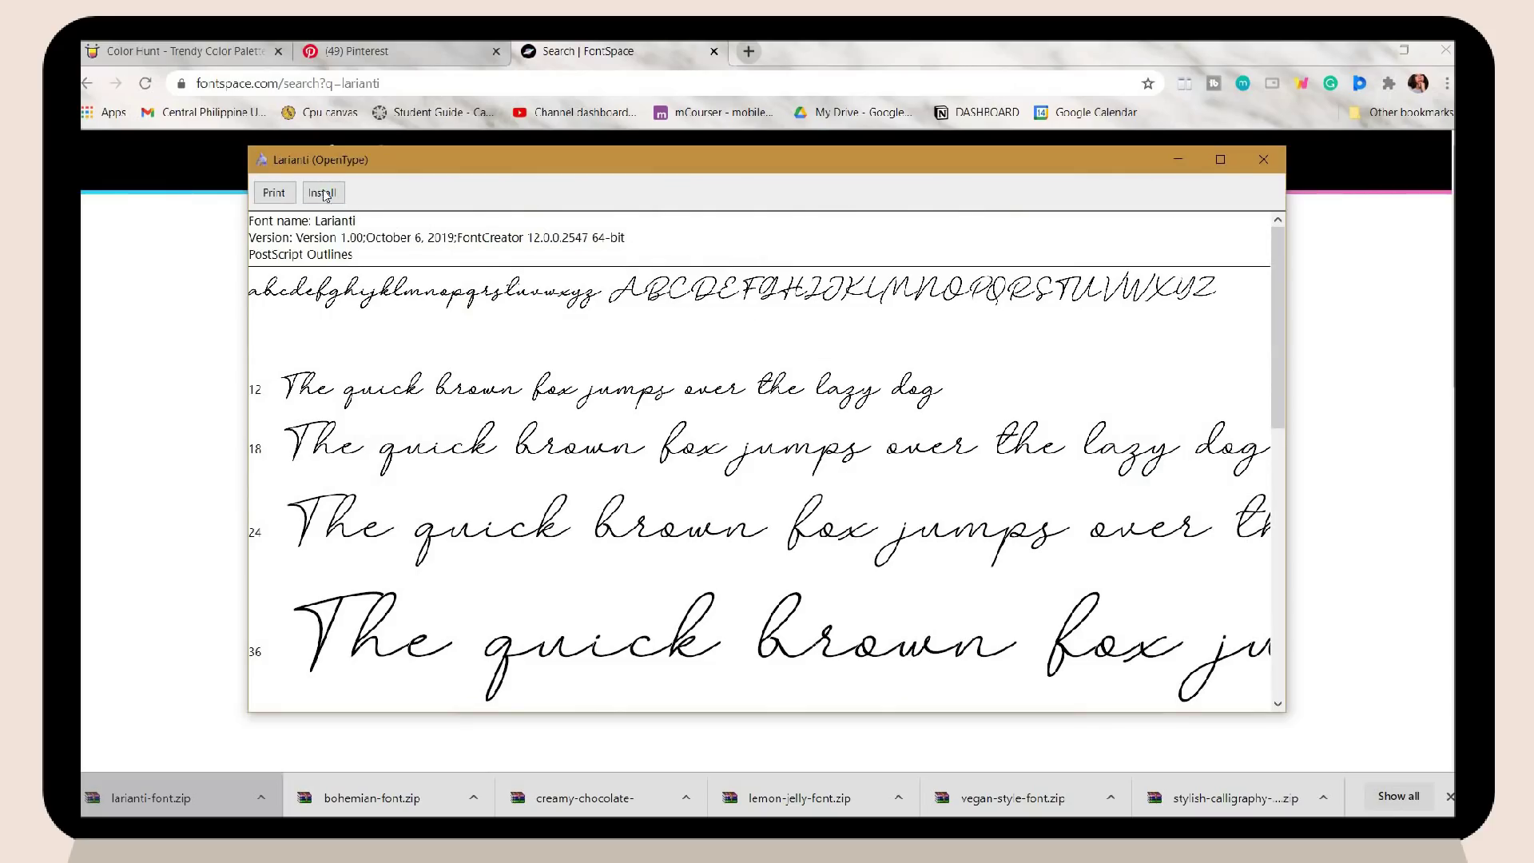
{"action": "left_click", "coordinate": [323, 196]}
Switch to Word and create a blank document.
{"action": "key", "text": "super"}
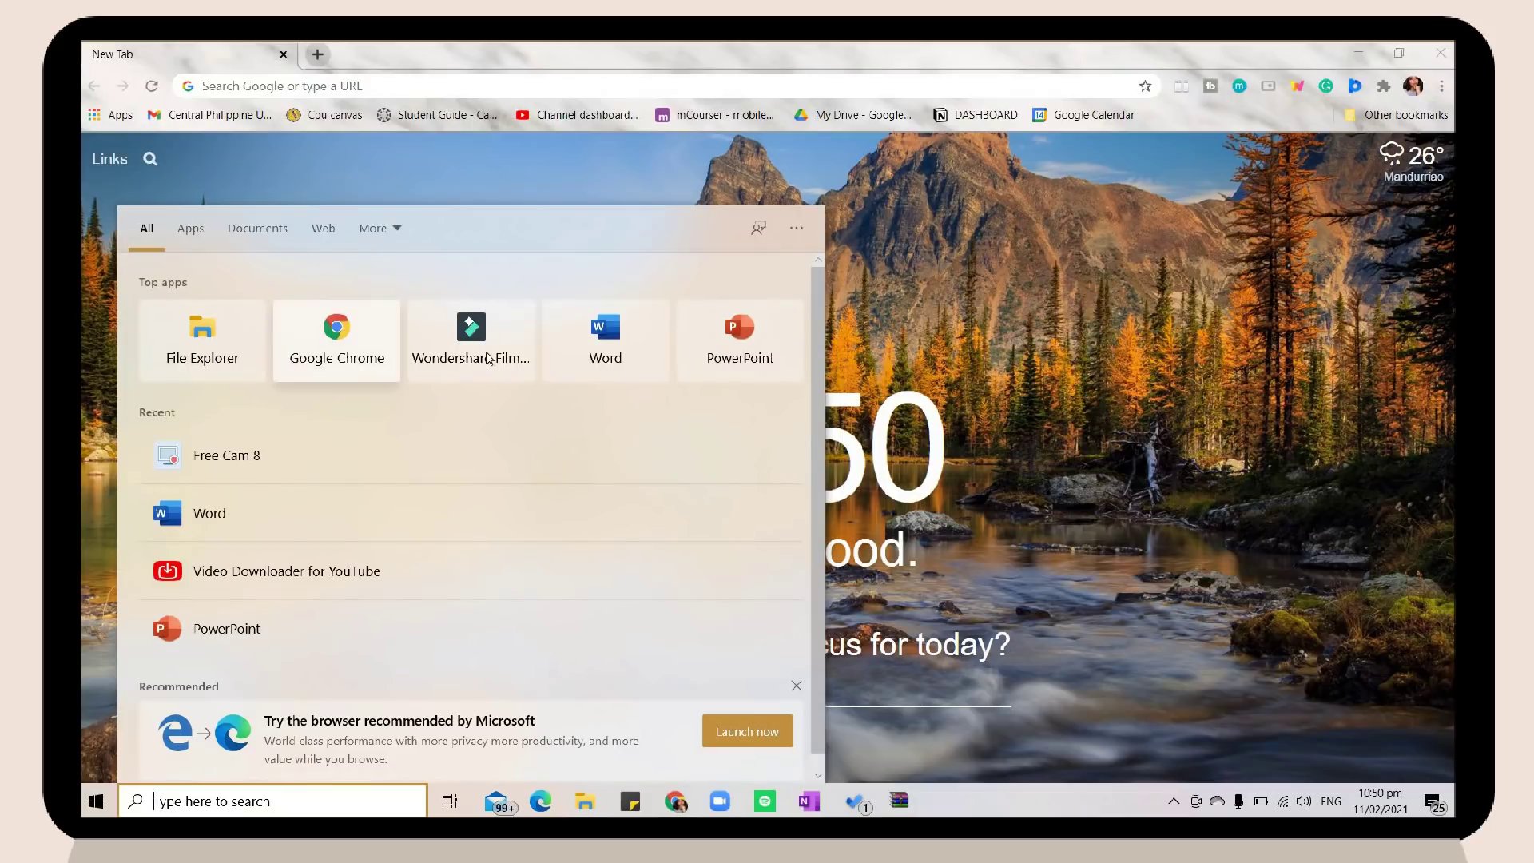
{"action": "left_click", "coordinate": [591, 344]}
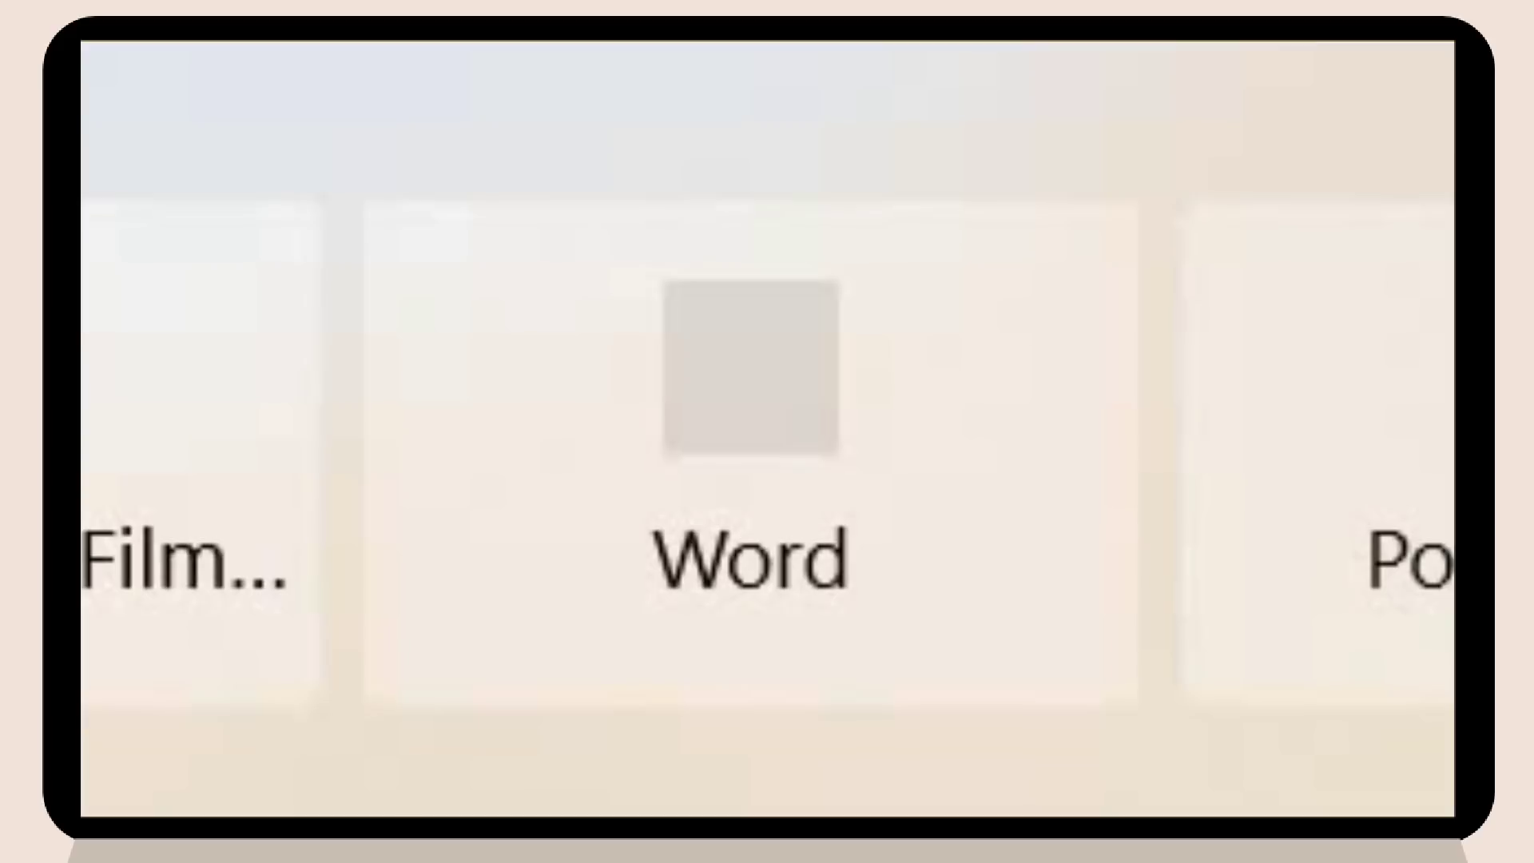
{"action": "left_click", "coordinate": [668, 483]}
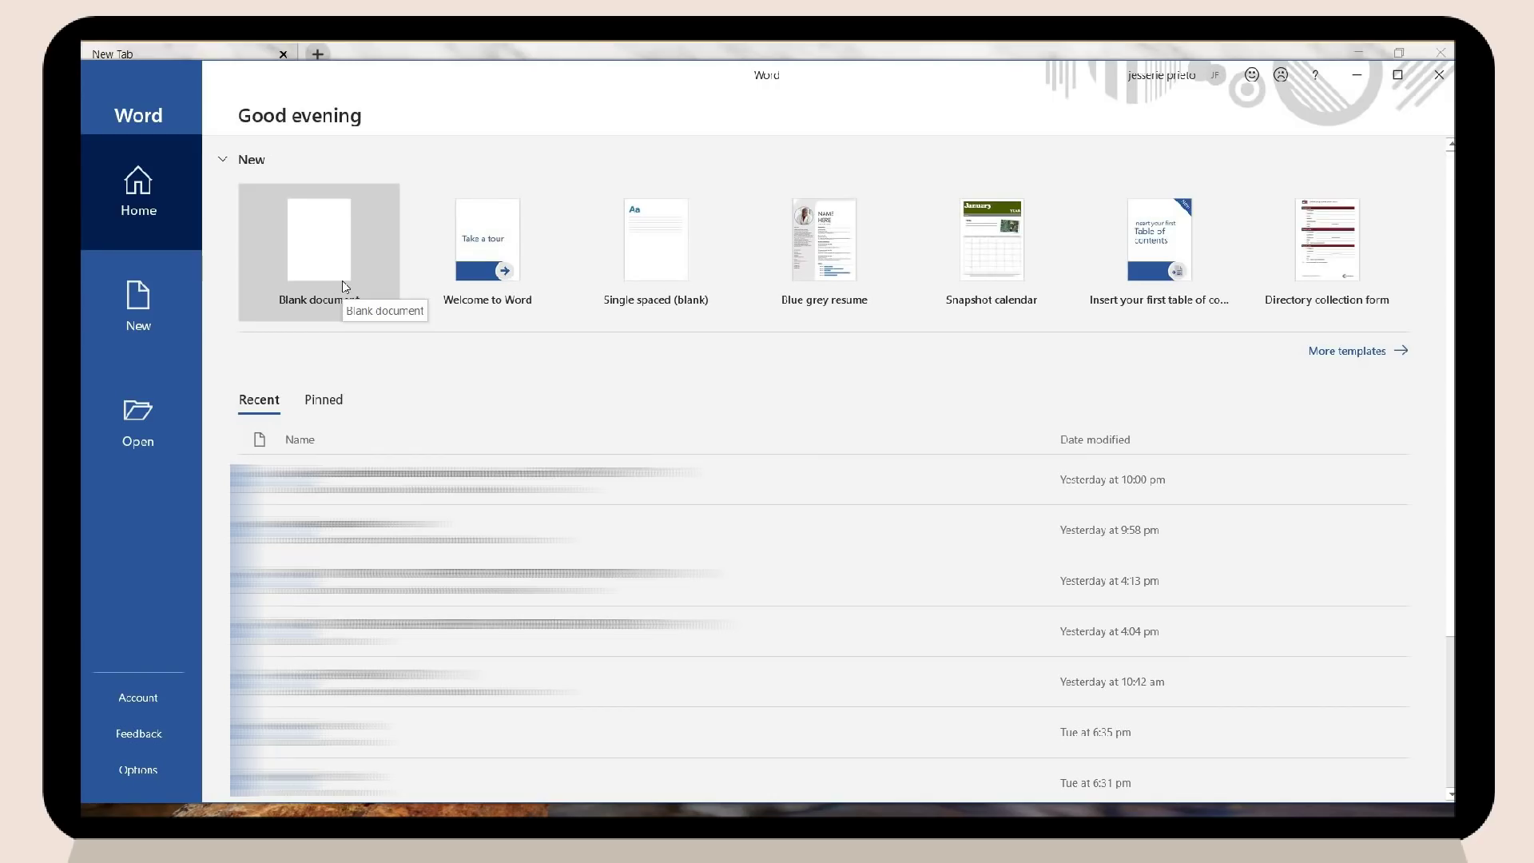
{"action": "left_click", "coordinate": [342, 286]}
Keep A4 as the page size and set custom margins of 1 cm top, 0.51 cm bottom and 1.9 cm on both sides.
{"action": "left_click", "coordinate": [314, 80]}
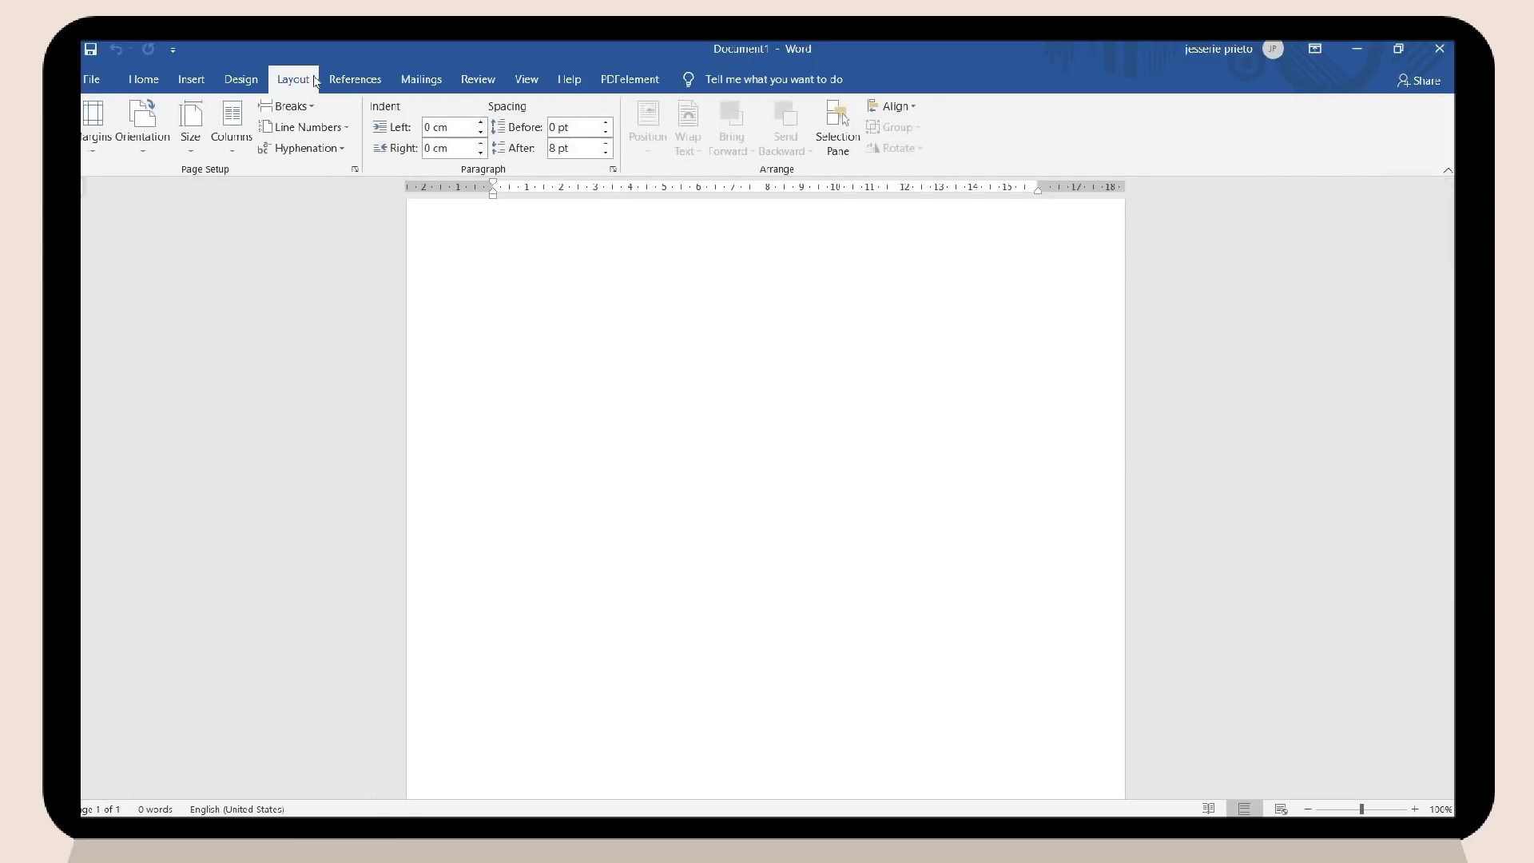
{"action": "left_click", "coordinate": [196, 130]}
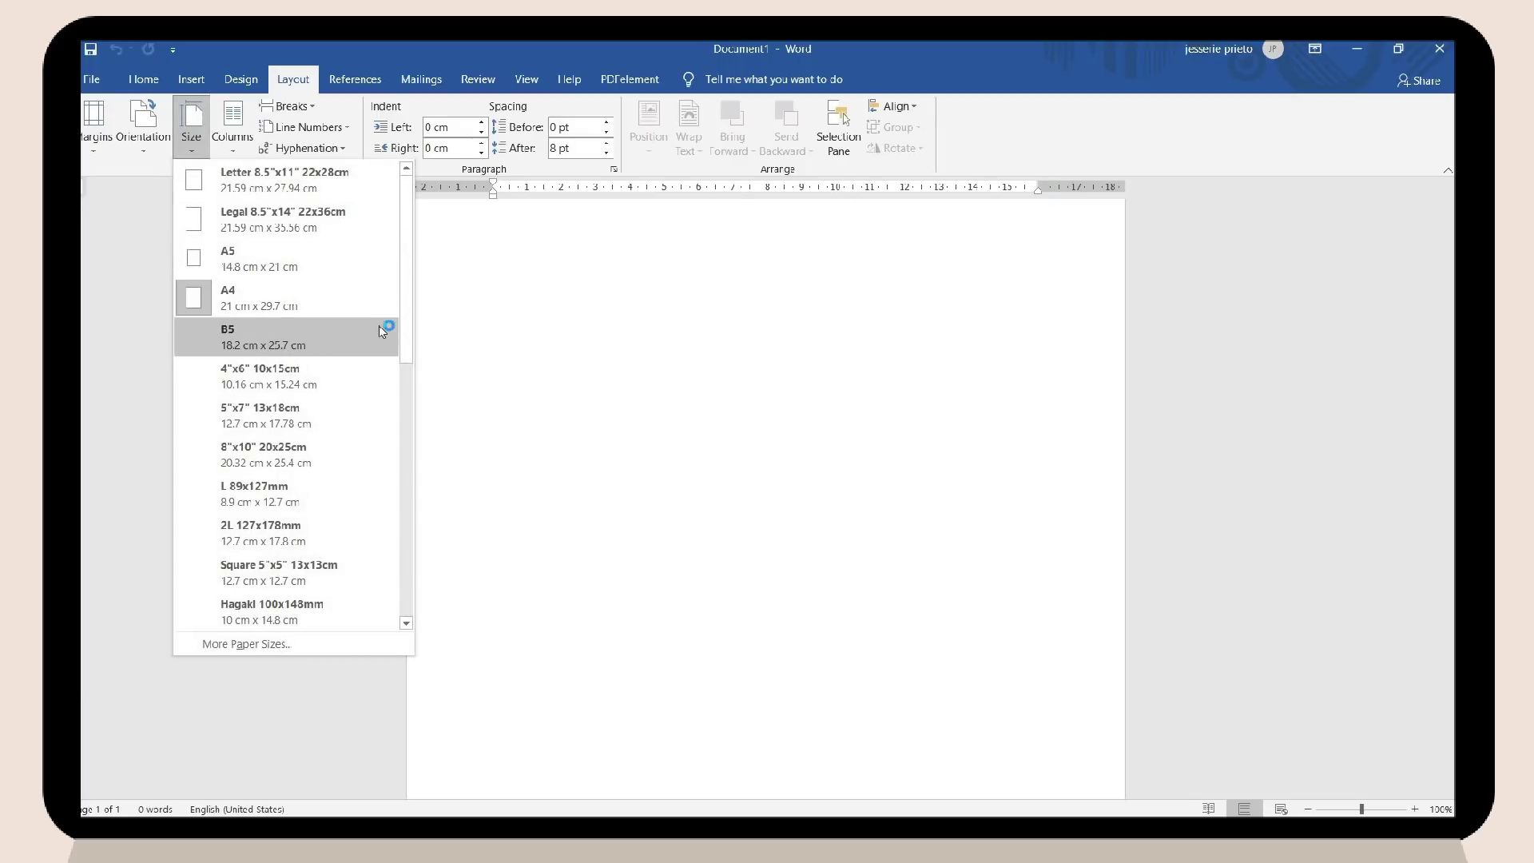
{"action": "left_click", "coordinate": [477, 326]}
{"action": "left_click", "coordinate": [94, 127]}
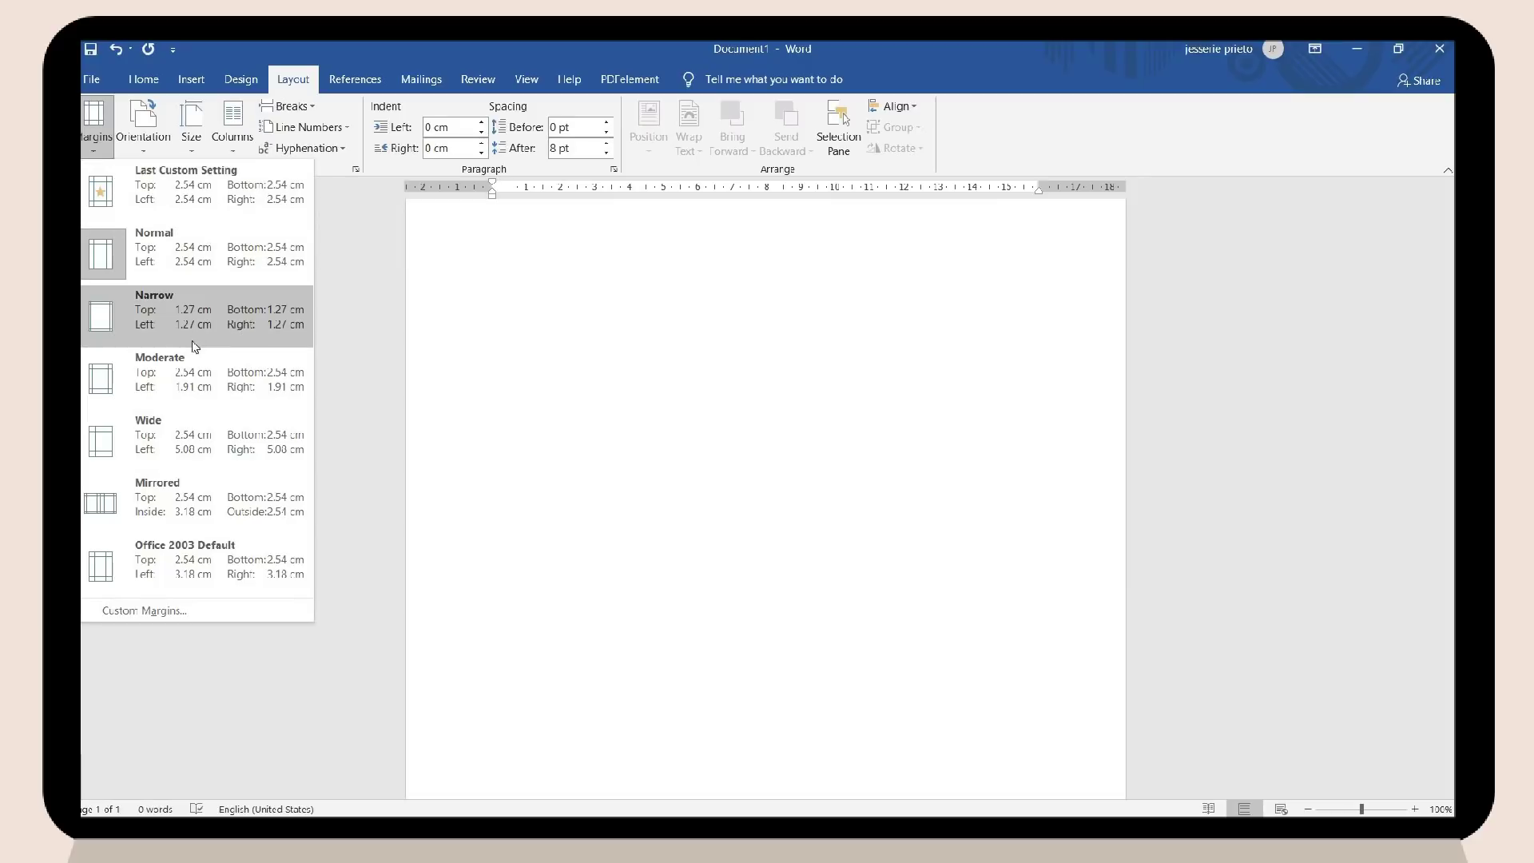
{"action": "left_click", "coordinate": [219, 385]}
{"action": "key", "text": "Return"}
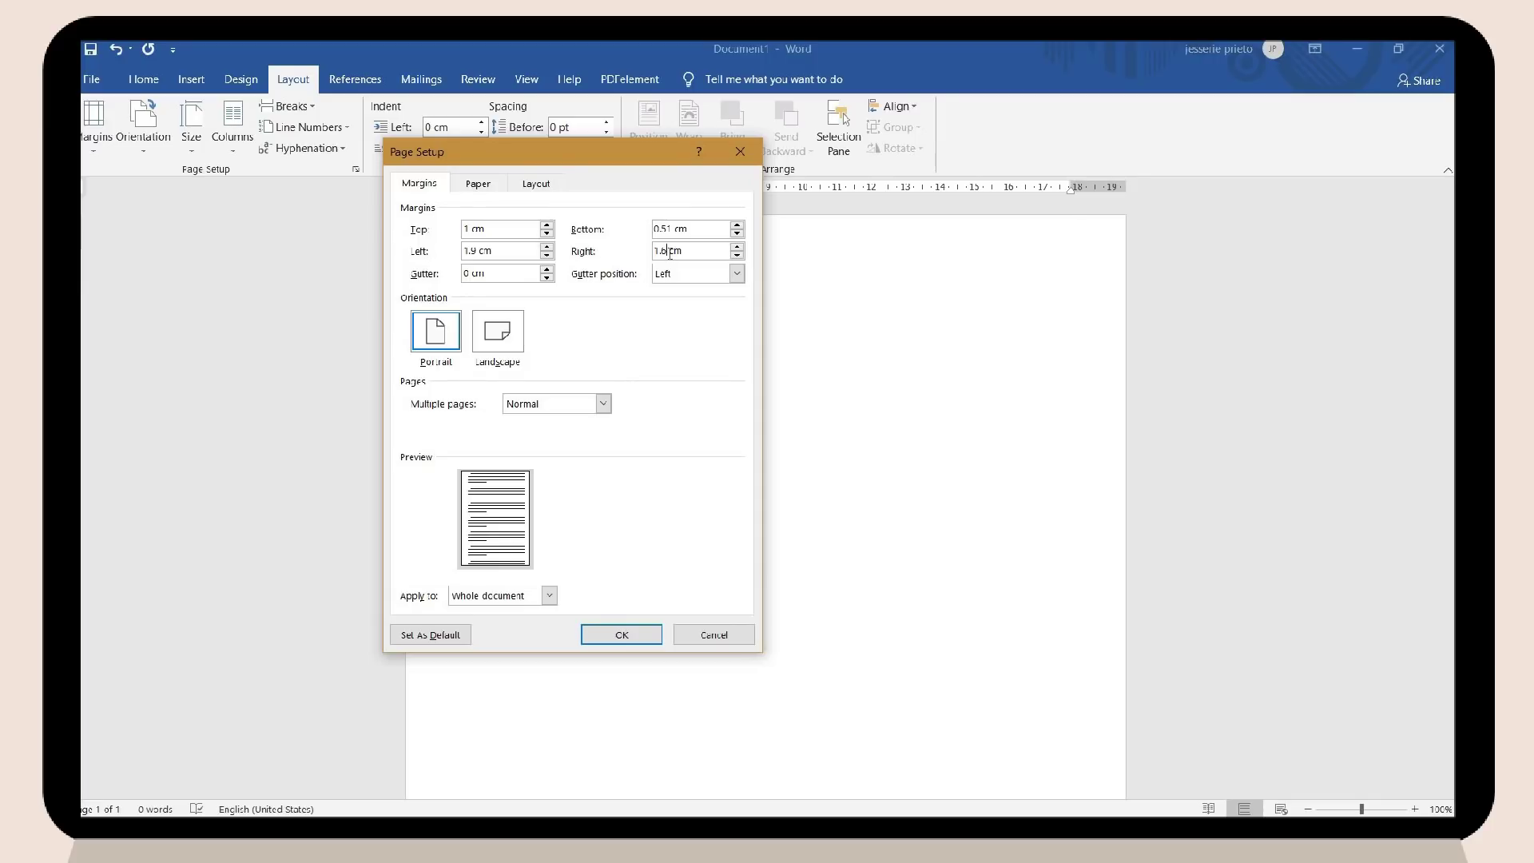
{"action": "key", "text": "BackSpace"}
{"action": "type", "text": "6"}
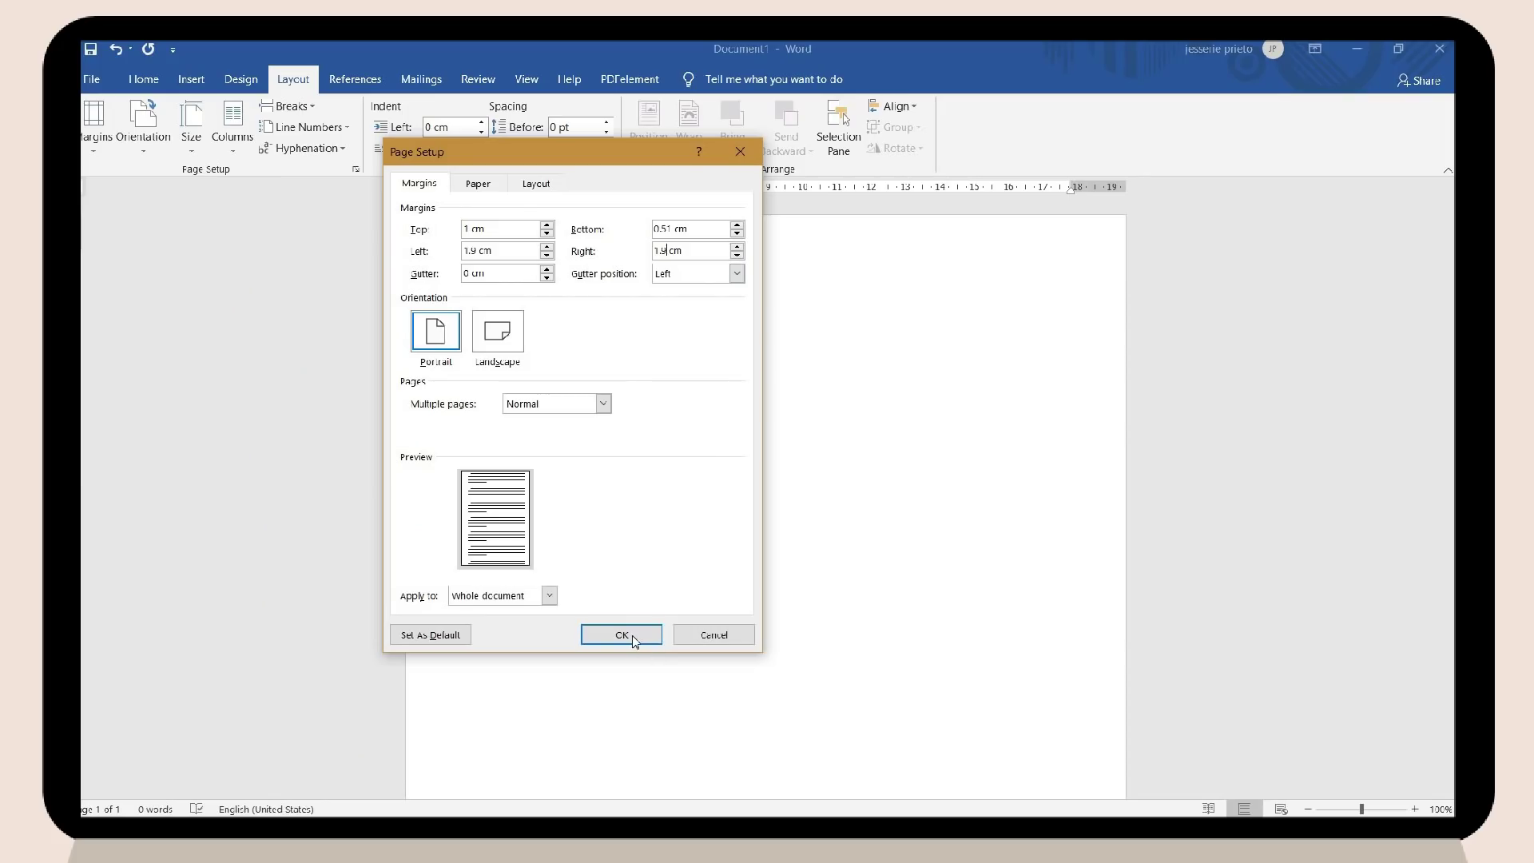
{"action": "left_click", "coordinate": [631, 636]}
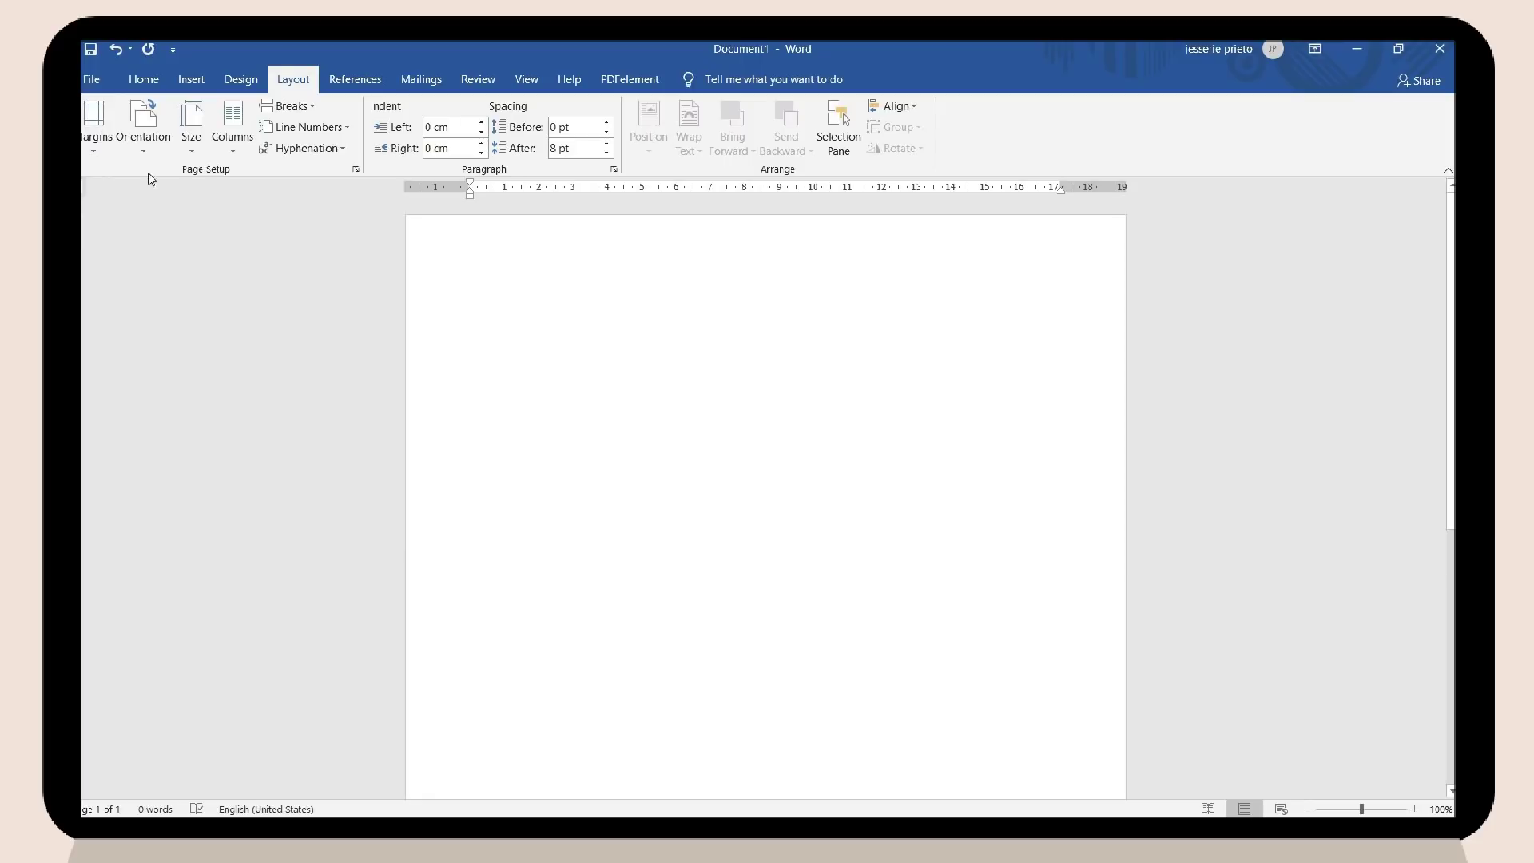
Fill the page background with the picture dot_grid_pages_a4_1 from the dot_grid_pages_a4 folder in Downloads.
{"action": "left_click", "coordinate": [240, 83]}
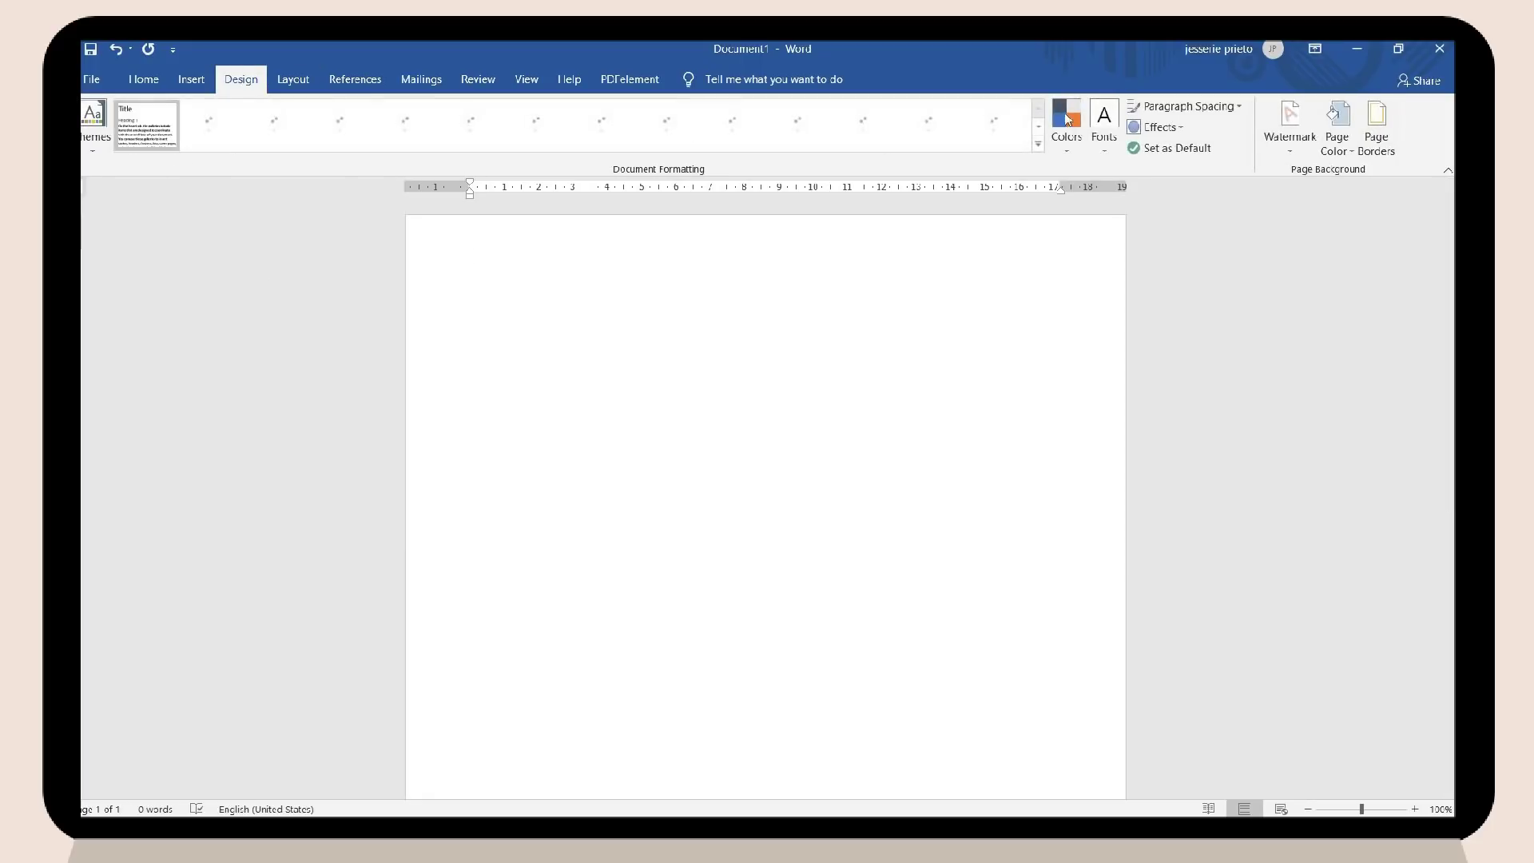
{"action": "left_click", "coordinate": [1337, 136]}
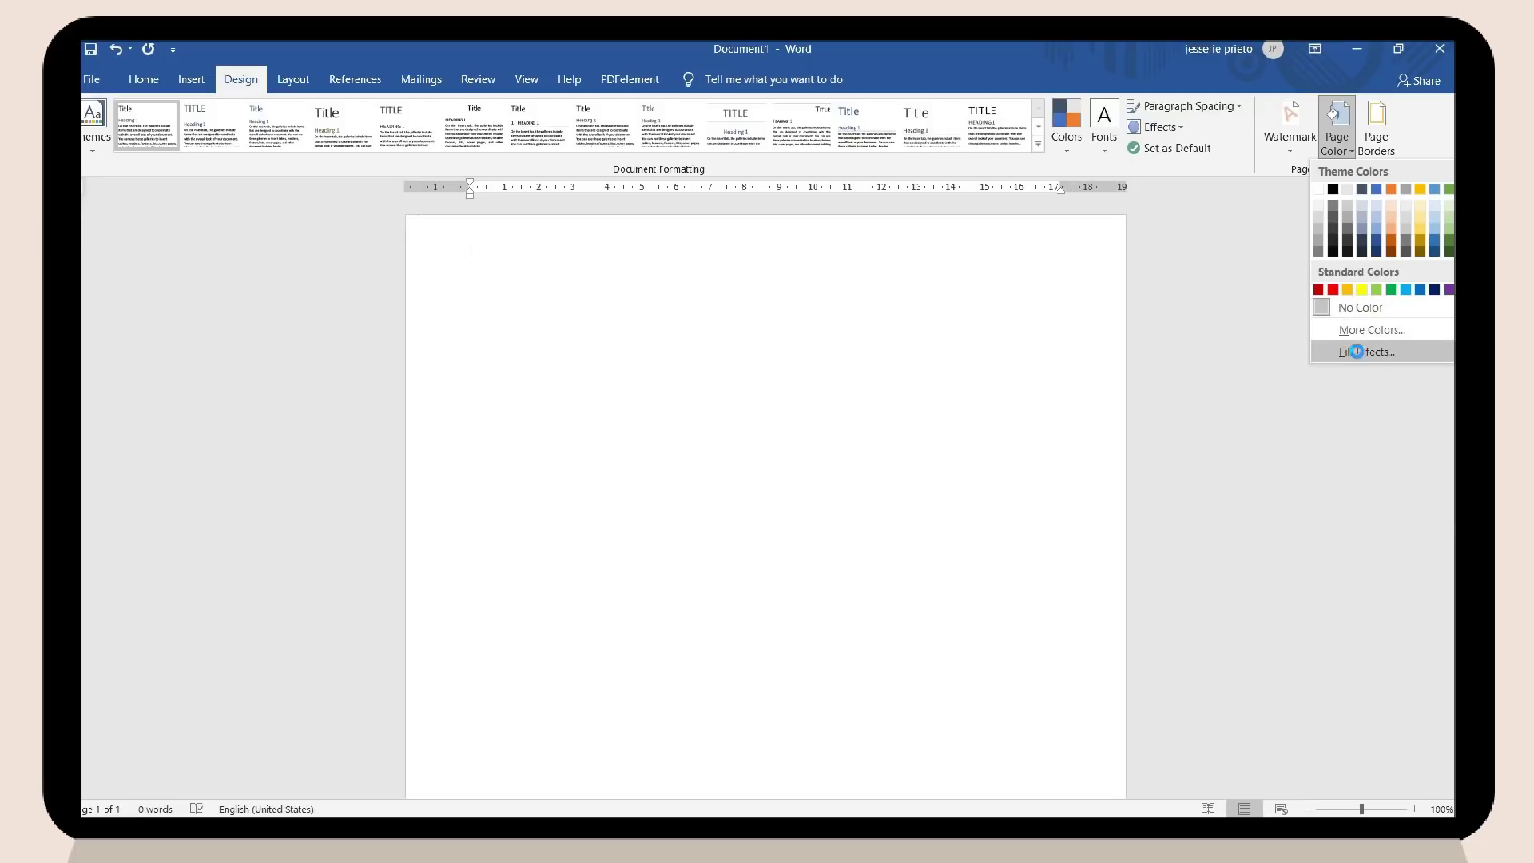
{"action": "left_click", "coordinate": [1357, 352]}
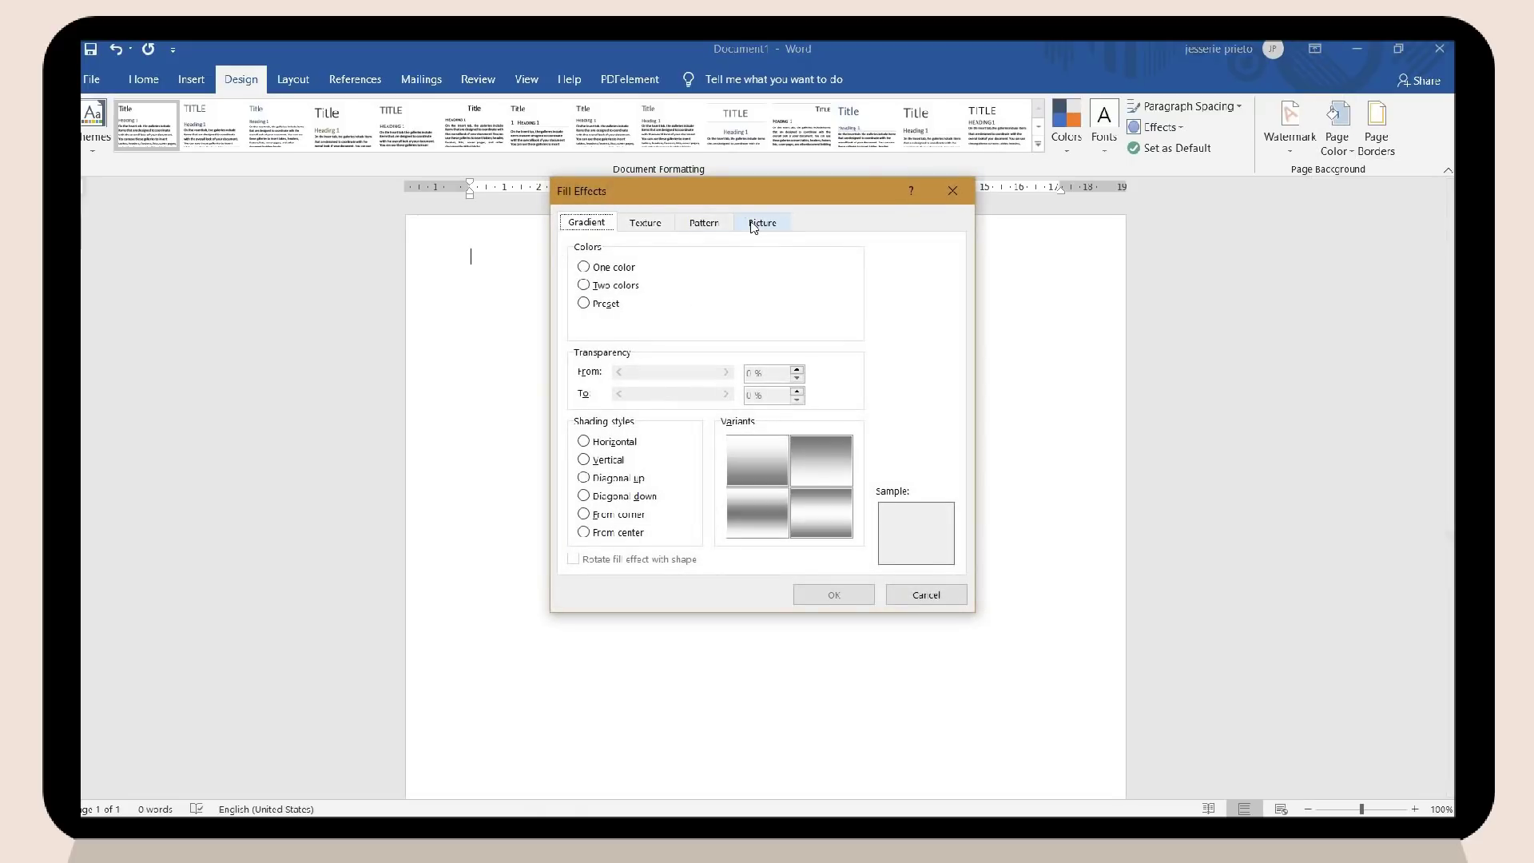
{"action": "left_click", "coordinate": [753, 226]}
{"action": "left_click", "coordinate": [823, 450]}
{"action": "left_click", "coordinate": [851, 305]}
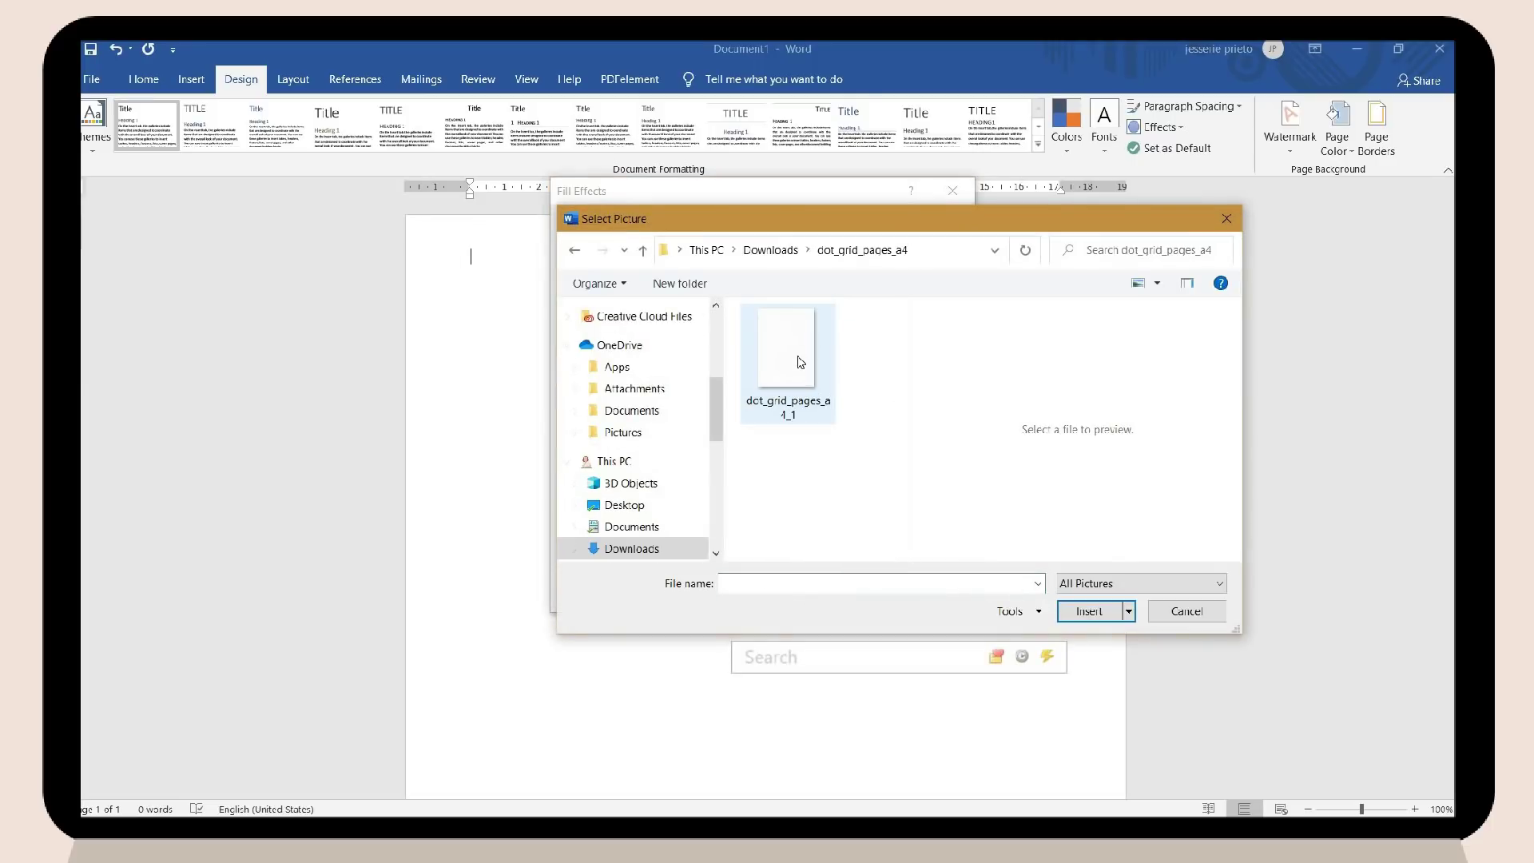
{"action": "double_click", "coordinate": [817, 377]}
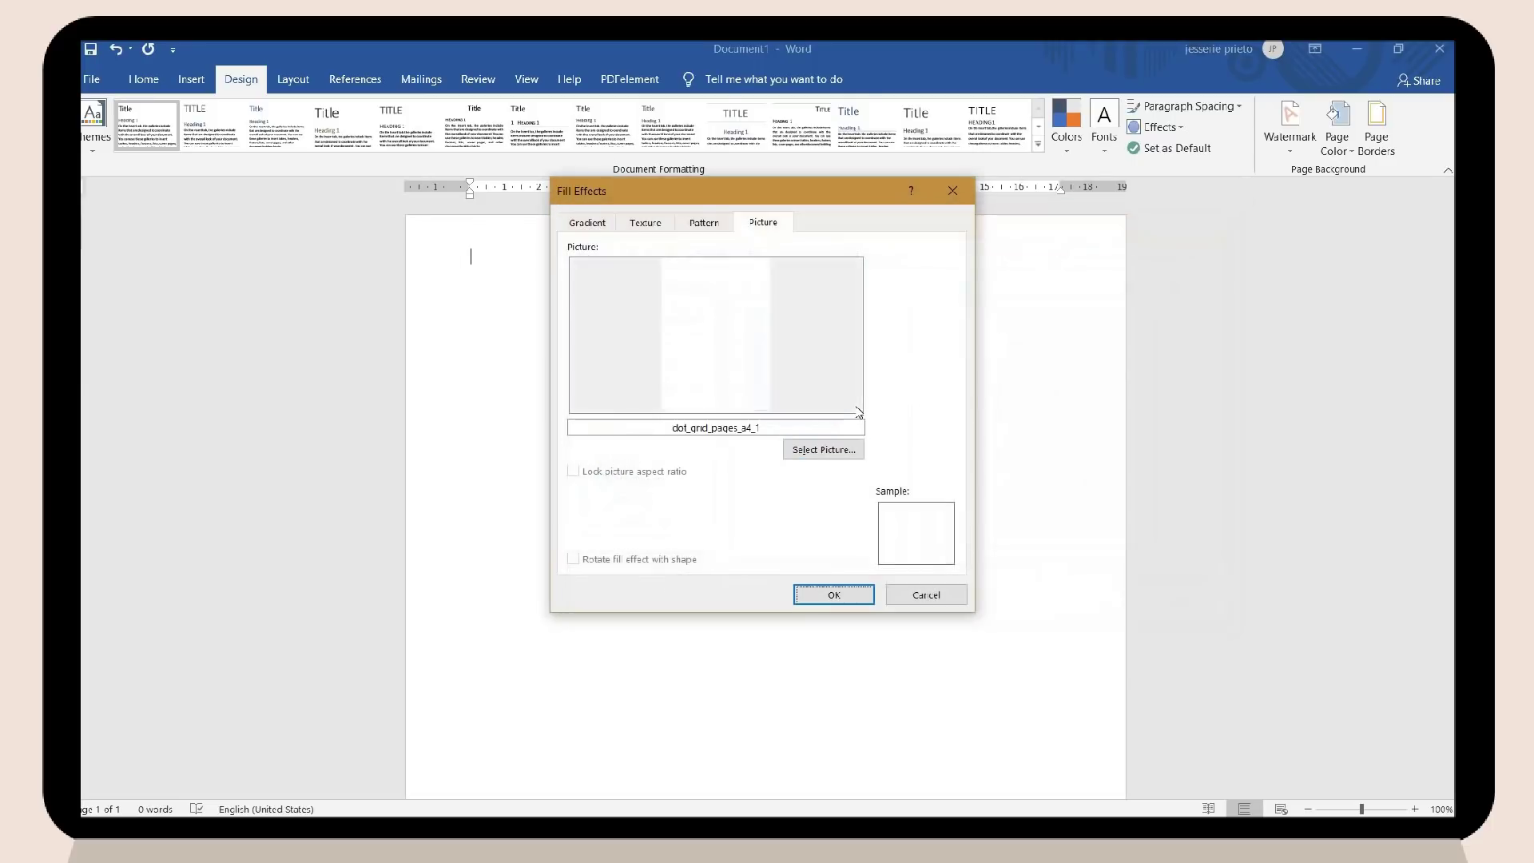
{"action": "left_click", "coordinate": [849, 593]}
{"action": "scroll", "coordinate": [901, 377], "scroll_direction": "down", "scroll_amount": 1}
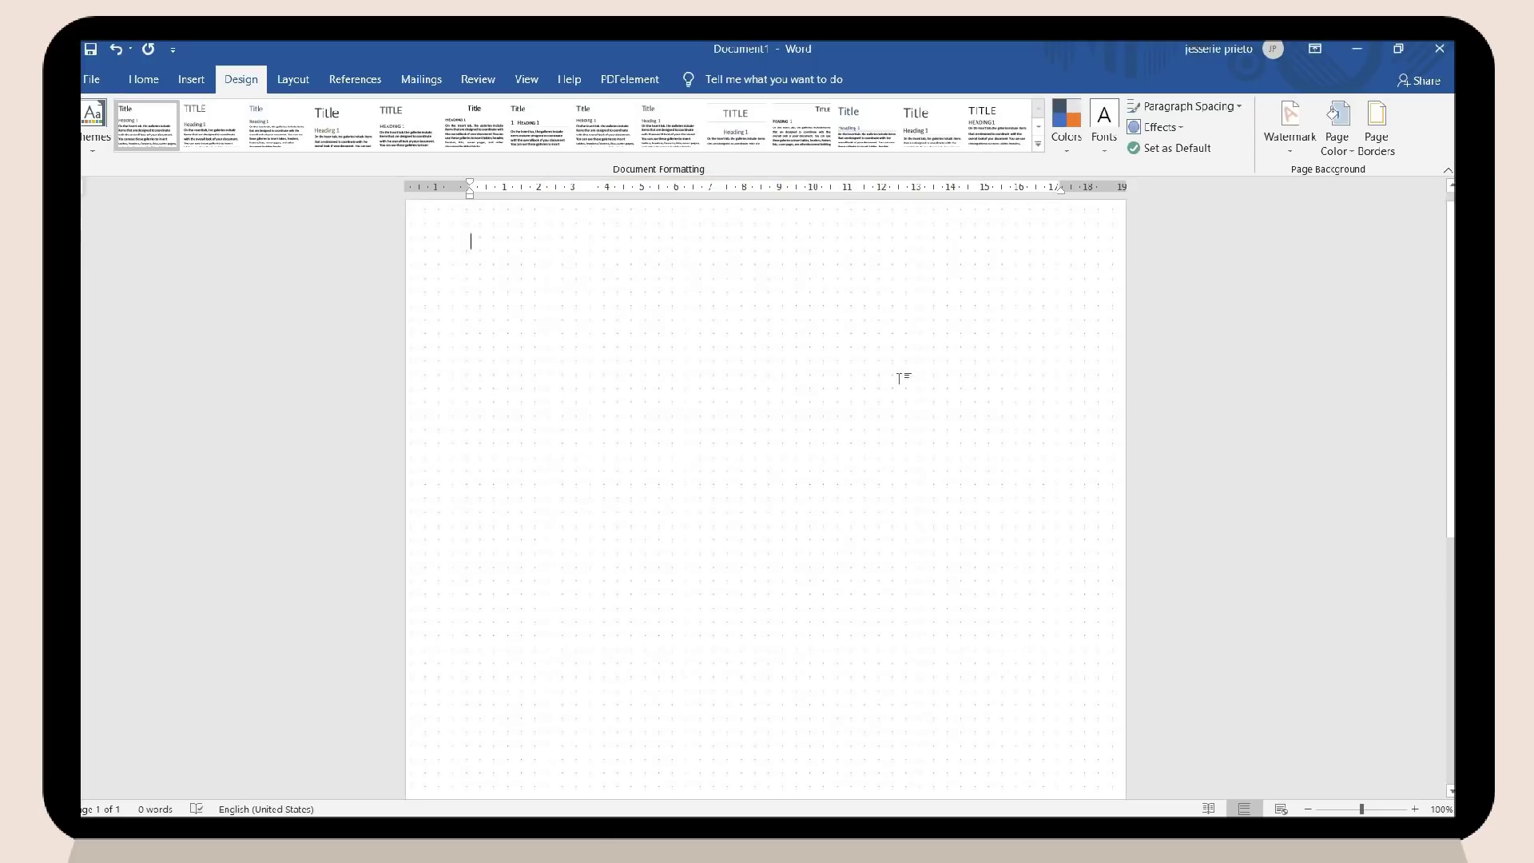
Insert the torn grid-paper picture "download" from the Downloads folder at the beginning of the page.
{"action": "left_click", "coordinate": [192, 80]}
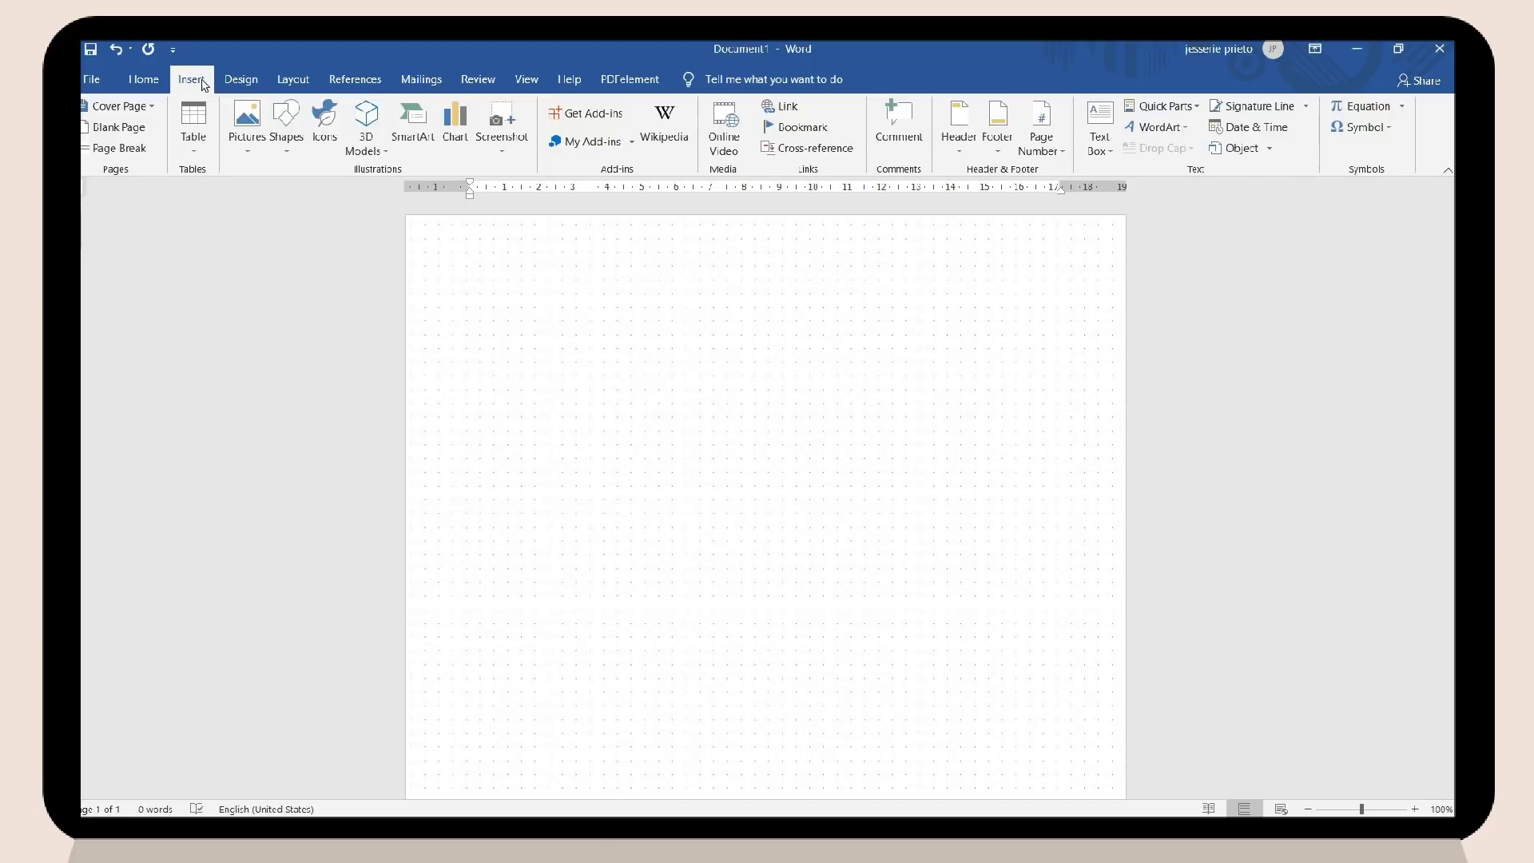
{"action": "left_click", "coordinate": [240, 119]}
{"action": "left_click", "coordinate": [294, 194]}
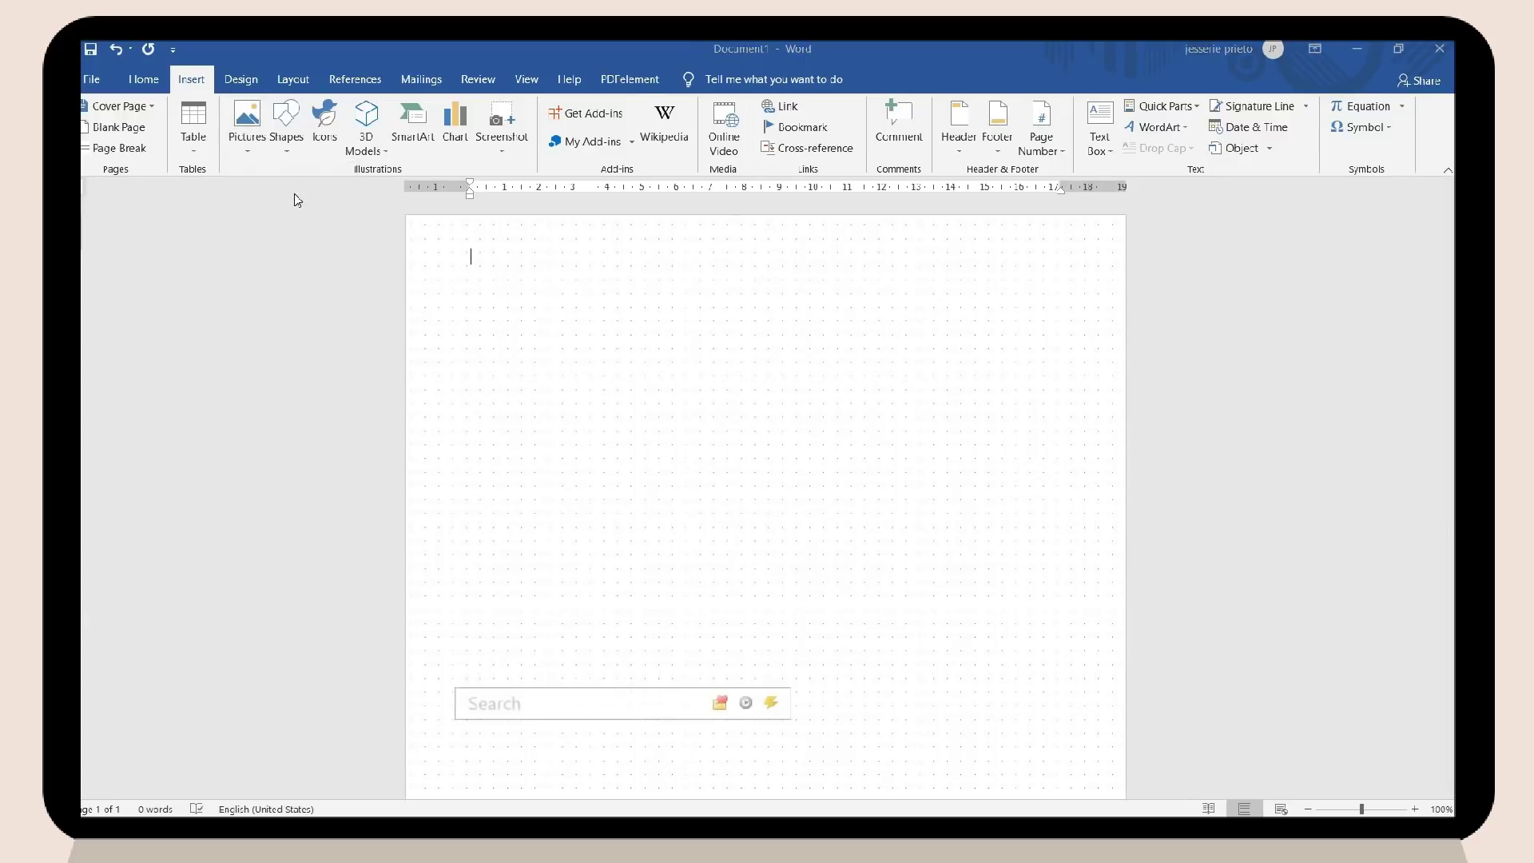
{"action": "left_click", "coordinate": [151, 224]}
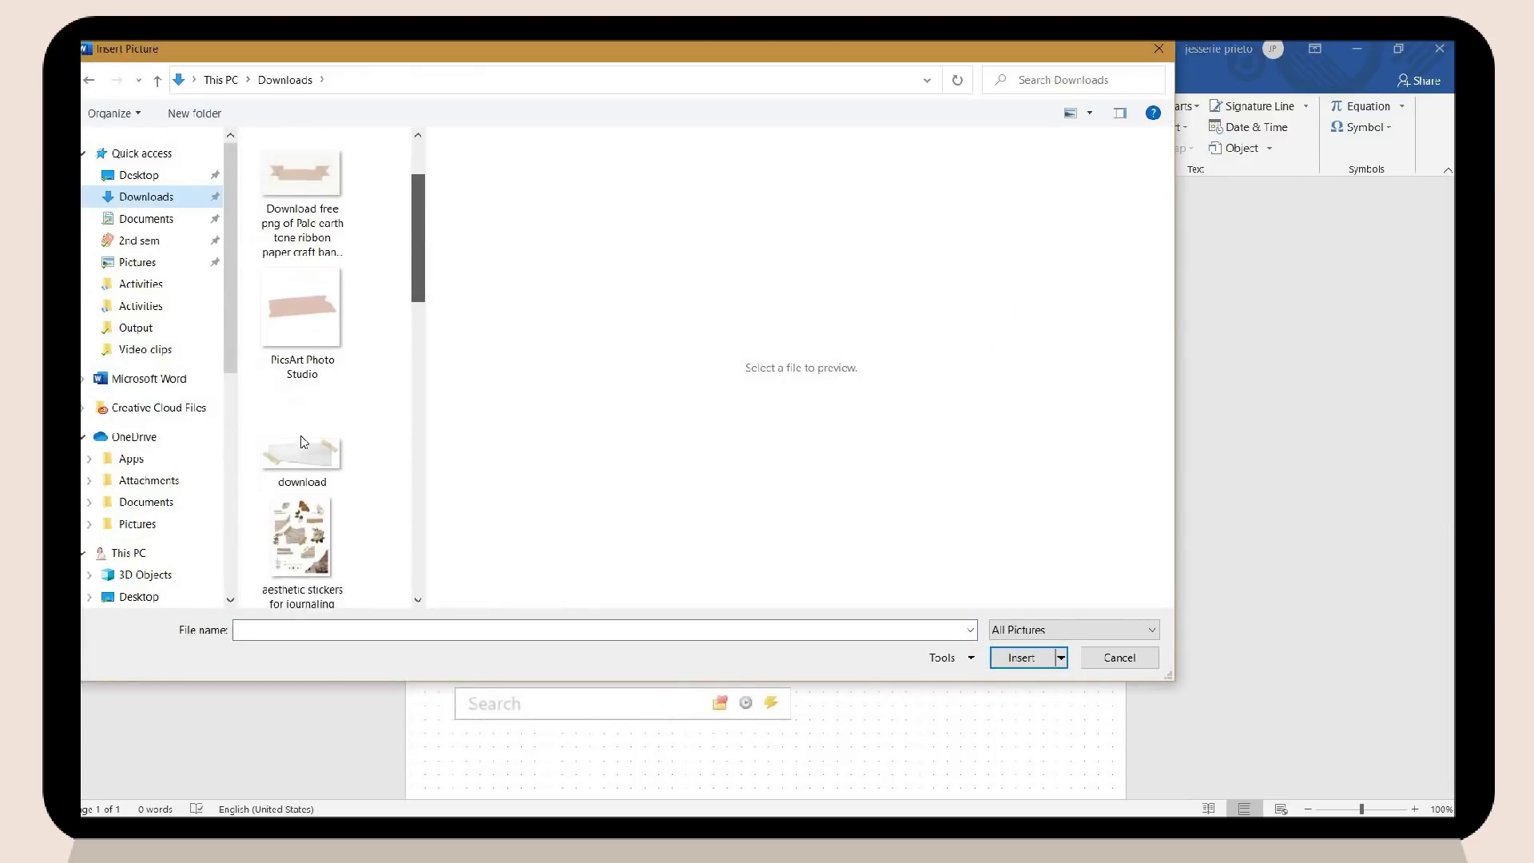
{"action": "double_click", "coordinate": [301, 440]}
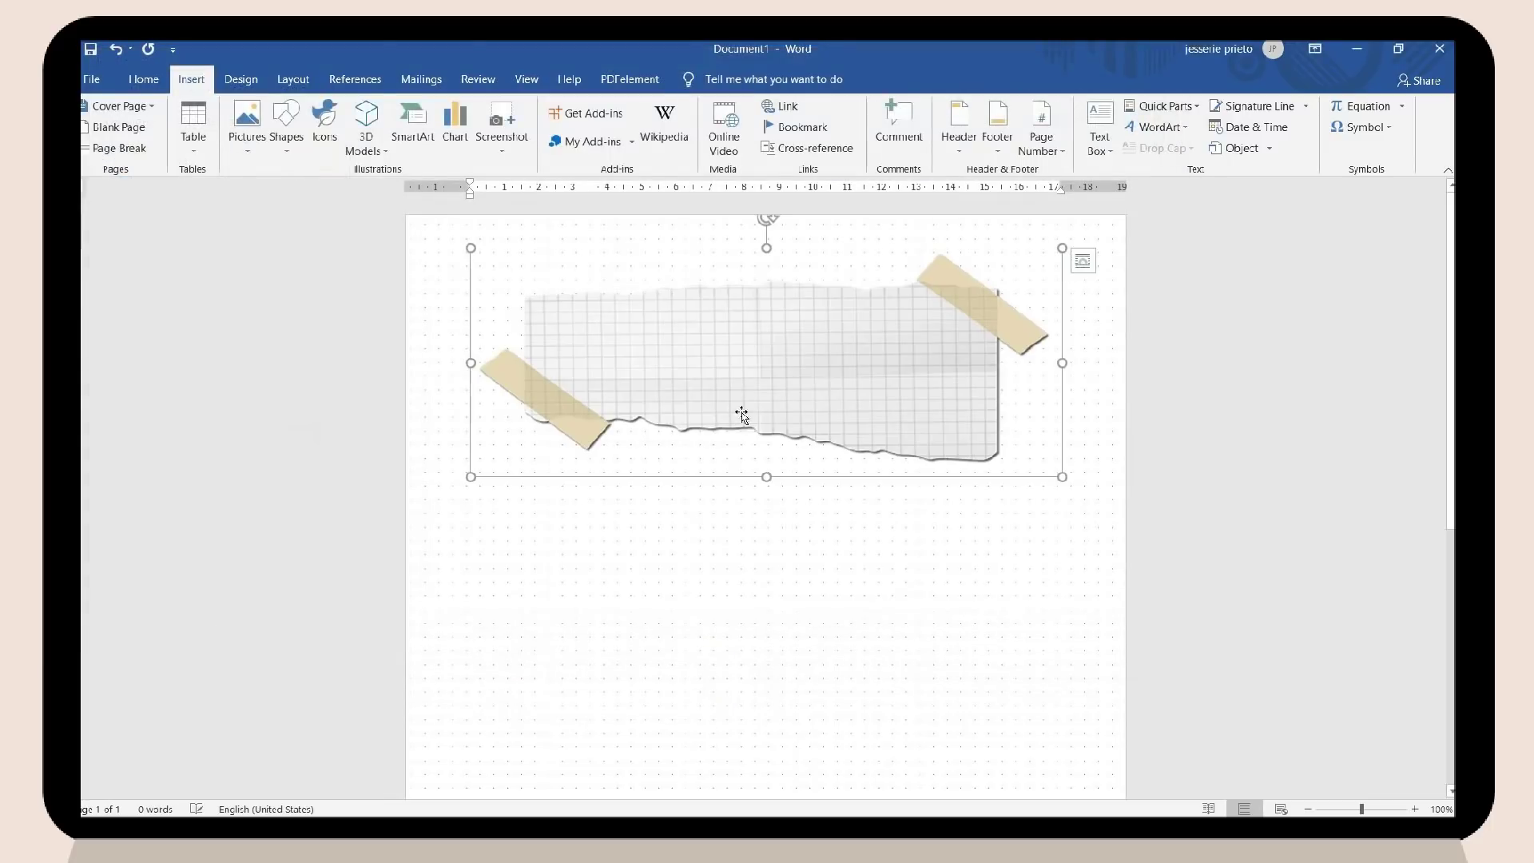
Set the torn grid-paper picture to In Front of Text and enlarge it to about 6.96 by 18.37 cm across the page top.
{"action": "left_click", "coordinate": [1084, 260]}
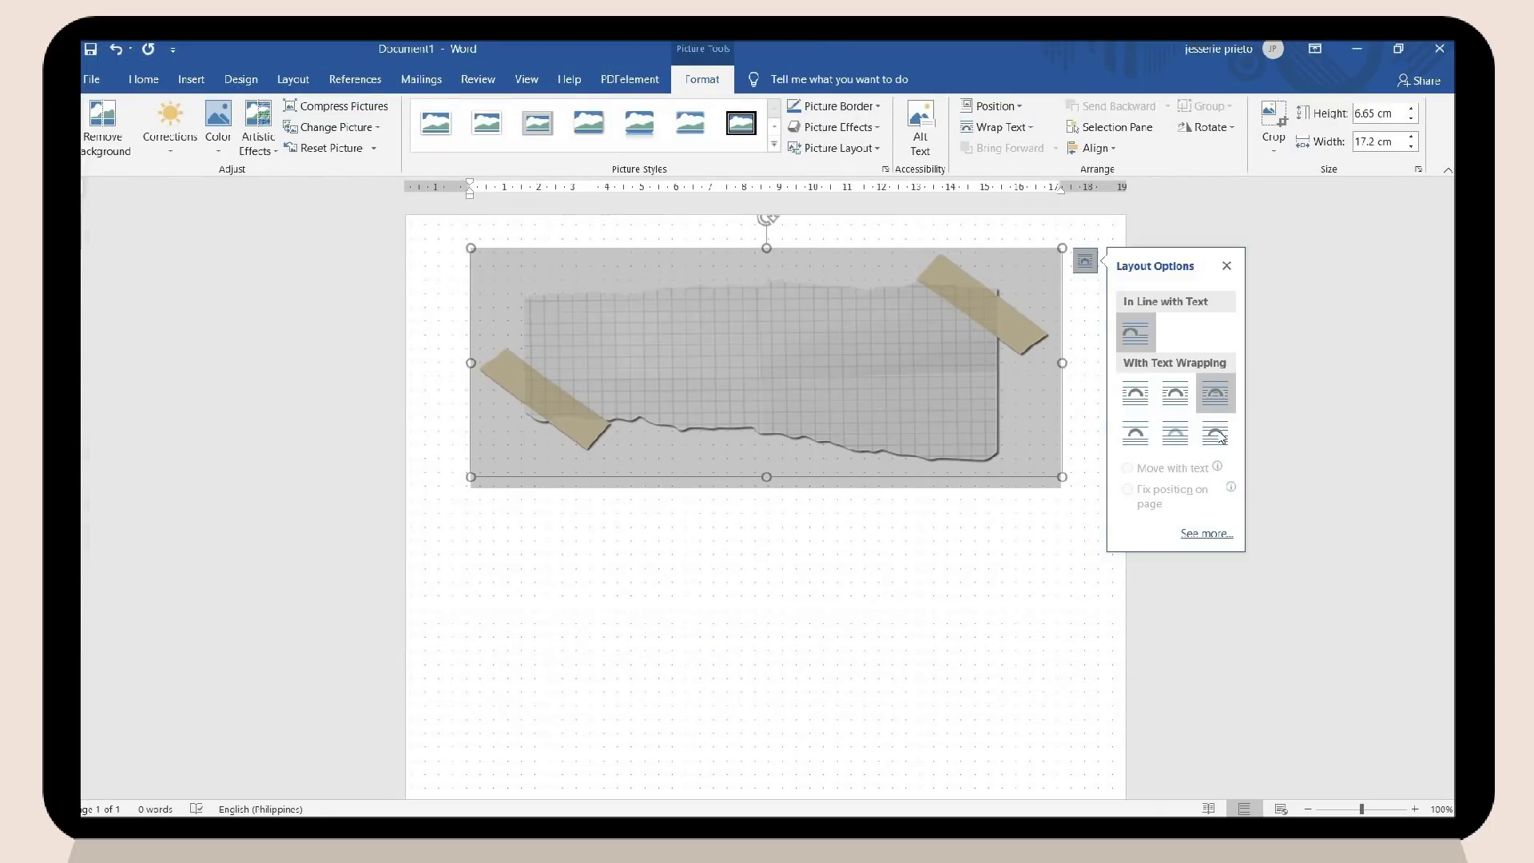
{"action": "left_click", "coordinate": [1220, 436]}
{"action": "left_click", "coordinate": [943, 401]}
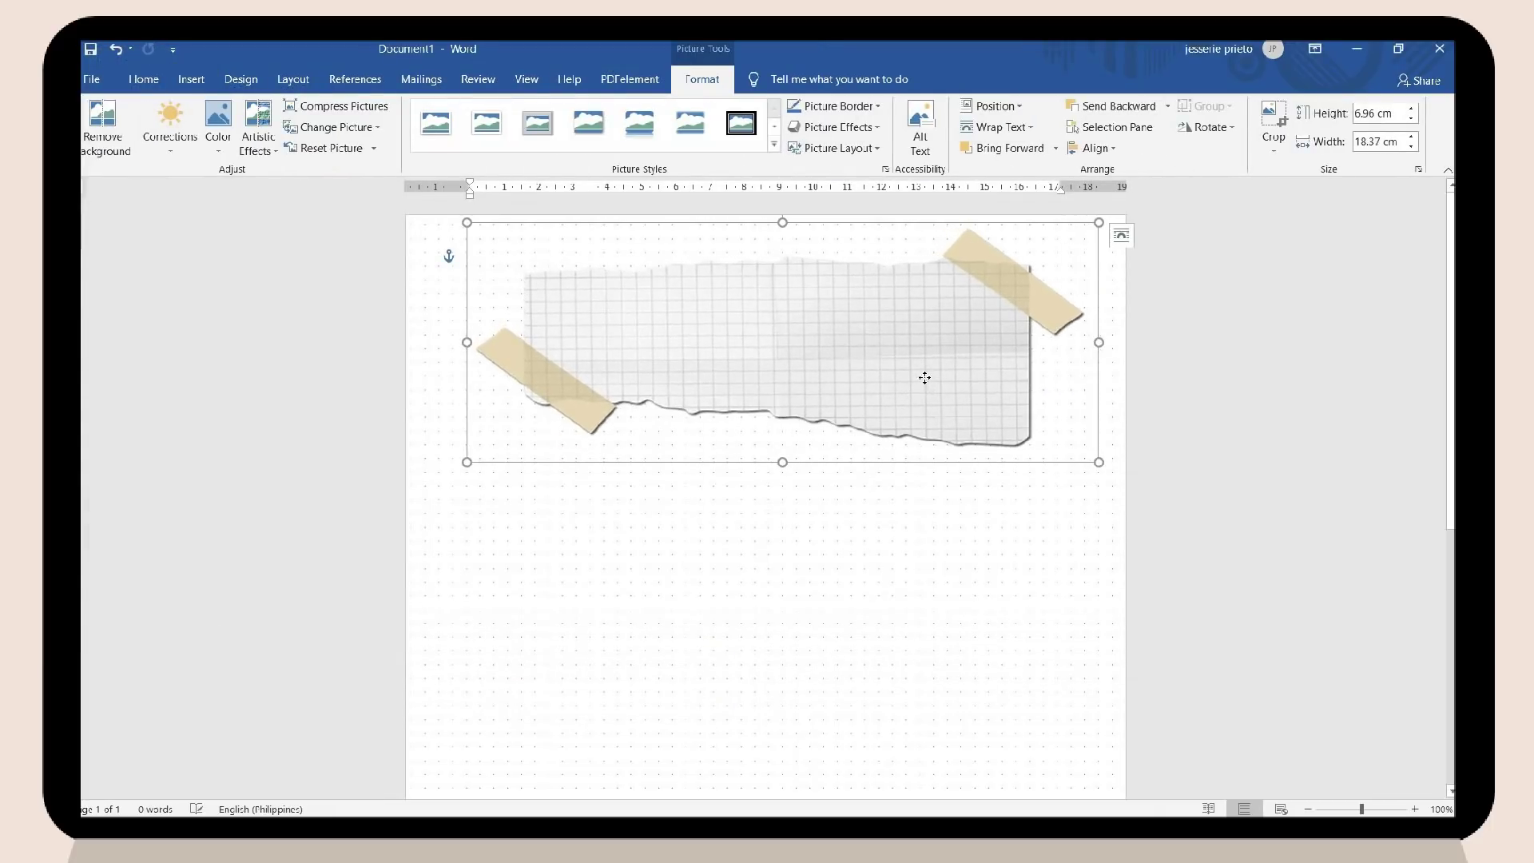
{"action": "left_click", "coordinate": [448, 519]}
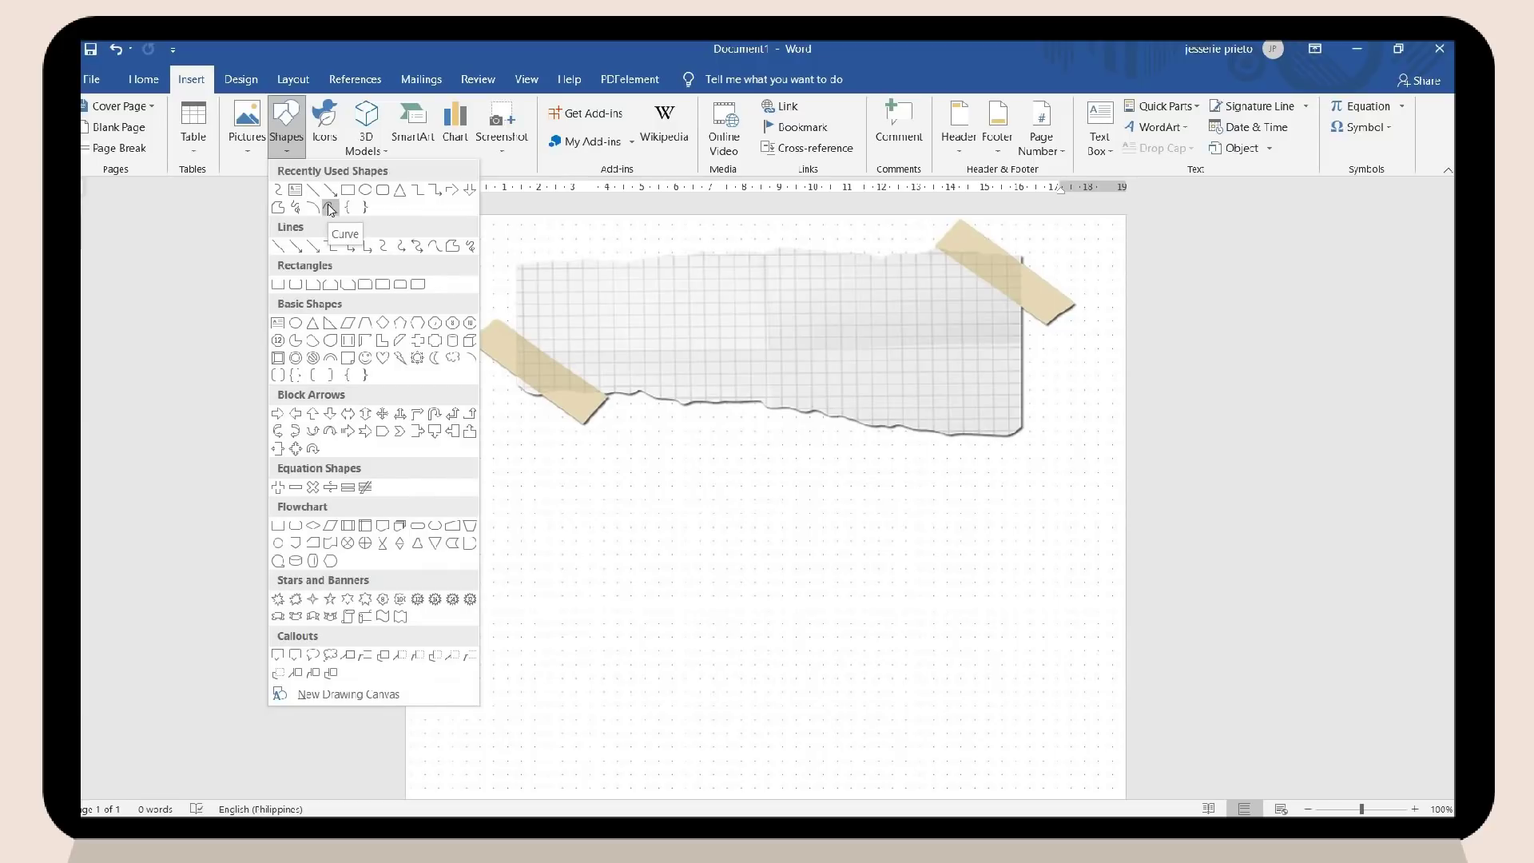
Draw a wavy freeform curve from the page's upper-right corner across the torn paper to the left page edge.
{"action": "left_click", "coordinate": [434, 245]}
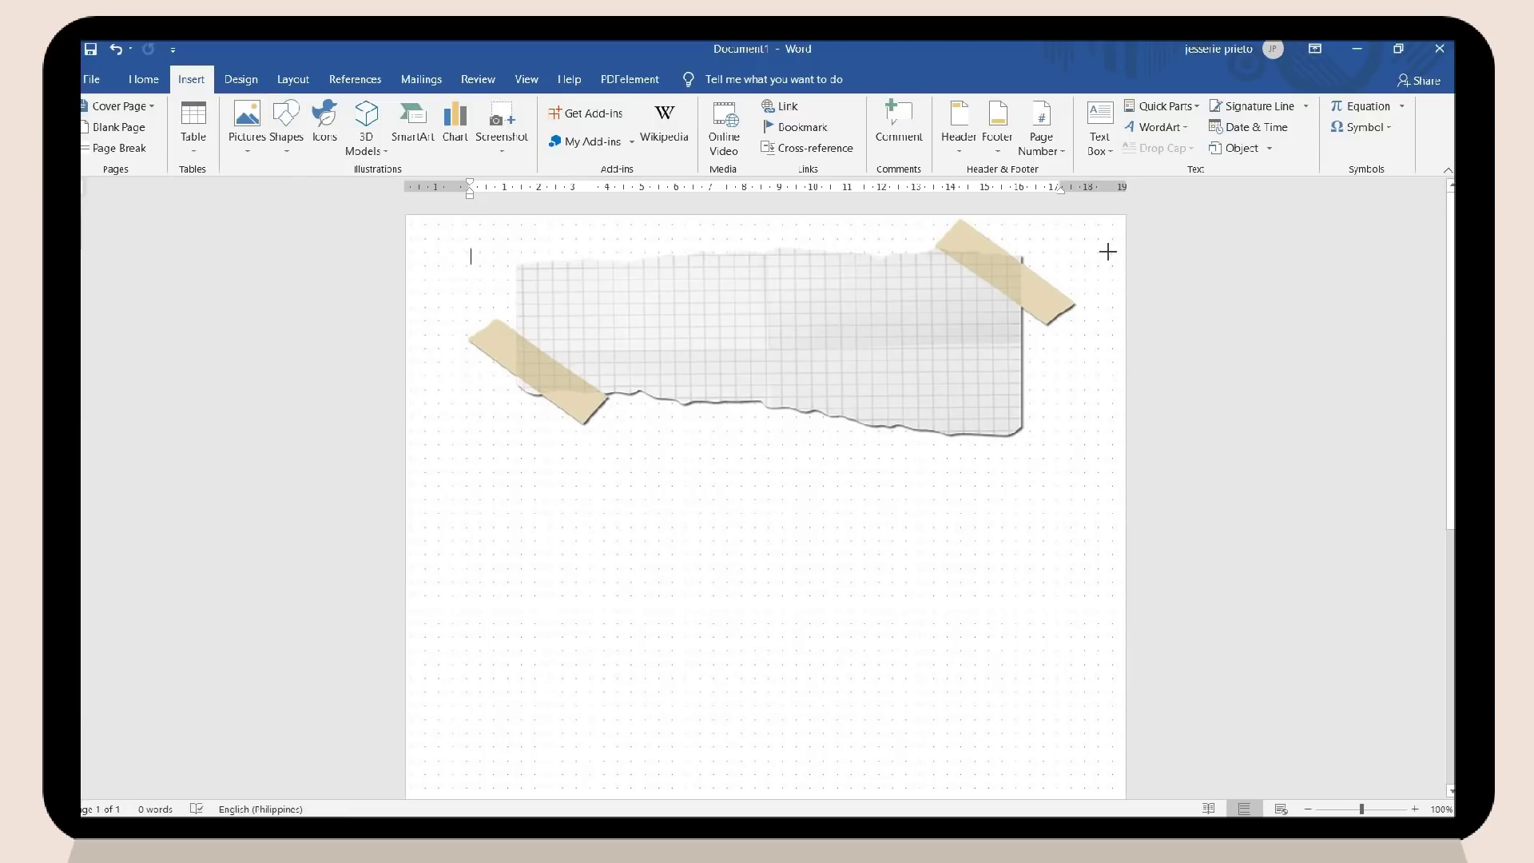
{"action": "left_click", "coordinate": [1047, 352]}
{"action": "left_click", "coordinate": [963, 323]}
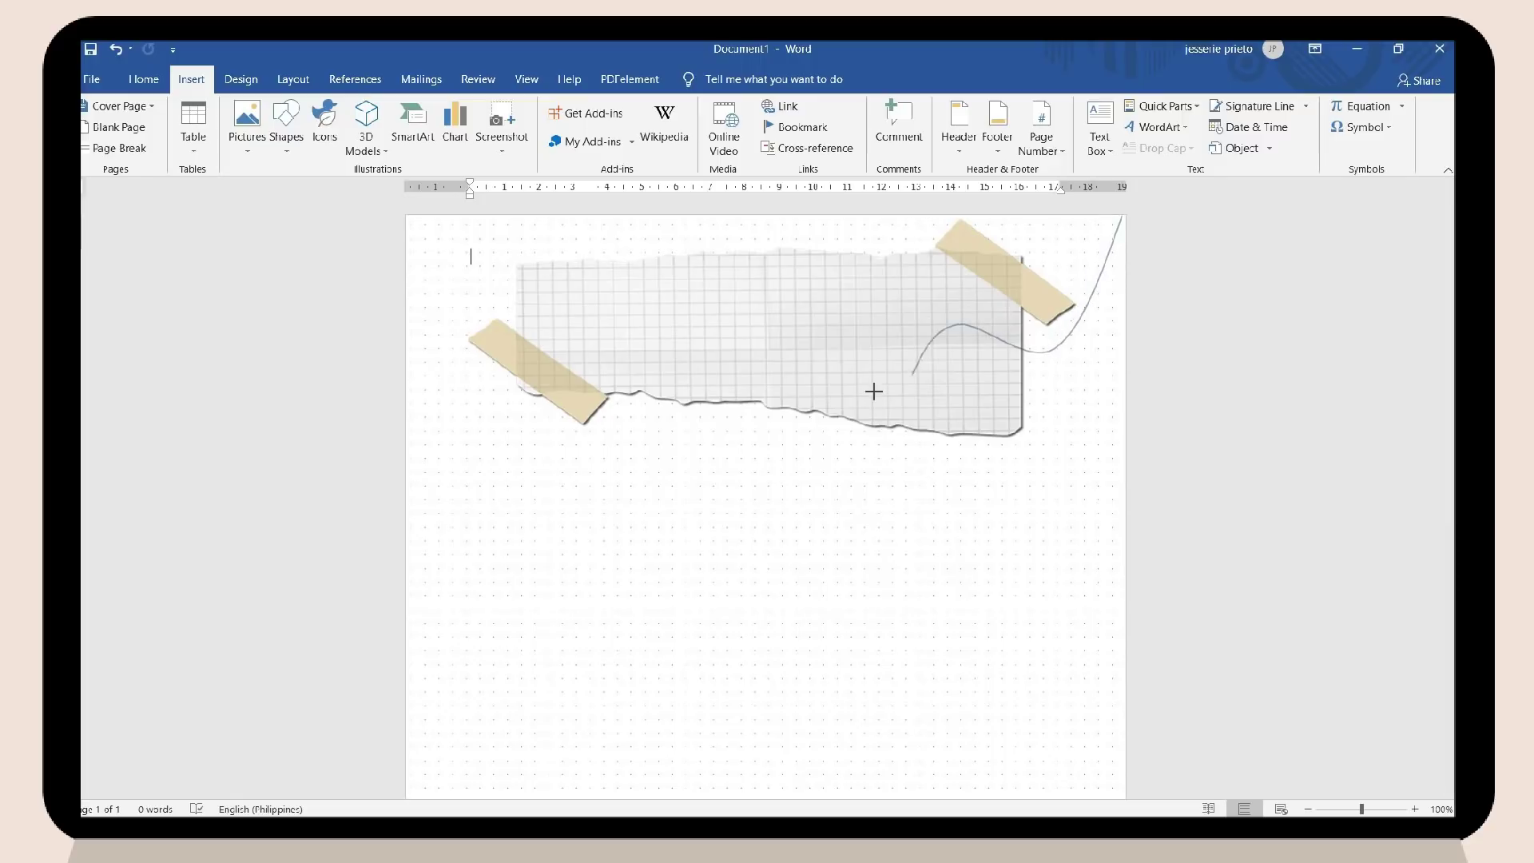
{"action": "left_click", "coordinate": [871, 391]}
{"action": "left_click", "coordinate": [751, 364]}
{"action": "left_click", "coordinate": [631, 423]}
{"action": "left_click", "coordinate": [487, 382]}
{"action": "double_click", "coordinate": [408, 430]}
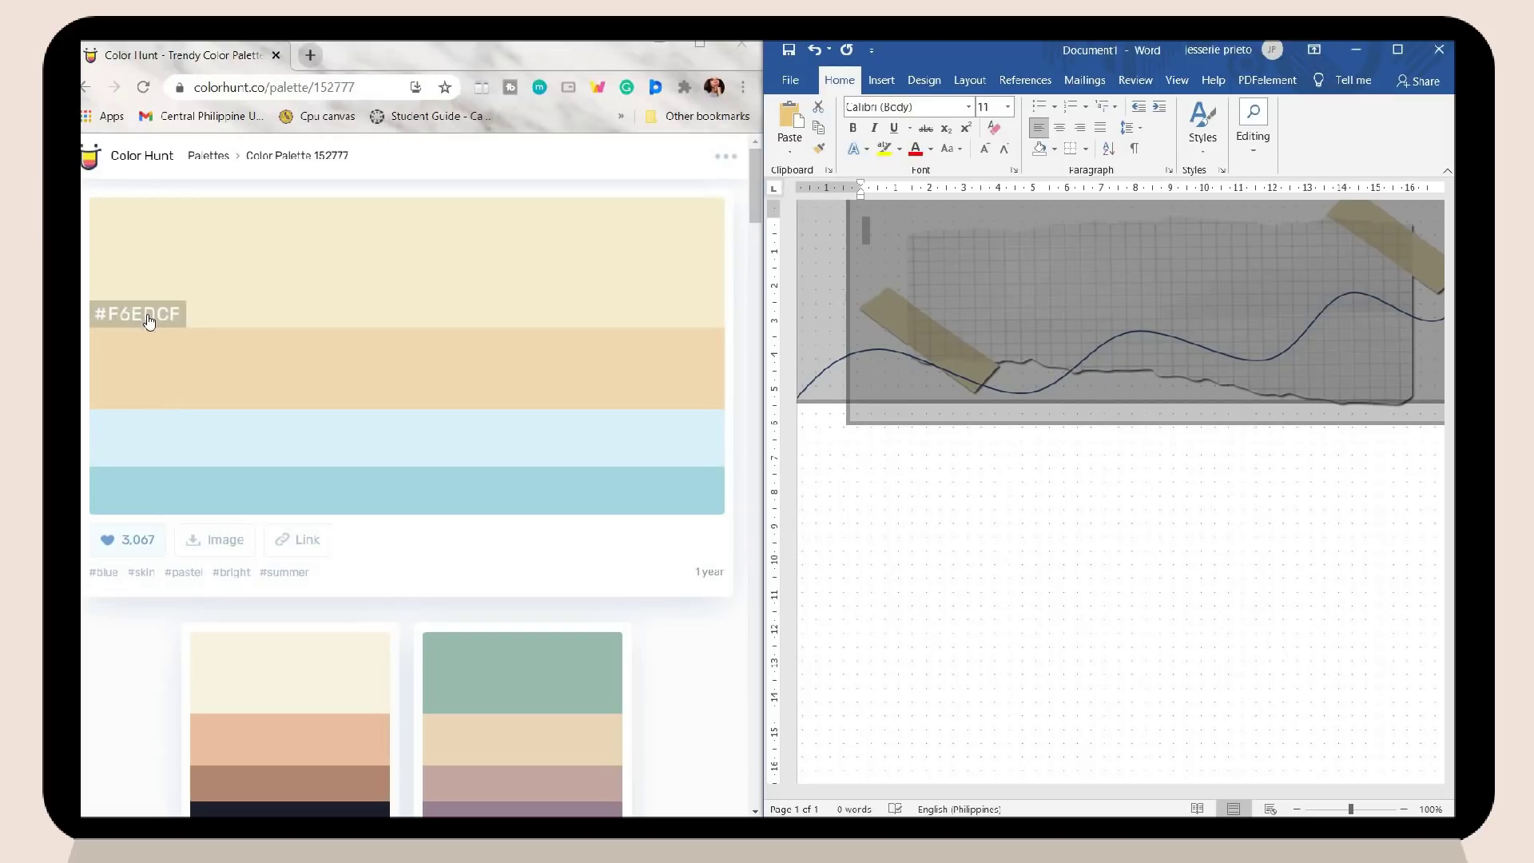
Copy the colour #F6EDCF from the Color Hunt palette and fill the wavy curve in Word with it.
{"action": "left_click", "coordinate": [137, 313]}
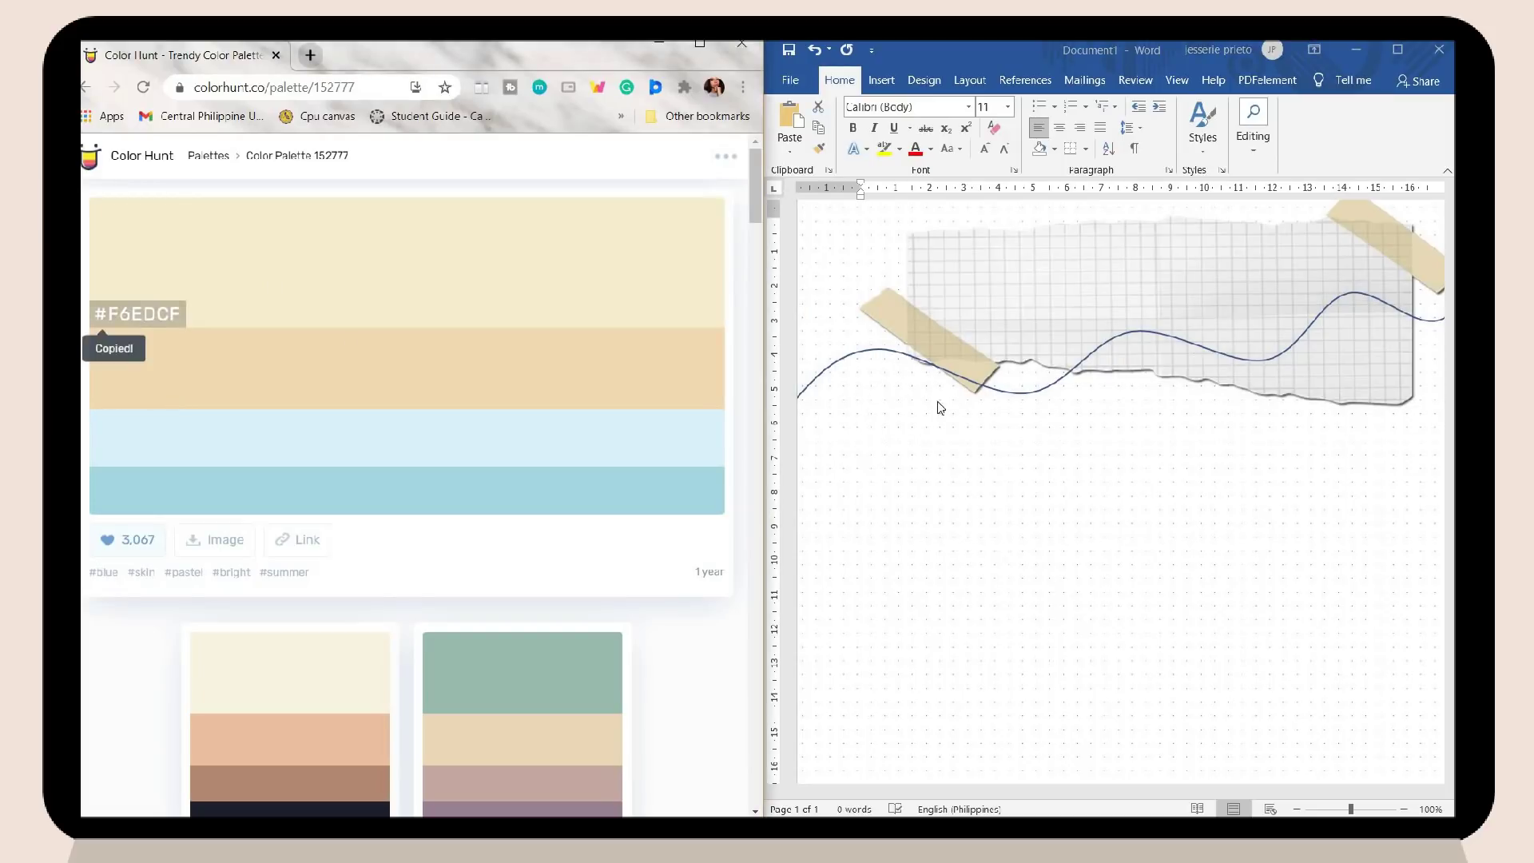
{"action": "left_click", "coordinate": [831, 358]}
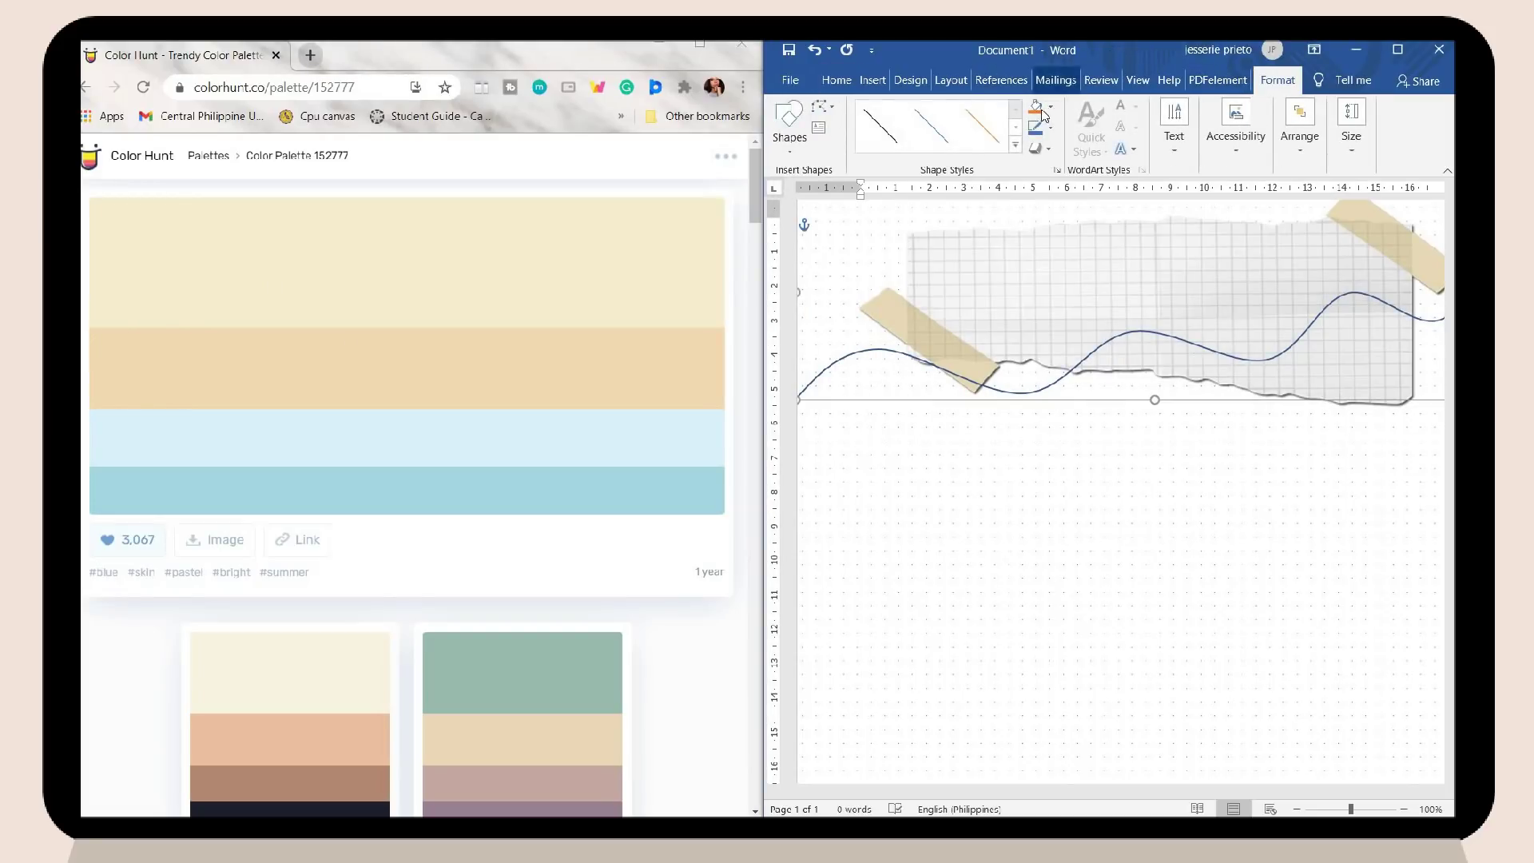
{"action": "left_click", "coordinate": [1052, 107]}
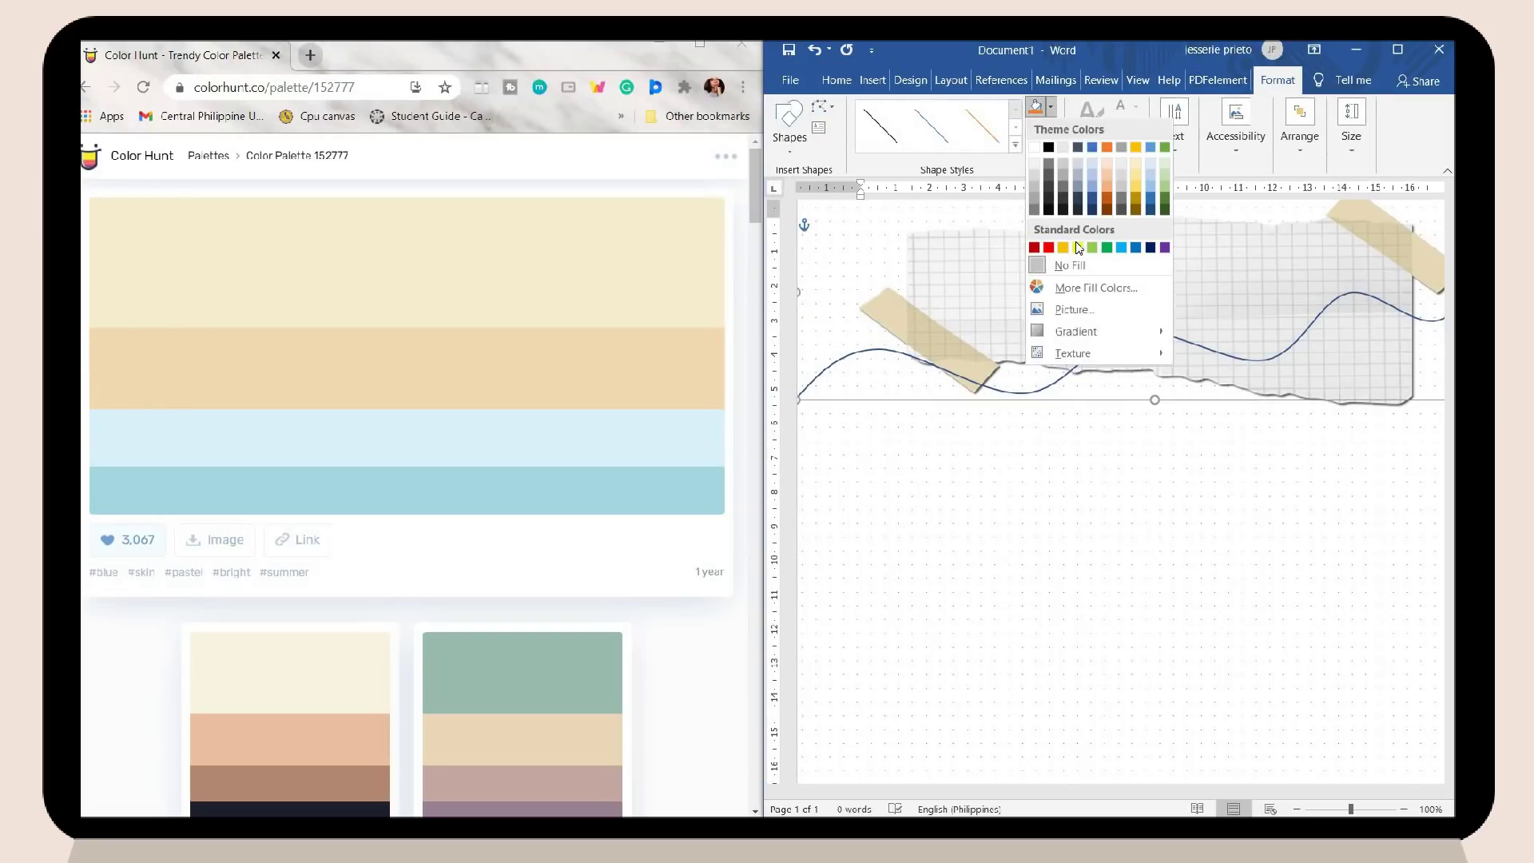
{"action": "left_click", "coordinate": [1071, 285]}
{"action": "left_click", "coordinate": [719, 295]}
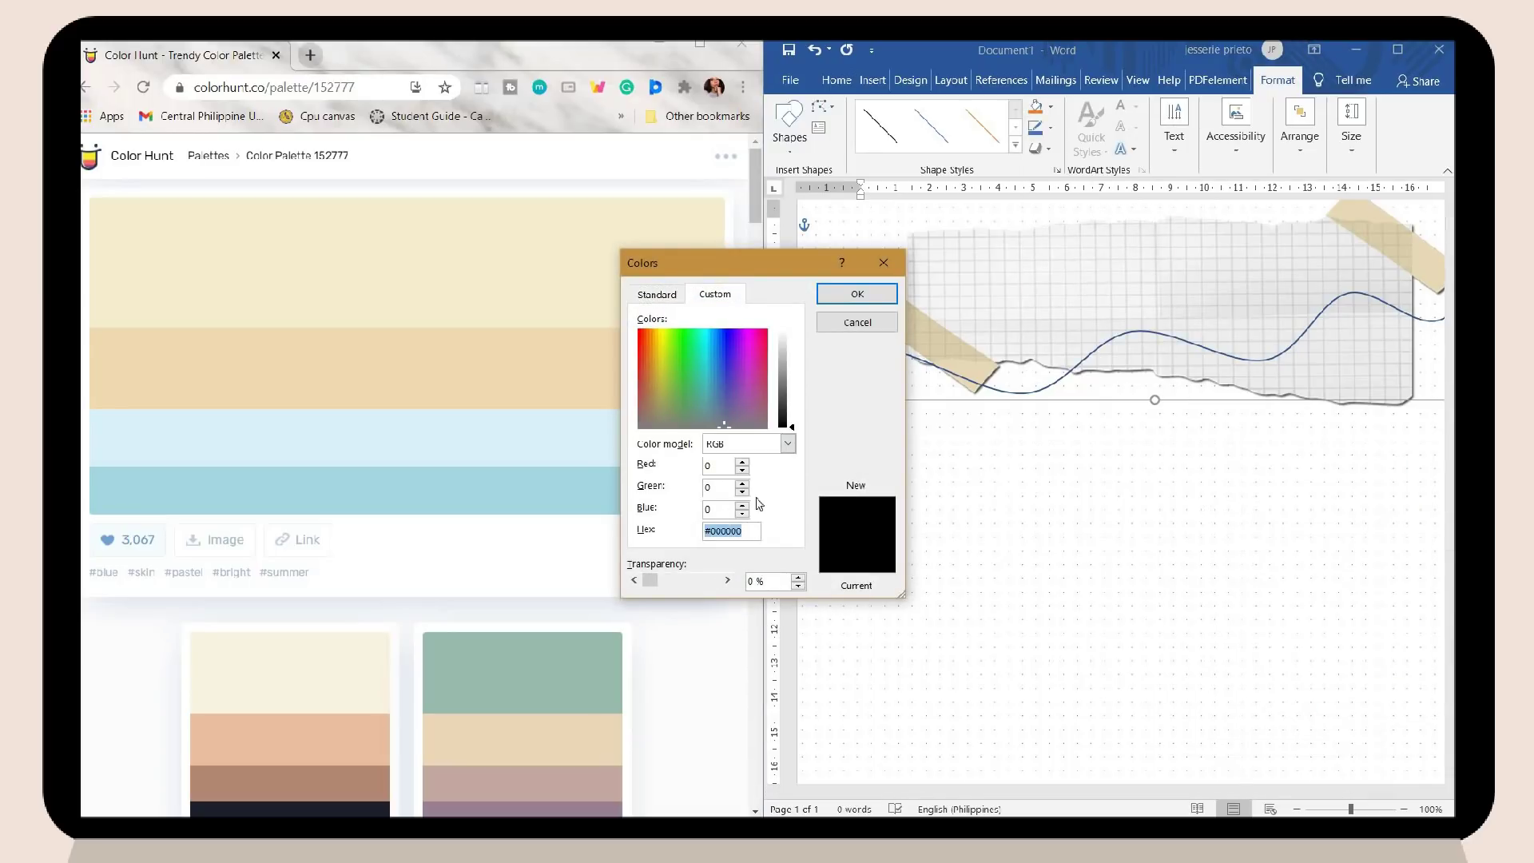
{"action": "key", "text": "Return"}
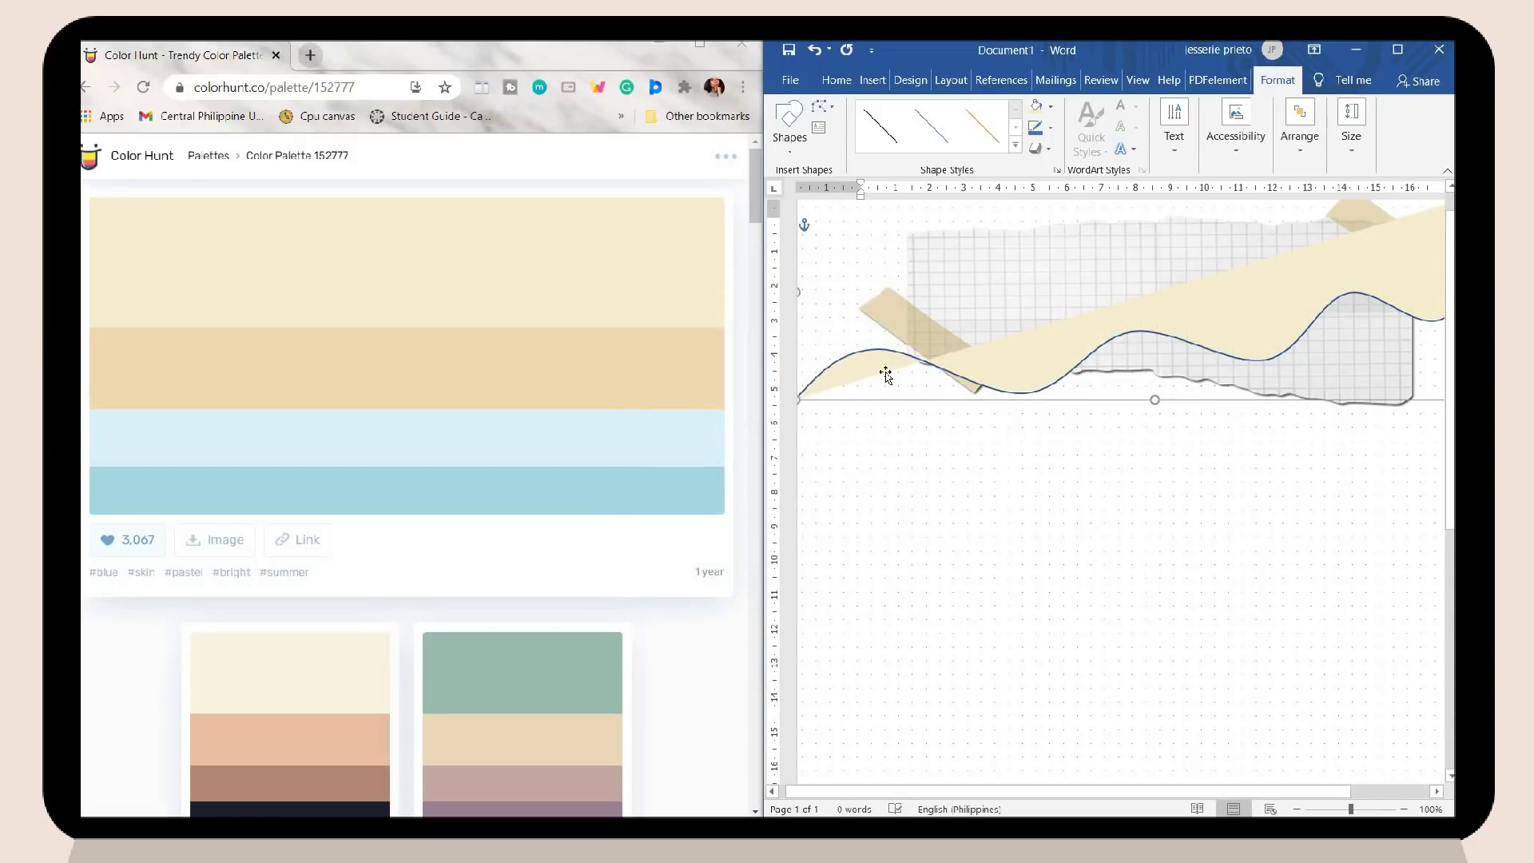
Extend the wave slightly toward the left page edge and set its outline to the same cream colour, #F6EDCF.
{"action": "left_click_drag", "start_coordinate": [721, 291], "coordinate": [647, 292]}
{"action": "left_click", "coordinate": [1050, 128]}
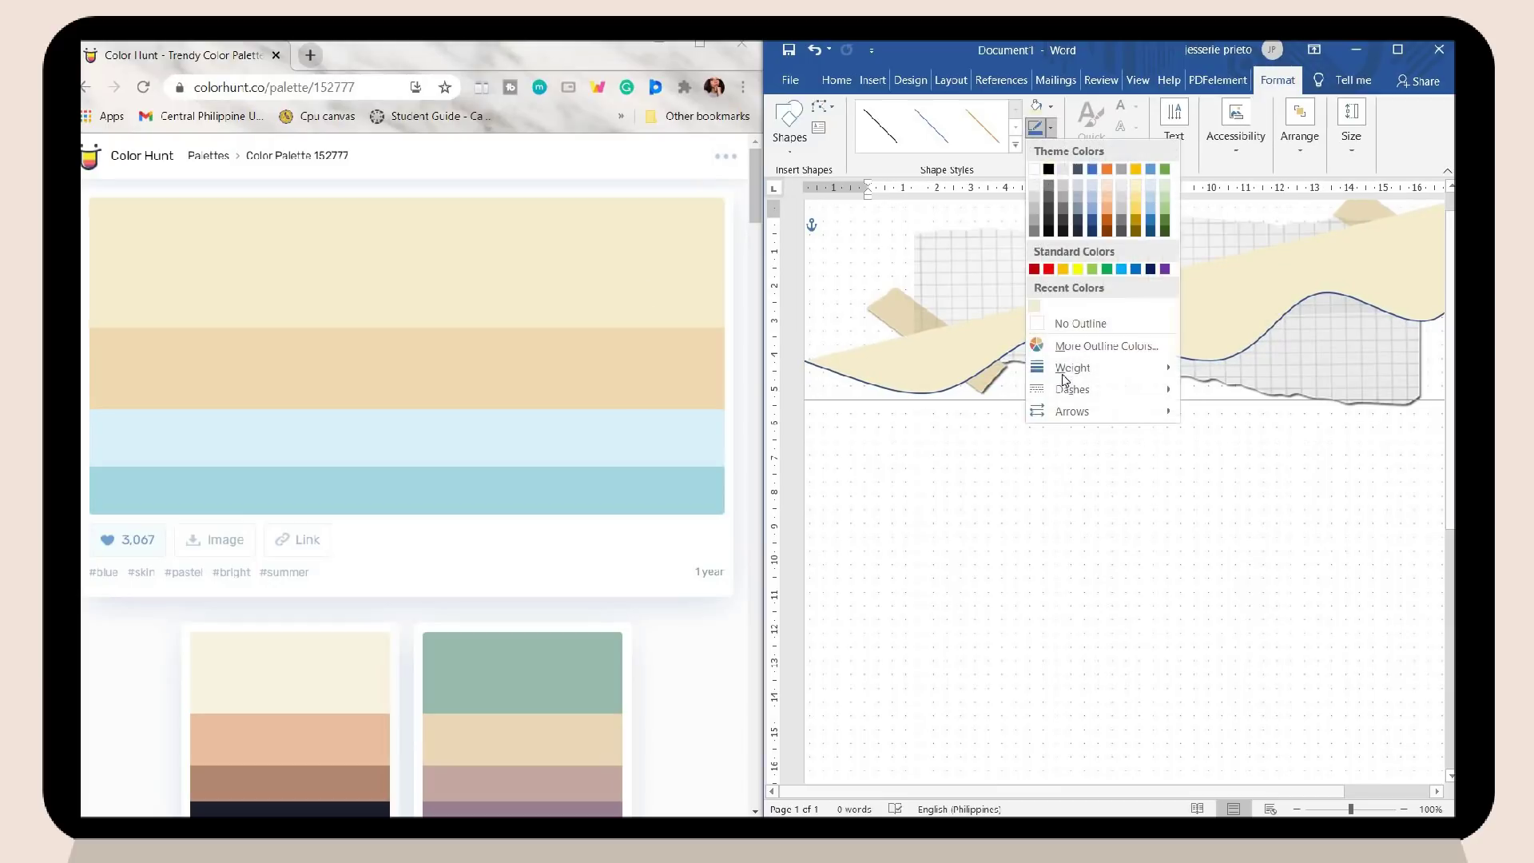
{"action": "left_click", "coordinate": [1069, 345]}
{"action": "key", "text": "Return"}
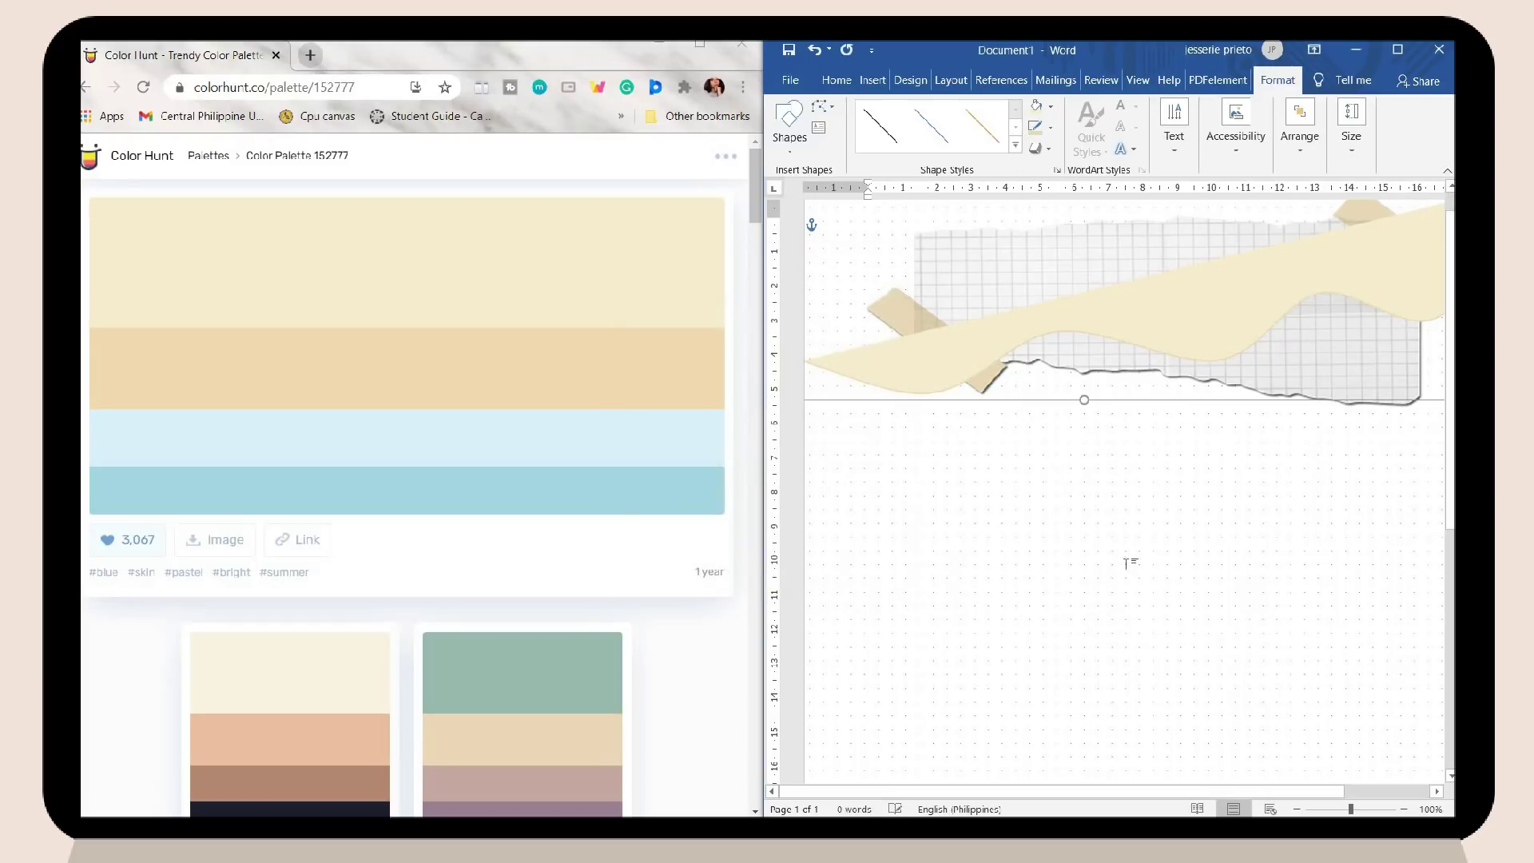
{"action": "left_click_drag", "start_coordinate": [1021, 791], "coordinate": [1135, 785]}
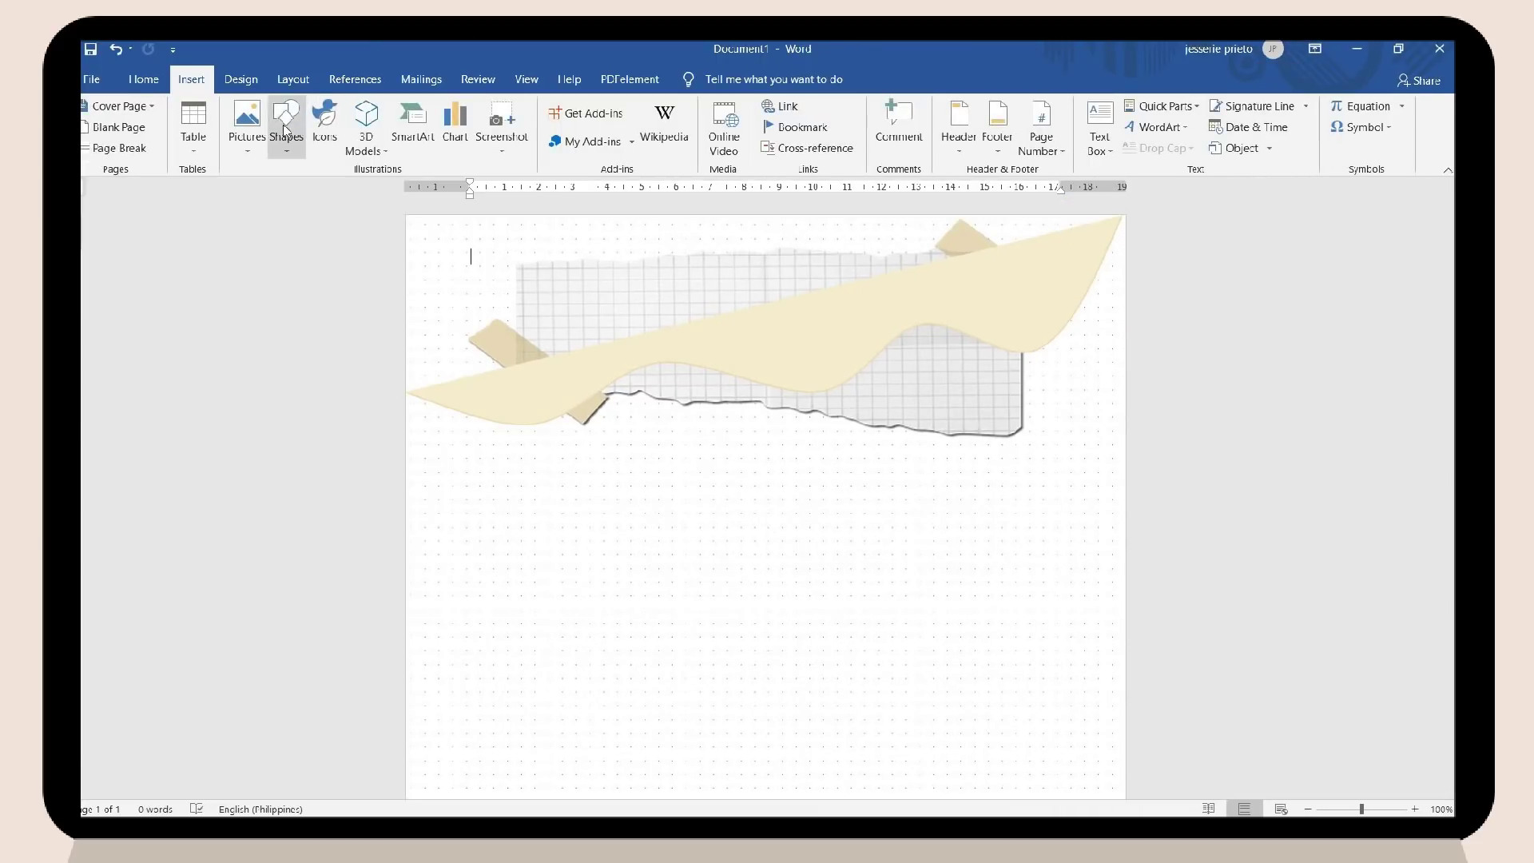
Draw a rectangle about 2.96 by 18.73 cm at the page top, fill it with the recent cream colour and replace its blue outline to match.
{"action": "left_click", "coordinate": [286, 132]}
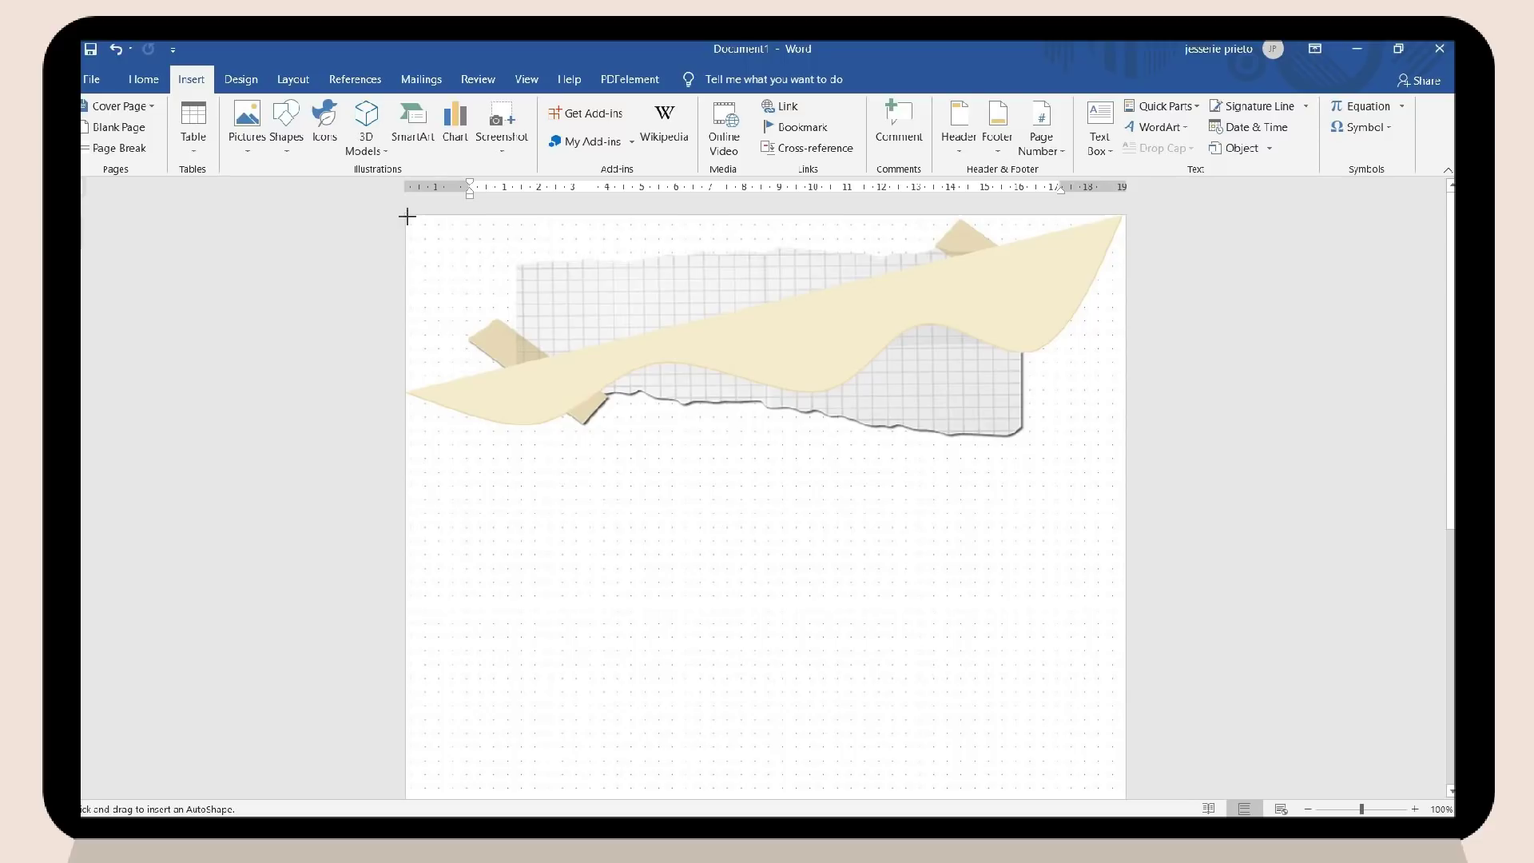
{"action": "left_click_drag", "start_coordinate": [891, 301], "coordinate": [1050, 317]}
{"action": "left_click", "coordinate": [519, 106]}
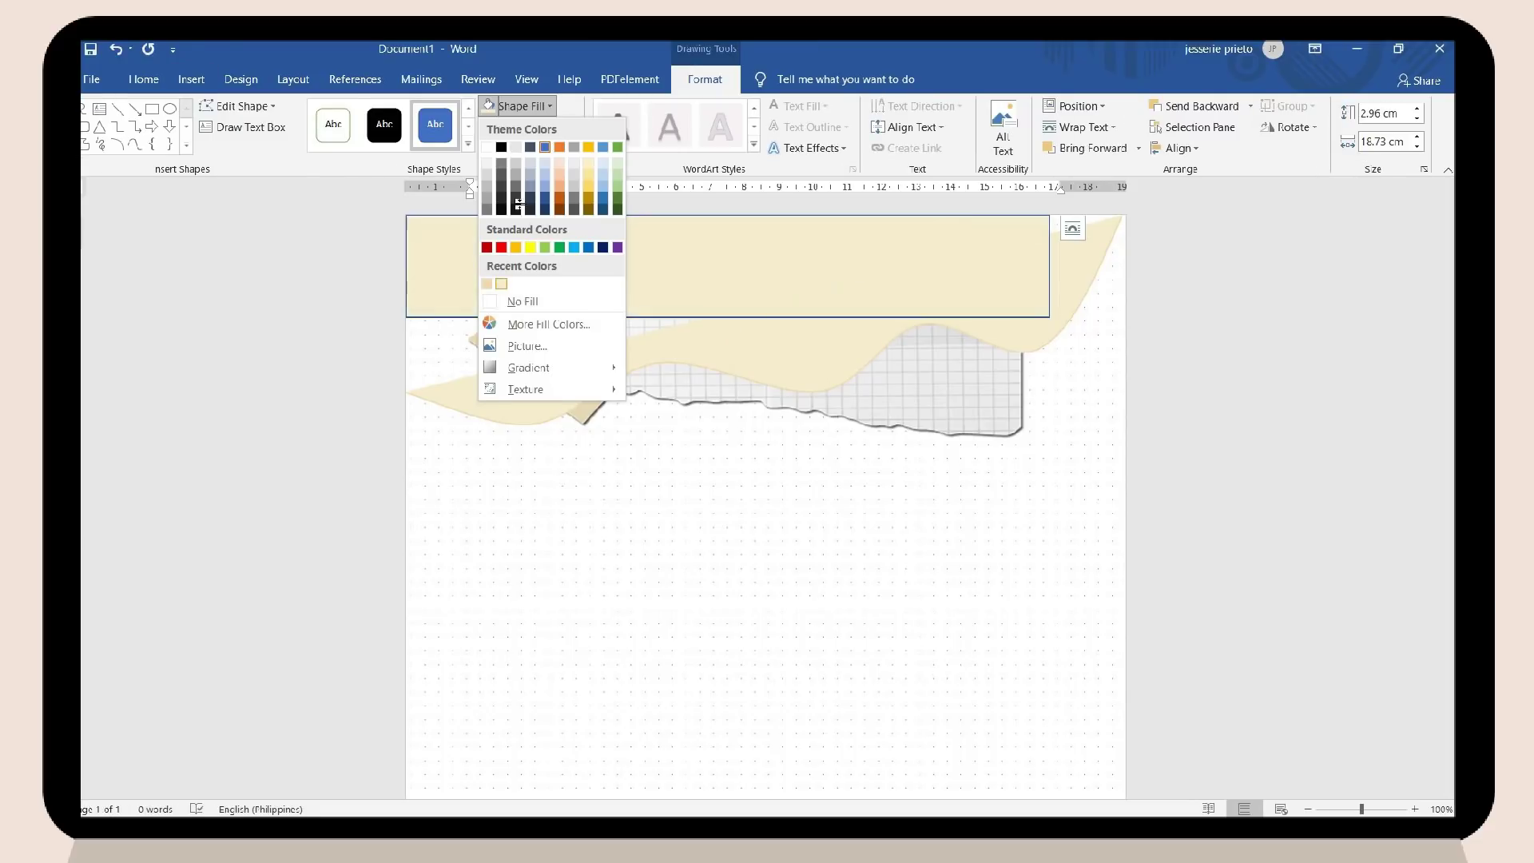
{"action": "left_click", "coordinate": [500, 283]}
{"action": "left_click", "coordinate": [531, 127]}
{"action": "left_click", "coordinate": [520, 298]}
Rotate the cream rectangle to follow the wave's slanted upper edge and cover the gap above it.
{"action": "left_click_drag", "start_coordinate": [728, 202], "coordinate": [1105, 234]}
{"action": "key", "text": "ctrl+z"}
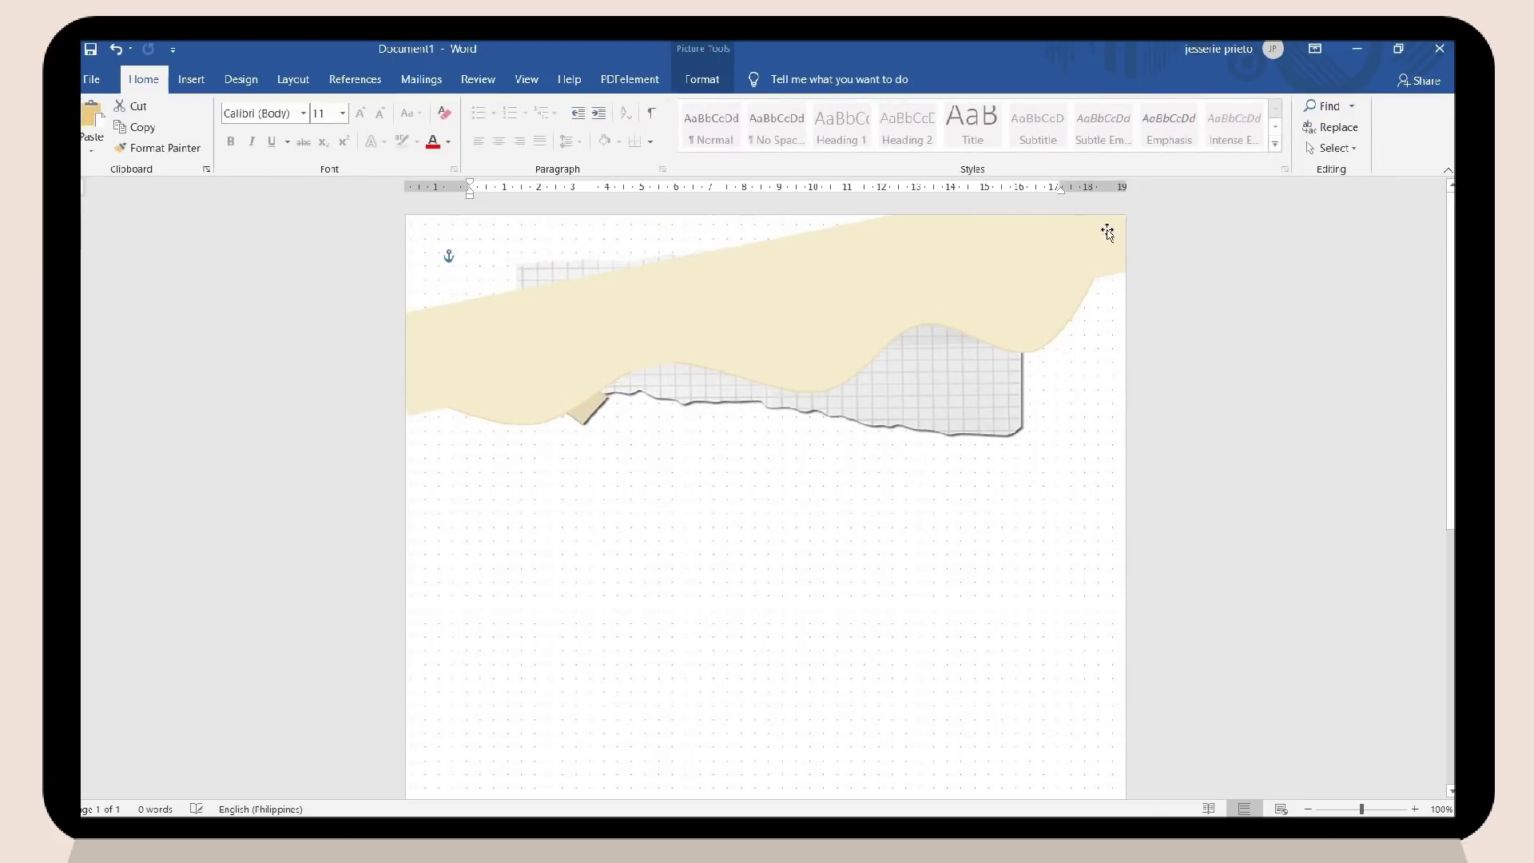
{"action": "key", "text": "ctrl+z"}
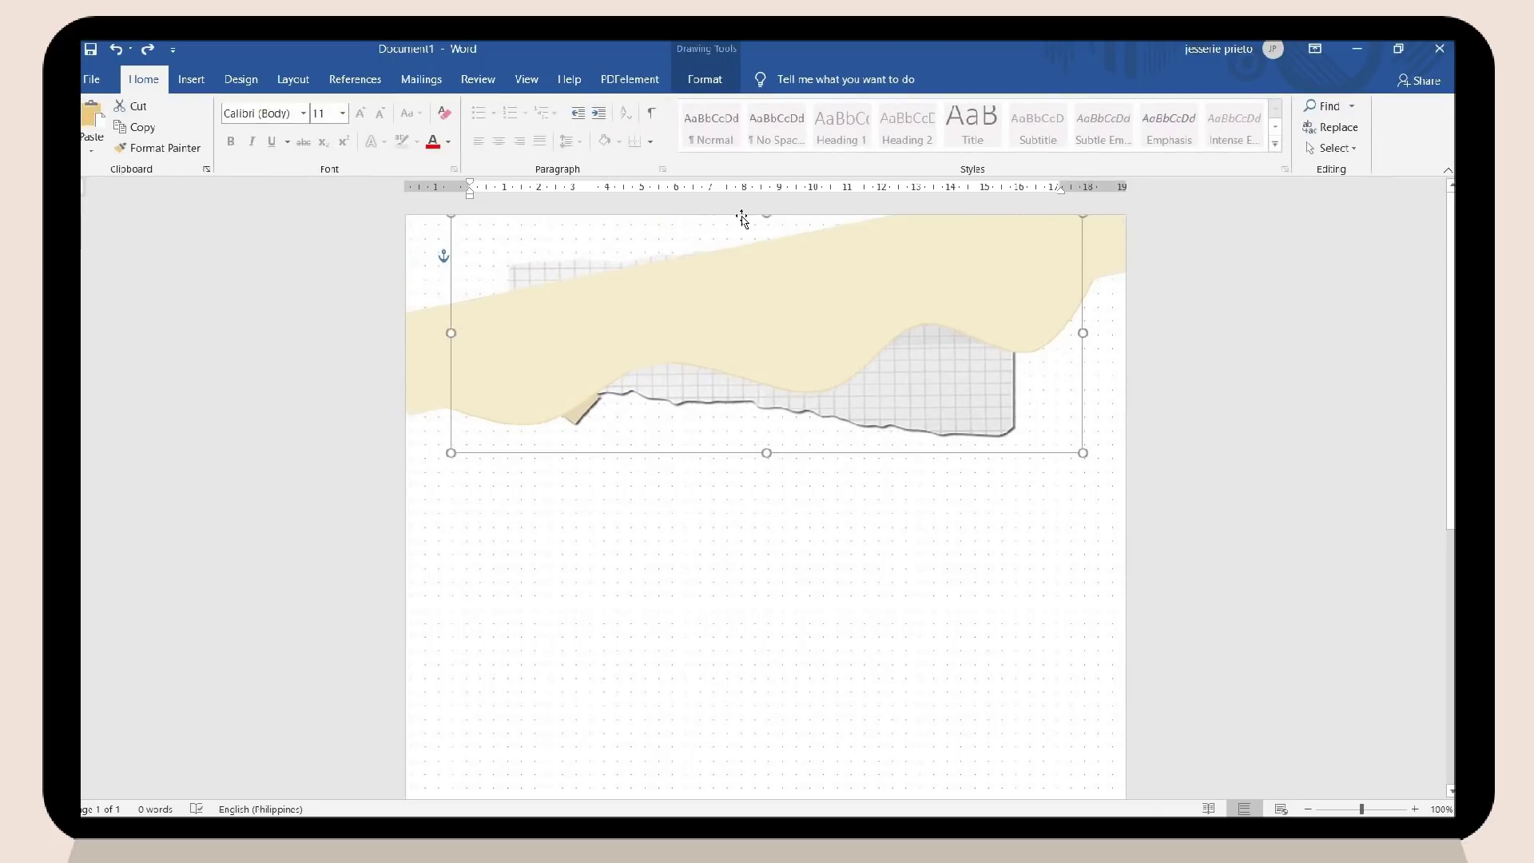
{"action": "key", "text": "ctrl+y"}
{"action": "key", "text": "ctrl+y"}
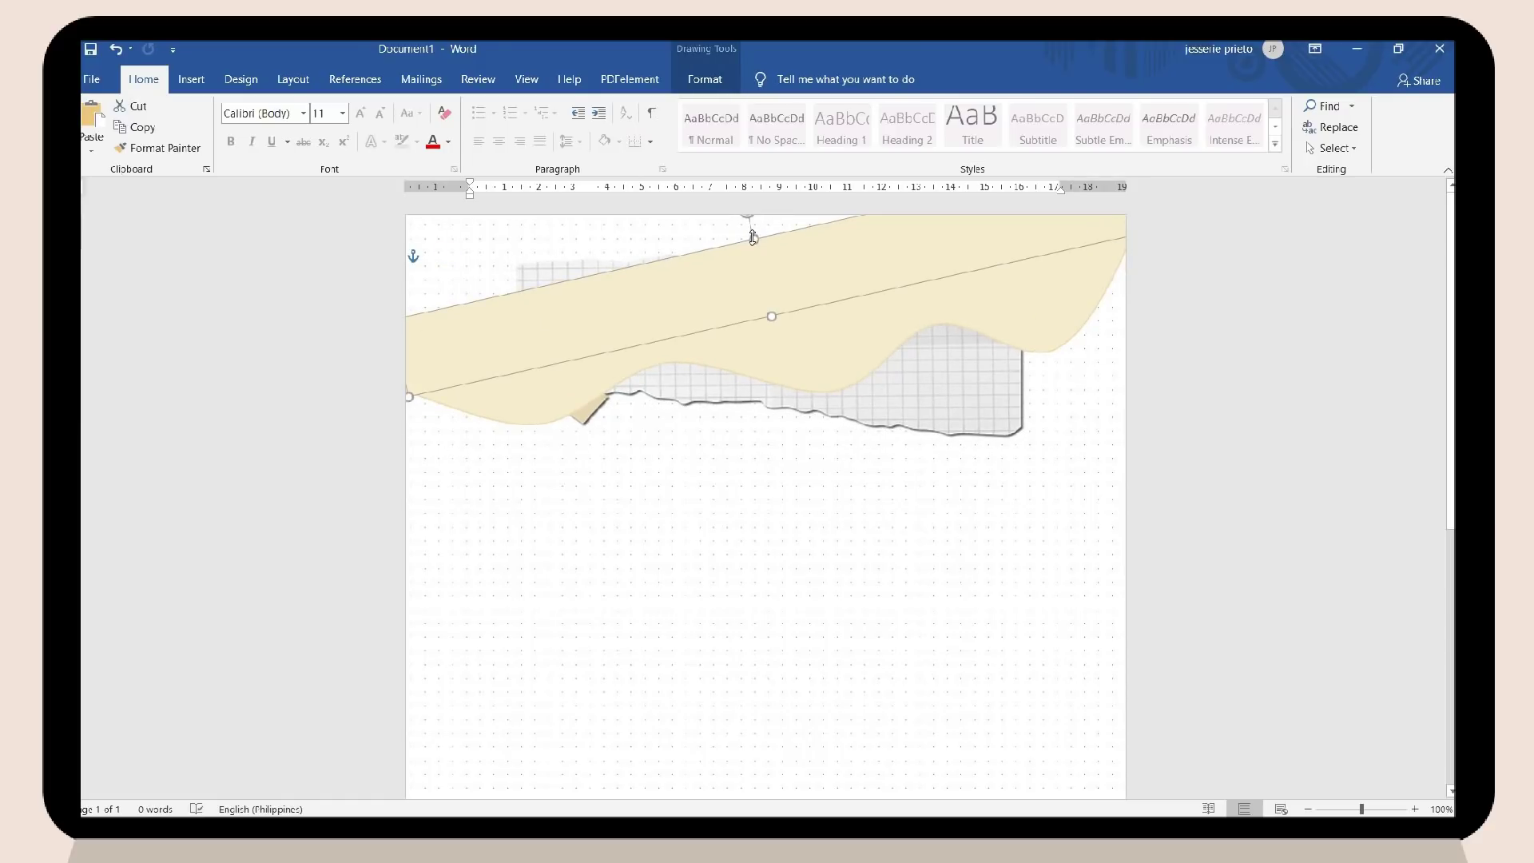
Bring the torn grid-paper picture forward, in front of the cream shapes.
{"action": "left_click", "coordinate": [831, 372]}
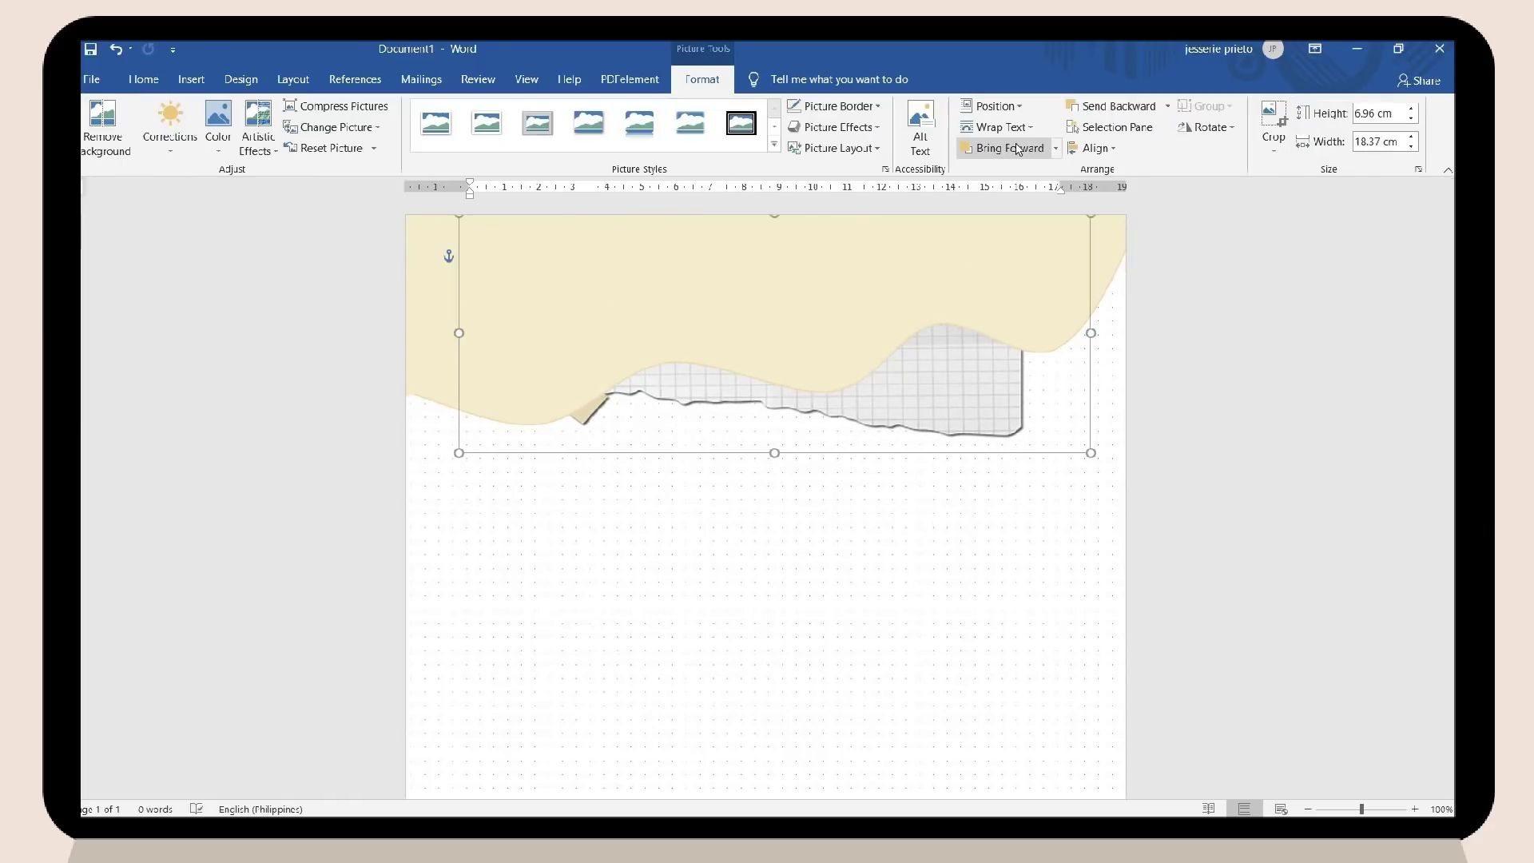
{"action": "left_click", "coordinate": [1017, 149]}
{"action": "left_click", "coordinate": [1016, 149]}
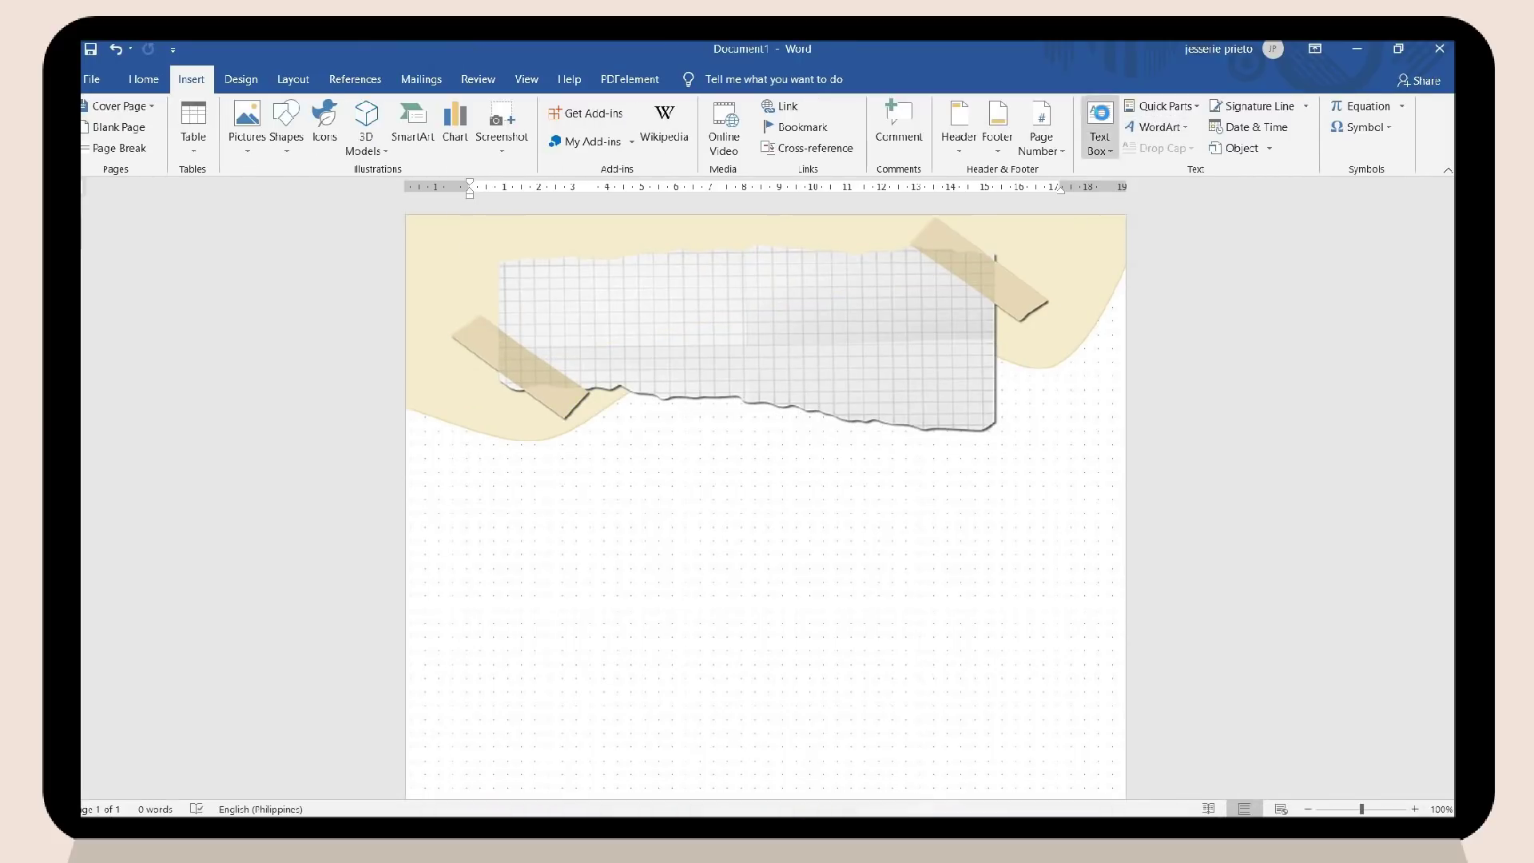
Insert a simple text box on the torn paper reading "Title" and format it in Creamy Chocolate at size 72.
{"action": "left_click", "coordinate": [1100, 128]}
{"action": "left_click", "coordinate": [1129, 291]}
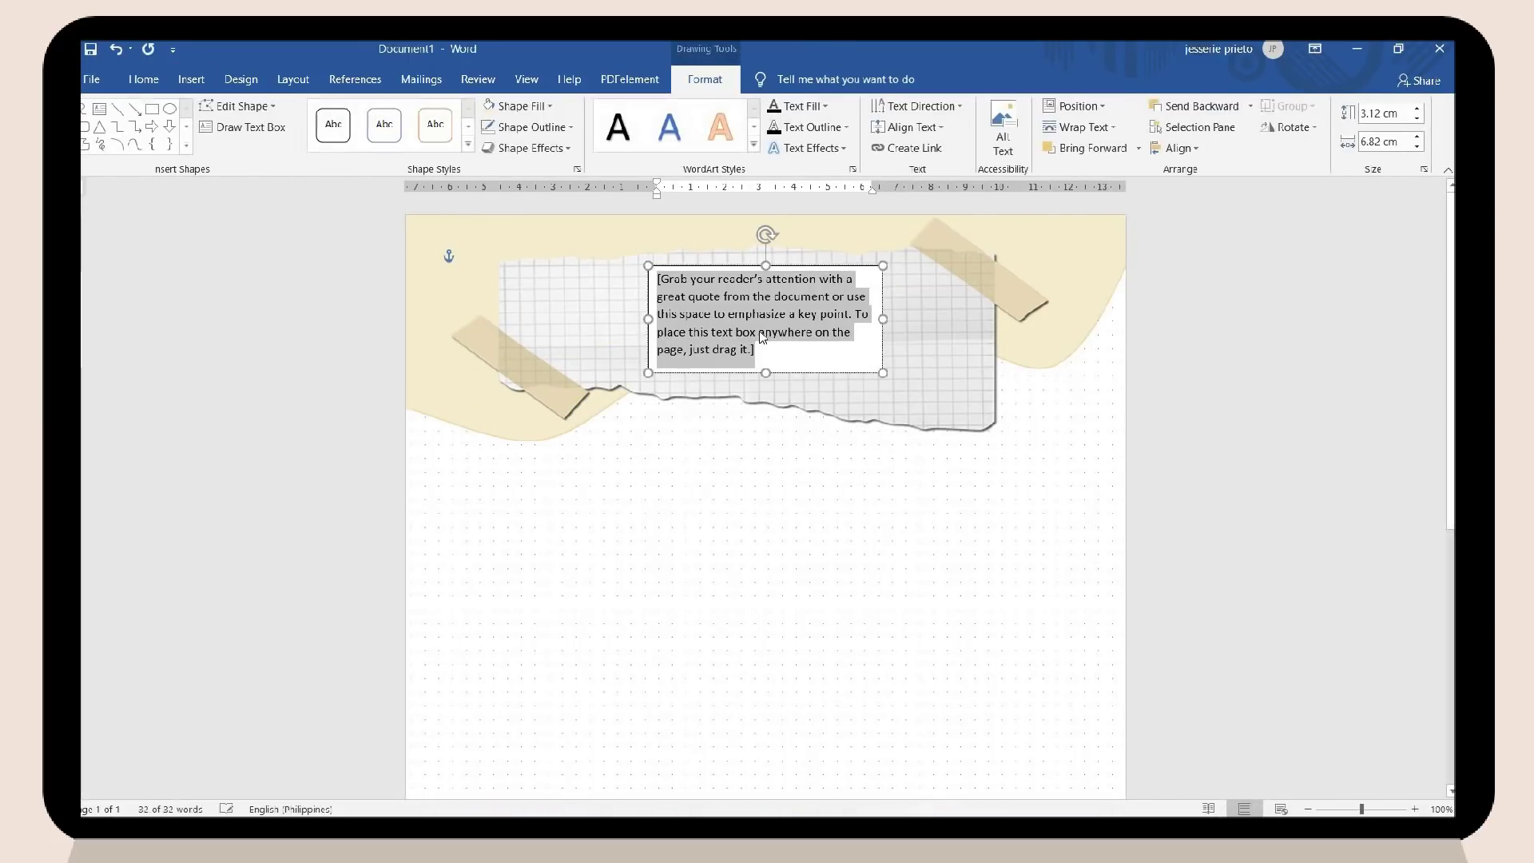
{"action": "left_click", "coordinate": [147, 80]}
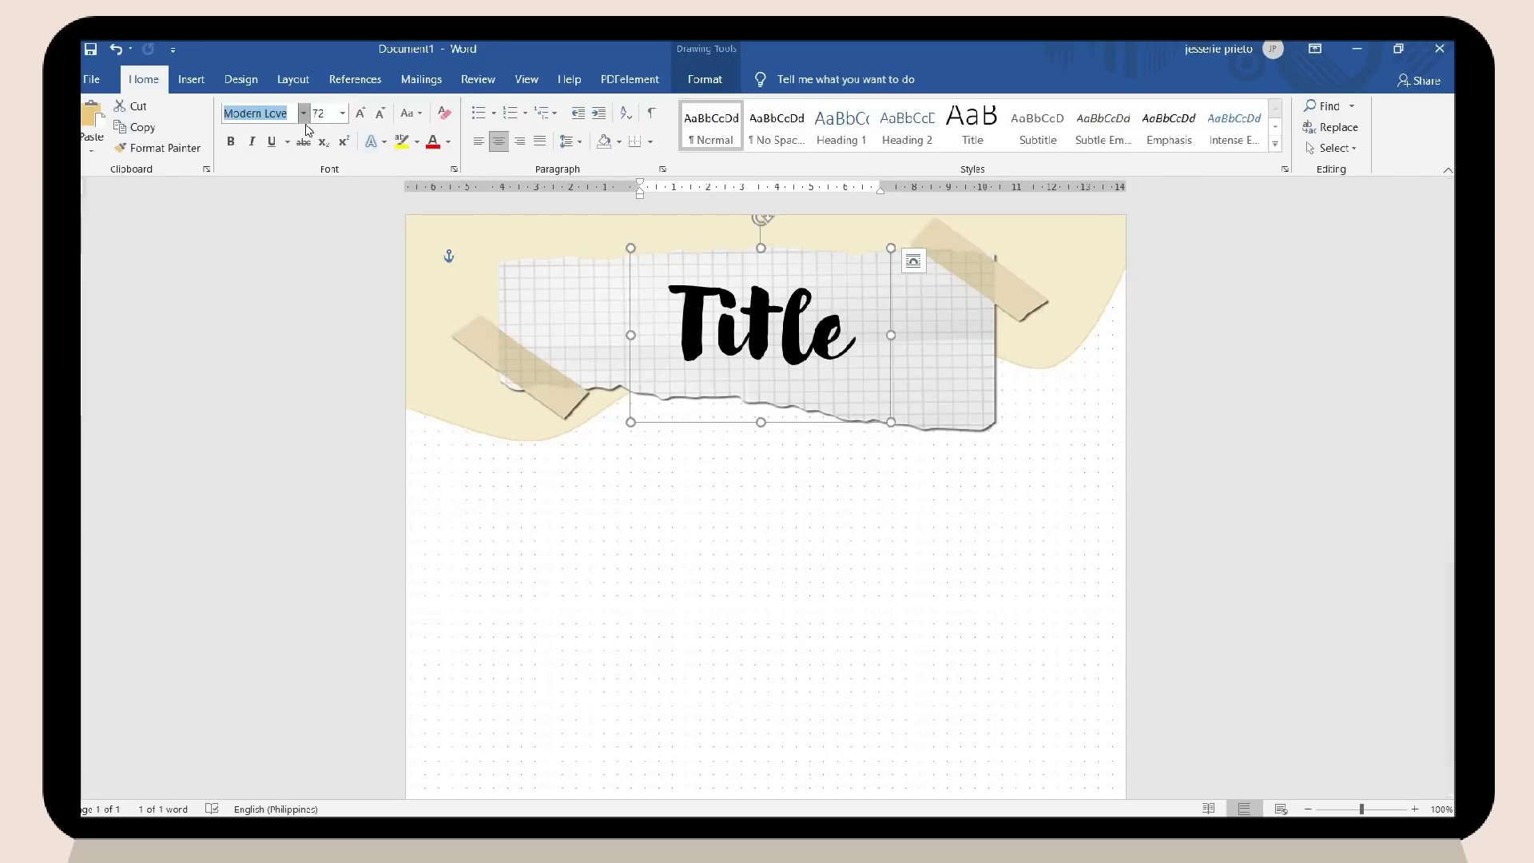
{"action": "left_click", "coordinate": [304, 115]}
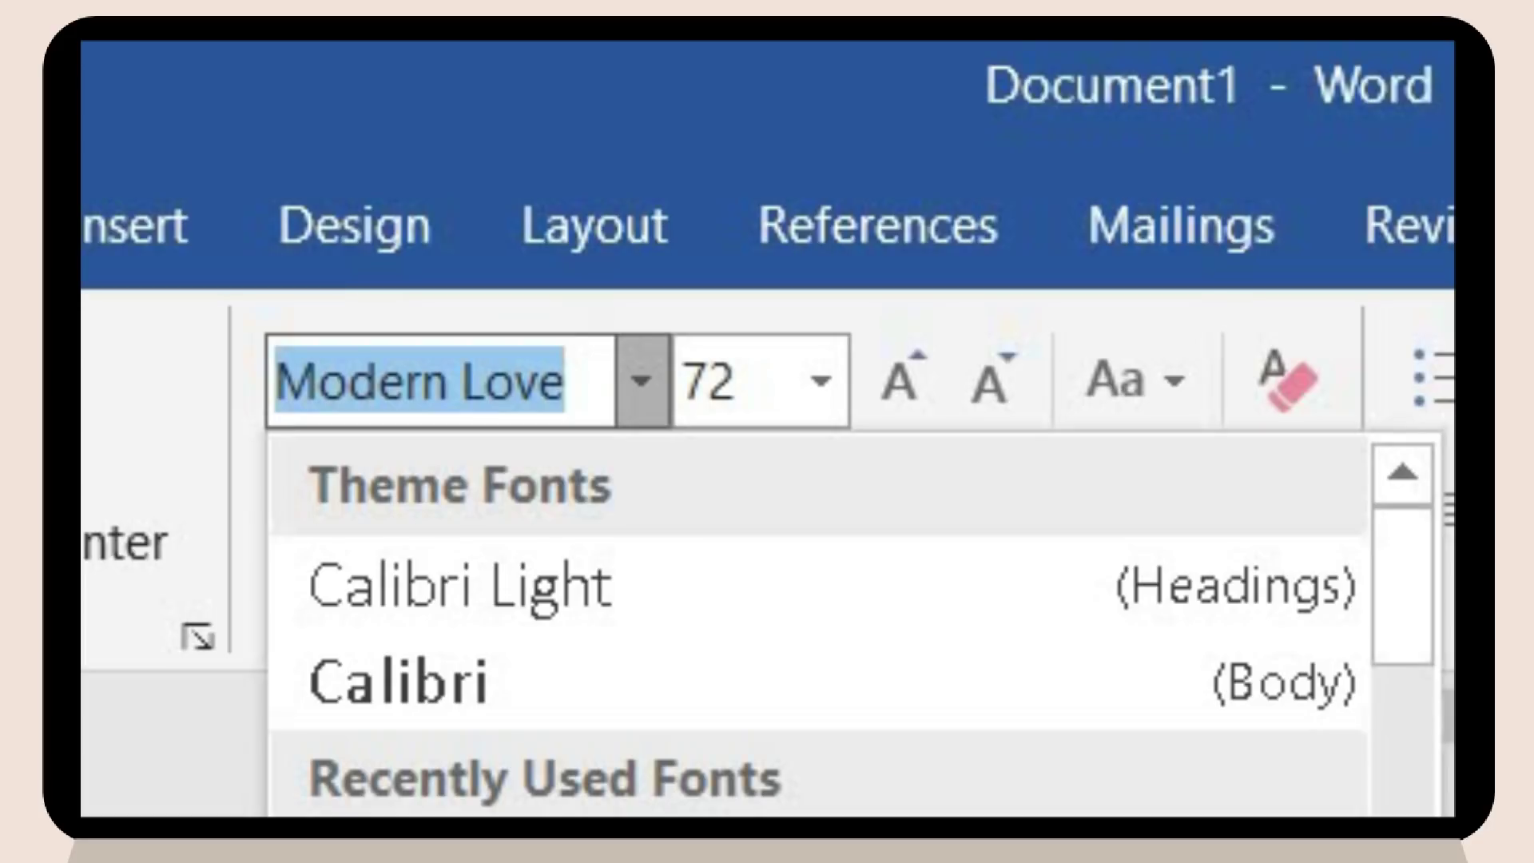
{"action": "key", "text": "Return"}
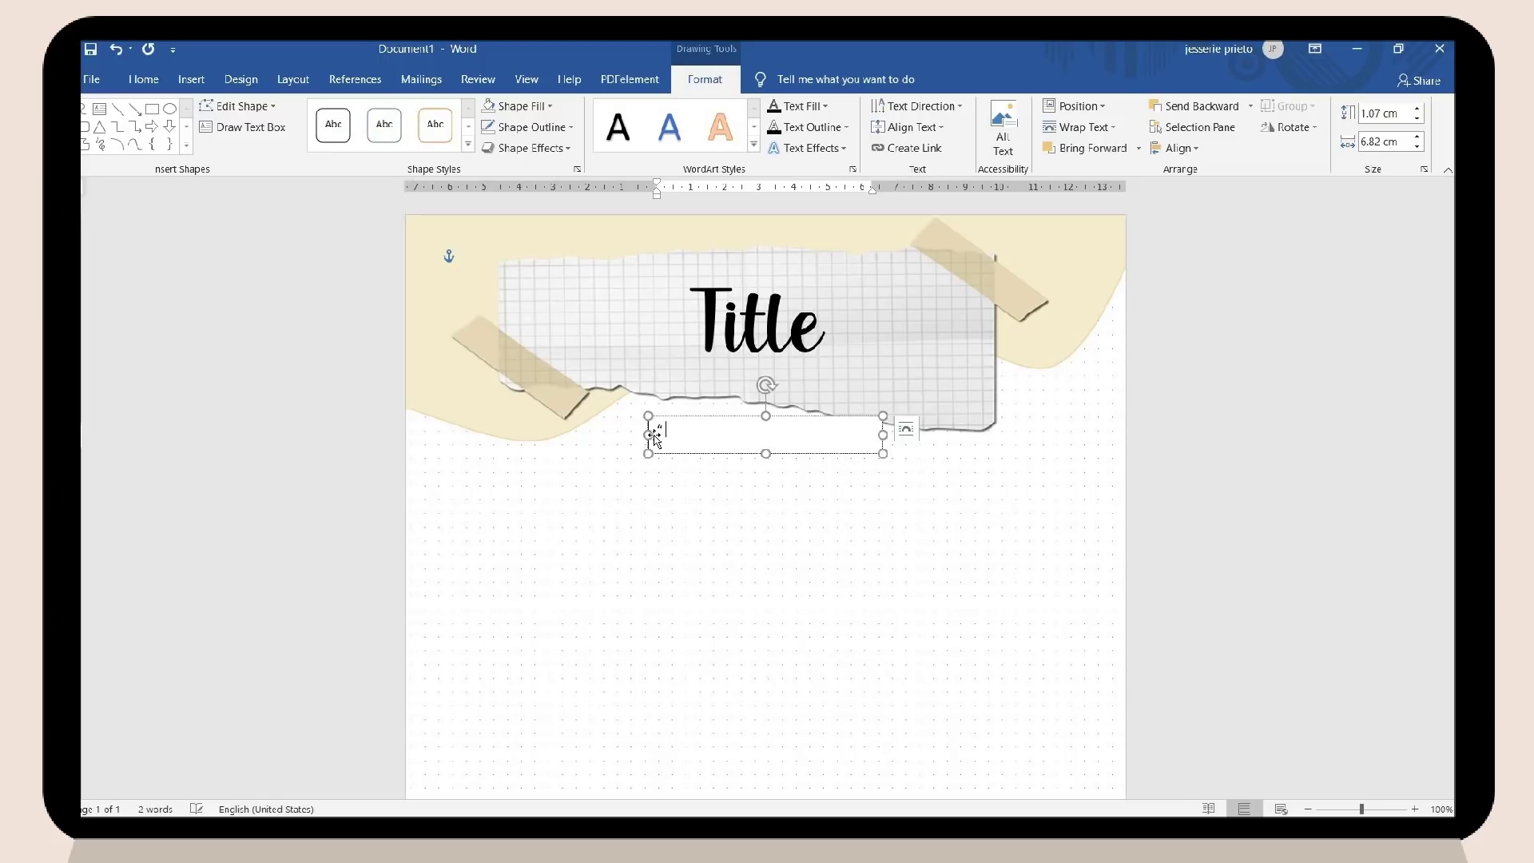
Enter "Sub-title" in quotation marks in a second text box and format it in Franklin Gothic Demi at size 12.
{"action": "type", "text": "ub-title\""}
{"action": "key", "text": "ctrl+a"}
{"action": "left_click", "coordinate": [144, 79]}
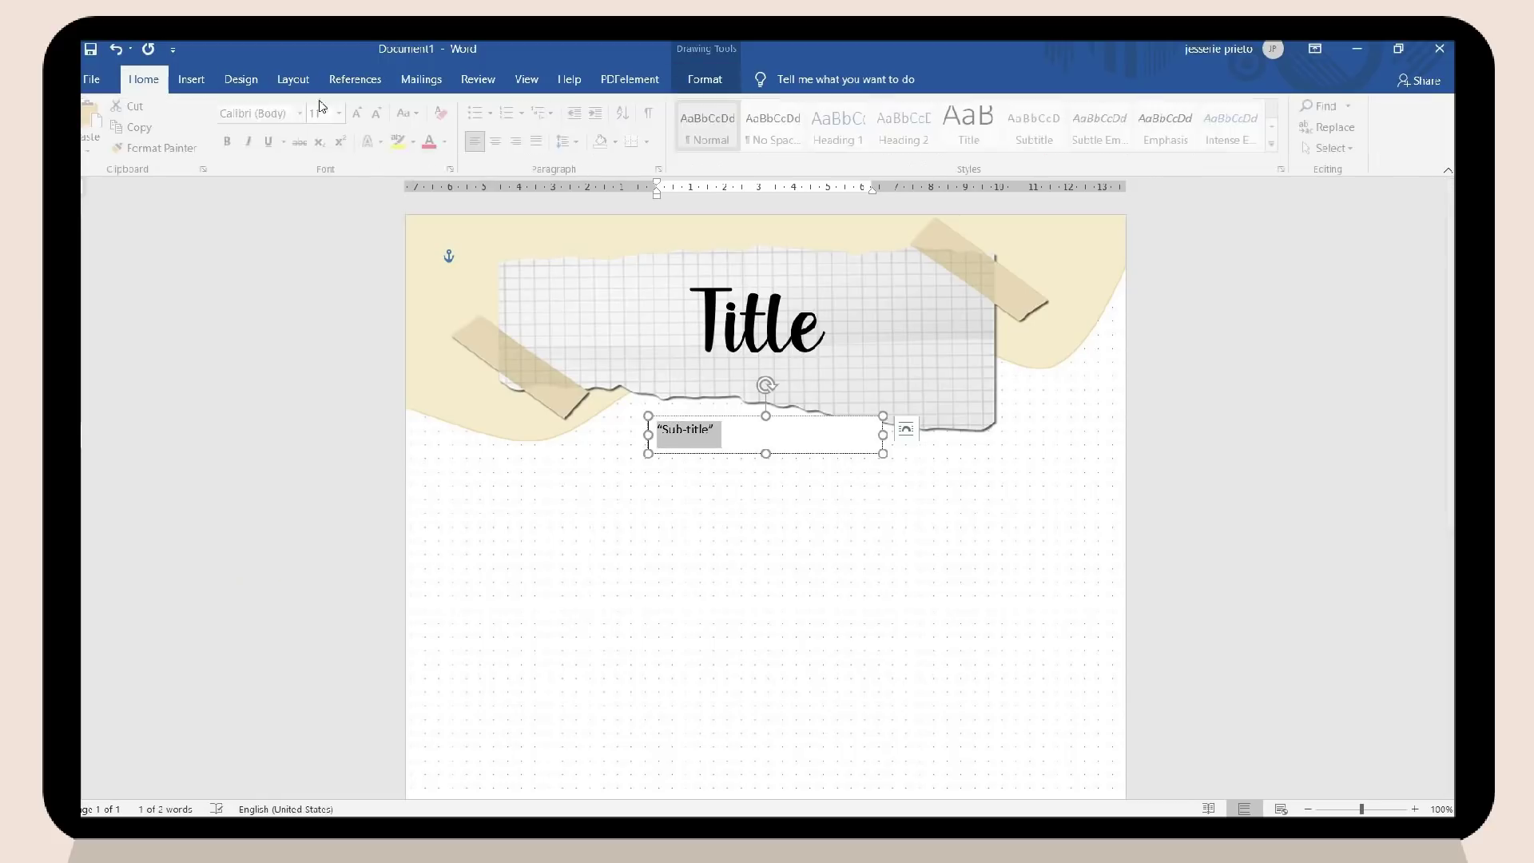
{"action": "left_click", "coordinate": [303, 113]}
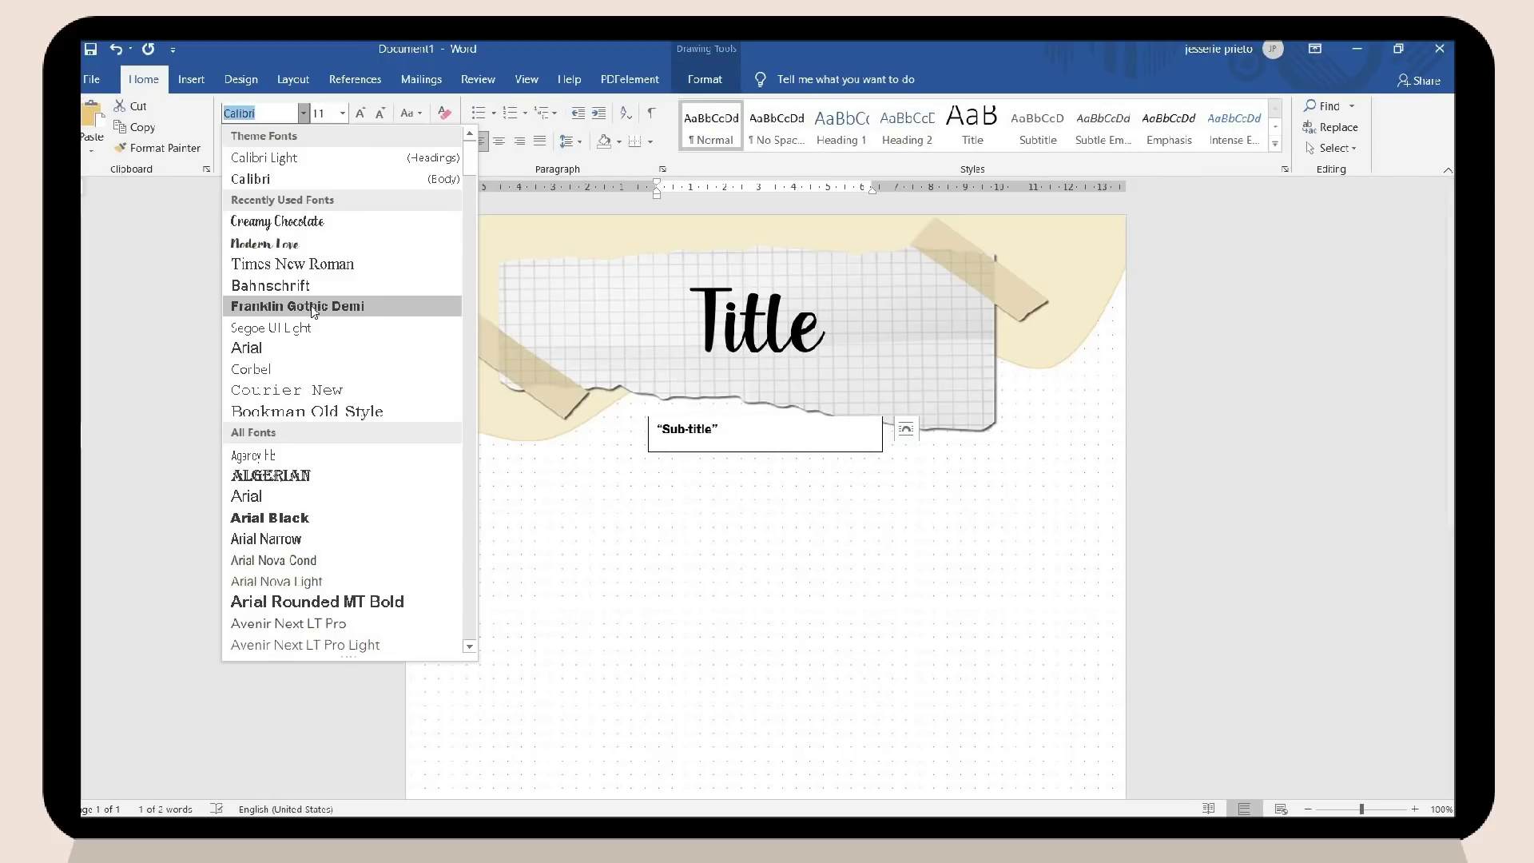
{"action": "left_click", "coordinate": [310, 305]}
{"action": "left_click", "coordinate": [360, 113]}
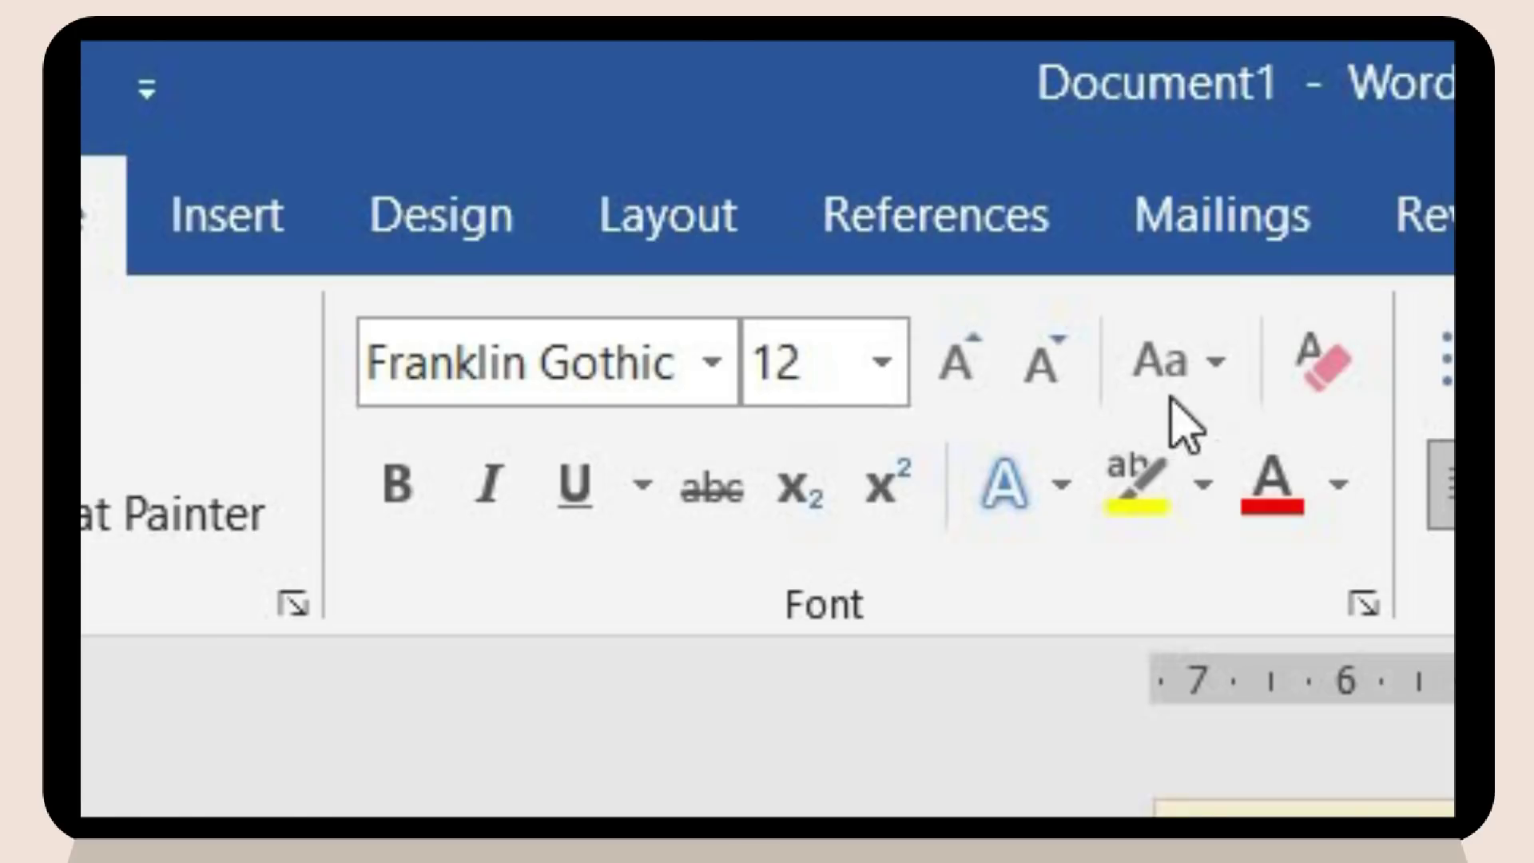
Remove the subtitle box's fill and outline and place it centred under the title on the torn paper.
{"action": "left_click", "coordinate": [705, 79]}
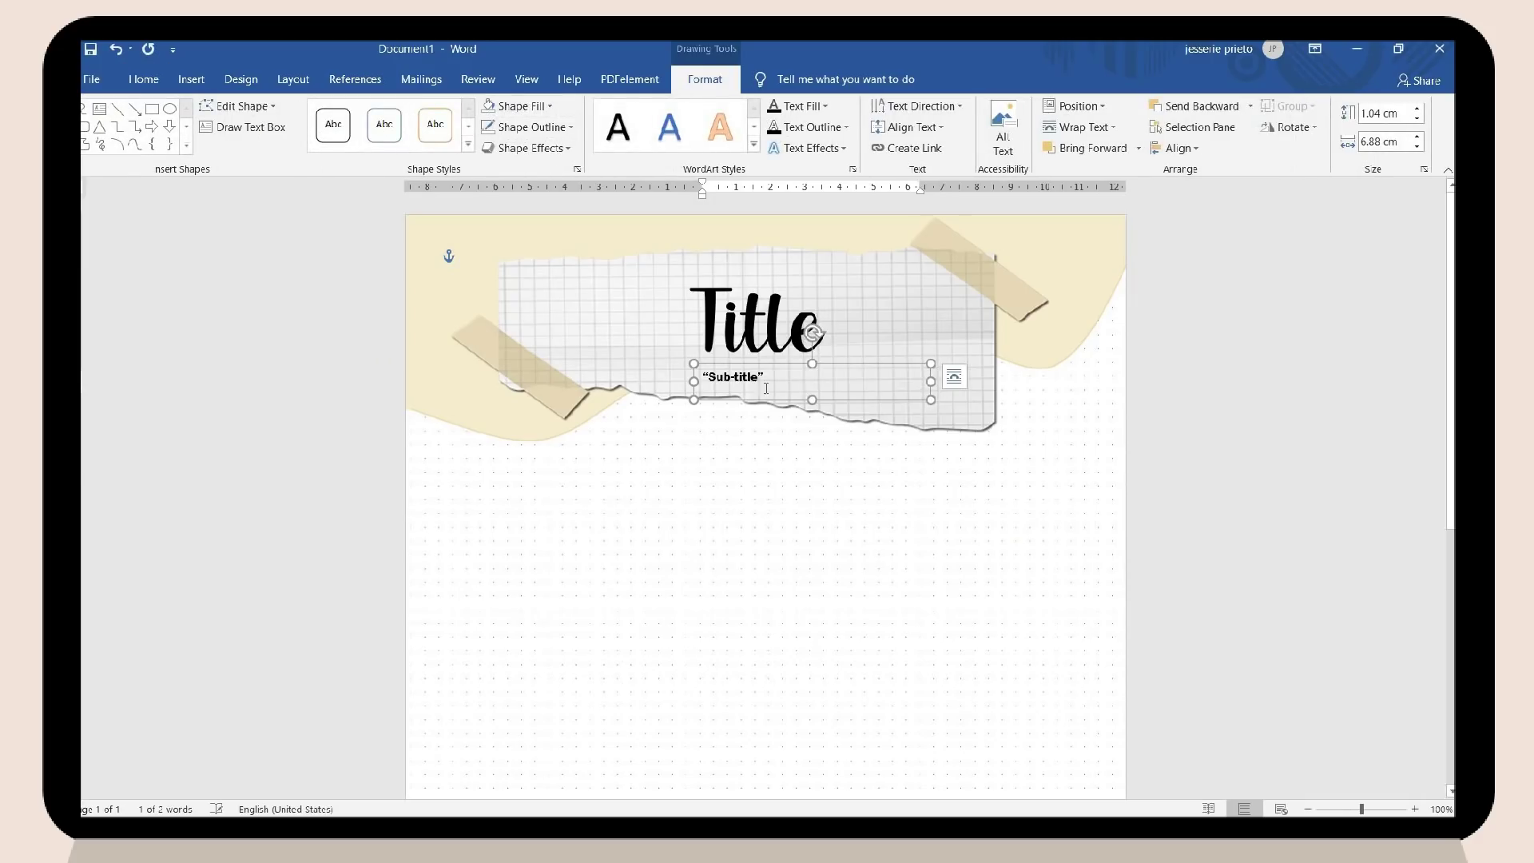
{"action": "left_click", "coordinate": [774, 336]}
{"action": "scroll", "coordinate": [773, 335], "scroll_direction": "down", "scroll_amount": 3}
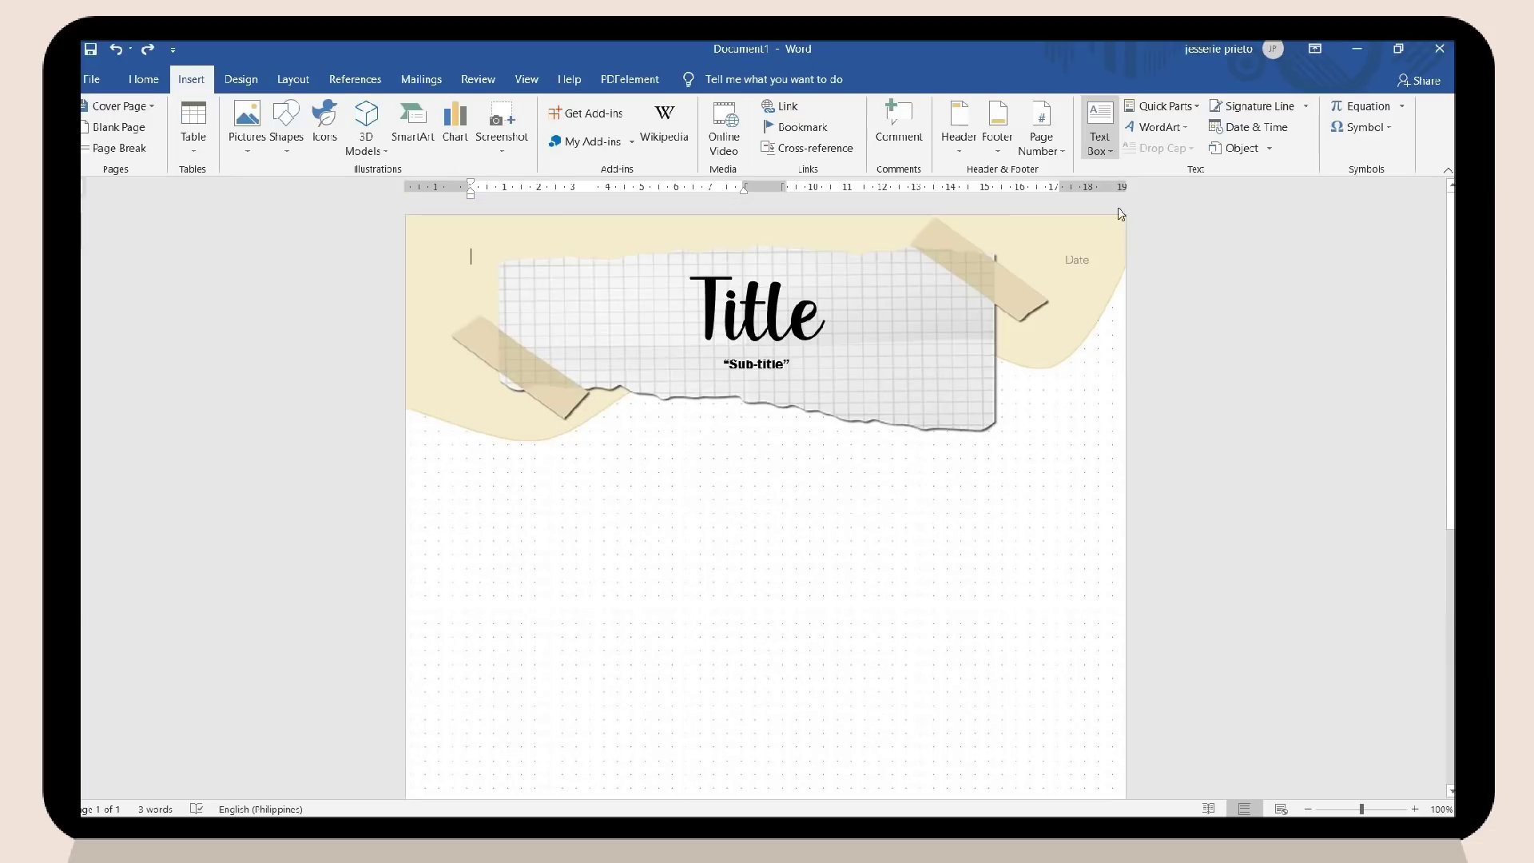
Insert another simple text box and move it below the torn paper on the left half of the page.
{"action": "left_click", "coordinate": [1095, 127]}
{"action": "left_click", "coordinate": [1134, 281]}
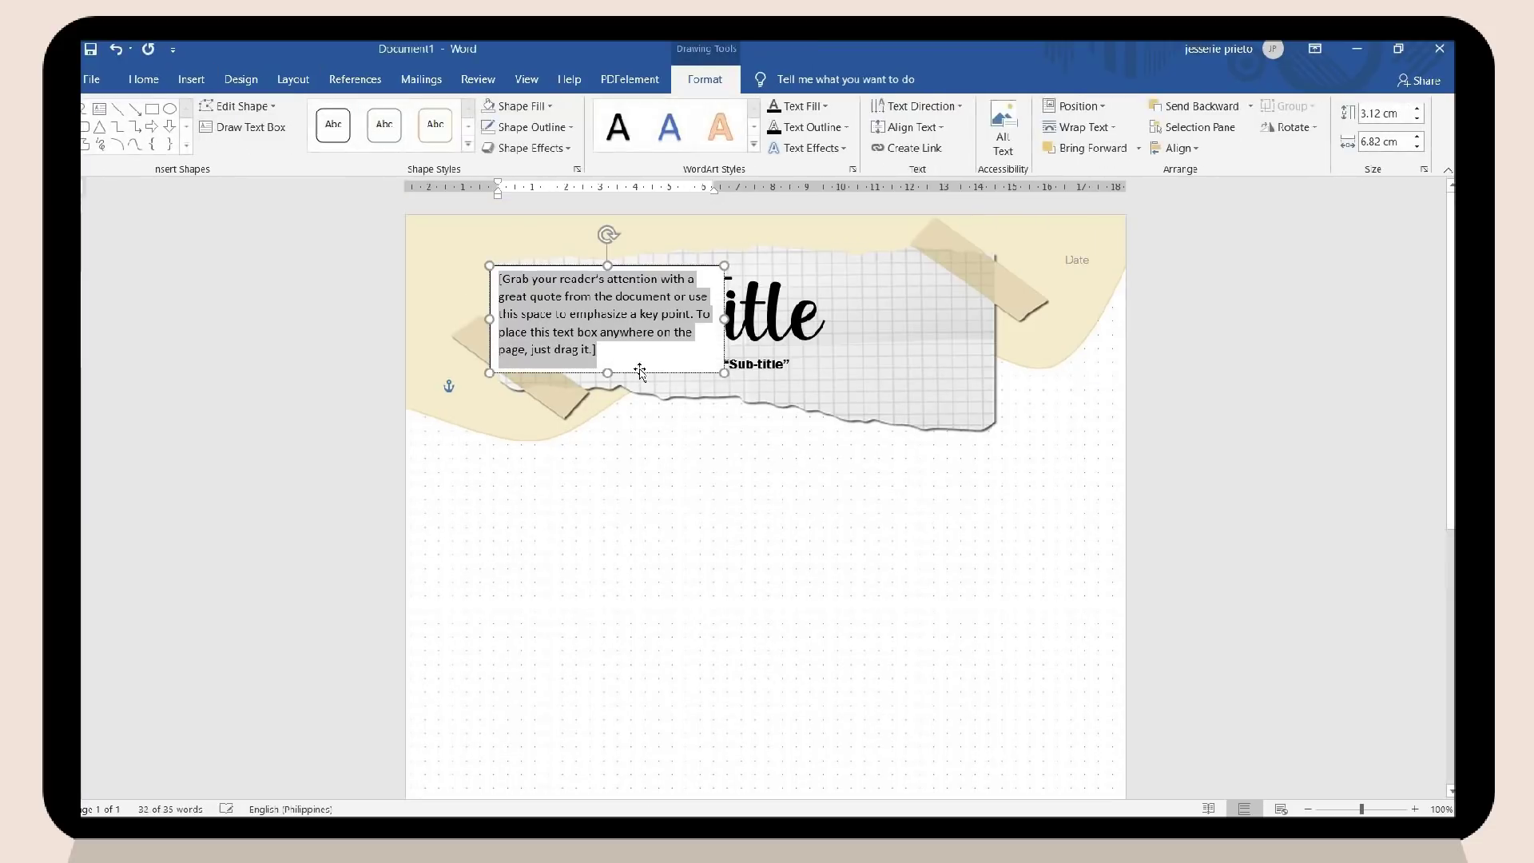
{"action": "left_click_drag", "start_coordinate": [640, 369], "coordinate": [640, 552]}
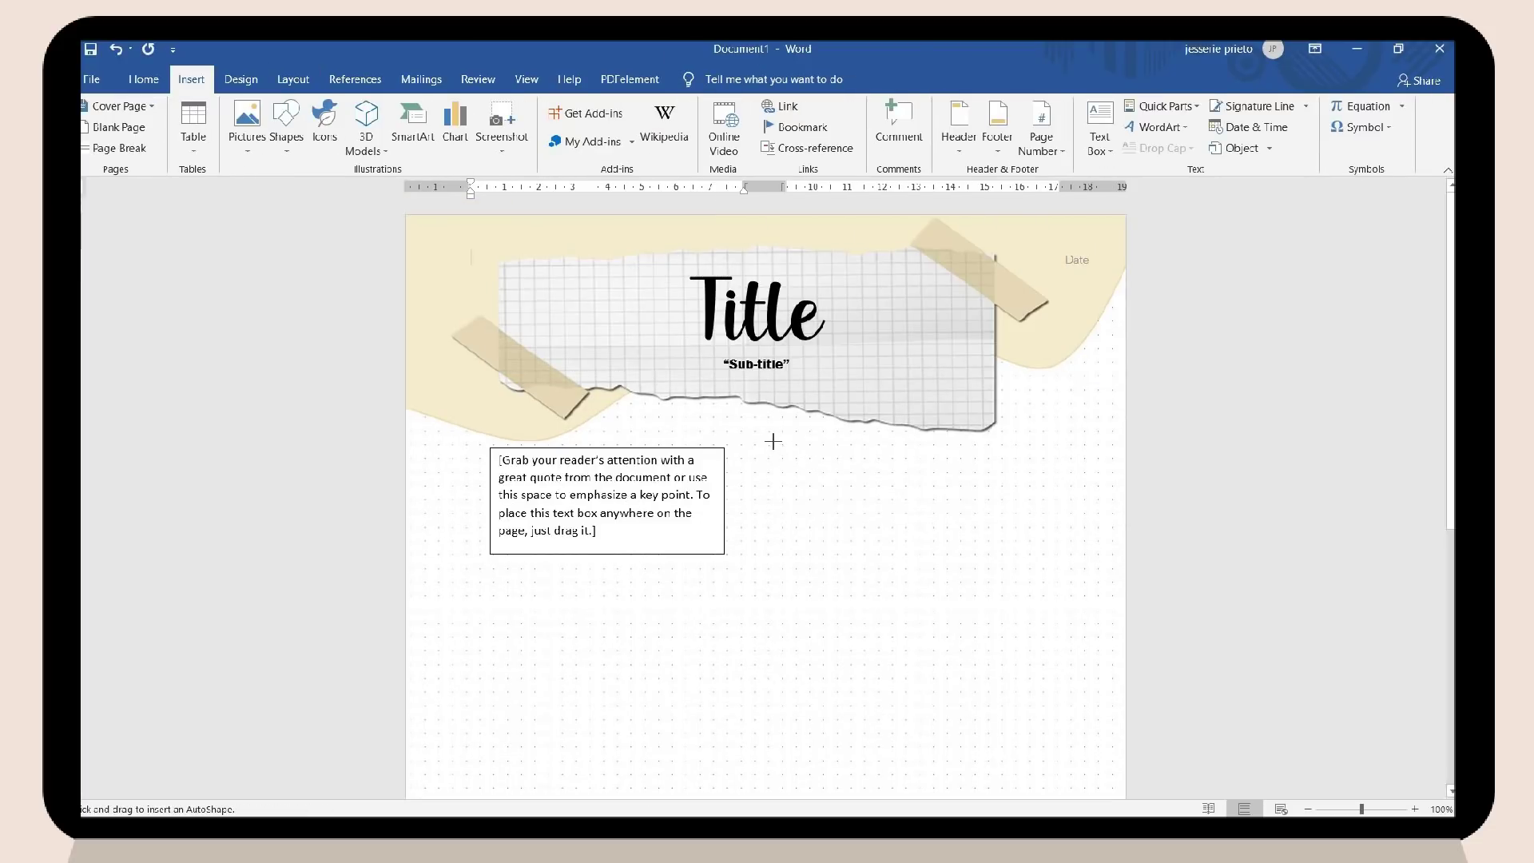
Draw a vertical divider line down the page's middle and stretch the emptied text box over the left column, 21.82 by 8.36 cm.
{"action": "left_click_drag", "start_coordinate": [773, 441], "coordinate": [772, 730]}
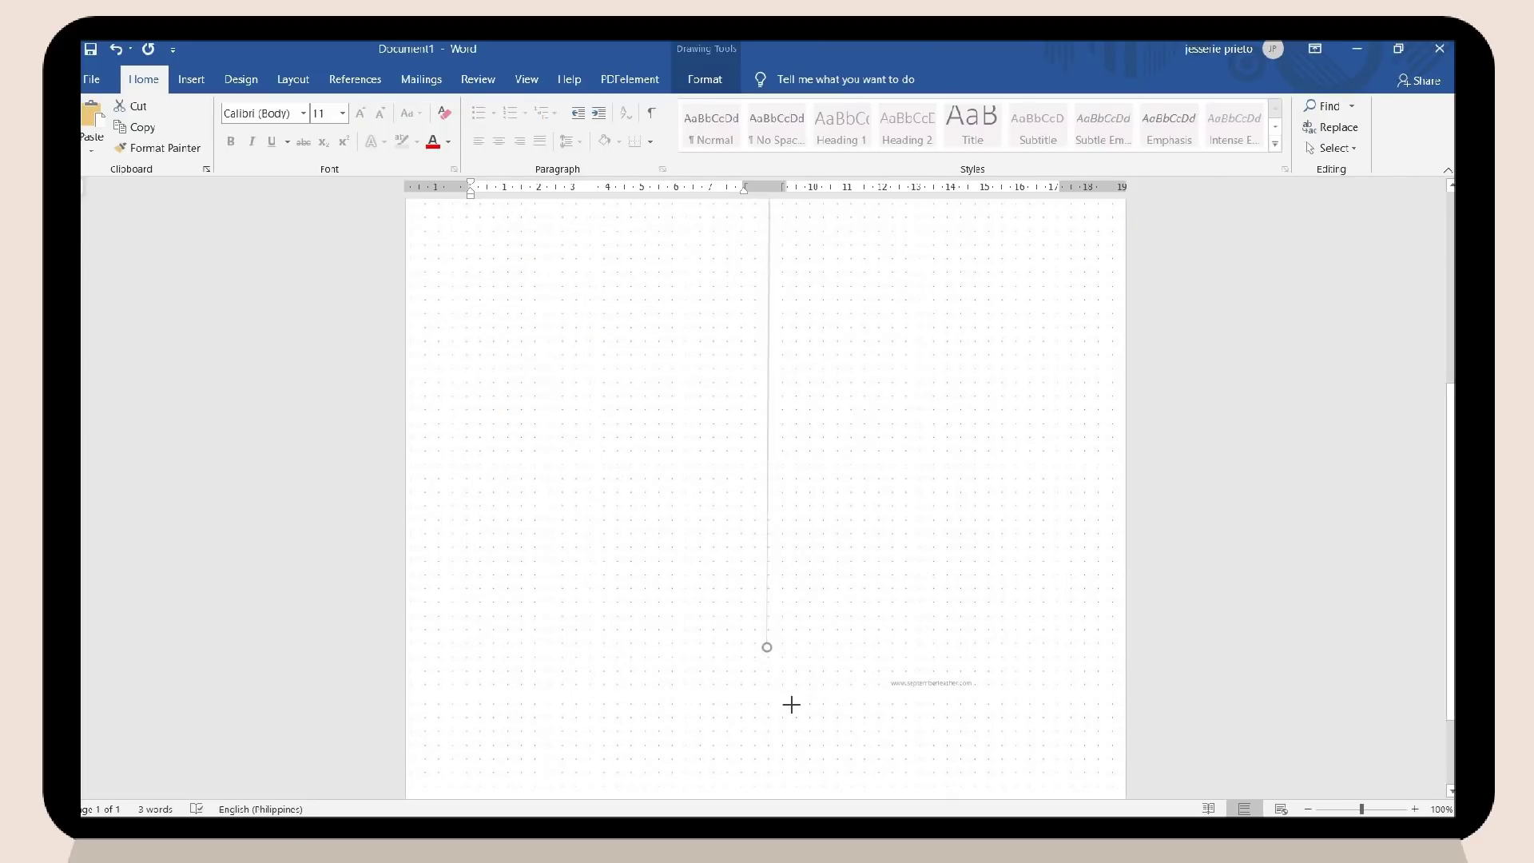
{"action": "left_click_drag", "start_coordinate": [790, 701], "coordinate": [771, 723]}
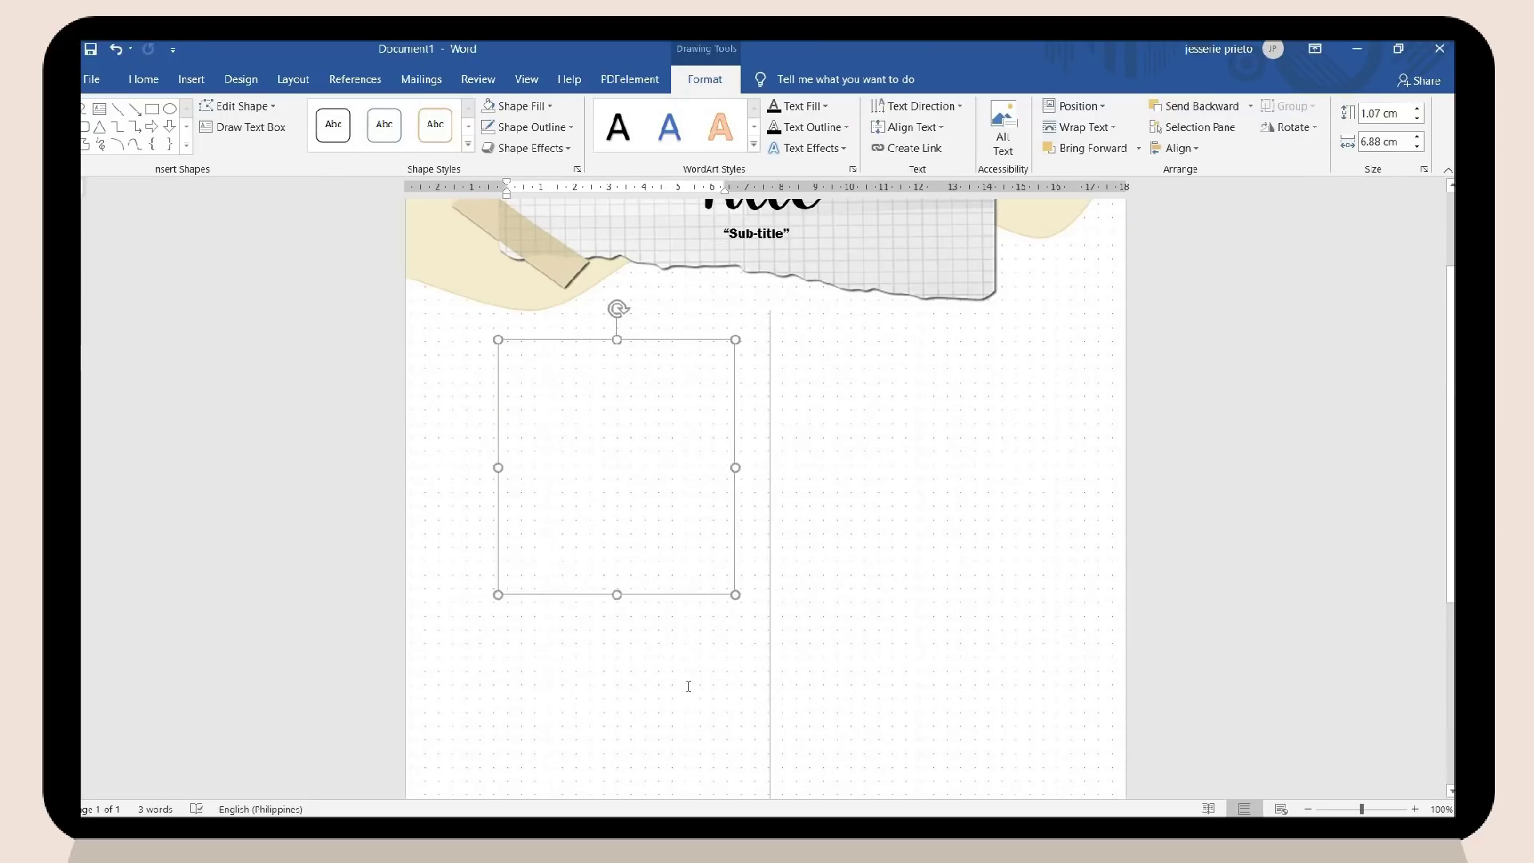
{"action": "left_click_drag", "start_coordinate": [617, 592], "coordinate": [617, 723]}
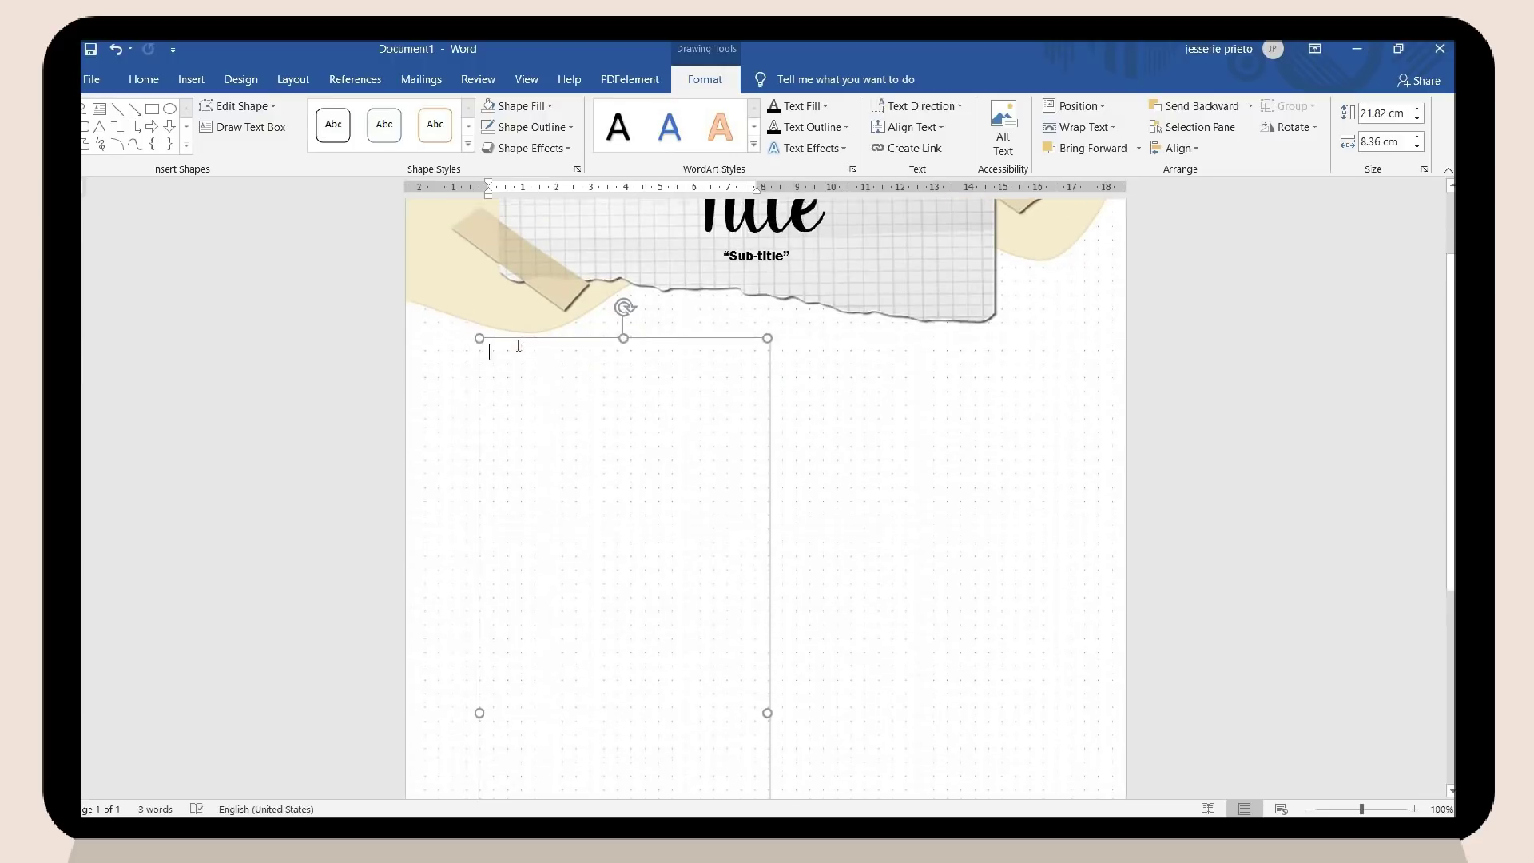
Enter "1st topic title" at the top of the left column's text box and format it in Modern Love, size 20.
{"action": "type", "text": "st topic title"}
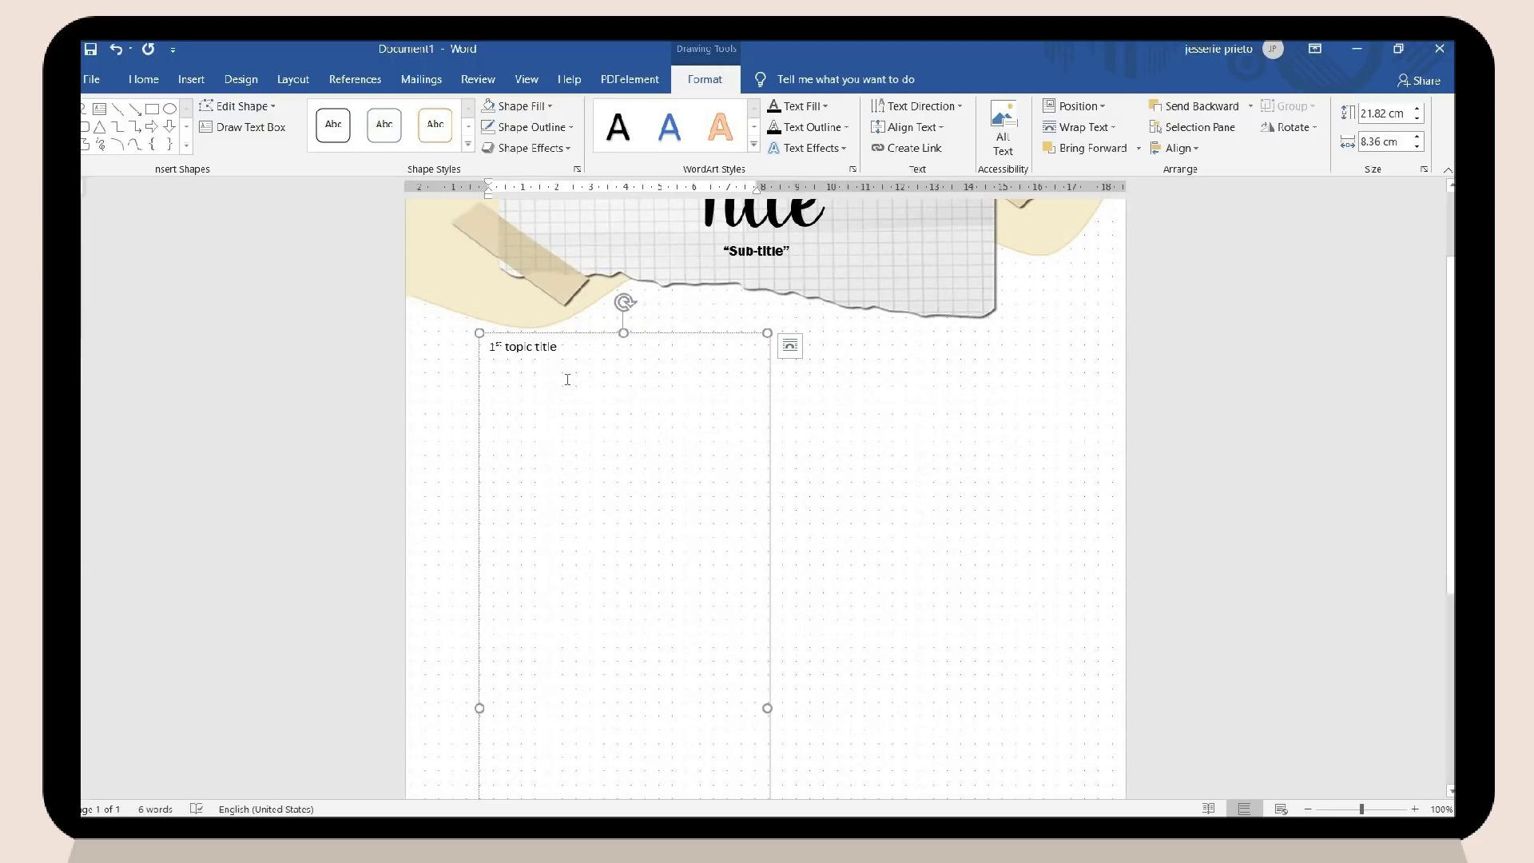
{"action": "key", "text": "ctrl+a"}
{"action": "key", "text": "ctrl+c"}
{"action": "key", "text": "ctrl+shift+period"}
{"action": "key", "text": "ctrl+shift+period"}
{"action": "key", "text": "ctrl+shift+period"}
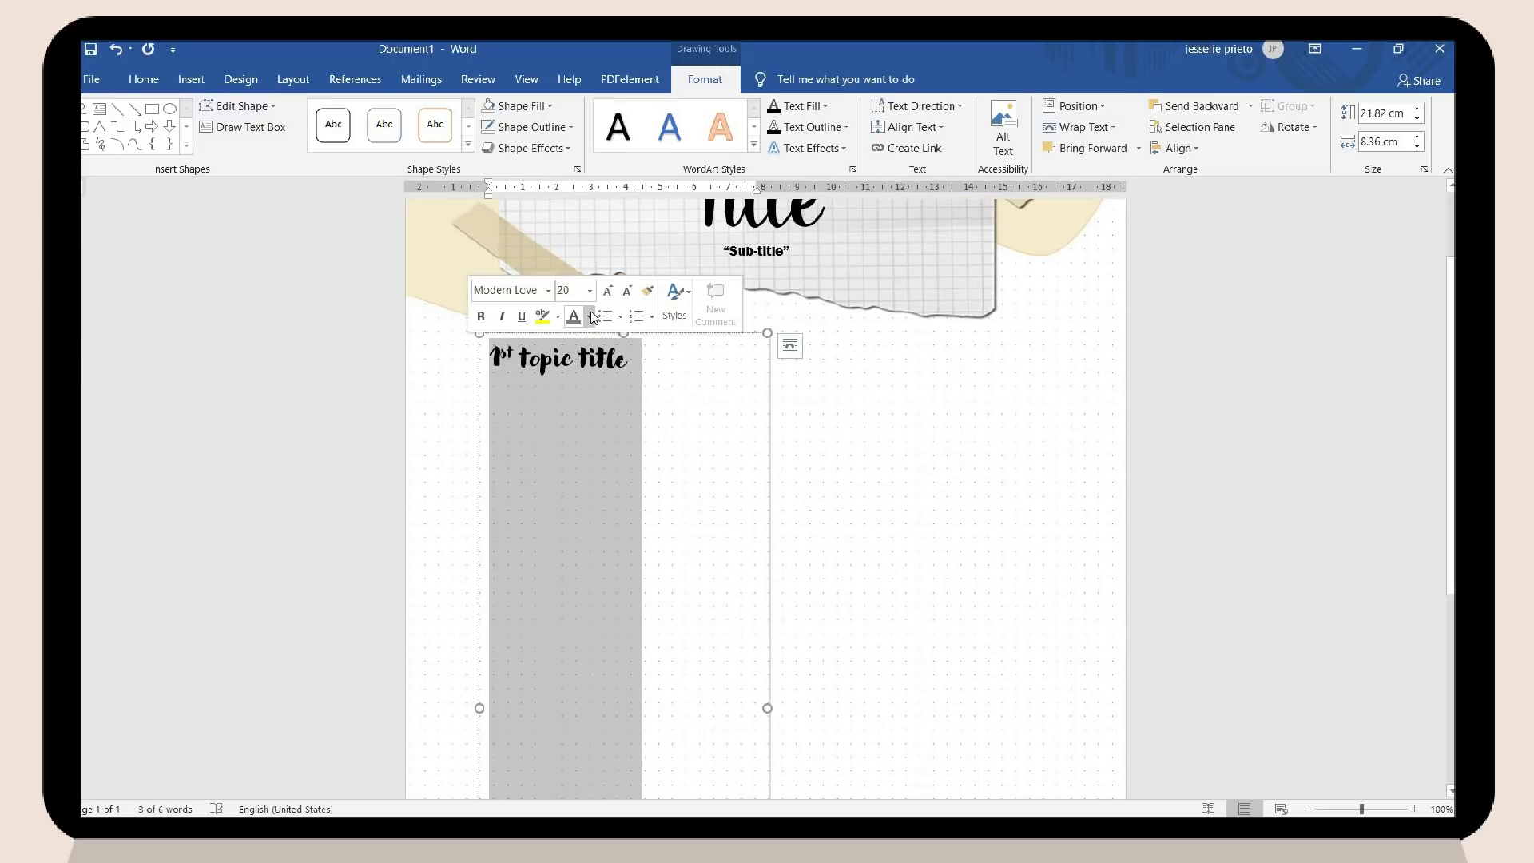
{"action": "left_click", "coordinate": [590, 317]}
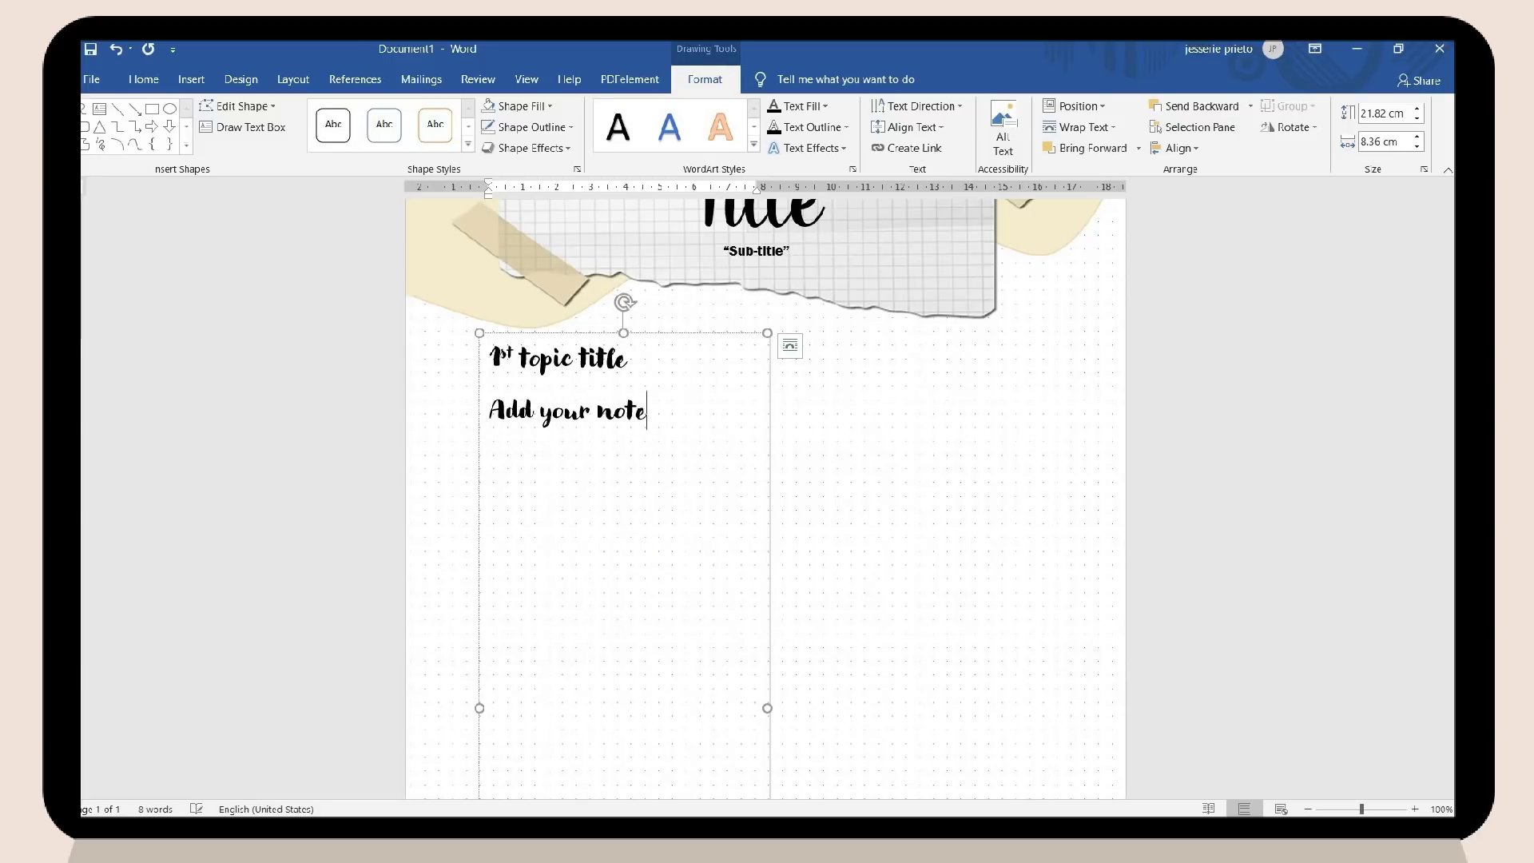
Fill the left column with "Add your notes here" lines in Bahnschrift 11.5 and add a right-aligned "Sub-topic" heading in Modern Love.
{"action": "triple_click", "coordinate": [499, 406]}
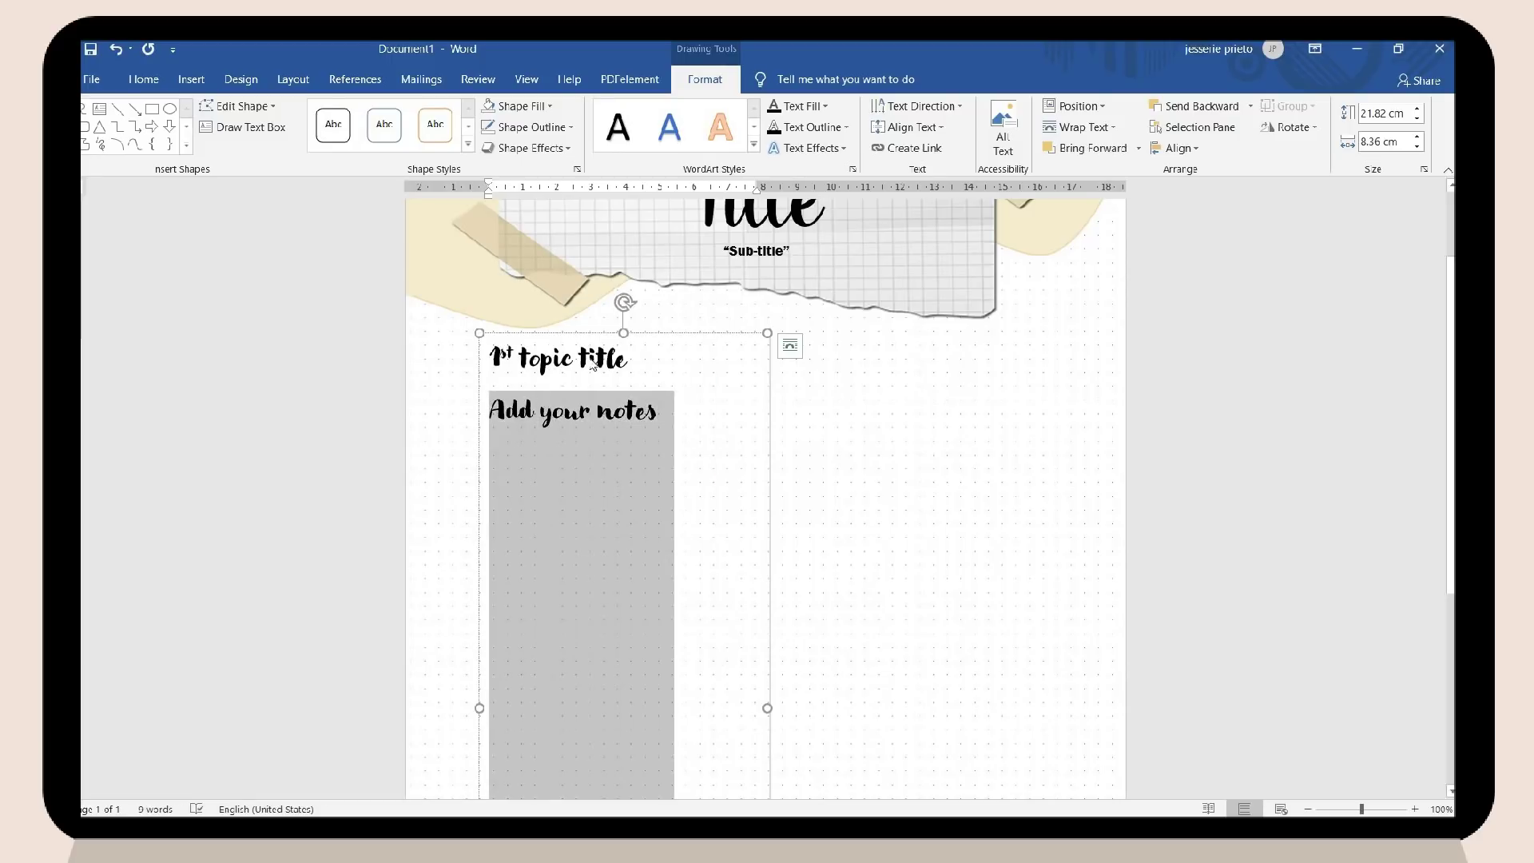
{"action": "left_click", "coordinate": [577, 347]}
{"action": "left_click", "coordinate": [672, 610]}
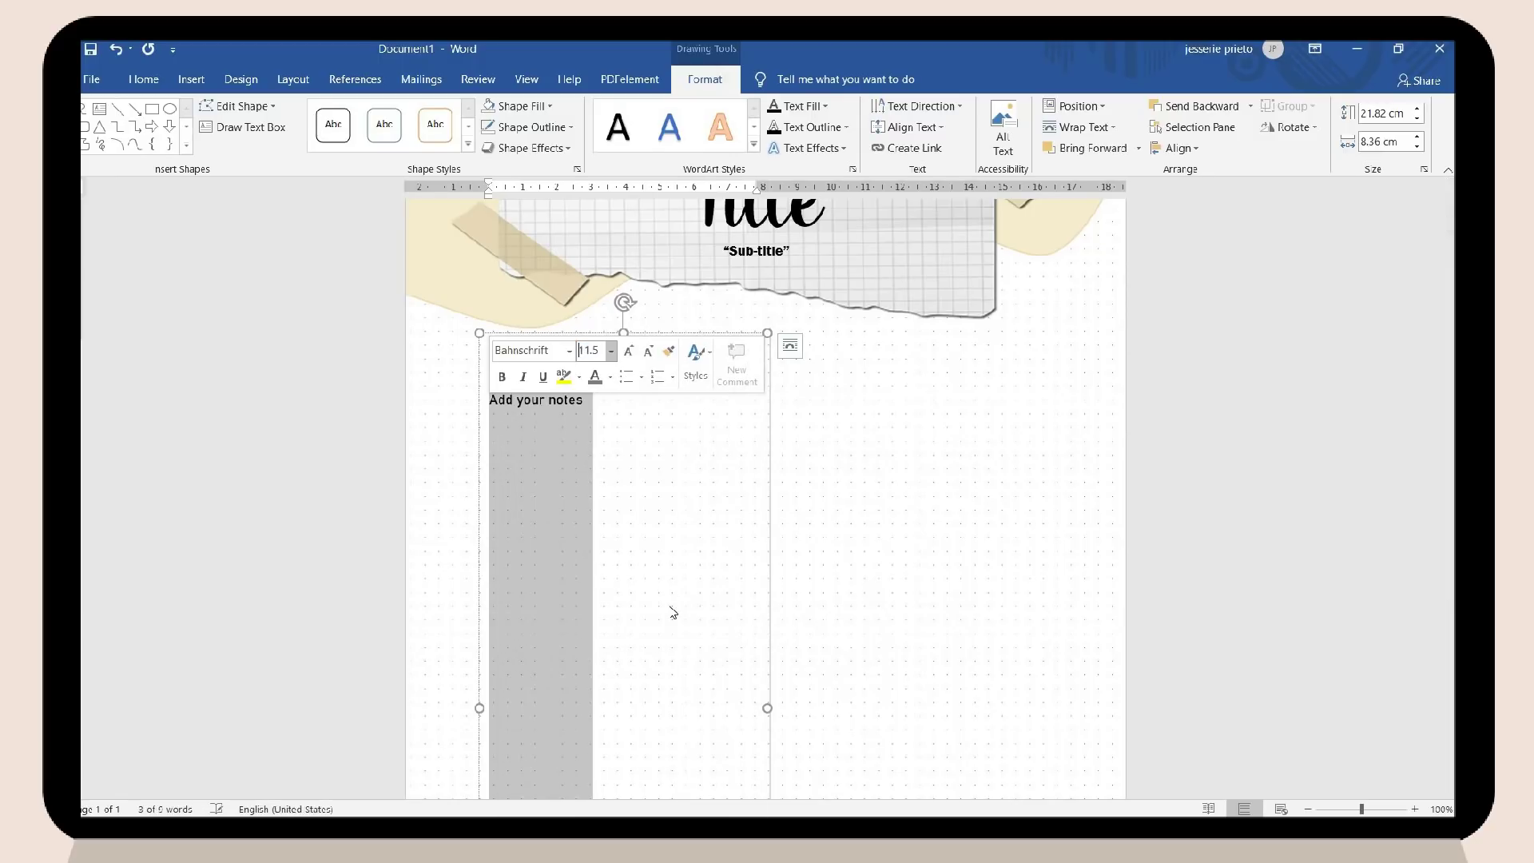
{"action": "key", "text": "Right"}
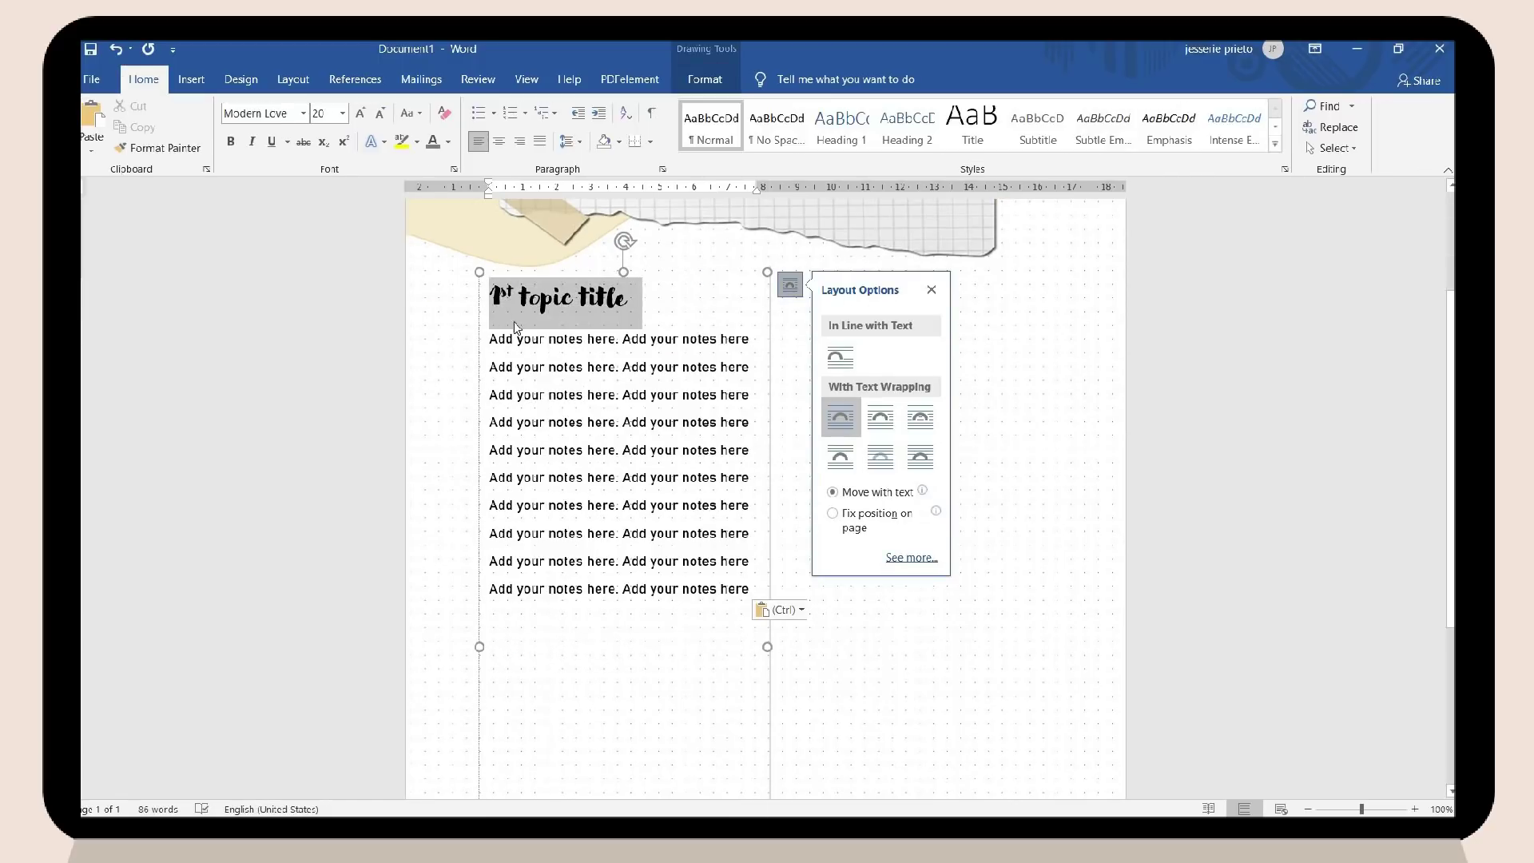
{"action": "key", "text": "ctrl+v"}
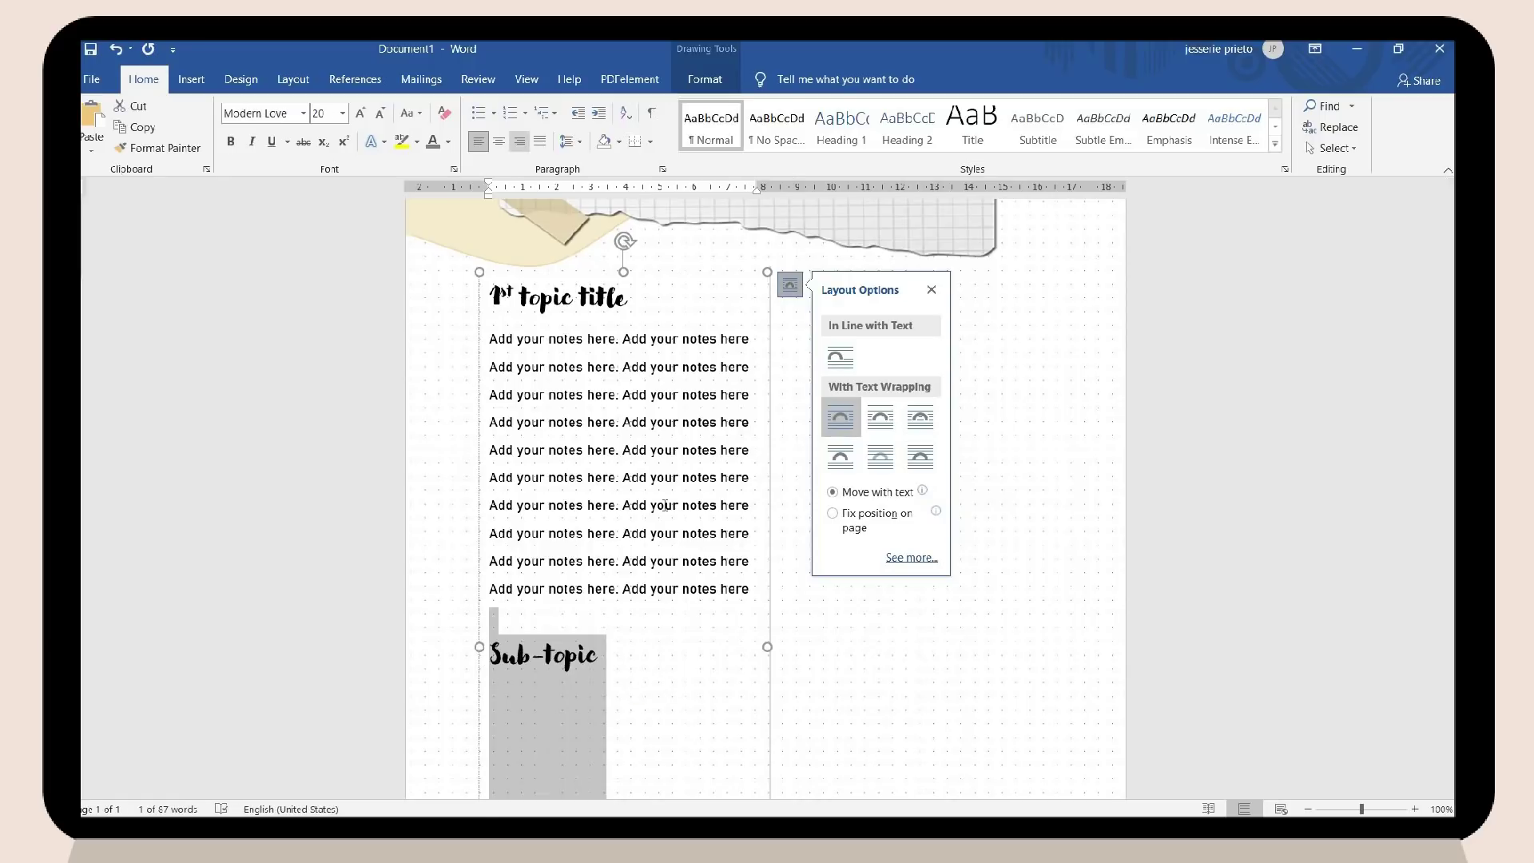
{"action": "key", "text": "ctrl+r"}
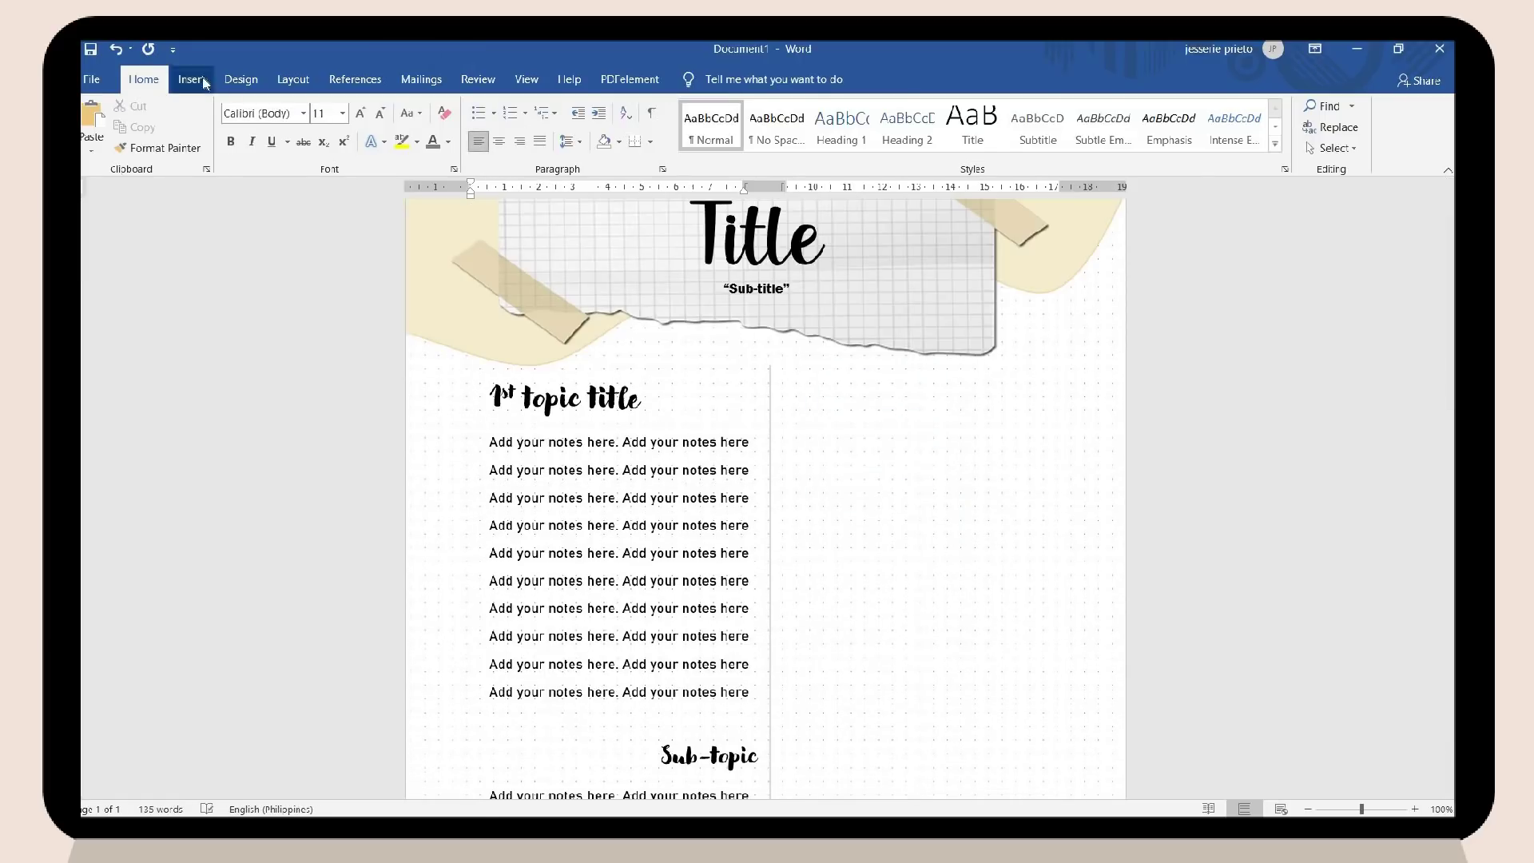
Draw a rounded rectangle near the top of the right column and fill it with the palette's light blue.
{"action": "left_click", "coordinate": [191, 79]}
{"action": "left_click", "coordinate": [290, 123]}
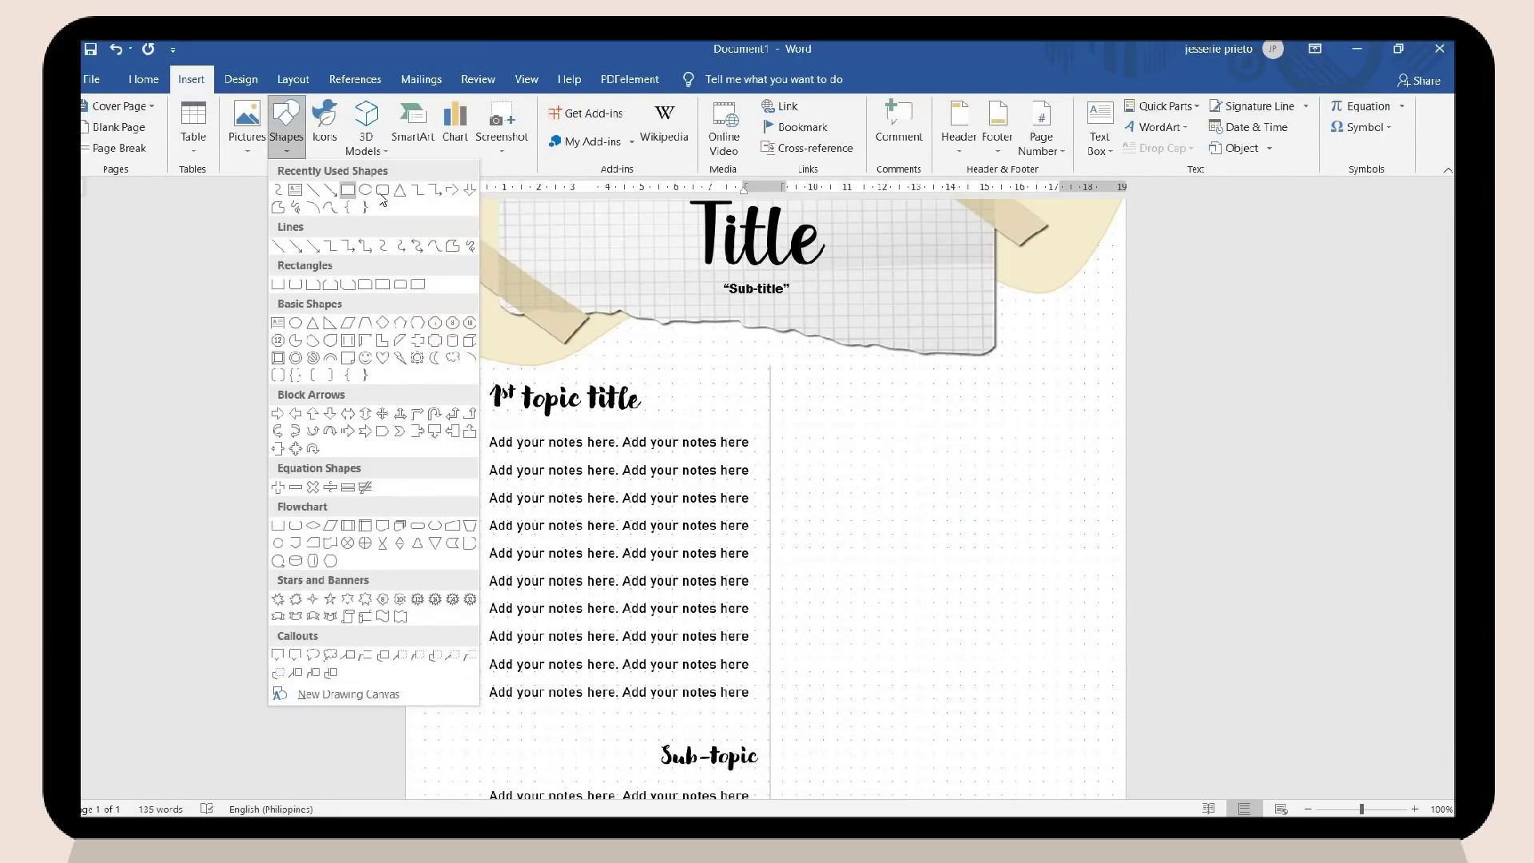
{"action": "left_click", "coordinate": [383, 191]}
{"action": "left_click_drag", "start_coordinate": [803, 379], "coordinate": [1014, 430]}
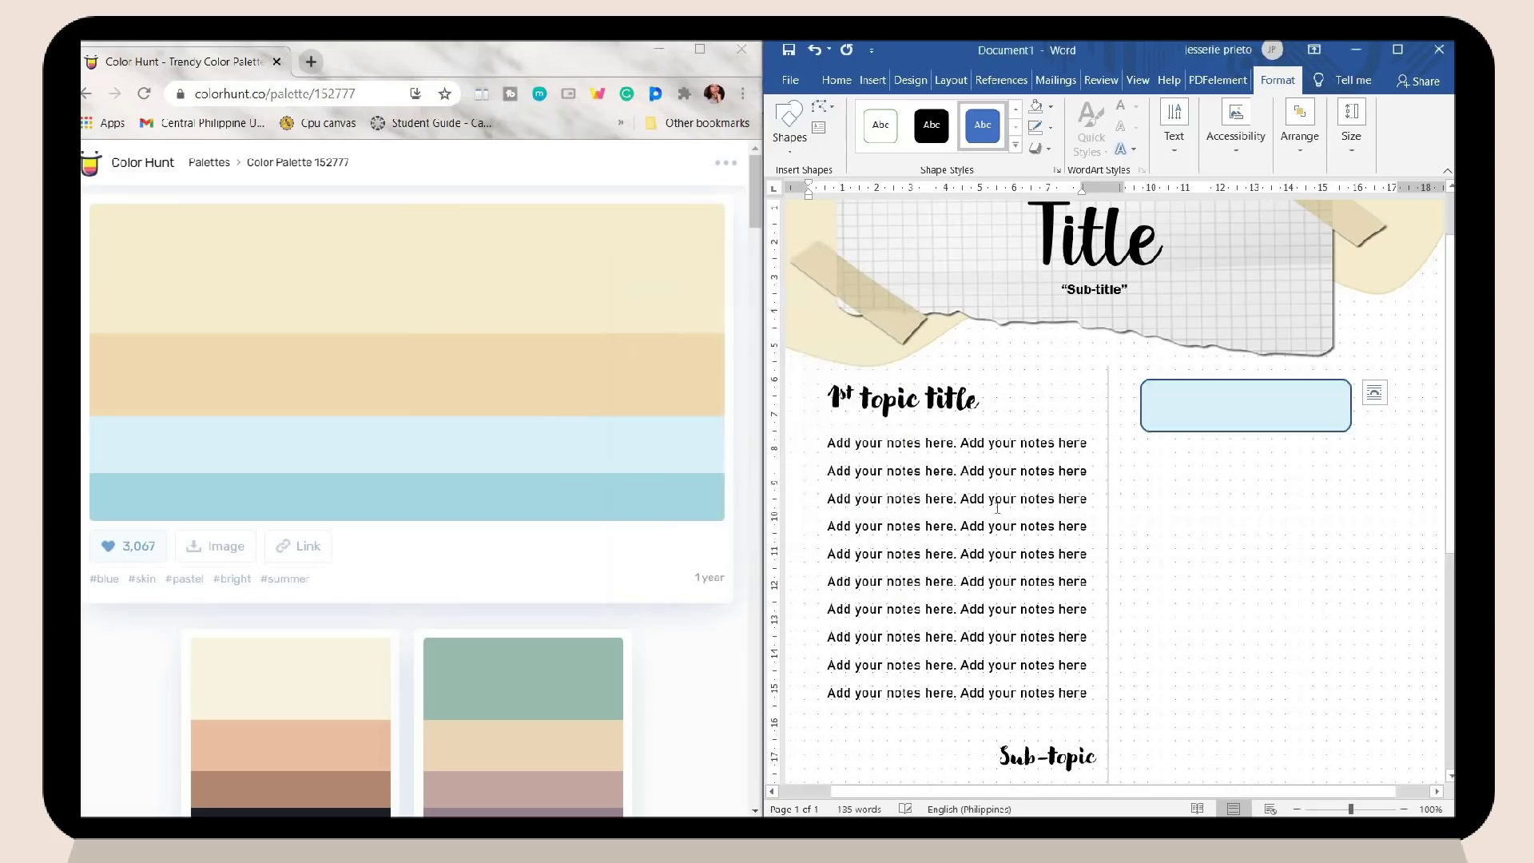
Give the rounded rectangle a solid shadow in the palette's darker blue, with 0 pt blur, 50° angle and 7 pt distance.
{"action": "left_click", "coordinate": [1041, 148]}
{"action": "mouse_move", "coordinate": [1129, 224]}
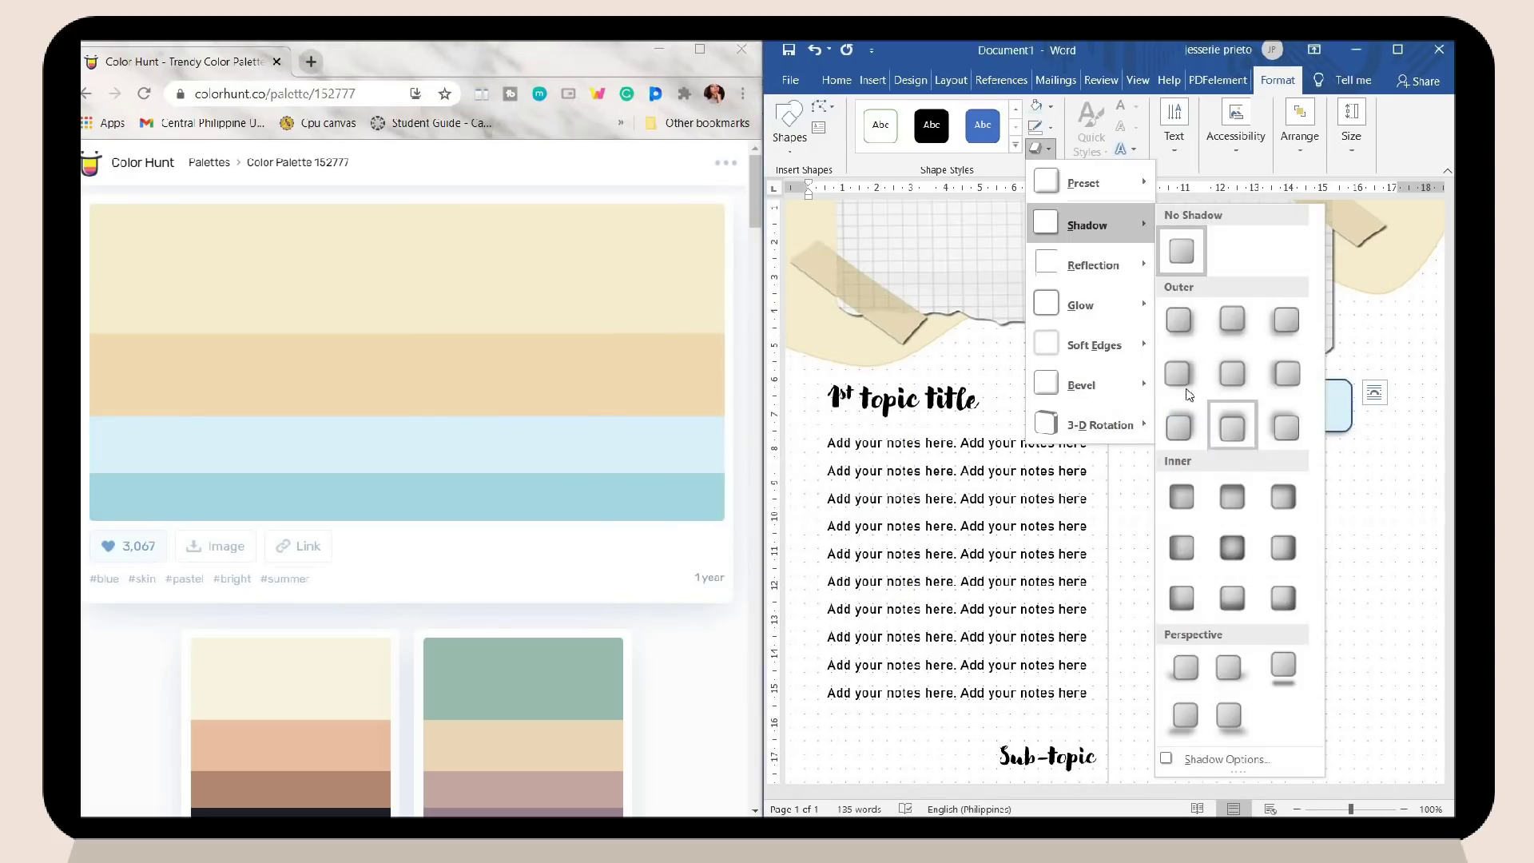
{"action": "left_click", "coordinate": [1198, 767]}
{"action": "left_click", "coordinate": [1422, 325]}
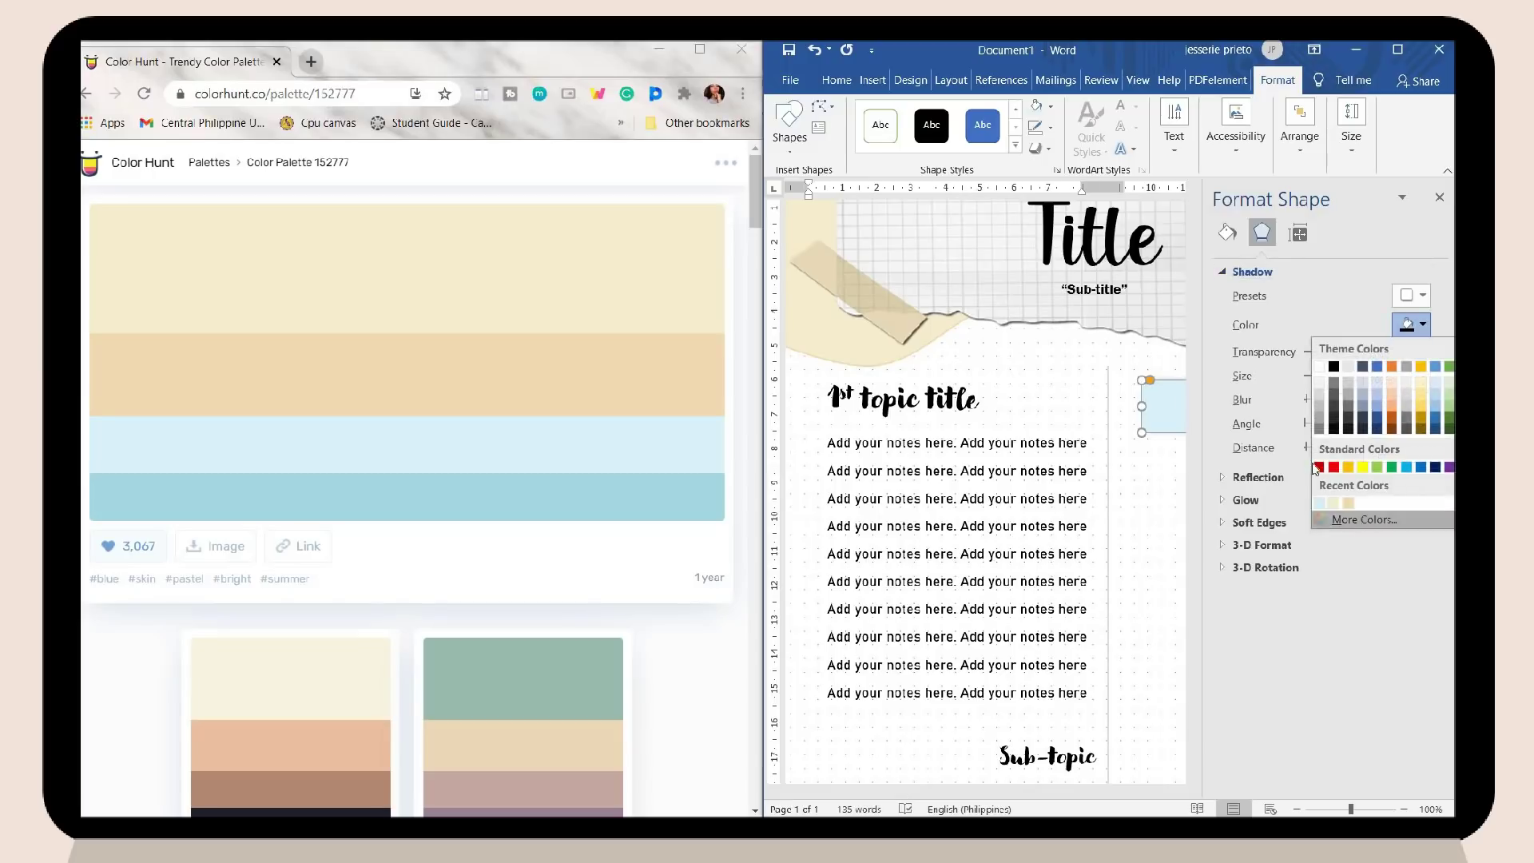
{"action": "left_click", "coordinate": [1368, 514]}
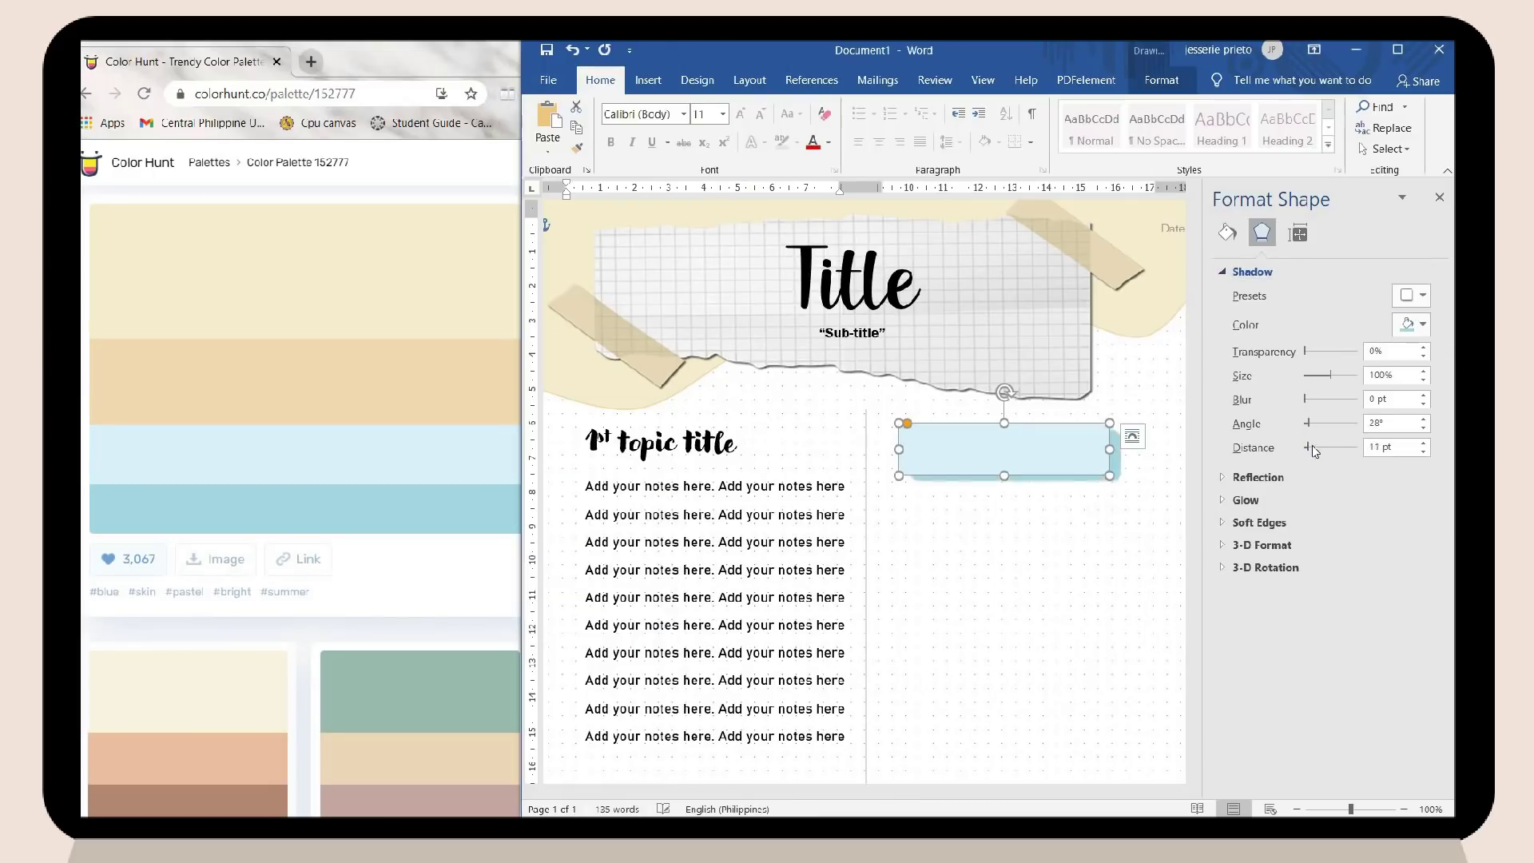
{"action": "left_click", "coordinate": [1424, 443]}
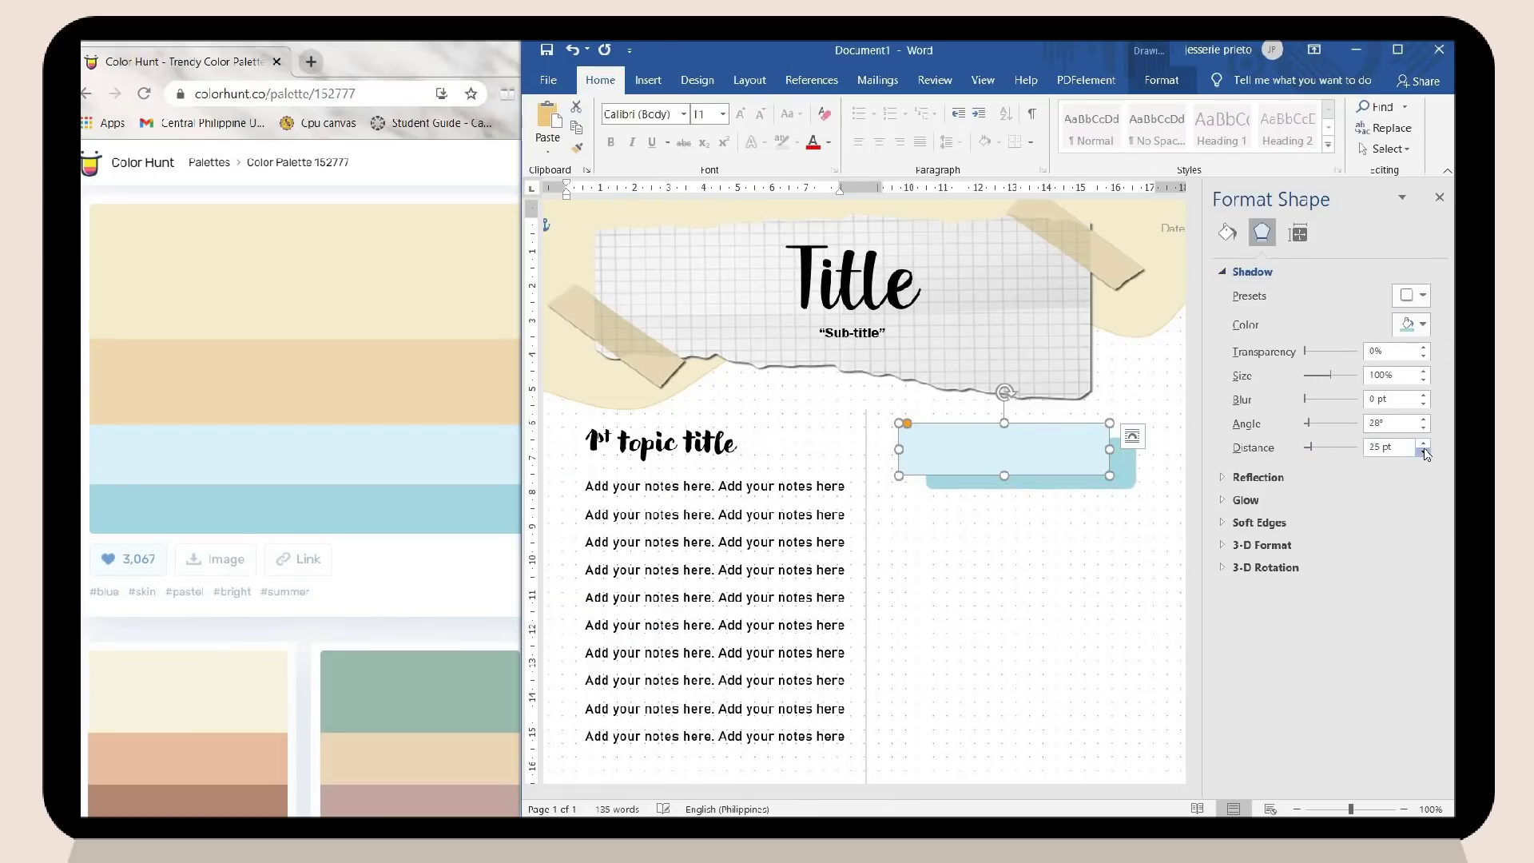
{"action": "left_click", "coordinate": [1424, 451]}
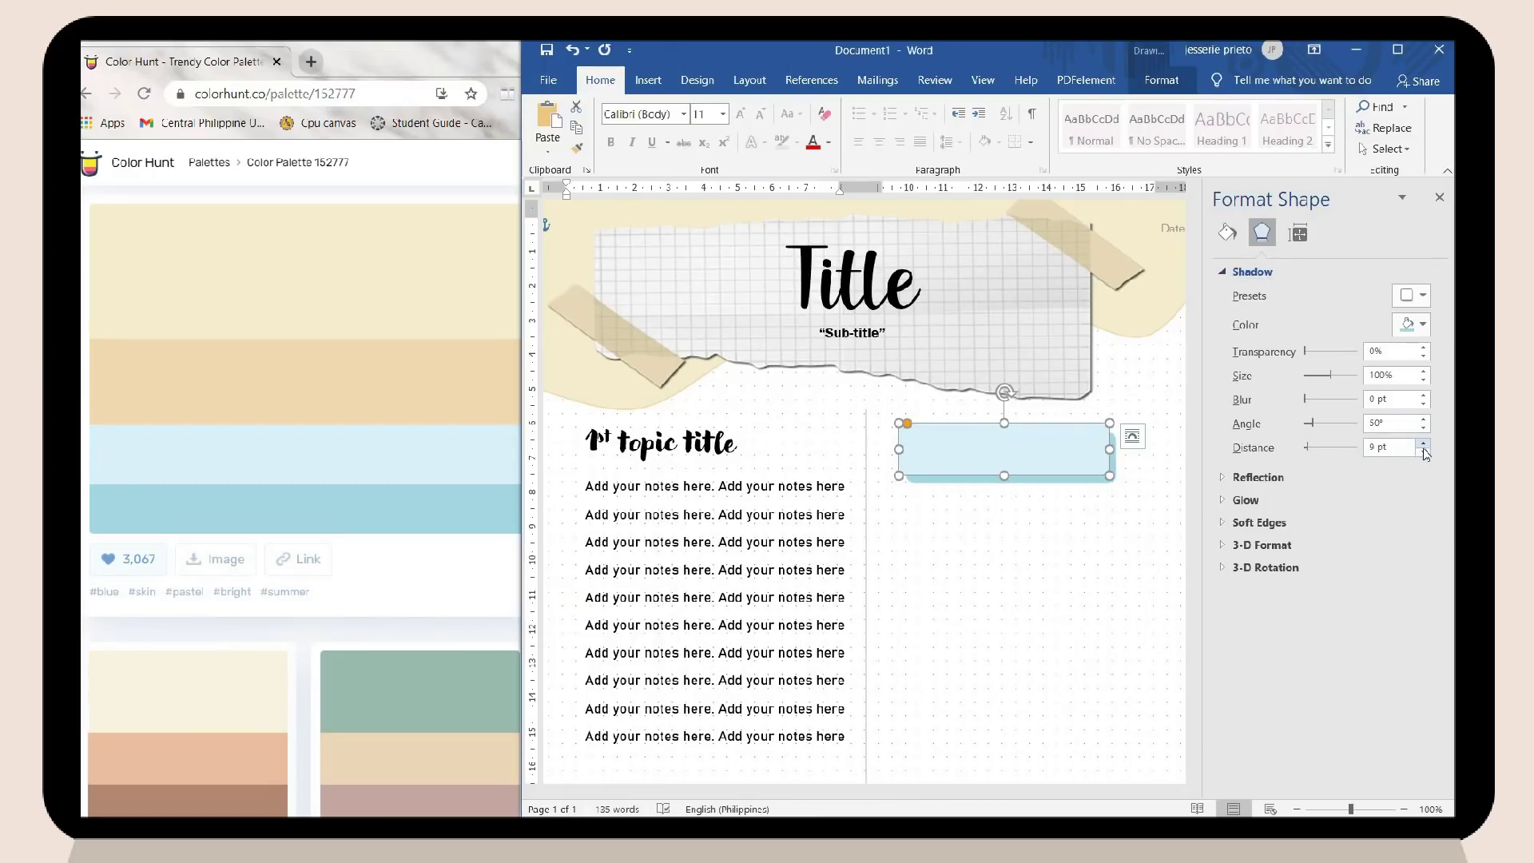
{"action": "left_click", "coordinate": [1107, 506]}
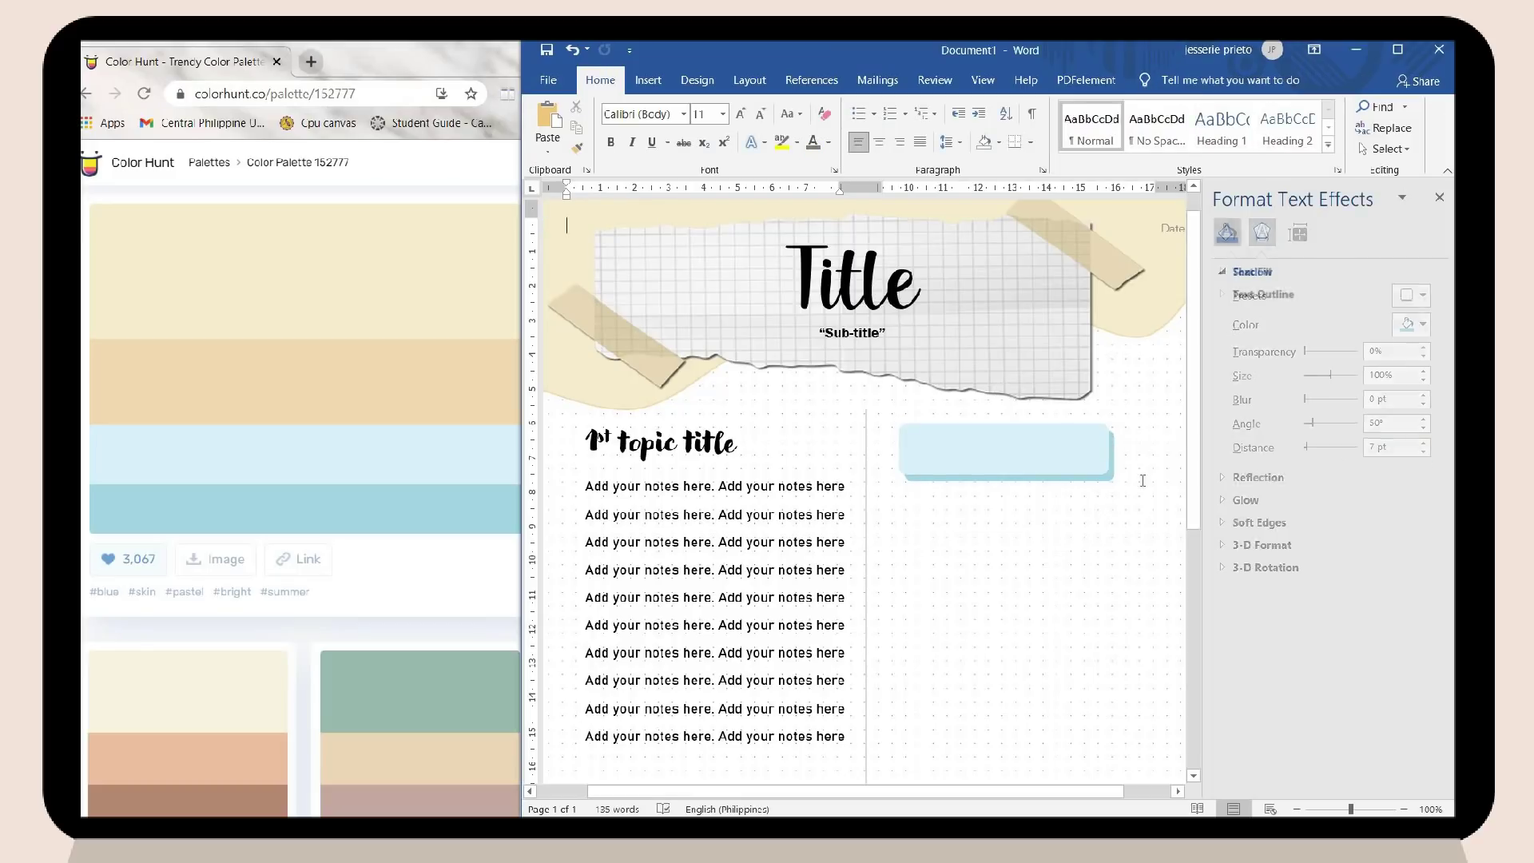
Add the text "1st topic title" inside the blue rounded rectangle and format it in Modern Love, size 22, grey.
{"action": "right_click", "coordinate": [1020, 461]}
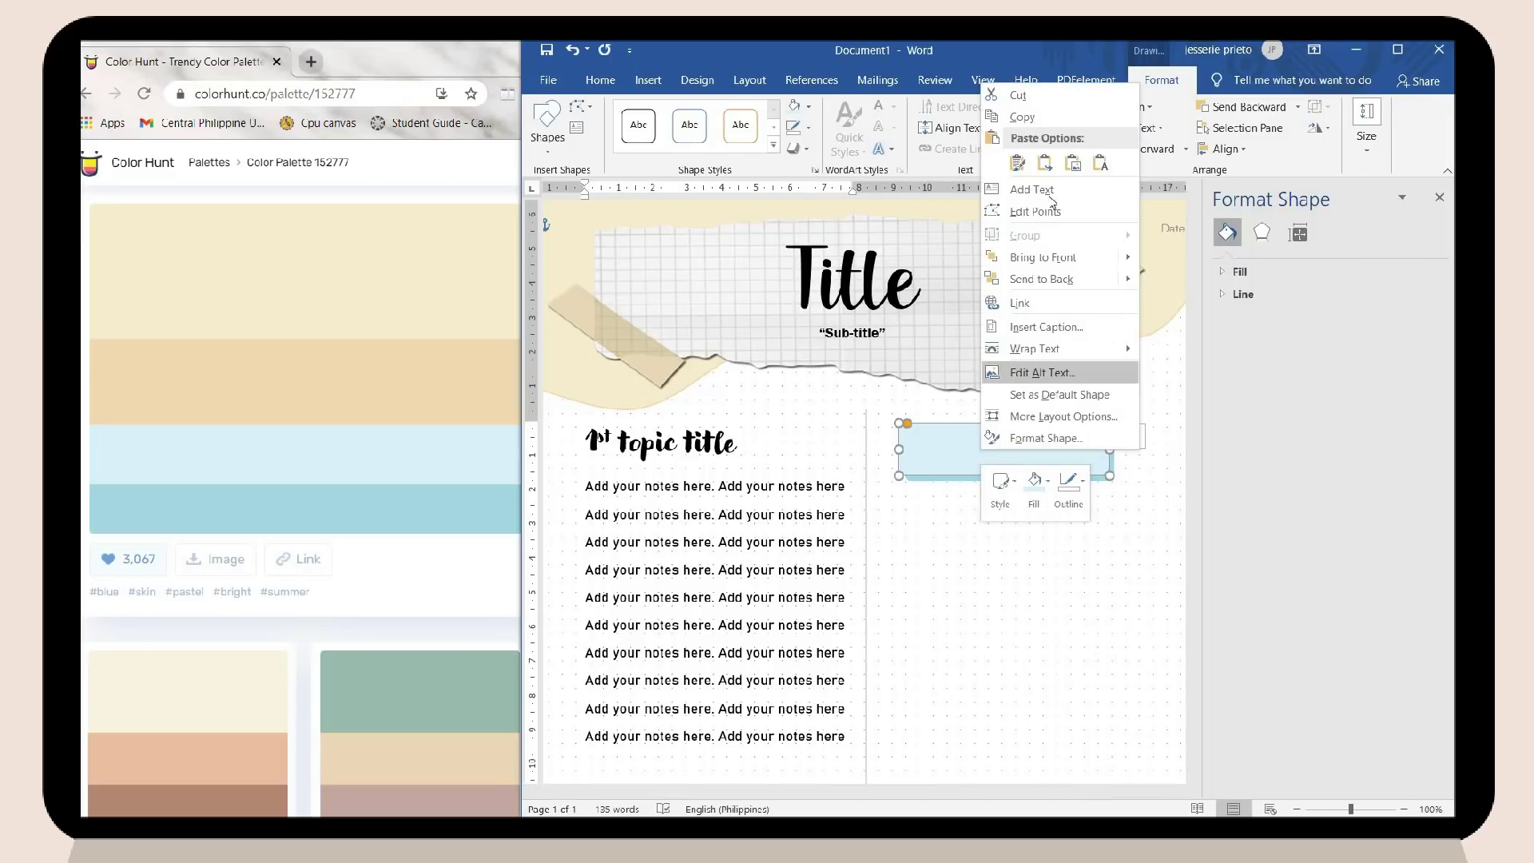
{"action": "left_click", "coordinate": [1030, 436]}
{"action": "left_click", "coordinate": [1031, 438]}
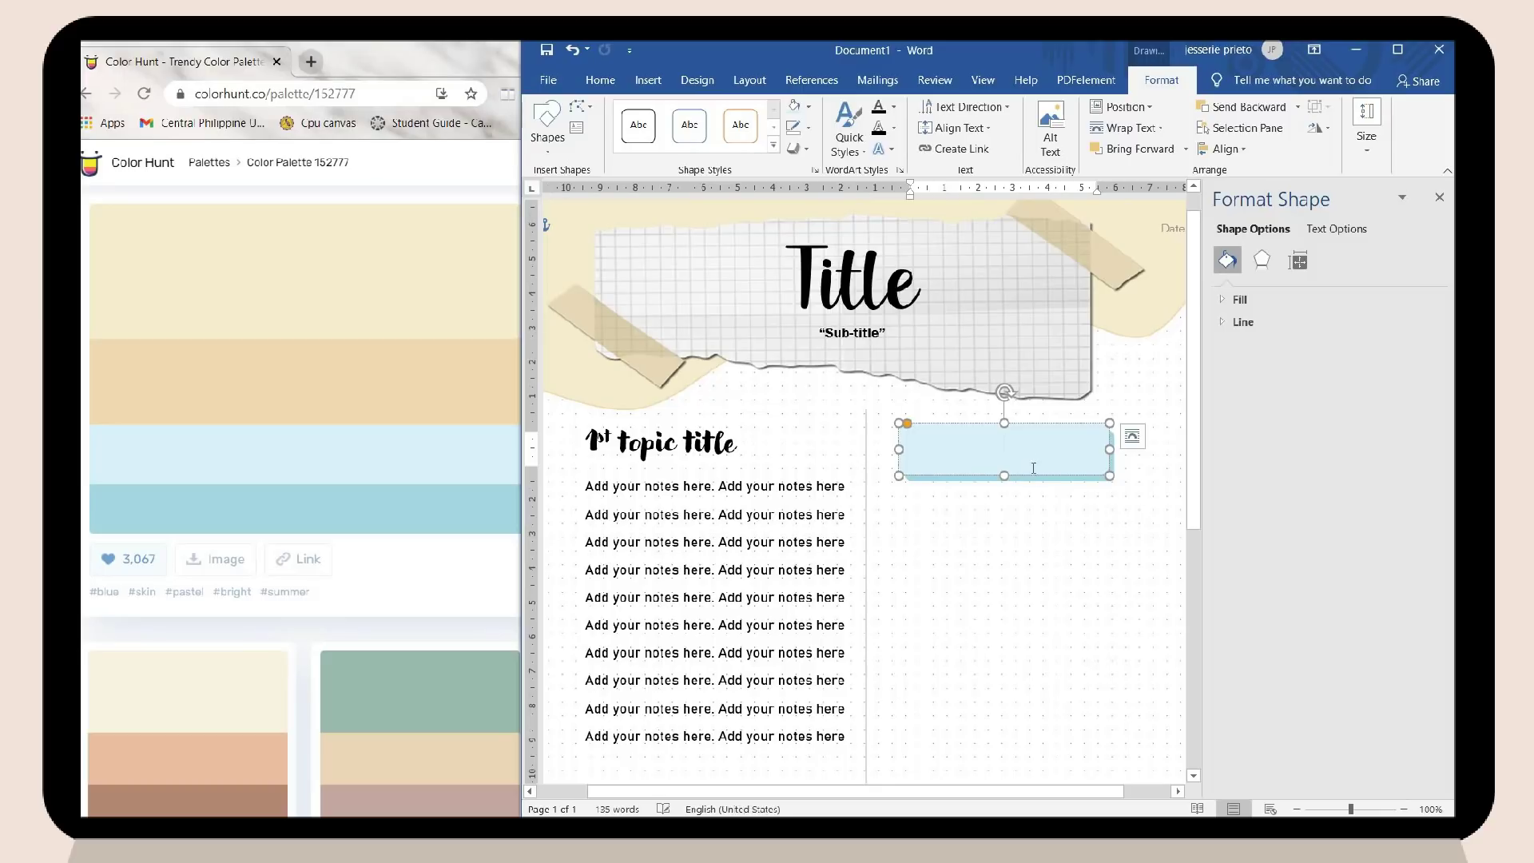
{"action": "type", "text": "1st topic title"}
{"action": "left_click", "coordinate": [1093, 488]}
{"action": "left_click", "coordinate": [994, 406]}
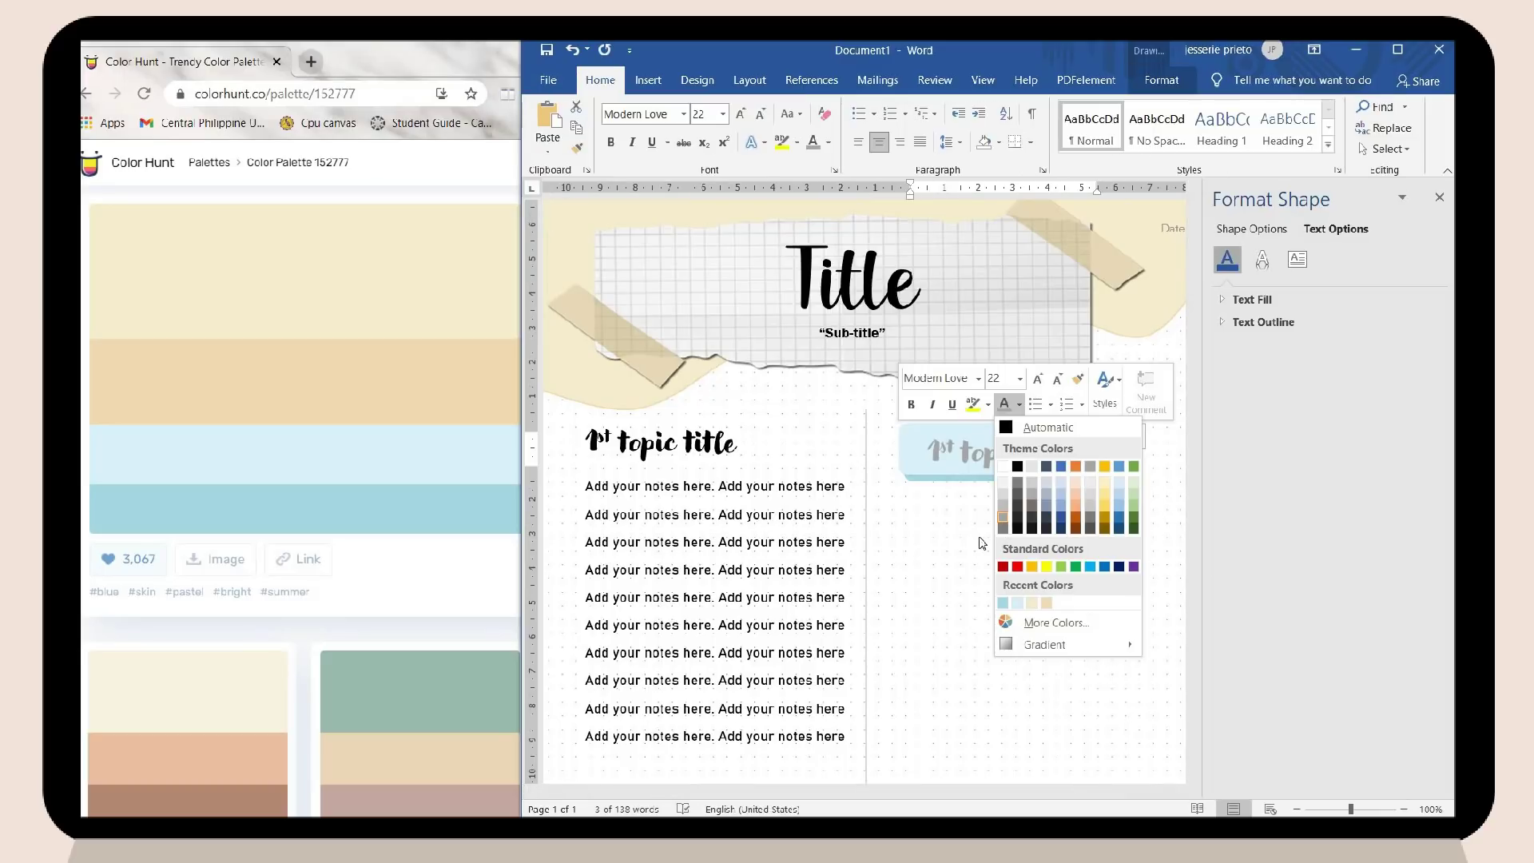
{"action": "left_click", "coordinate": [1009, 479]}
Delete the plain topic heading from the left column and place the blue title box in the space above the notes.
{"action": "left_click", "coordinate": [569, 446]}
{"action": "left_click_drag", "start_coordinate": [569, 446], "coordinate": [791, 446]}
{"action": "key", "text": "Delete"}
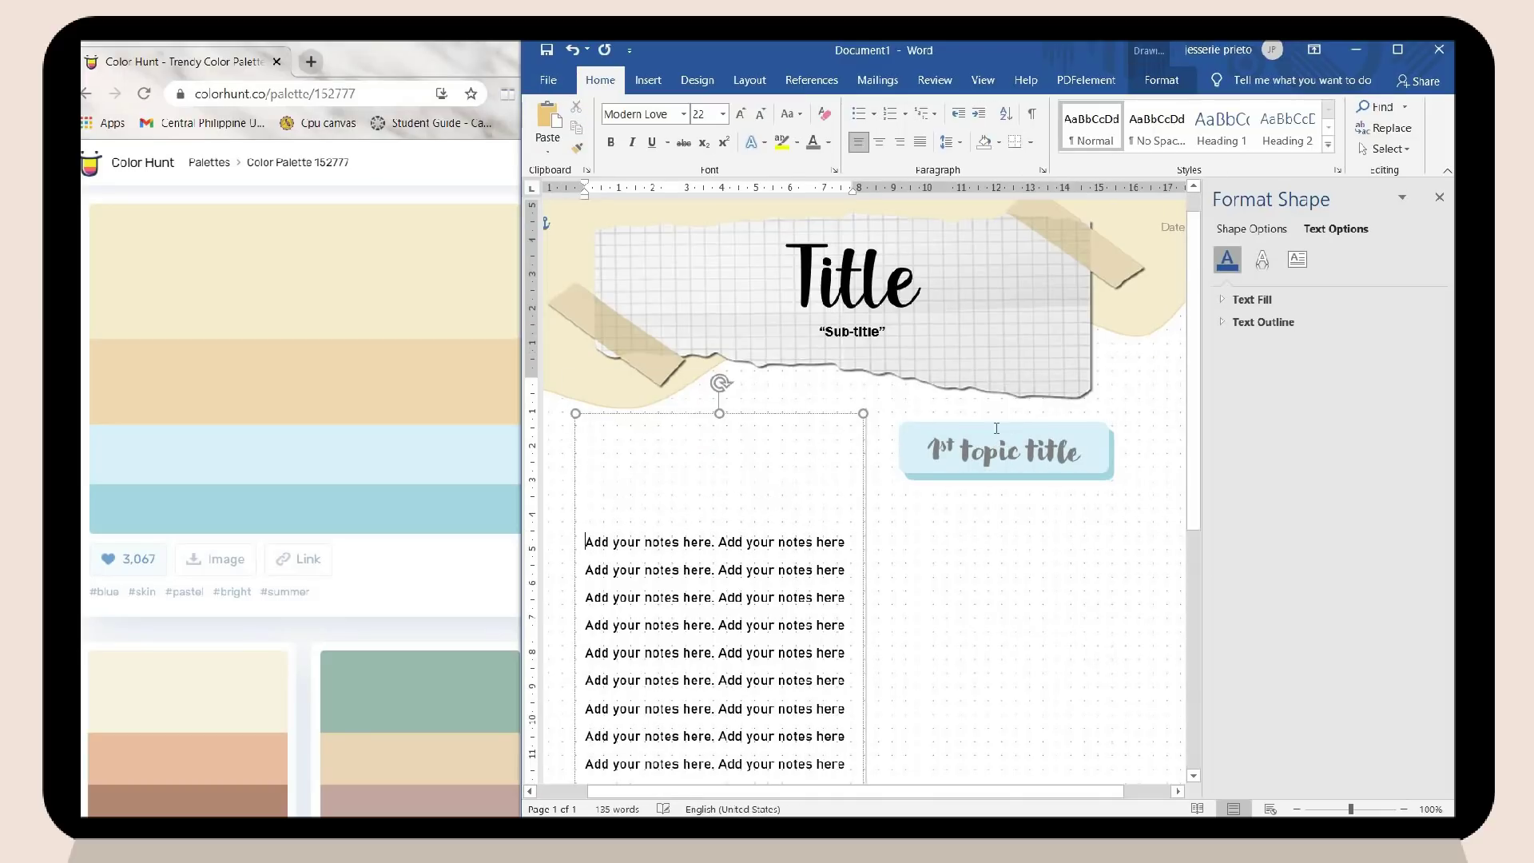
{"action": "left_click_drag", "start_coordinate": [729, 487], "coordinate": [776, 512]}
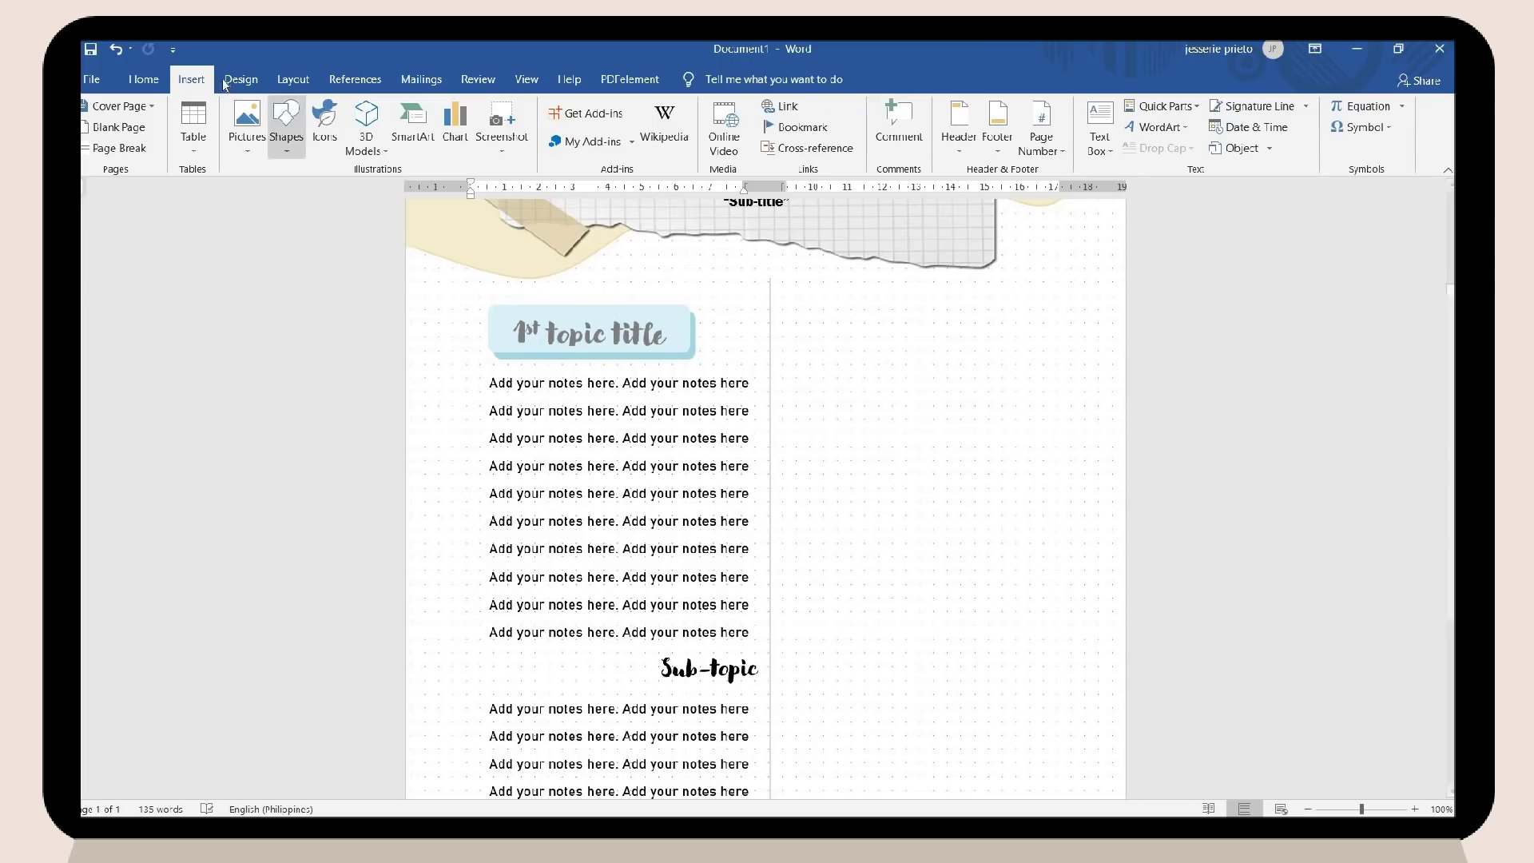
Draw a rectangle about 9.59 cm wide across the right column, fill it pale yellow and label it "Important note".
{"action": "left_click_drag", "start_coordinate": [783, 433], "coordinate": [1114, 496]}
{"action": "left_click", "coordinate": [521, 106]}
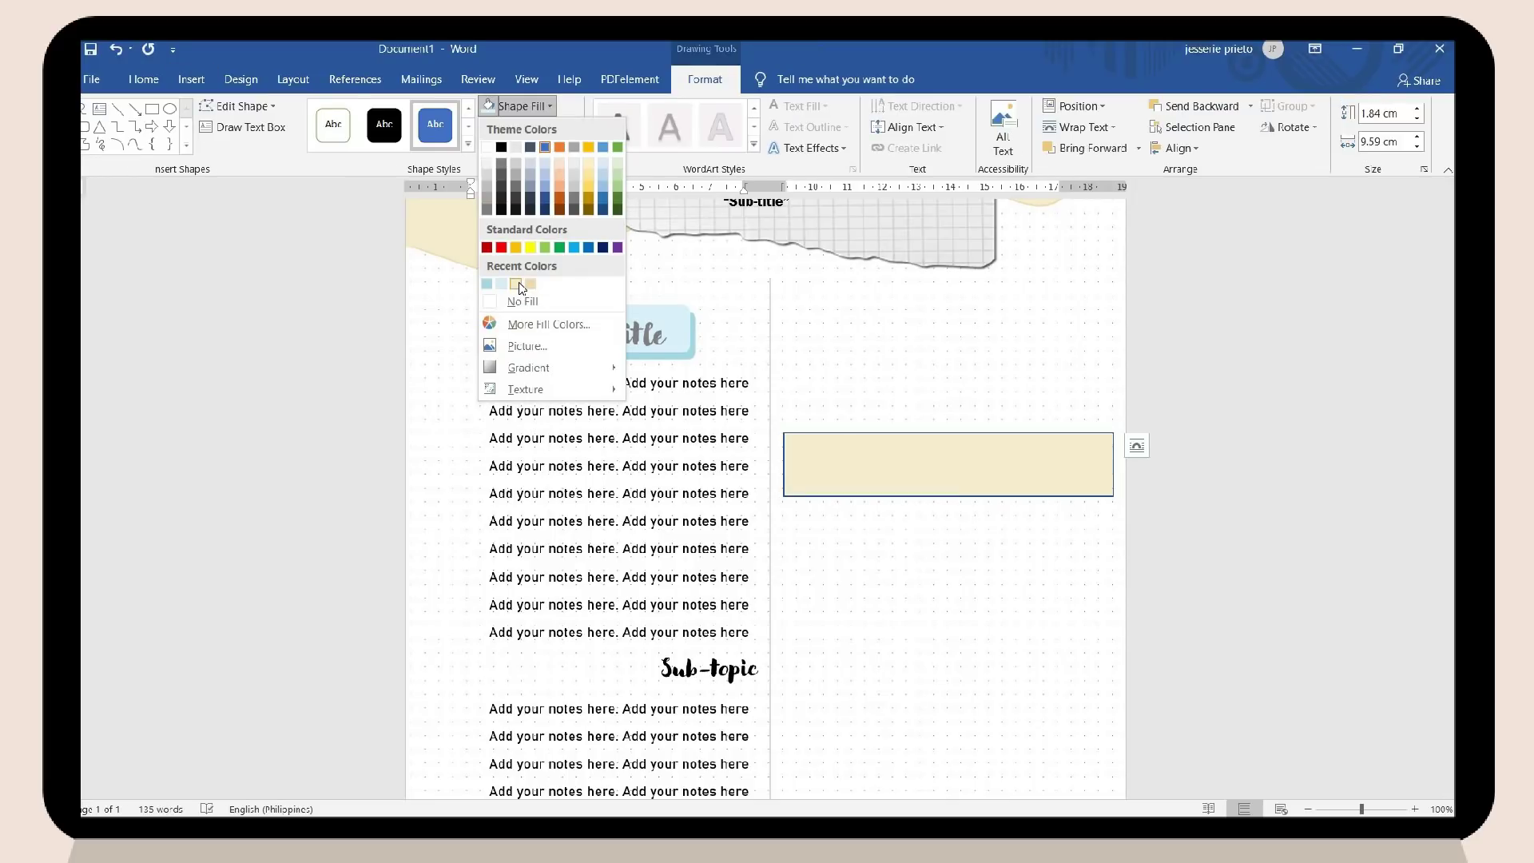
{"action": "left_click", "coordinate": [518, 284]}
{"action": "right_click", "coordinate": [945, 463]}
{"action": "left_click", "coordinate": [993, 196]}
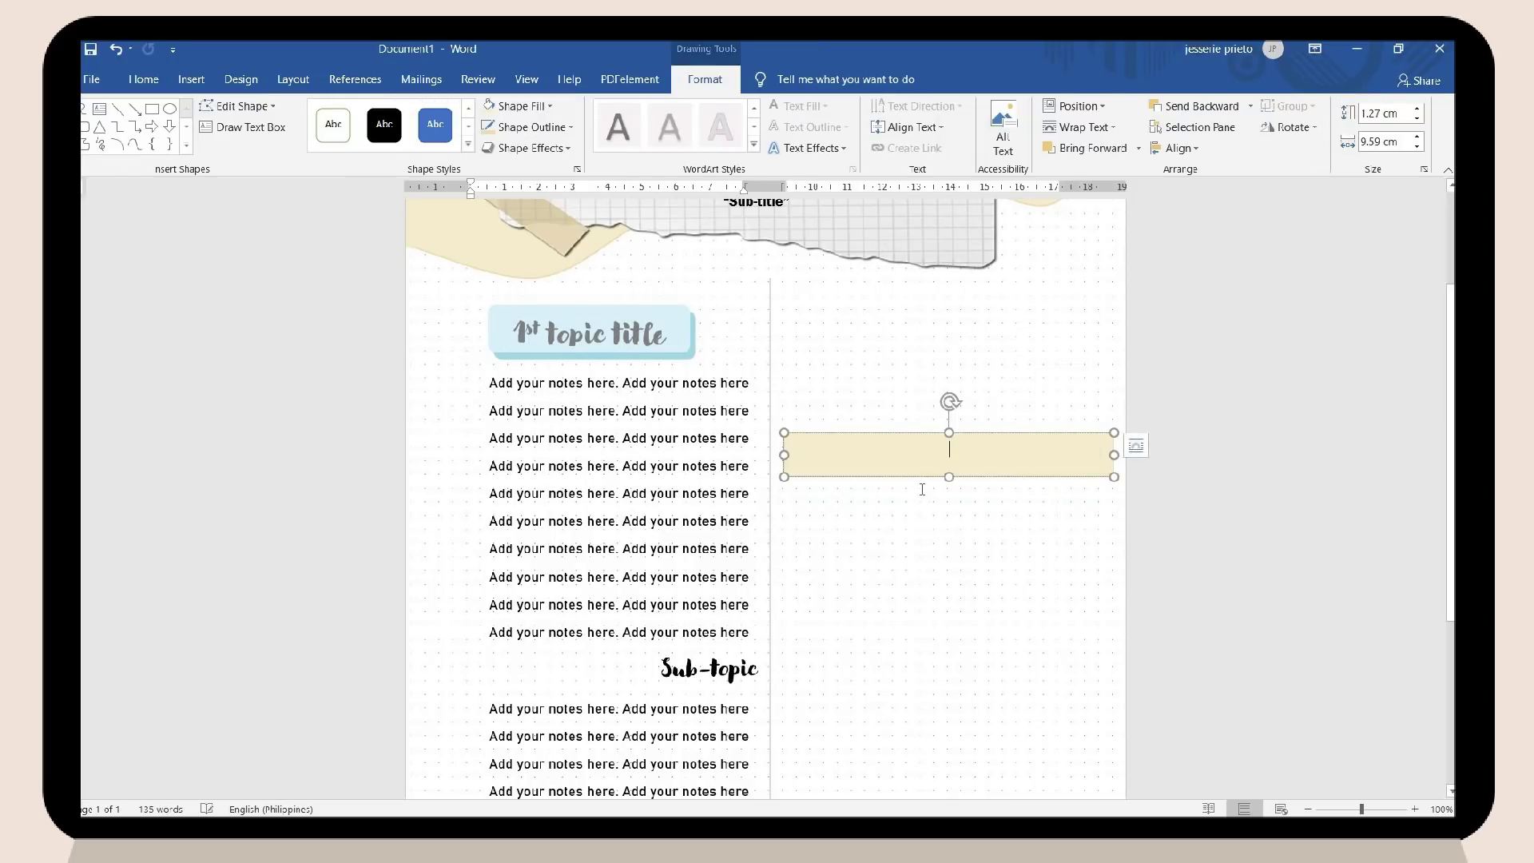
{"action": "type", "text": "Important note"}
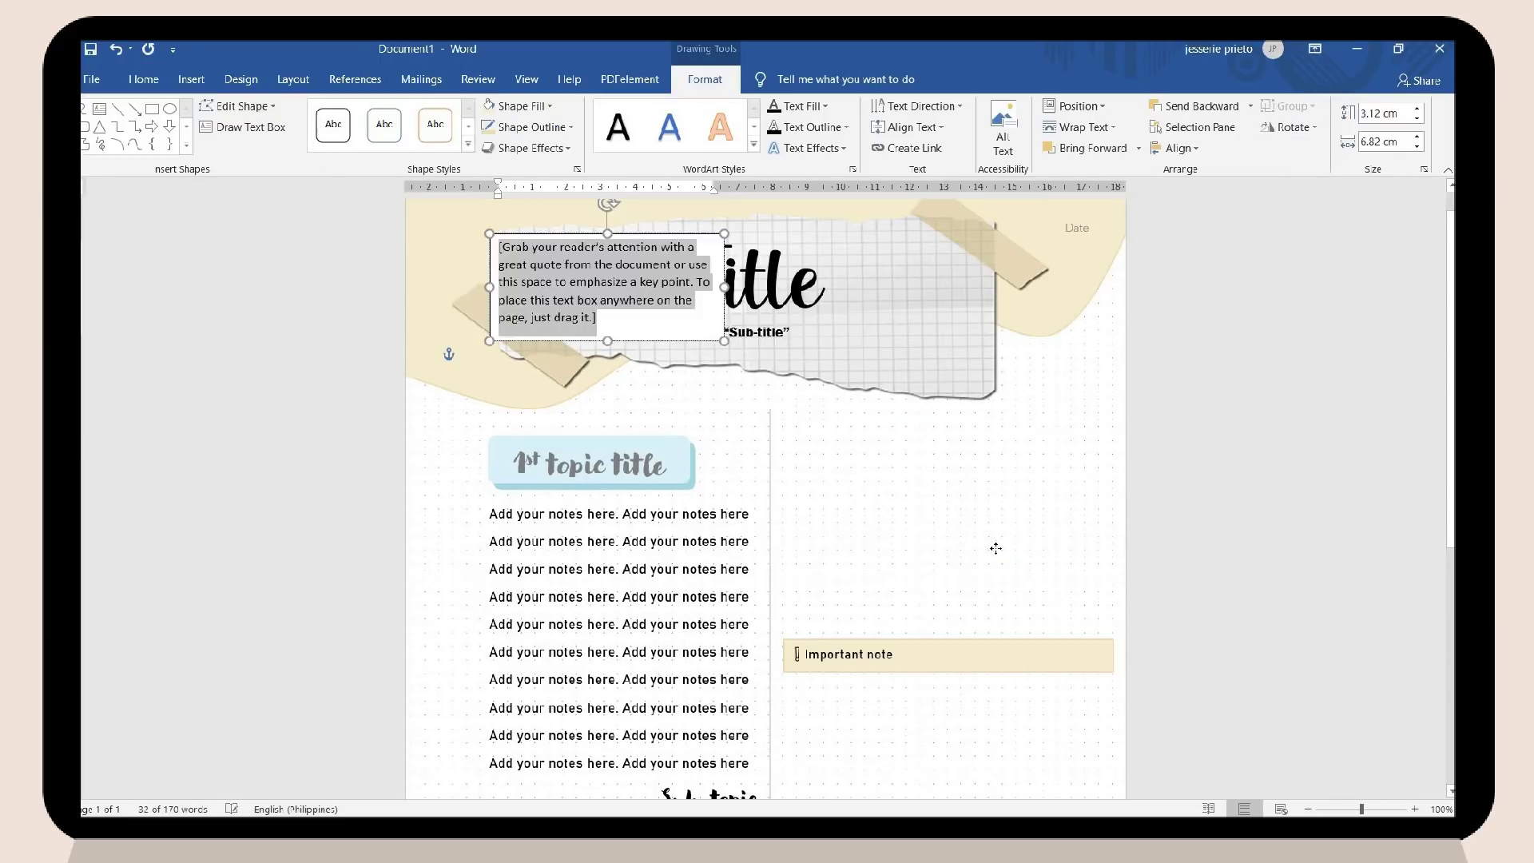
Move the new simple text box into the right column and replace its placeholder with "Add your notes here" lines.
{"action": "left_click_drag", "start_coordinate": [617, 346], "coordinate": [909, 537]}
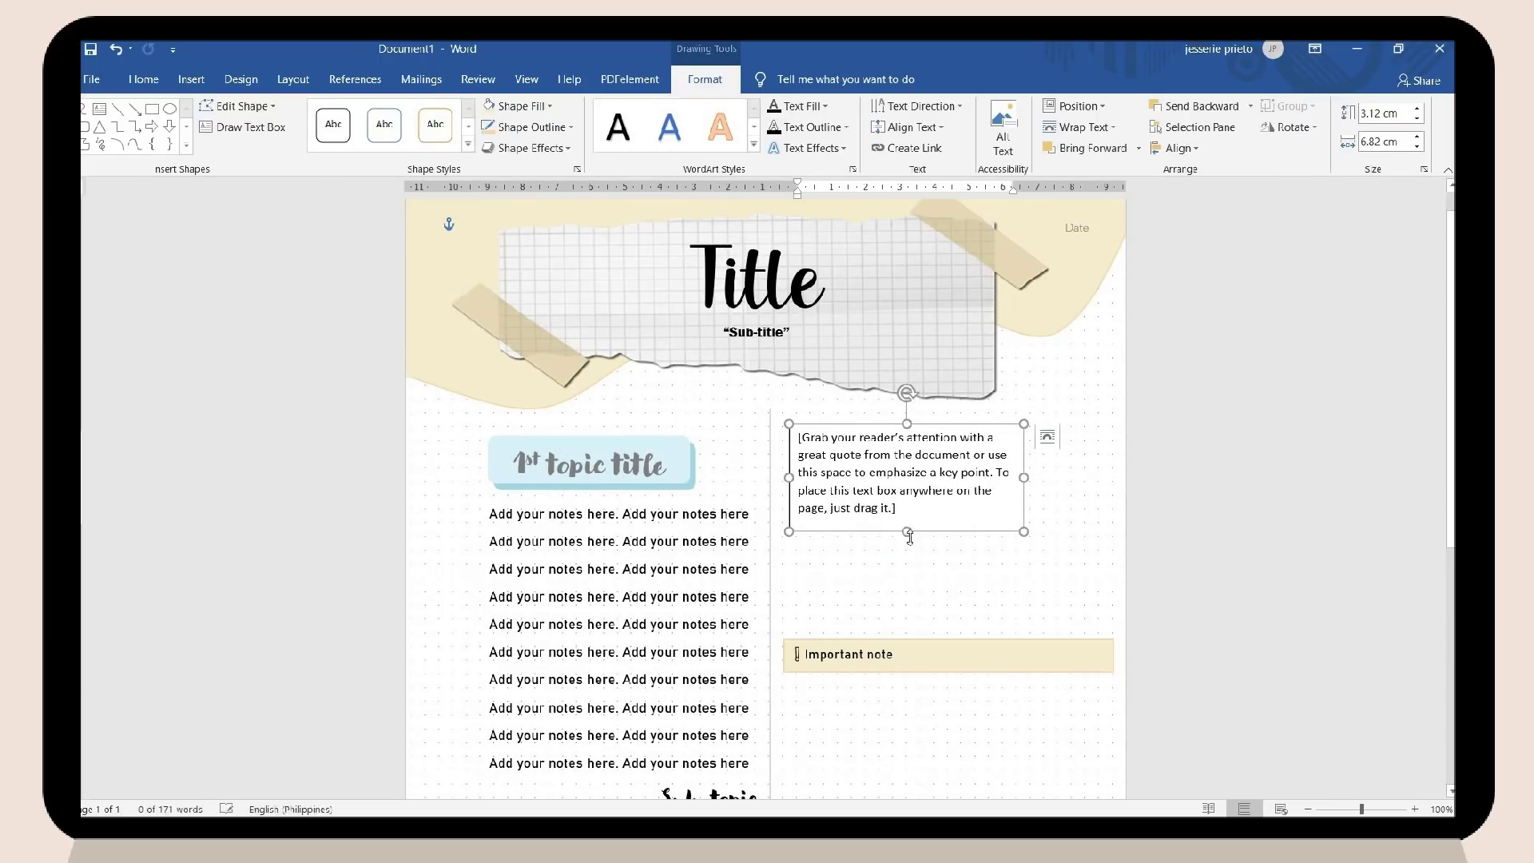
{"action": "type", "text": "Add your notes here. Add your notes here Add your notes here. Add your notes here Add your notes here. Add your notes here Add your notes here. Add your notes here Add your notes here. Add your notes here Add your notes here. Add your notes here Add your notes here. Add your notes here Add your notes here. Add your notes here"}
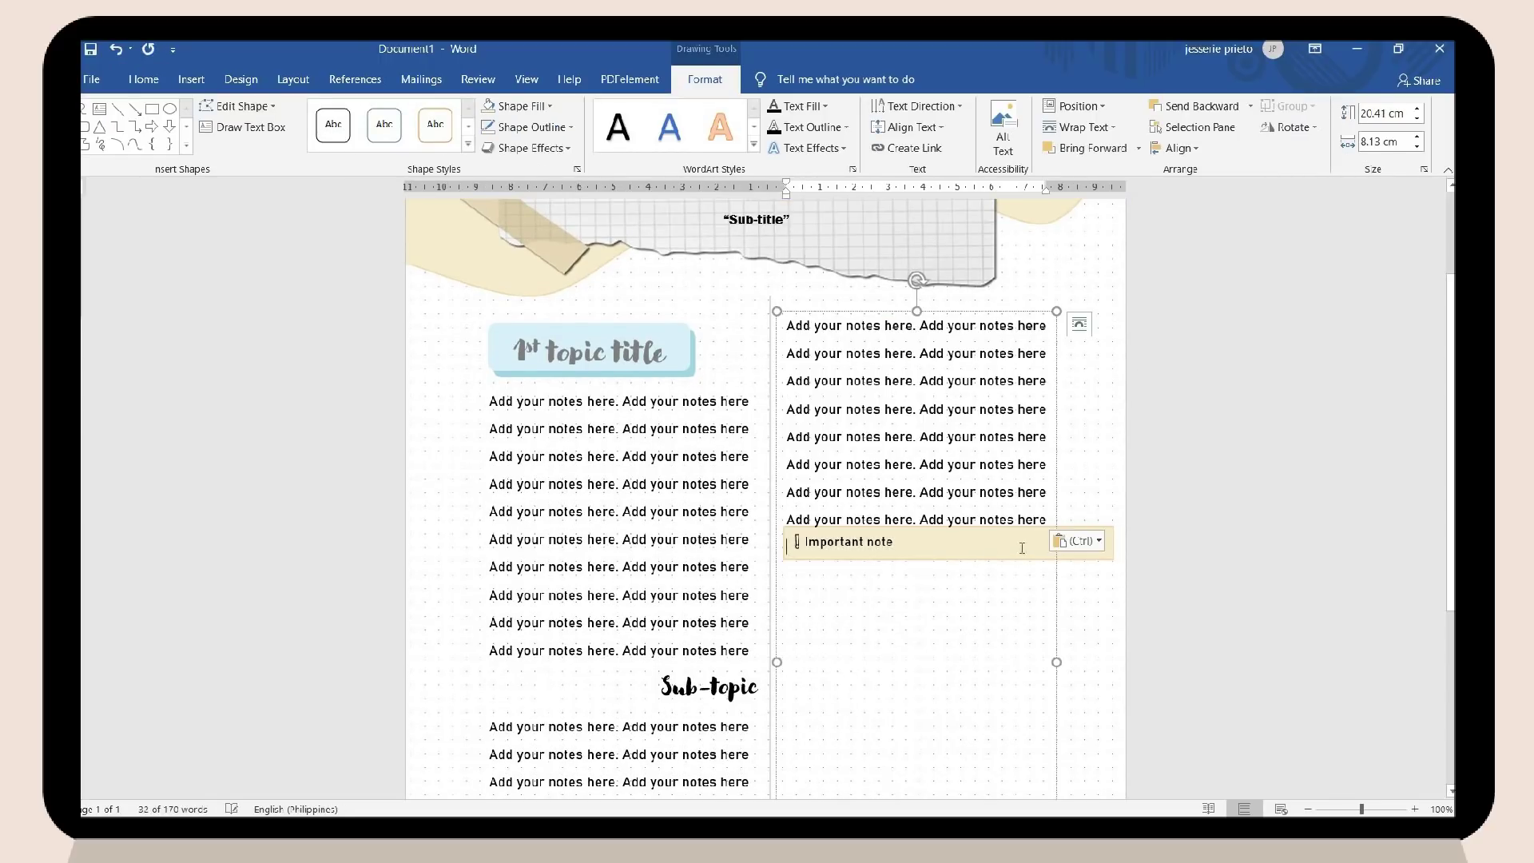
Draw a light-blue rectangle about 3.45 by 7.75 cm below the right column's notes and set its "Title" heading in Berlin Sans FB, size 14.
{"action": "left_click_drag", "start_coordinate": [785, 453], "coordinate": [1051, 572]}
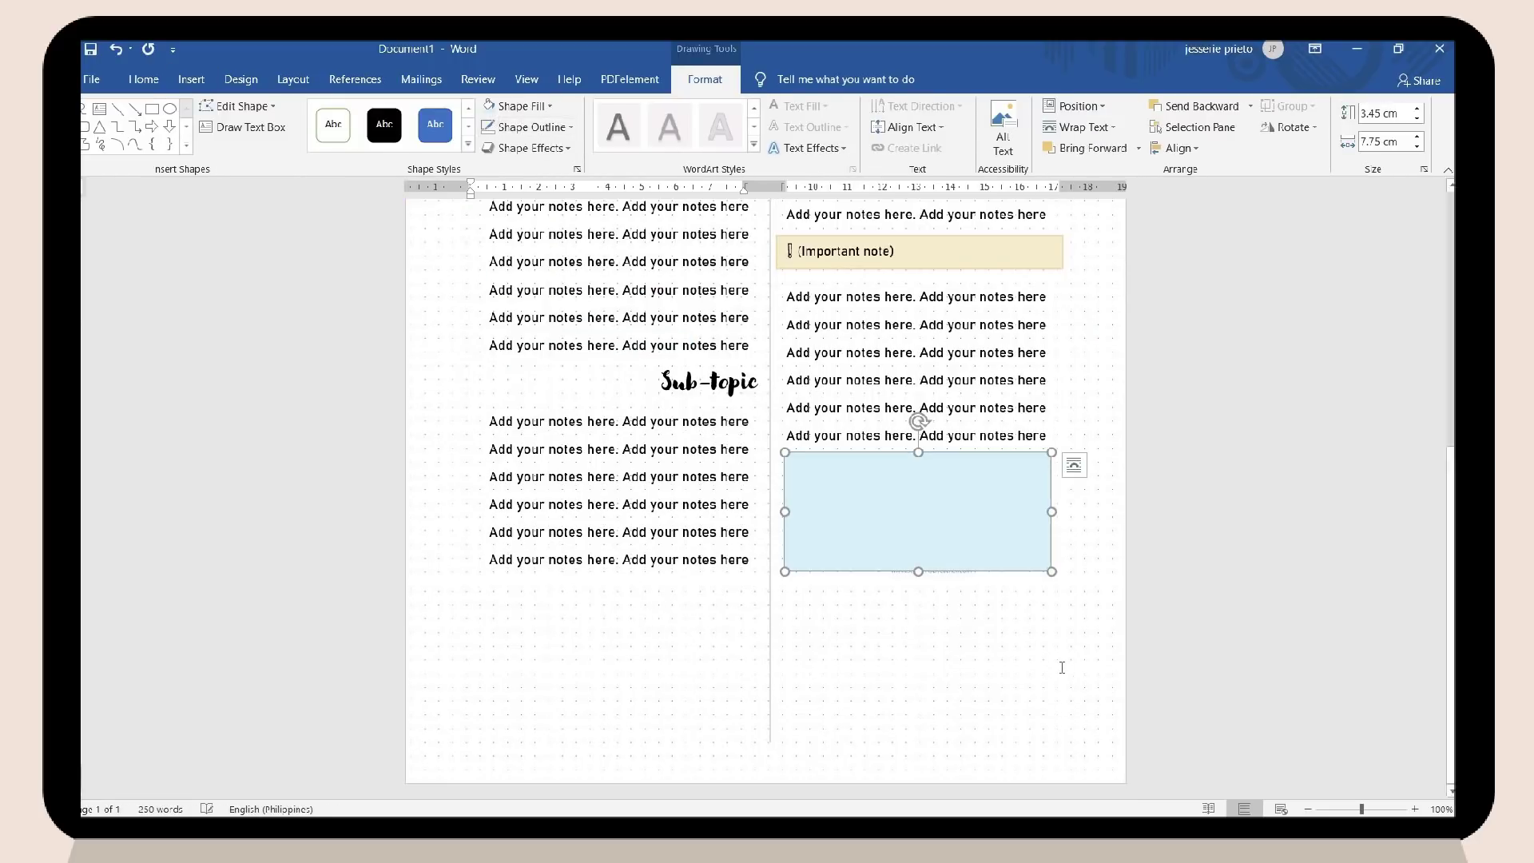
{"action": "type", "text": "Add"}
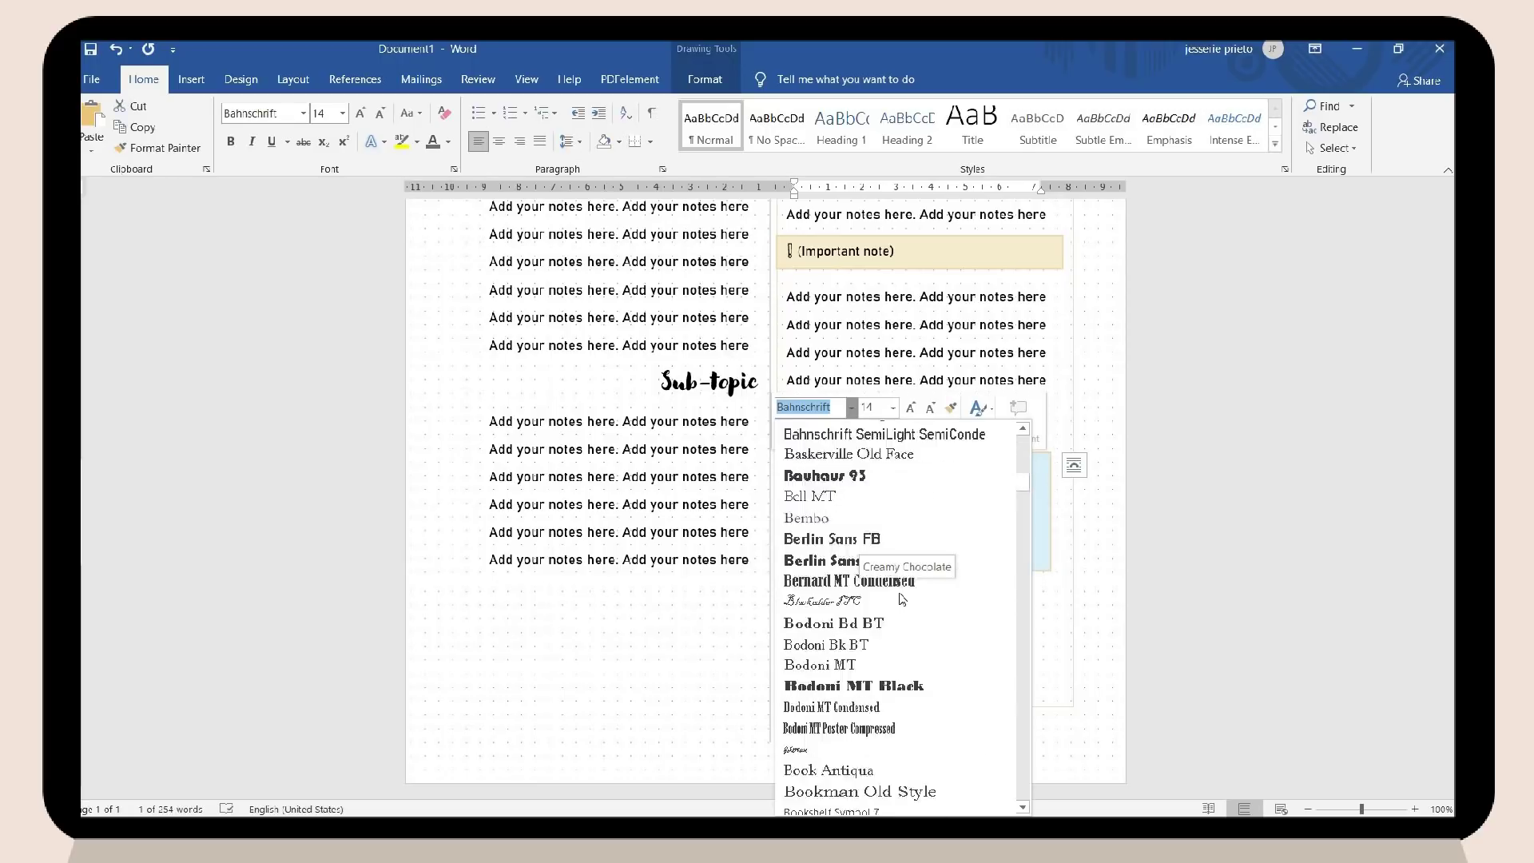
{"action": "scroll", "coordinate": [908, 487], "scroll_direction": "down", "scroll_amount": 3}
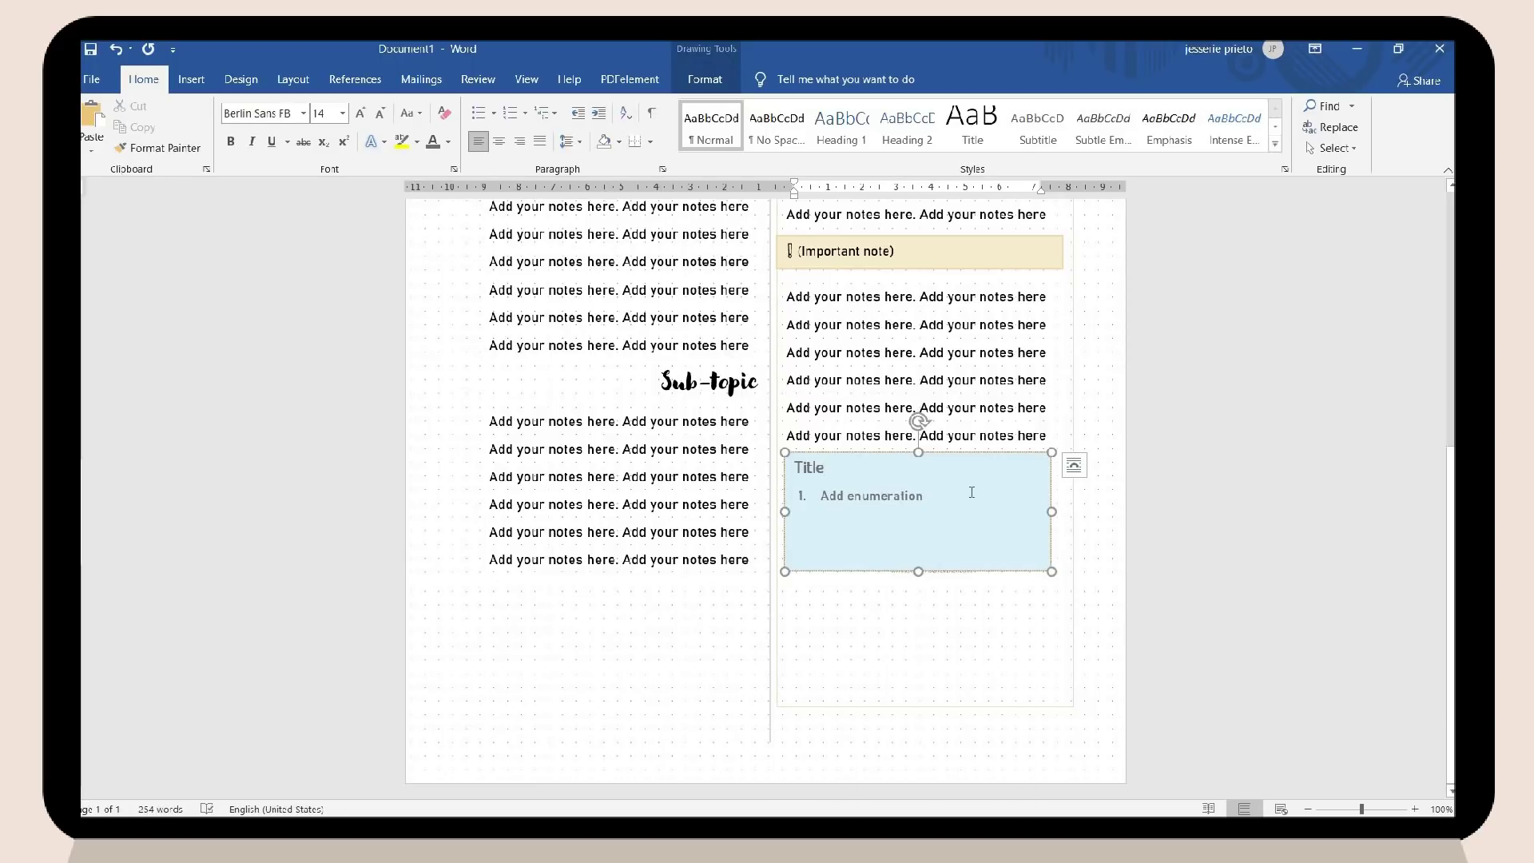
Continue the numbered list in the blue box below "Add enumeration" with the items "Hello", "Hi" and "Hola!".
{"action": "left_click", "coordinate": [971, 492]}
{"action": "key", "text": "Return"}
{"action": "type", "text": "Hello"}
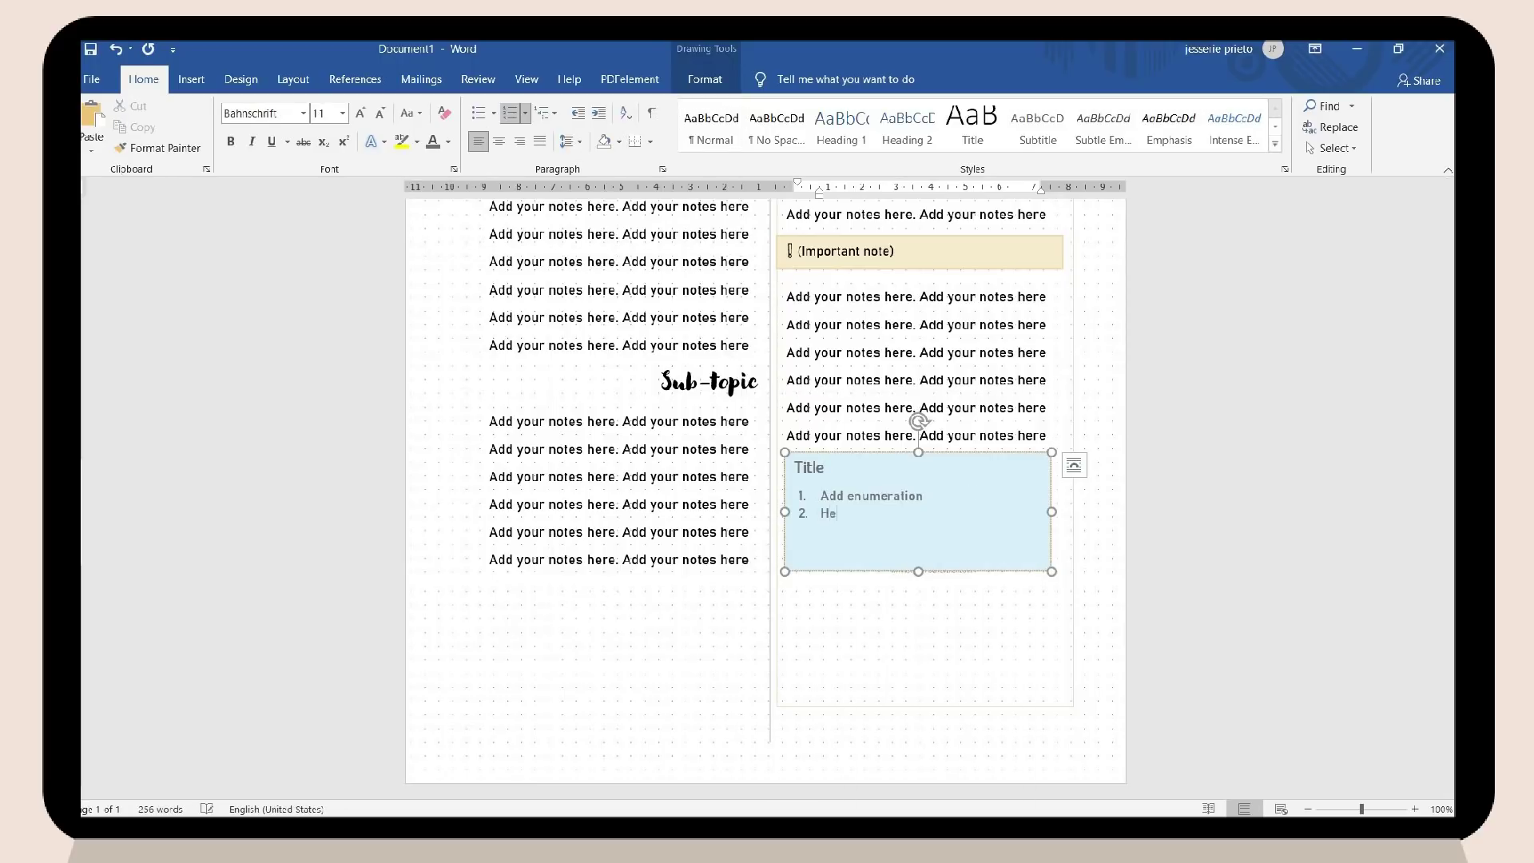
{"action": "key", "text": "Return"}
{"action": "type", "text": "Hi"}
{"action": "key", "text": "Return"}
{"action": "type", "text": "Hola"}
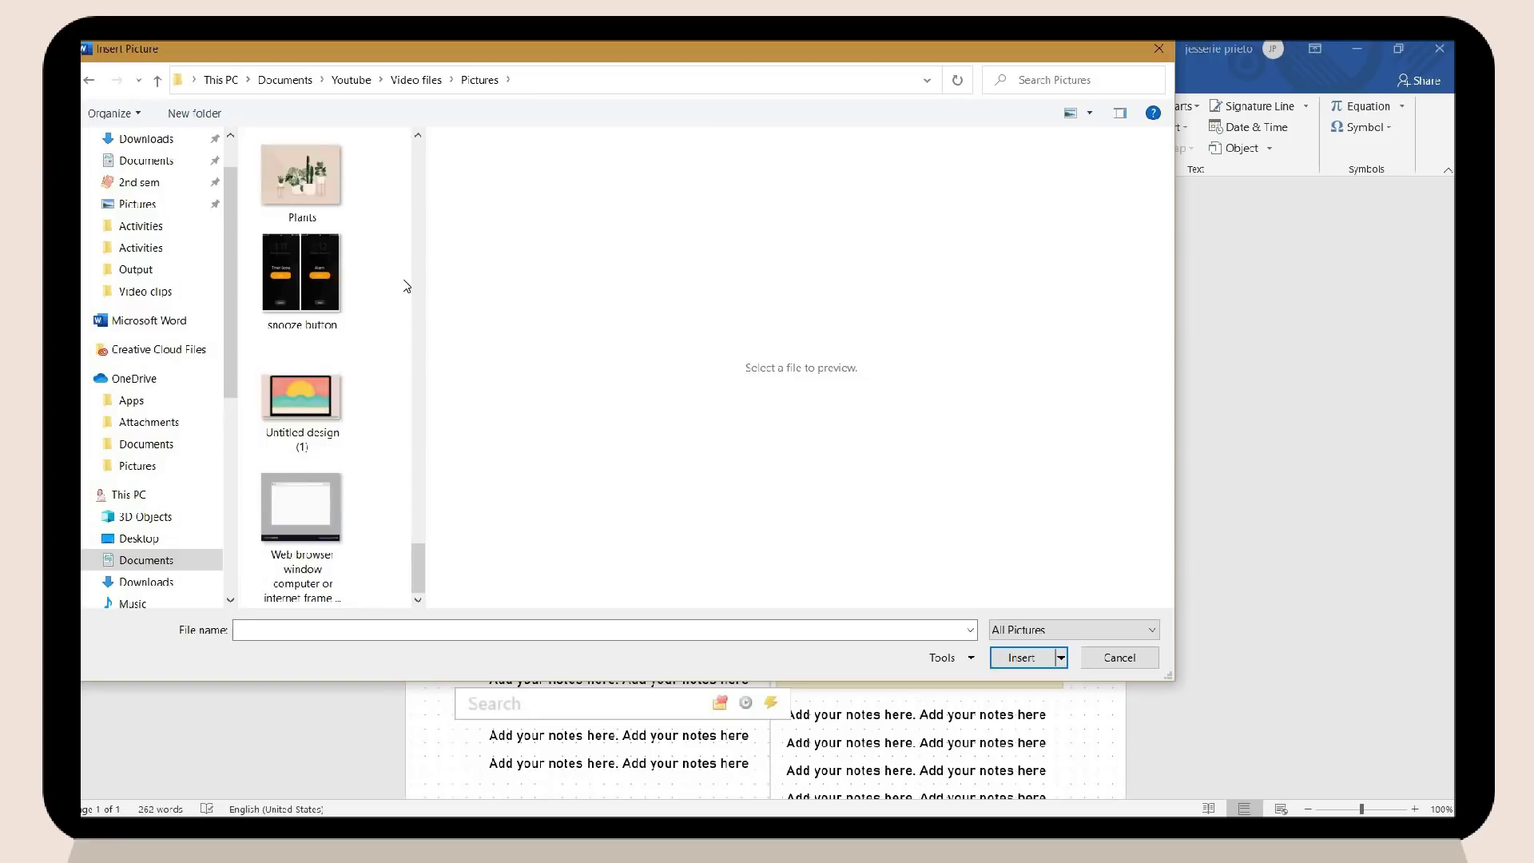
Insert the Plants picture, apply text wrapping to it and place it at the top of the right column above the notes.
{"action": "scroll", "coordinate": [381, 347], "scroll_direction": "up", "scroll_amount": 2}
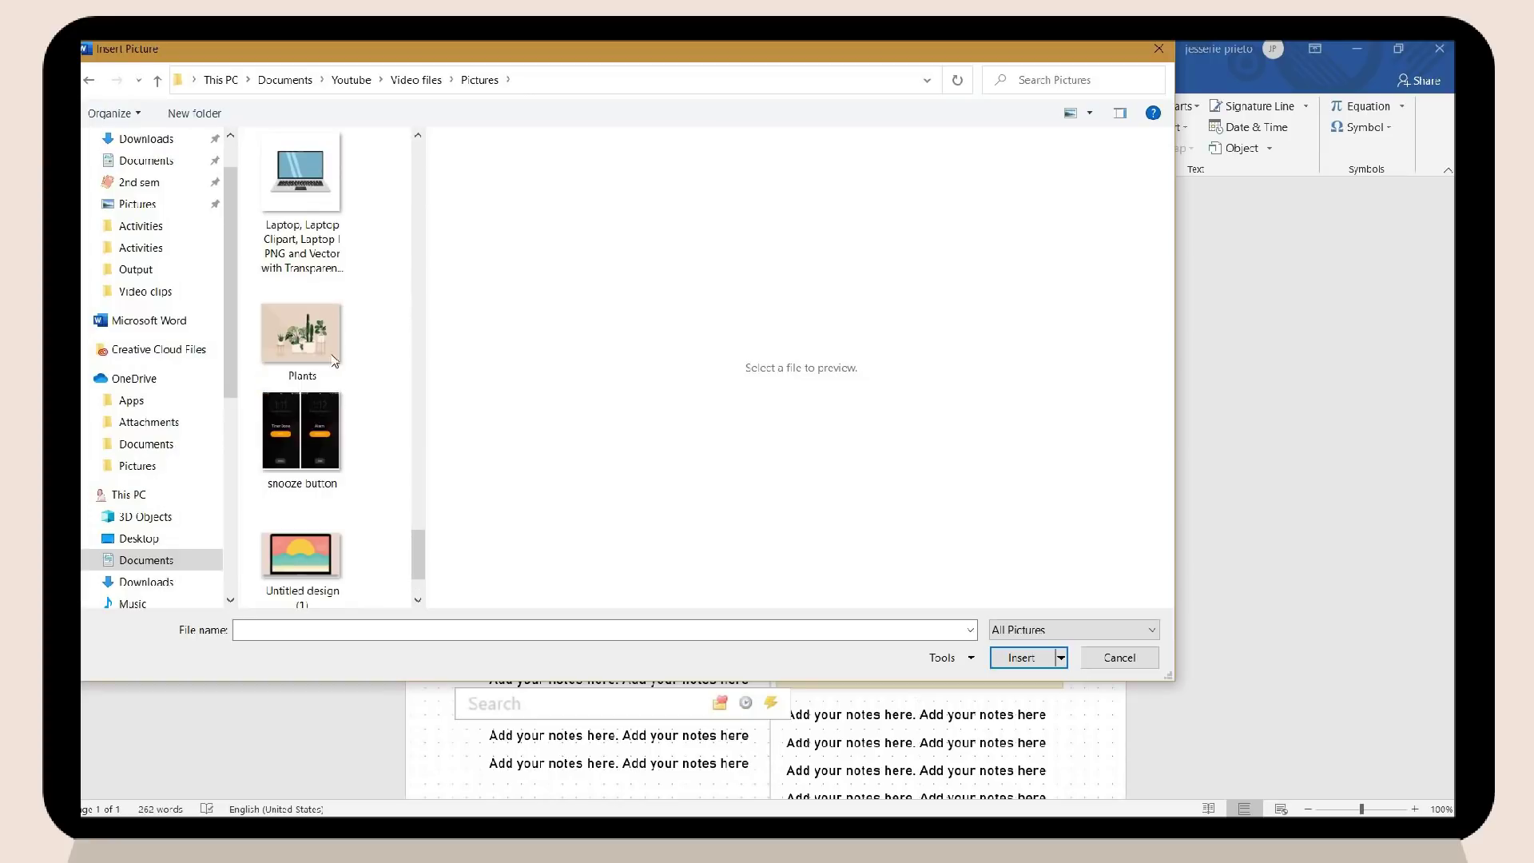
{"action": "left_click", "coordinate": [375, 345]}
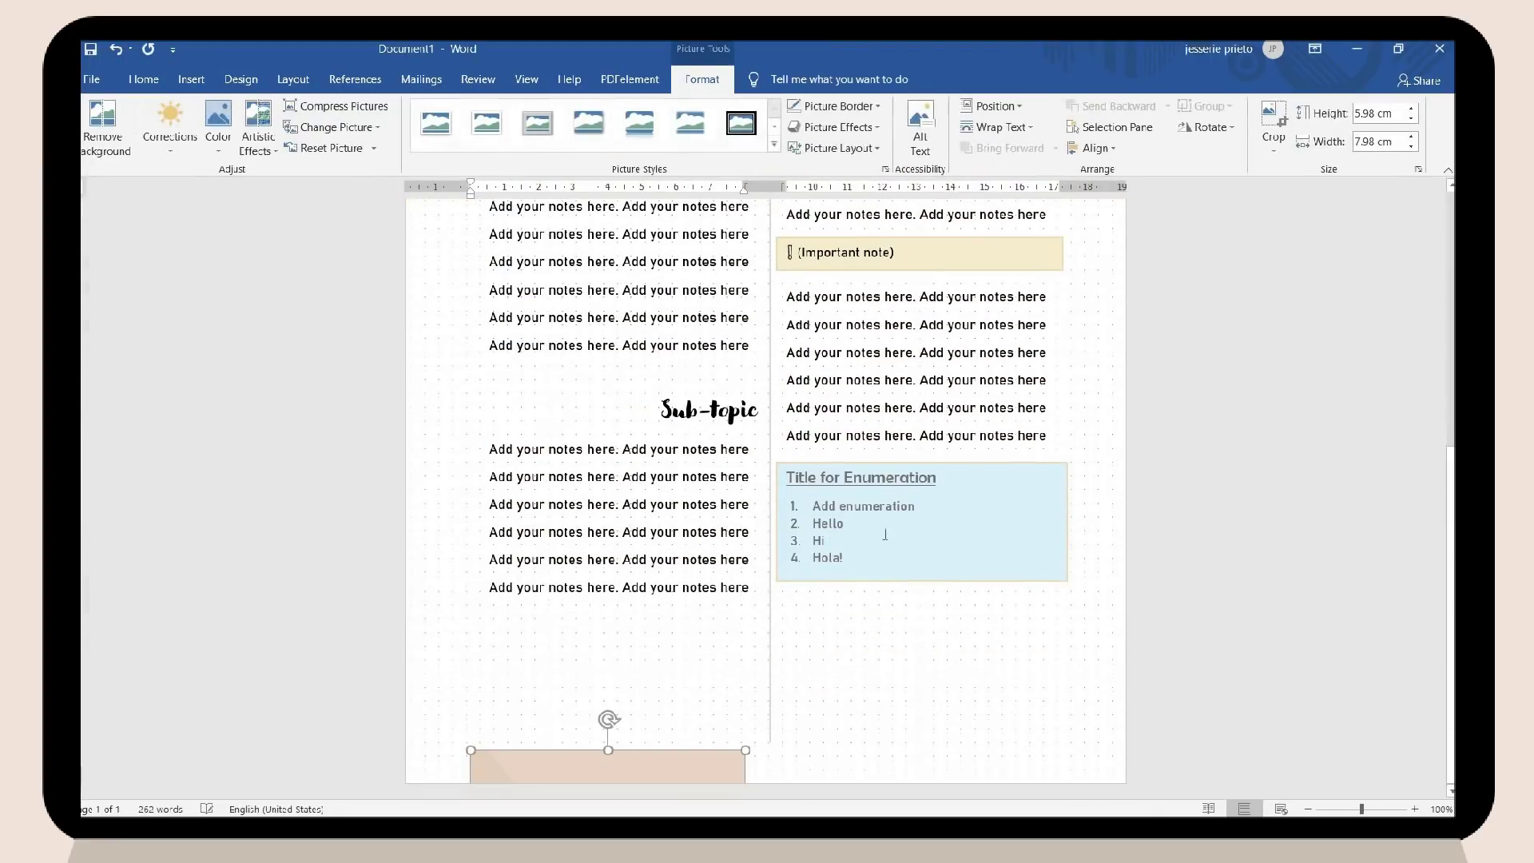
{"action": "left_click", "coordinate": [768, 763]}
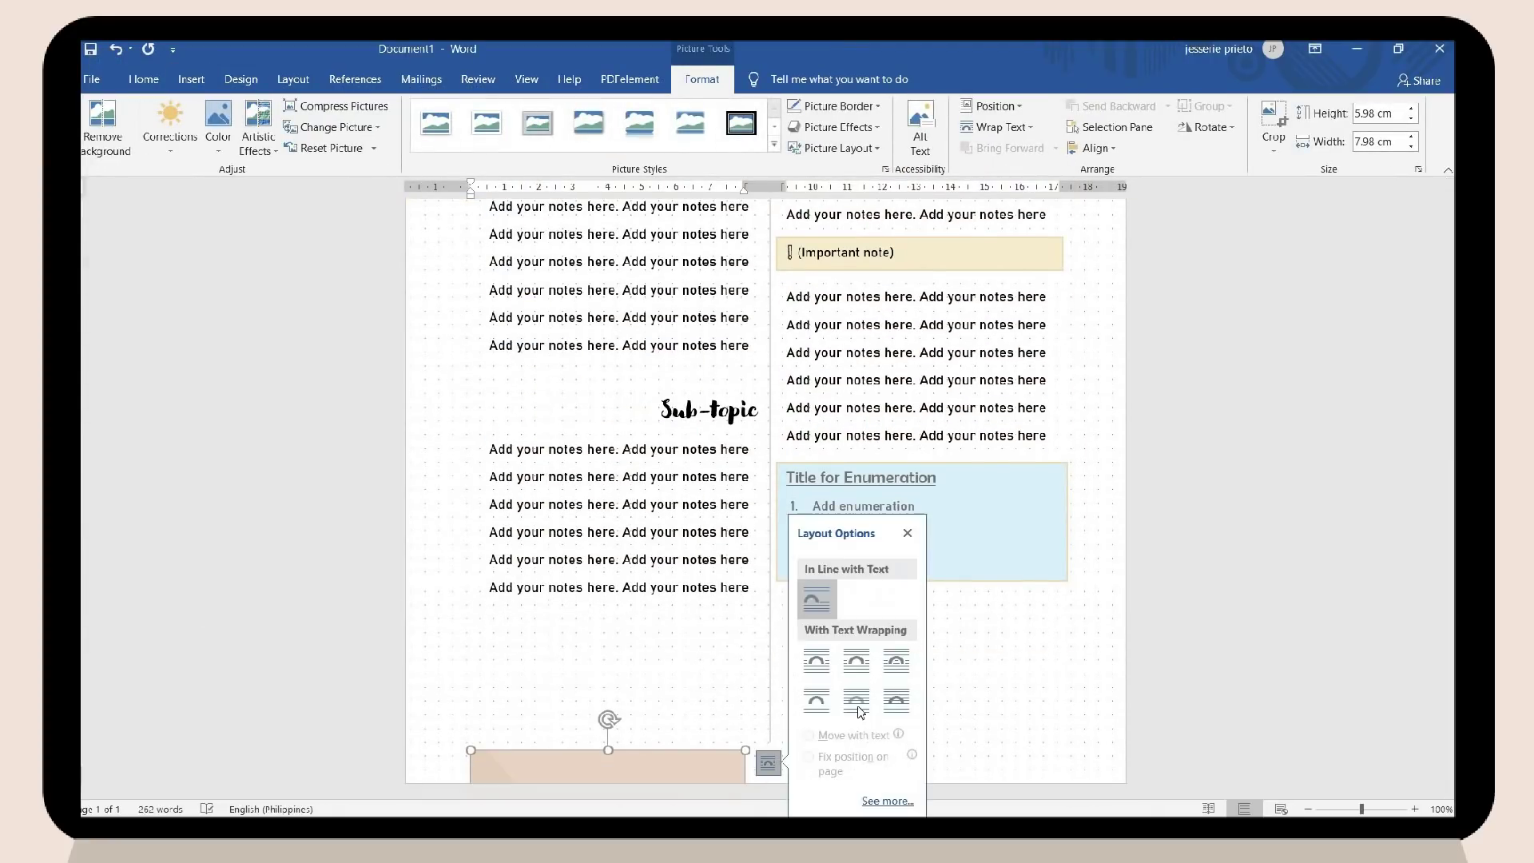
{"action": "left_click", "coordinate": [899, 660]}
{"action": "left_click_drag", "start_coordinate": [982, 658], "coordinate": [1034, 624]}
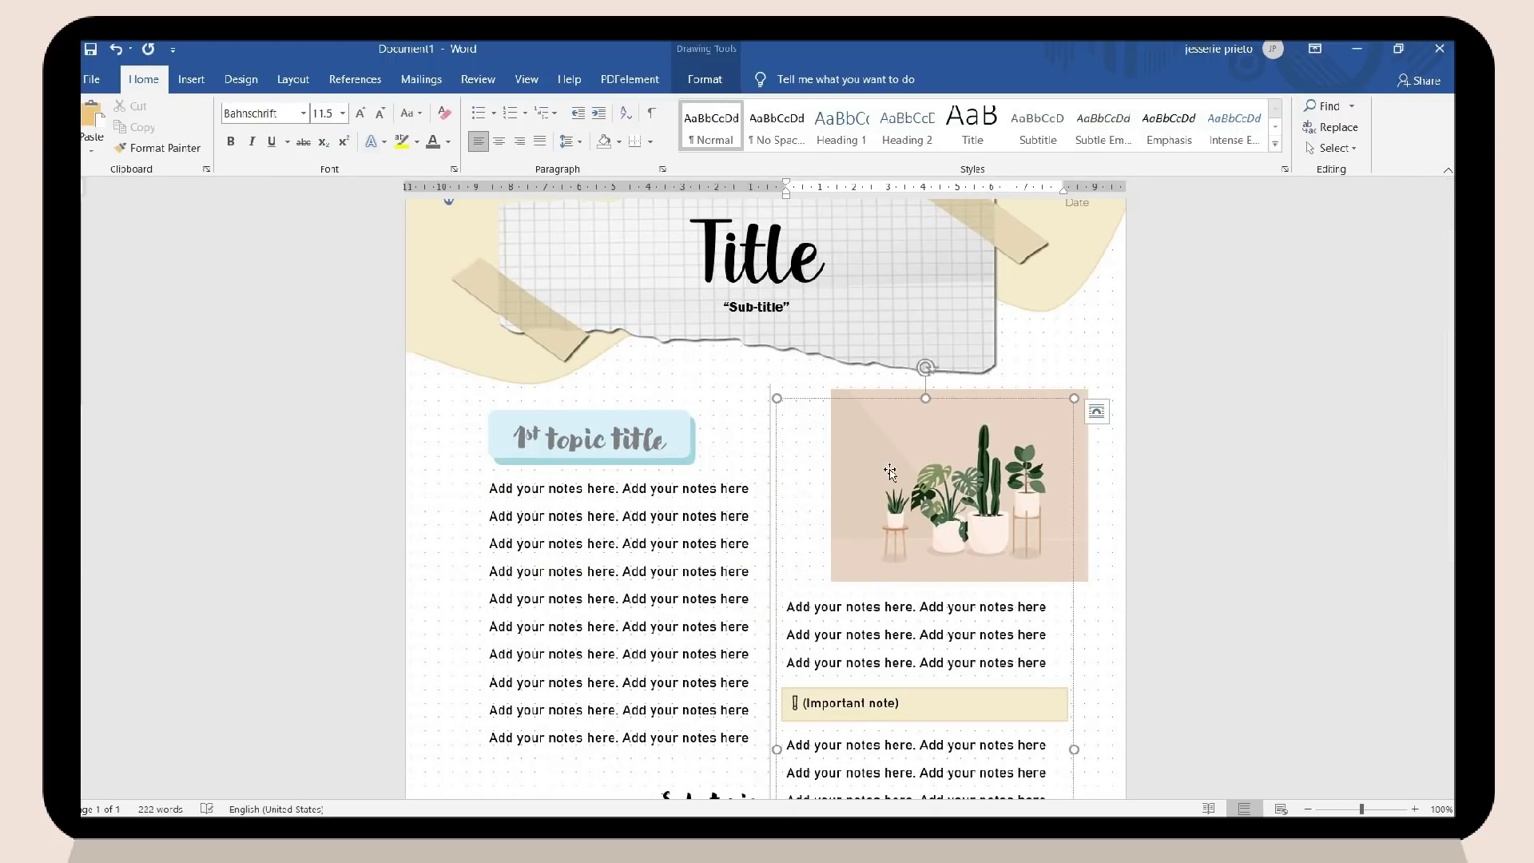
Insert the "aesthetic stickers for journaling" picture, crop it to the taped dried-flower sticker and place it in the page's lower-left corner.
{"action": "left_click", "coordinate": [802, 405]}
{"action": "scroll", "coordinate": [803, 405], "scroll_direction": "up", "scroll_amount": 1}
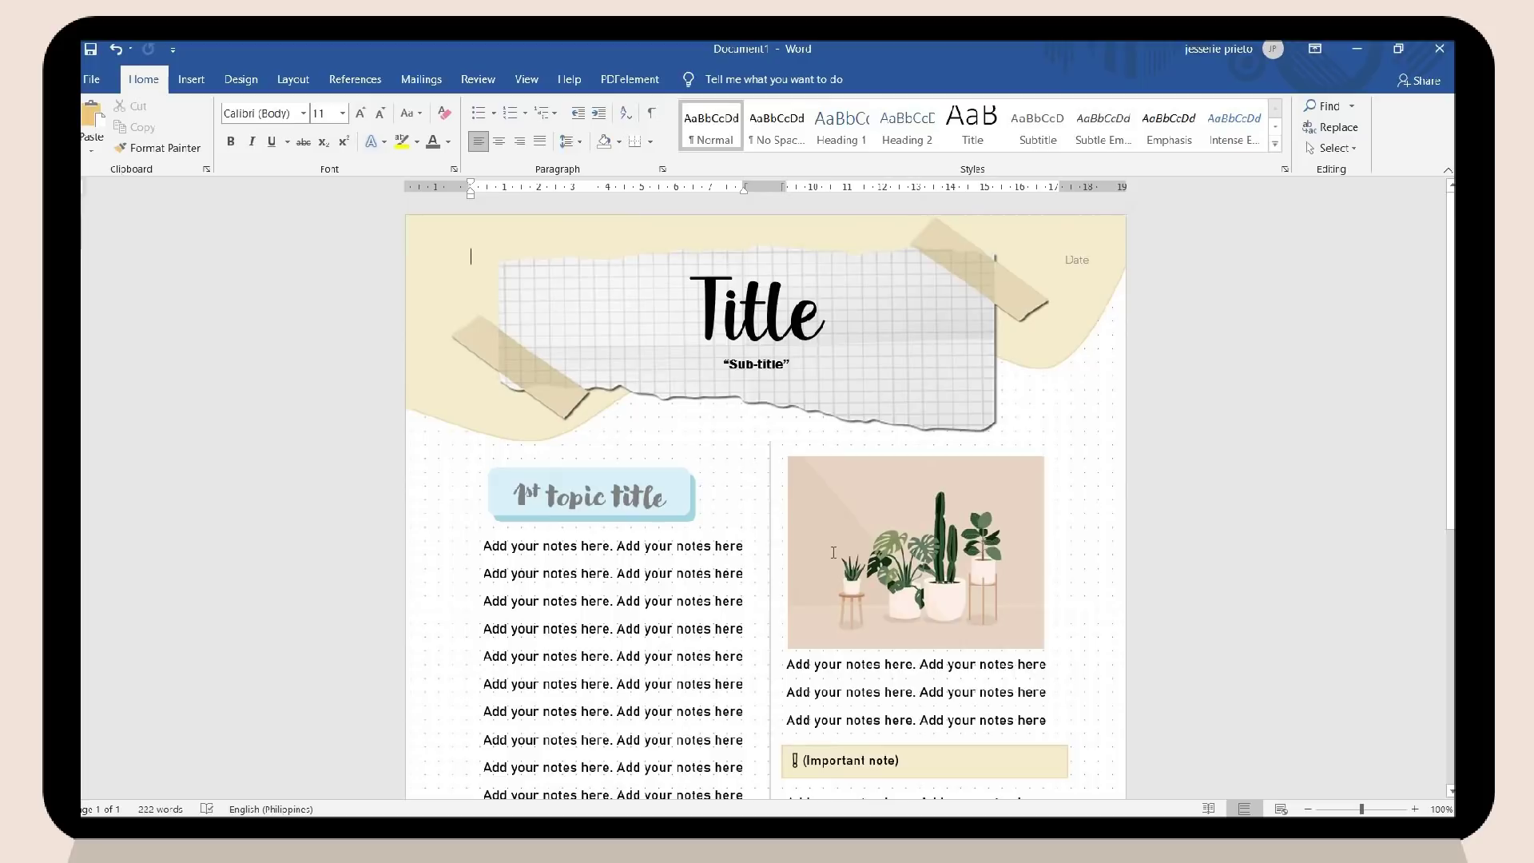
{"action": "scroll", "coordinate": [833, 552], "scroll_direction": "down", "scroll_amount": 5}
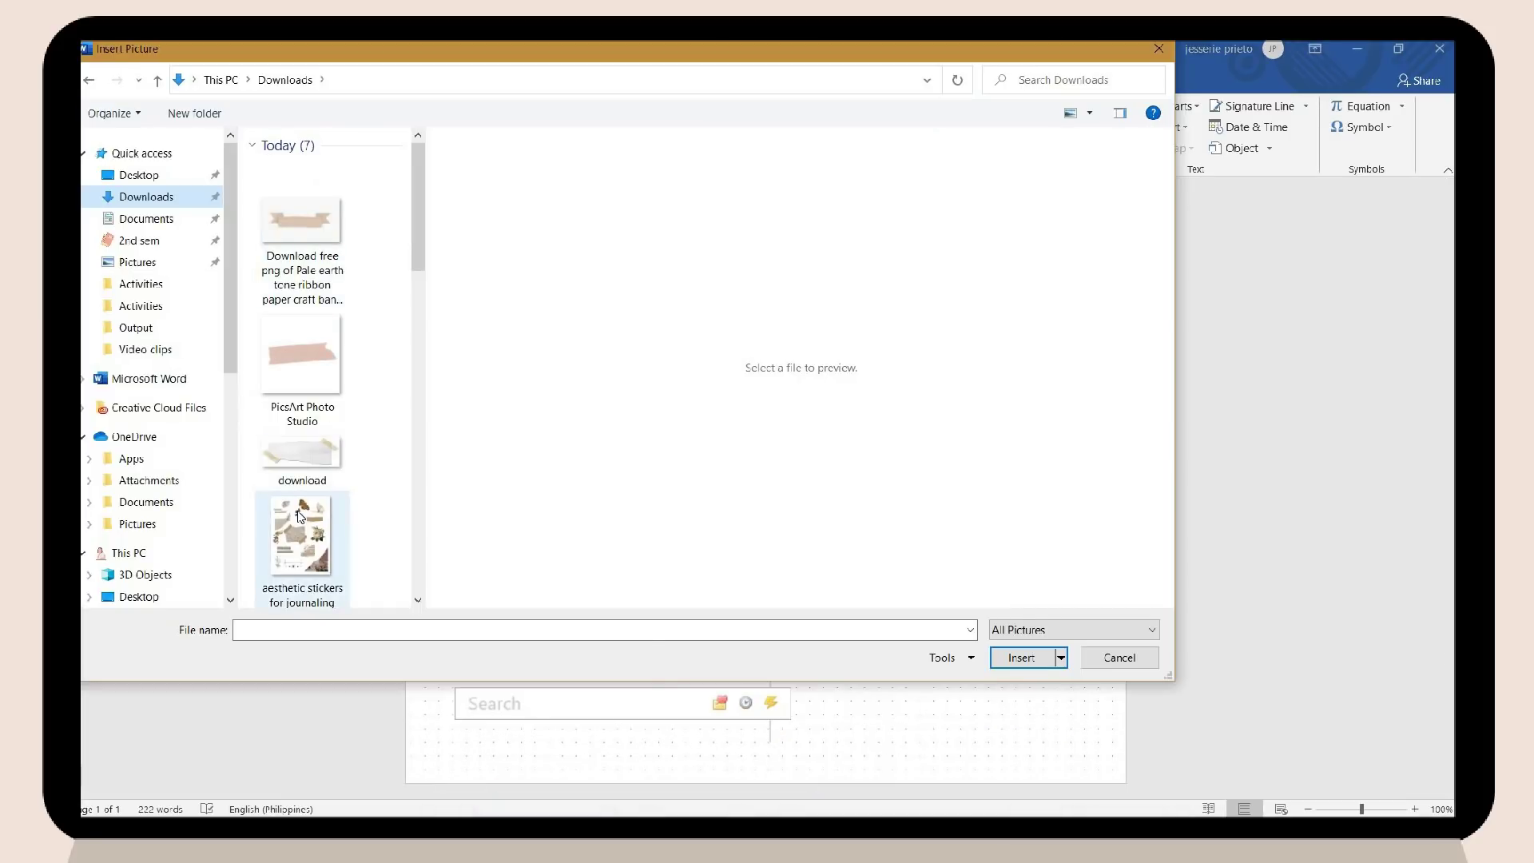
{"action": "double_click", "coordinate": [300, 516]}
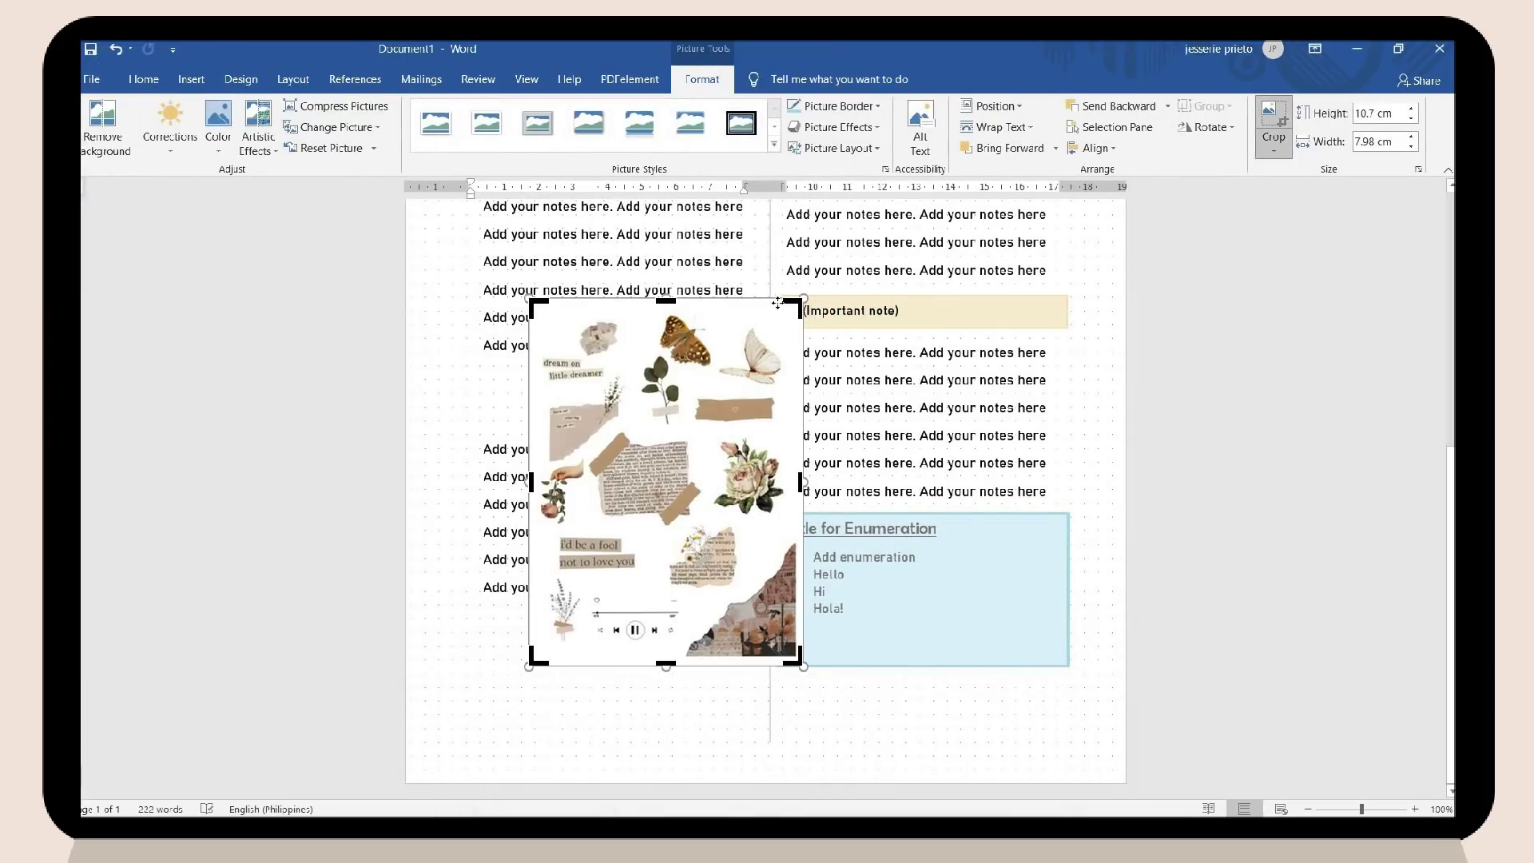
{"action": "left_click_drag", "start_coordinate": [777, 303], "coordinate": [582, 574]}
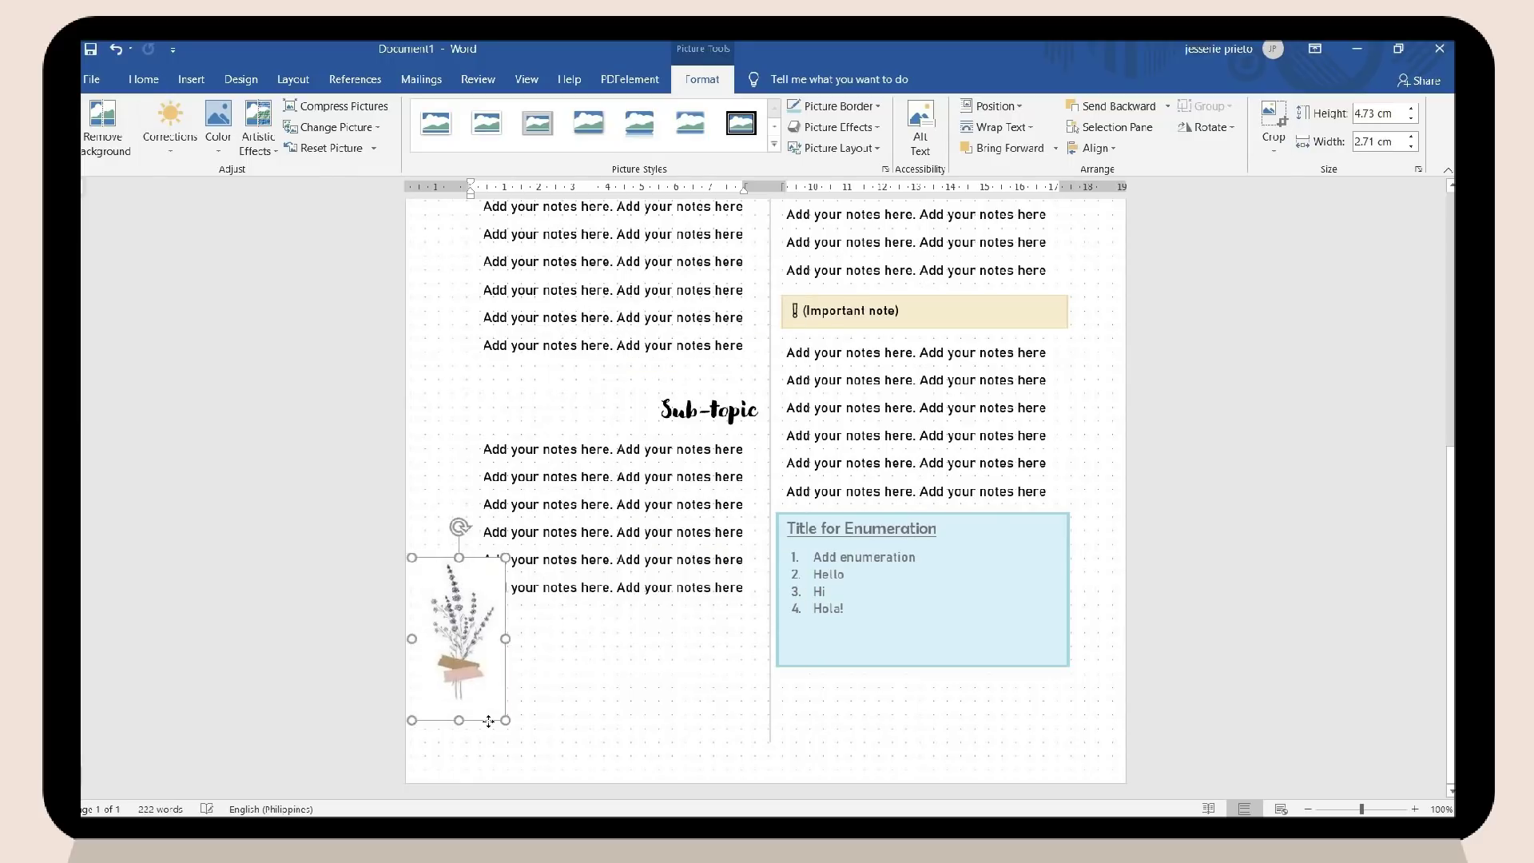
{"action": "left_click", "coordinate": [600, 639]}
{"action": "left_click", "coordinate": [467, 649]}
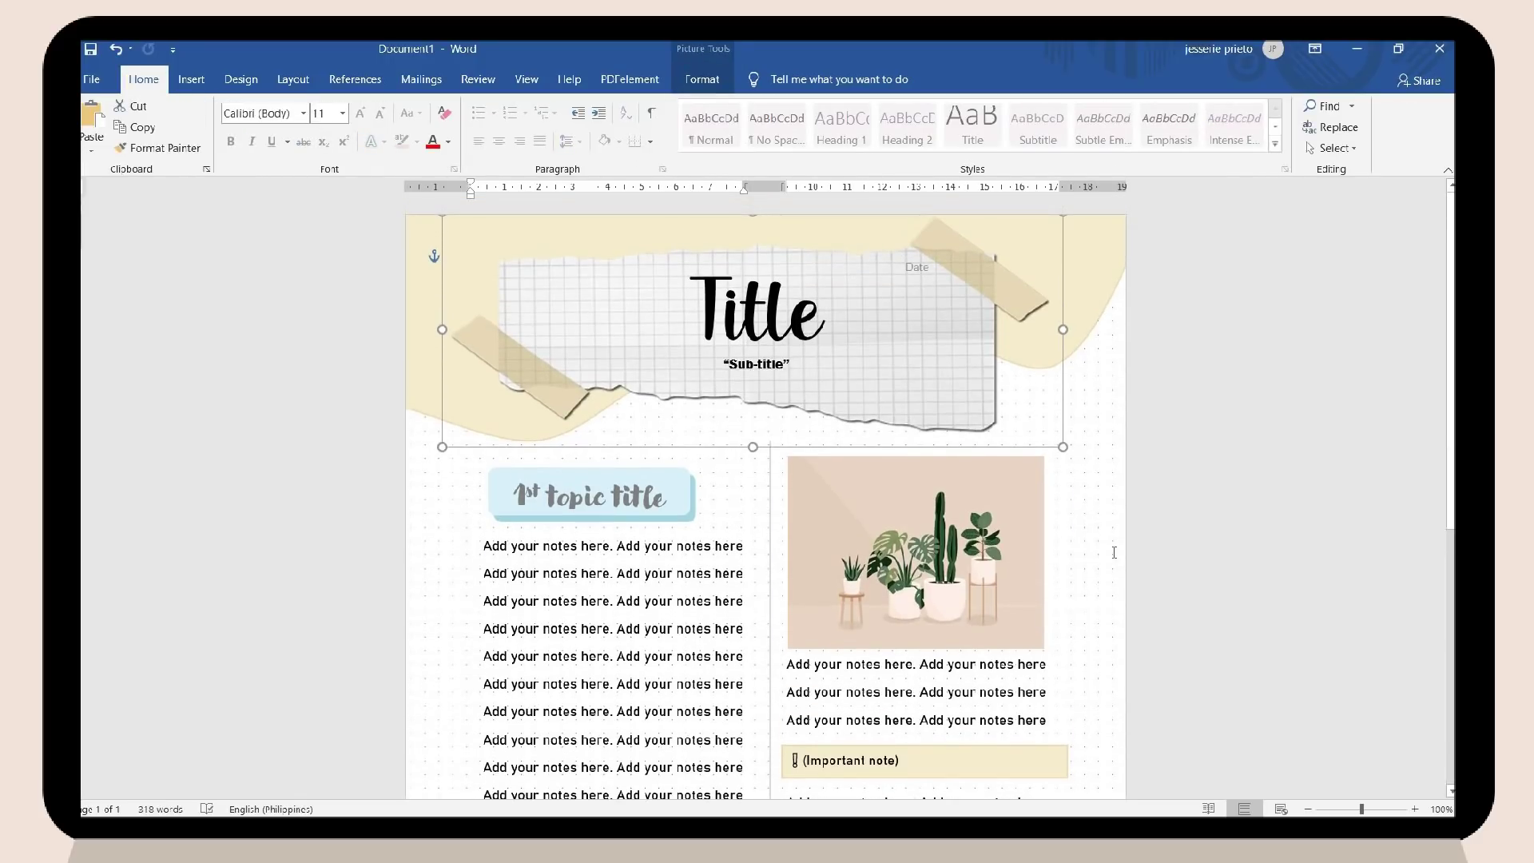
Start saving a copy of the finished document and browse to the Documents > School folder.
{"action": "scroll", "coordinate": [1114, 552], "scroll_direction": "down", "scroll_amount": 6}
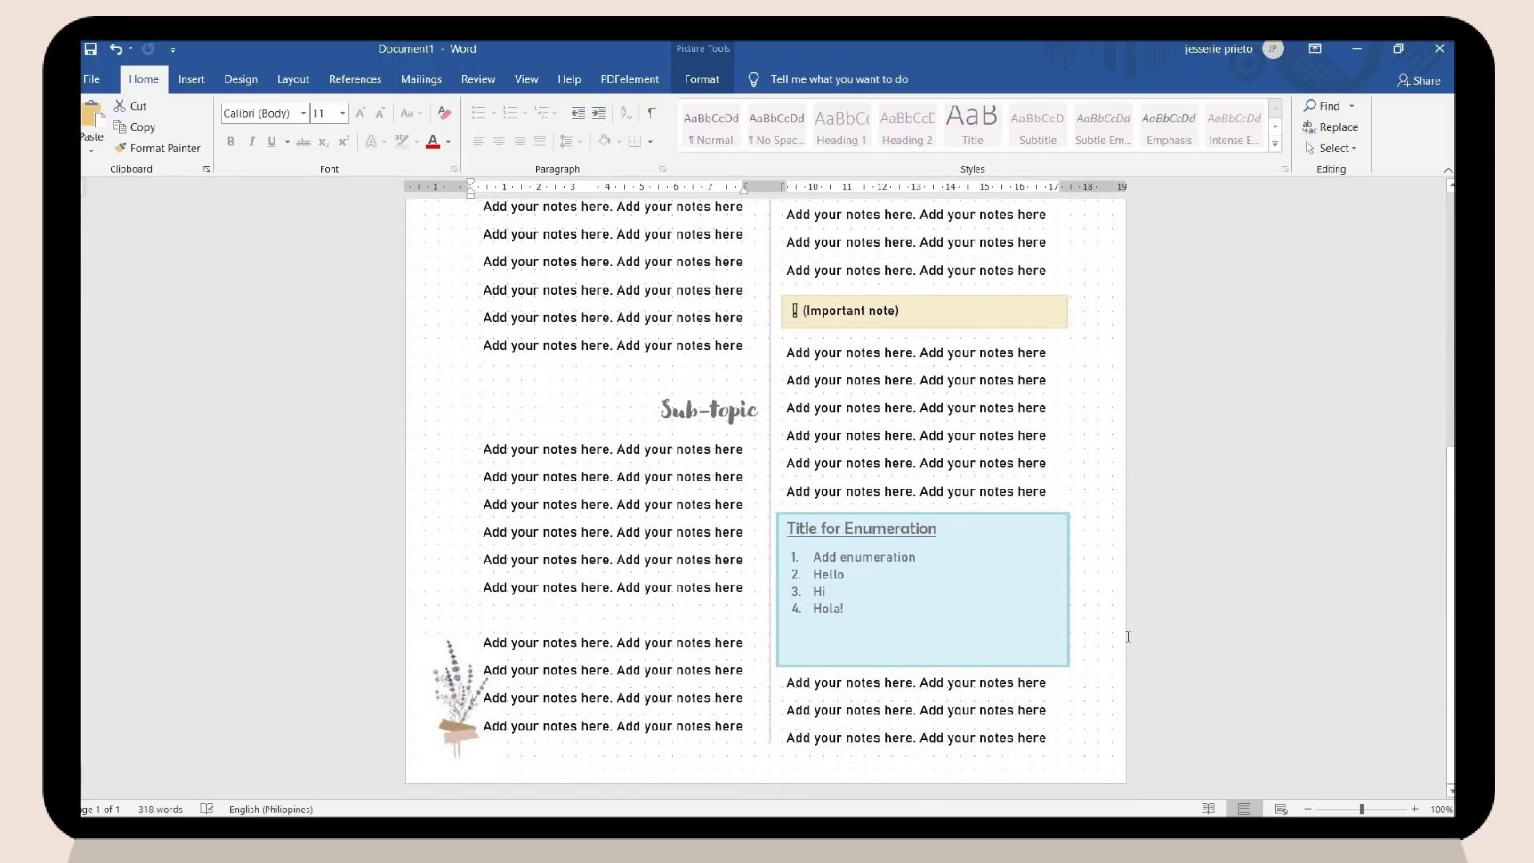
{"action": "left_click", "coordinate": [642, 463]}
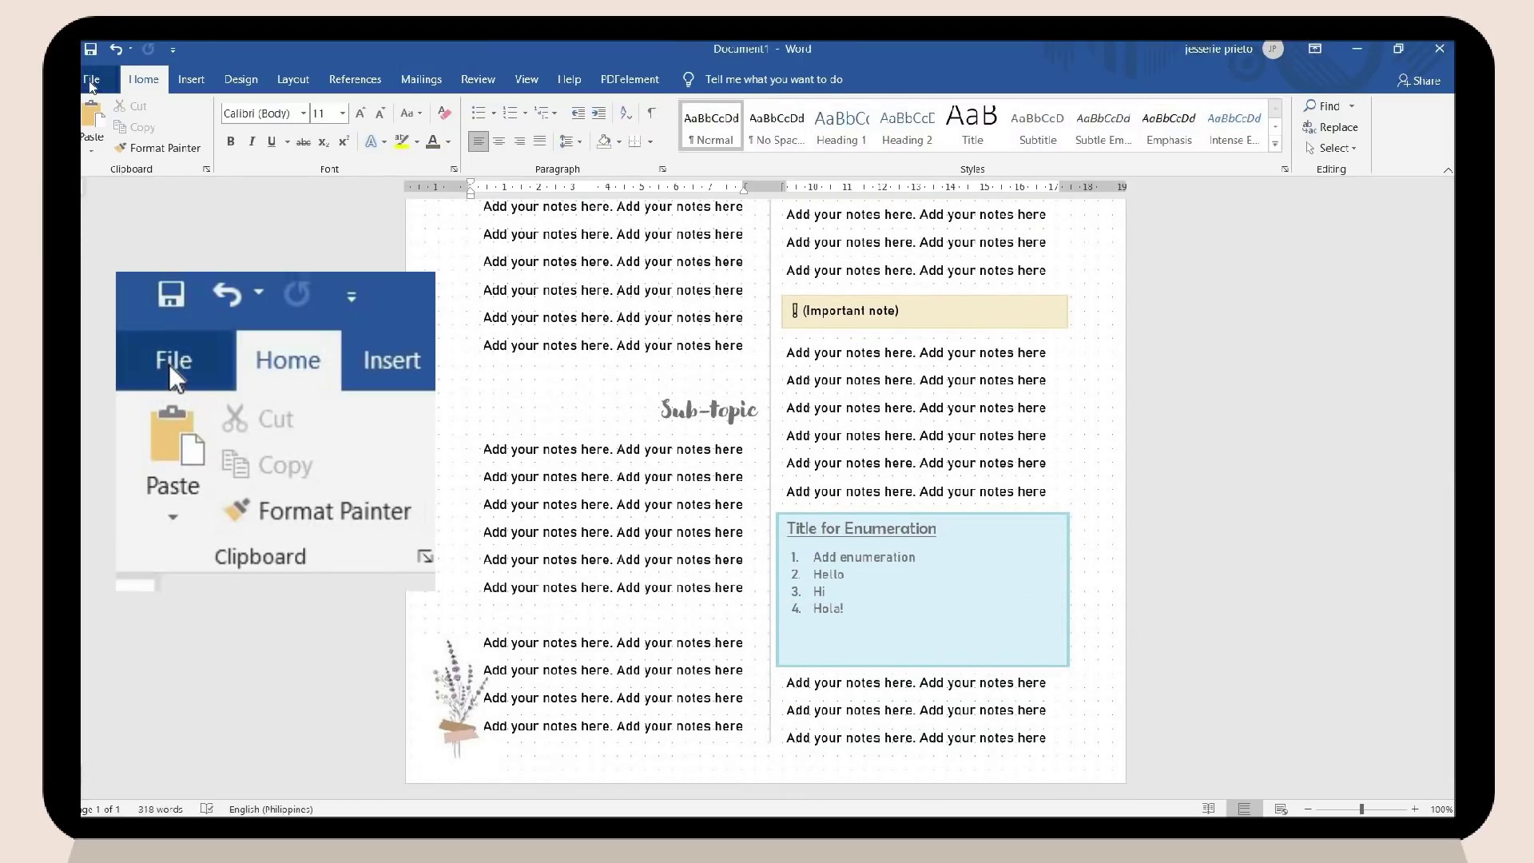
{"action": "left_click", "coordinate": [92, 82]}
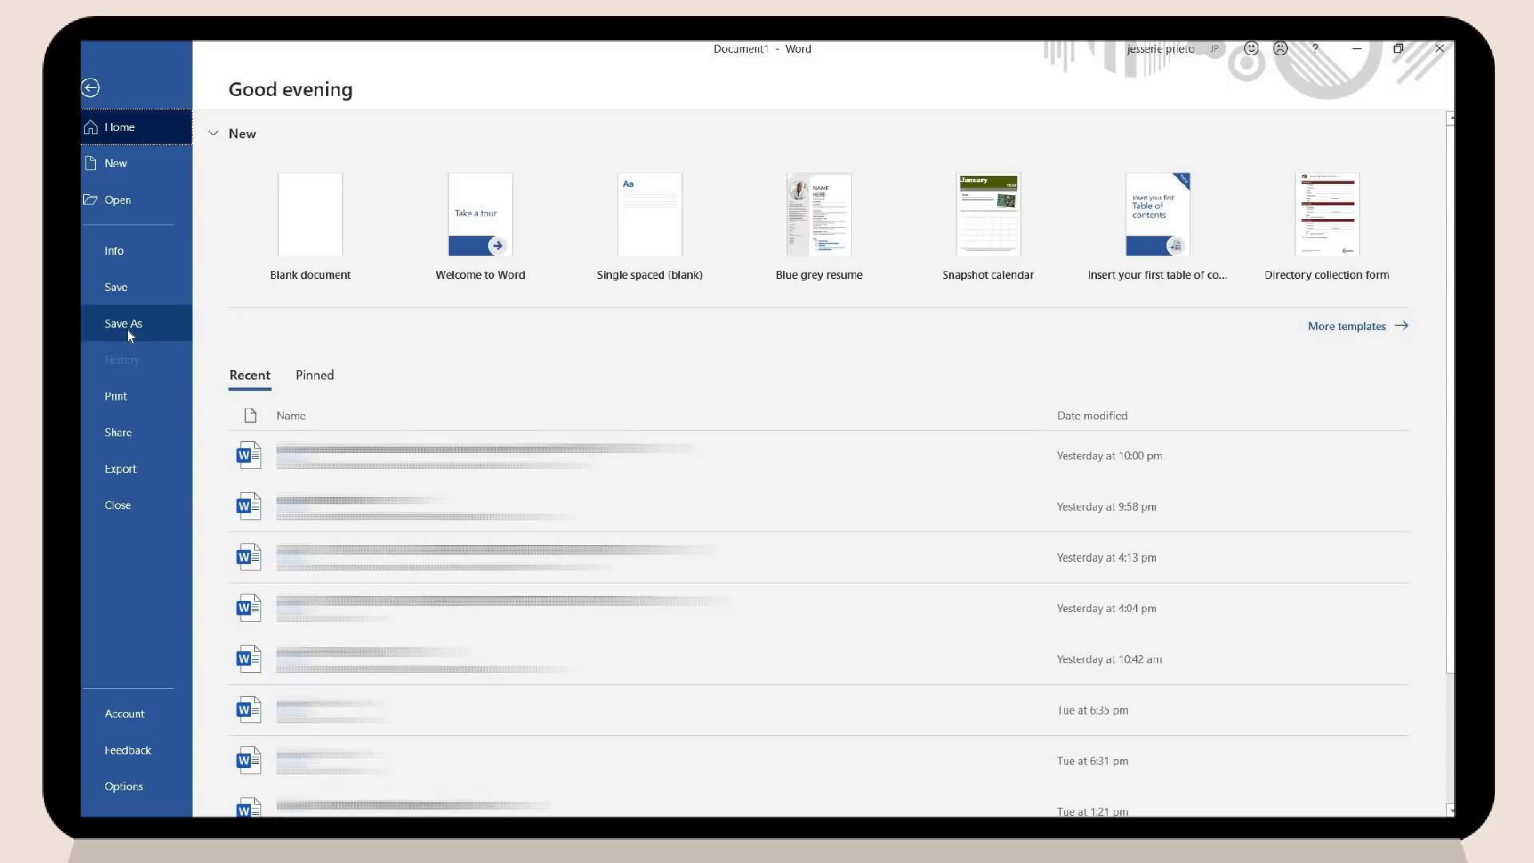
{"action": "left_click", "coordinate": [127, 327]}
{"action": "left_click", "coordinate": [318, 397]}
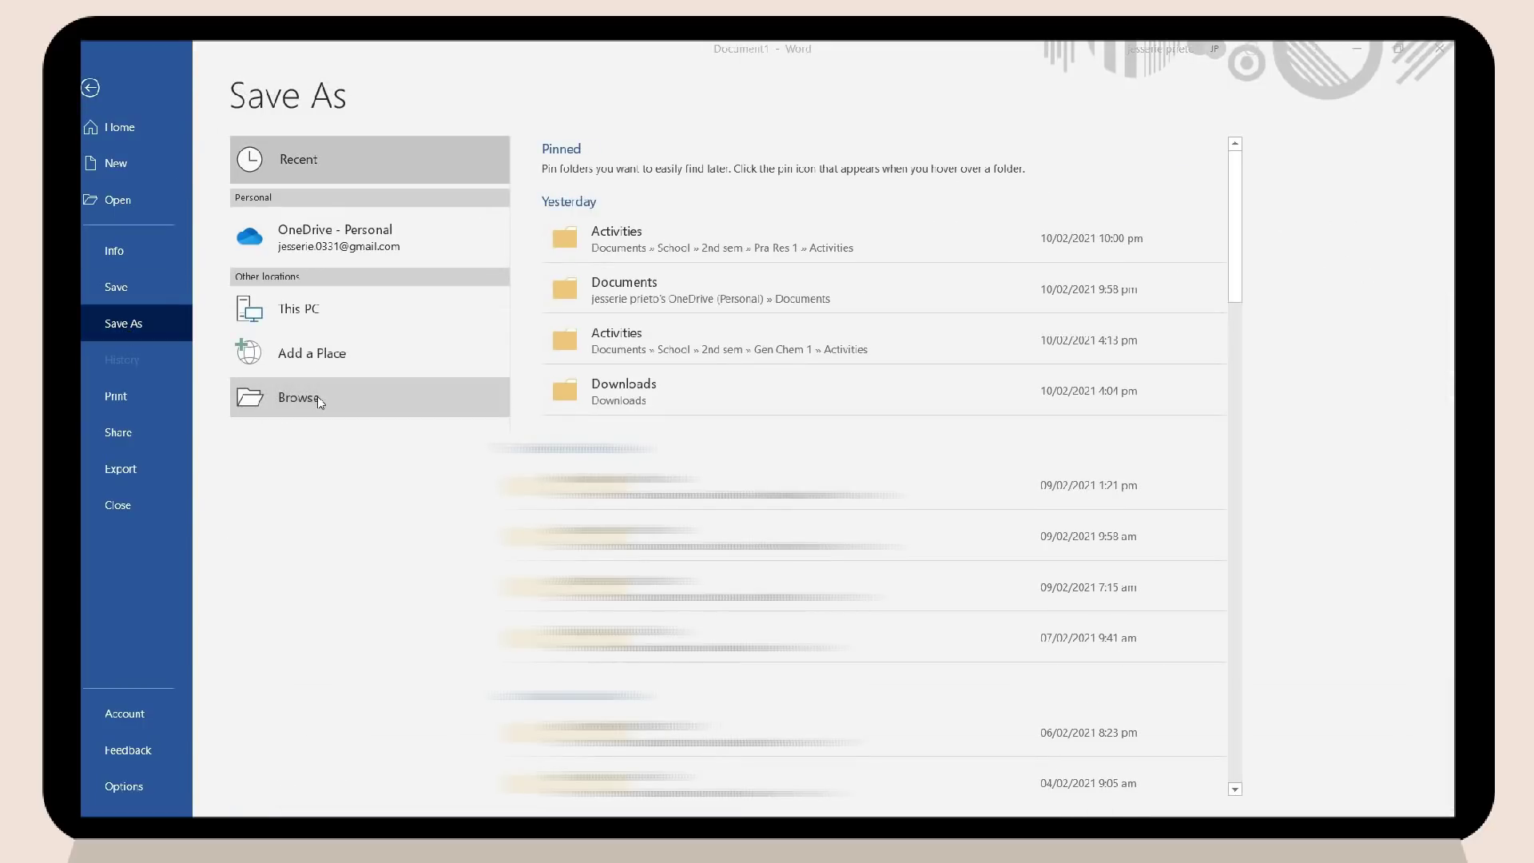
{"action": "scroll", "coordinate": [536, 200], "scroll_direction": "down", "scroll_amount": 5}
{"action": "left_click", "coordinate": [536, 194]}
{"action": "double_click", "coordinate": [535, 194]}
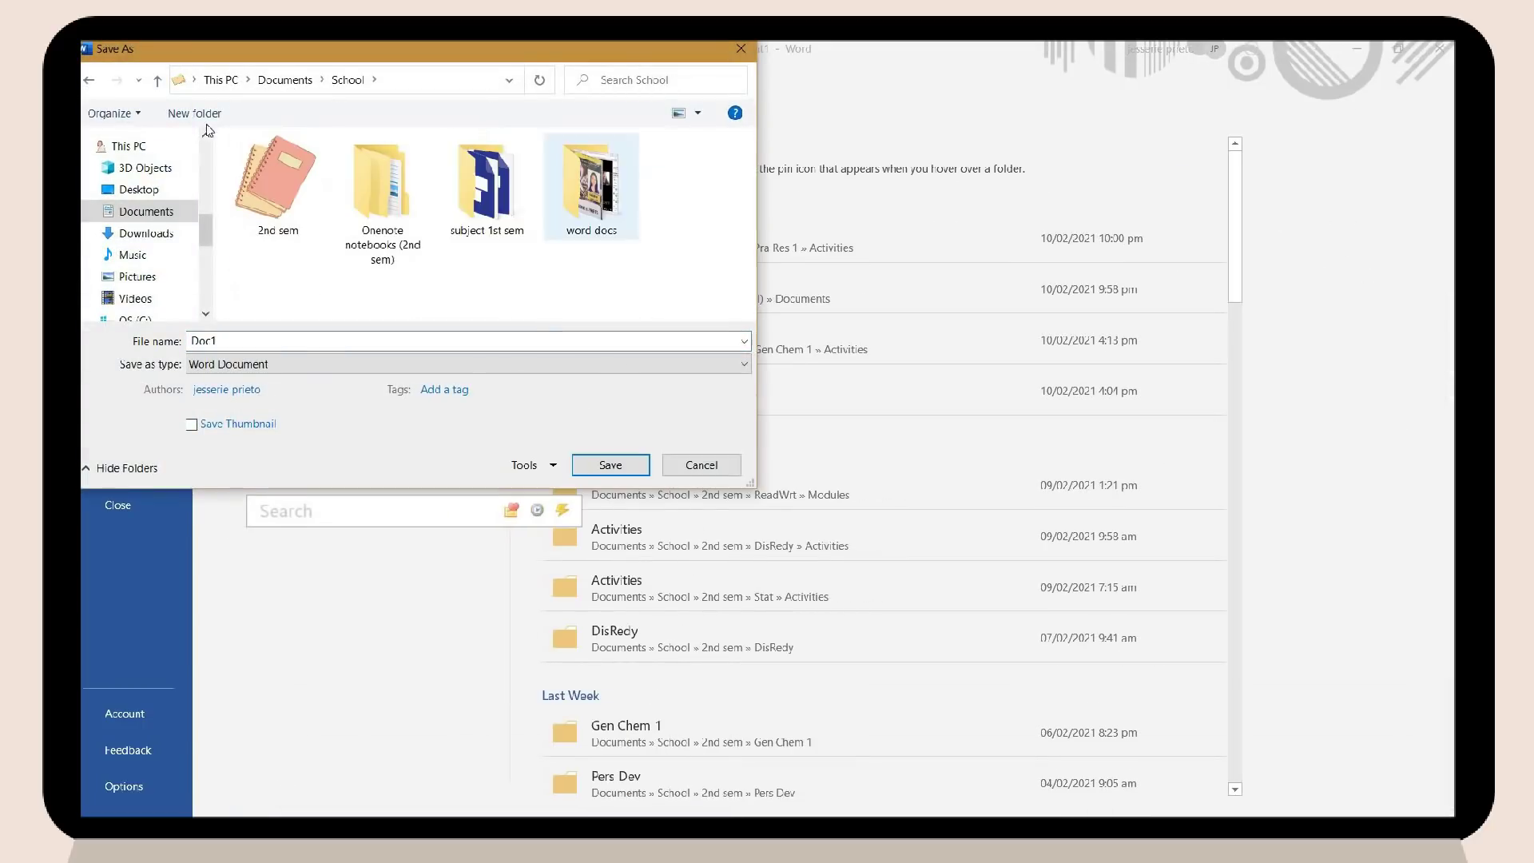
Create a new folder named "Ms word template" in the School folder and open it.
{"action": "left_click", "coordinate": [194, 112]}
{"action": "type", "text": "Ms word template"}
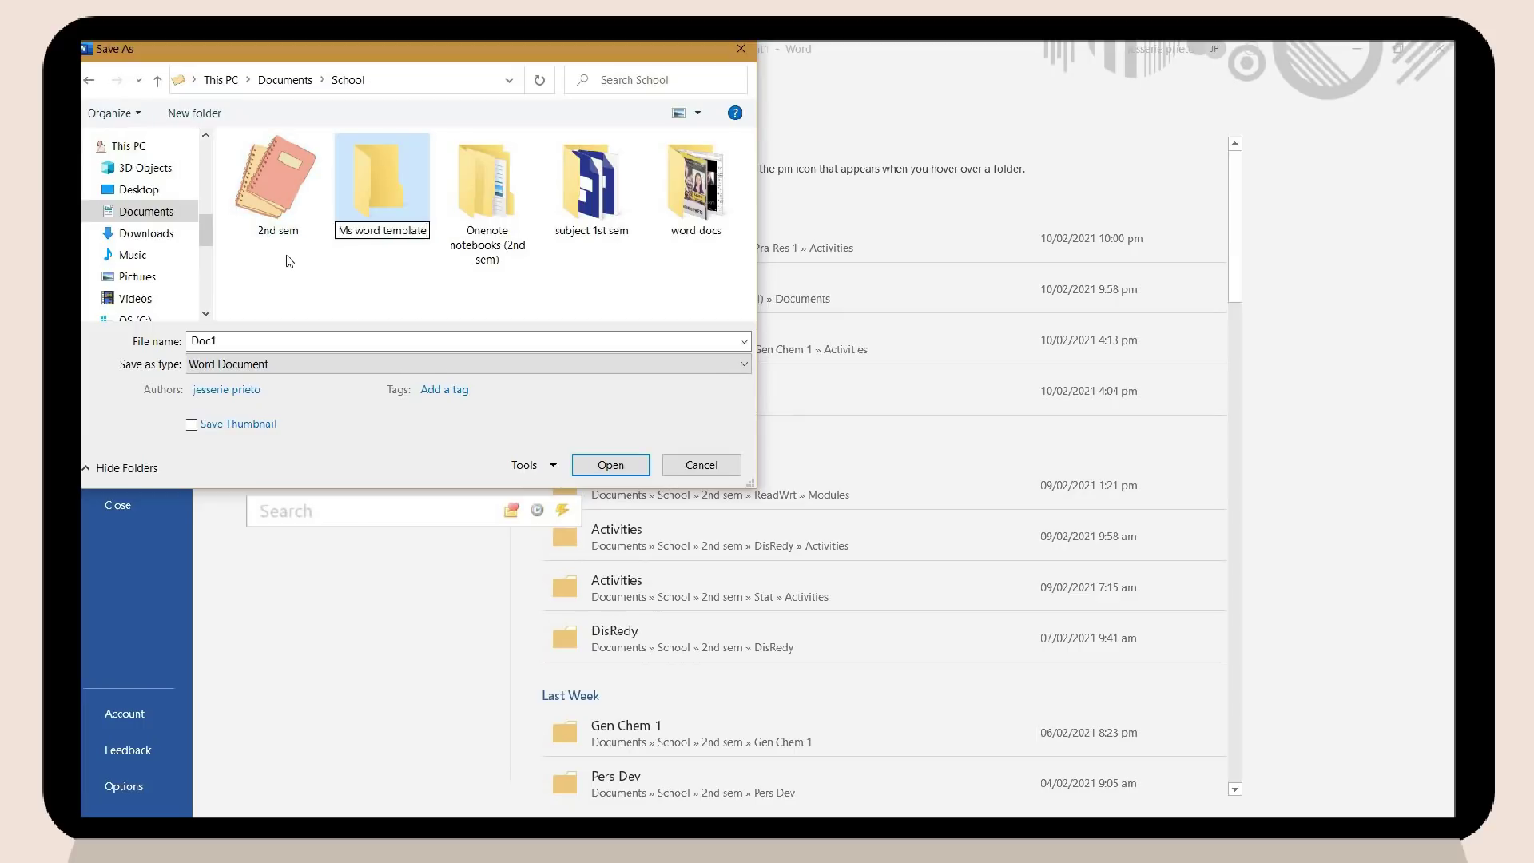
{"action": "key", "text": "Return"}
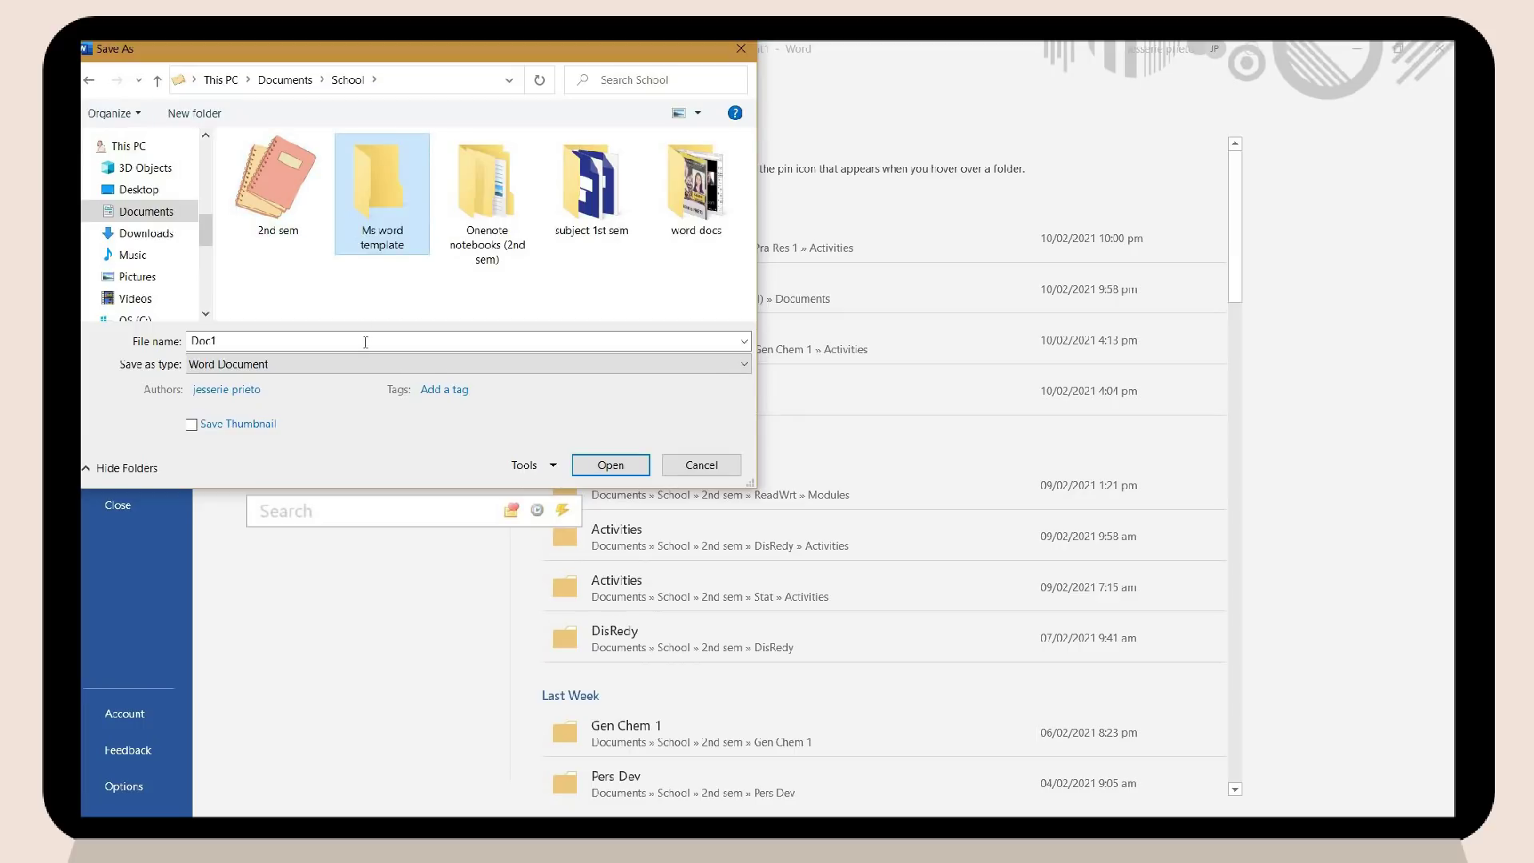
{"action": "key", "text": "Return"}
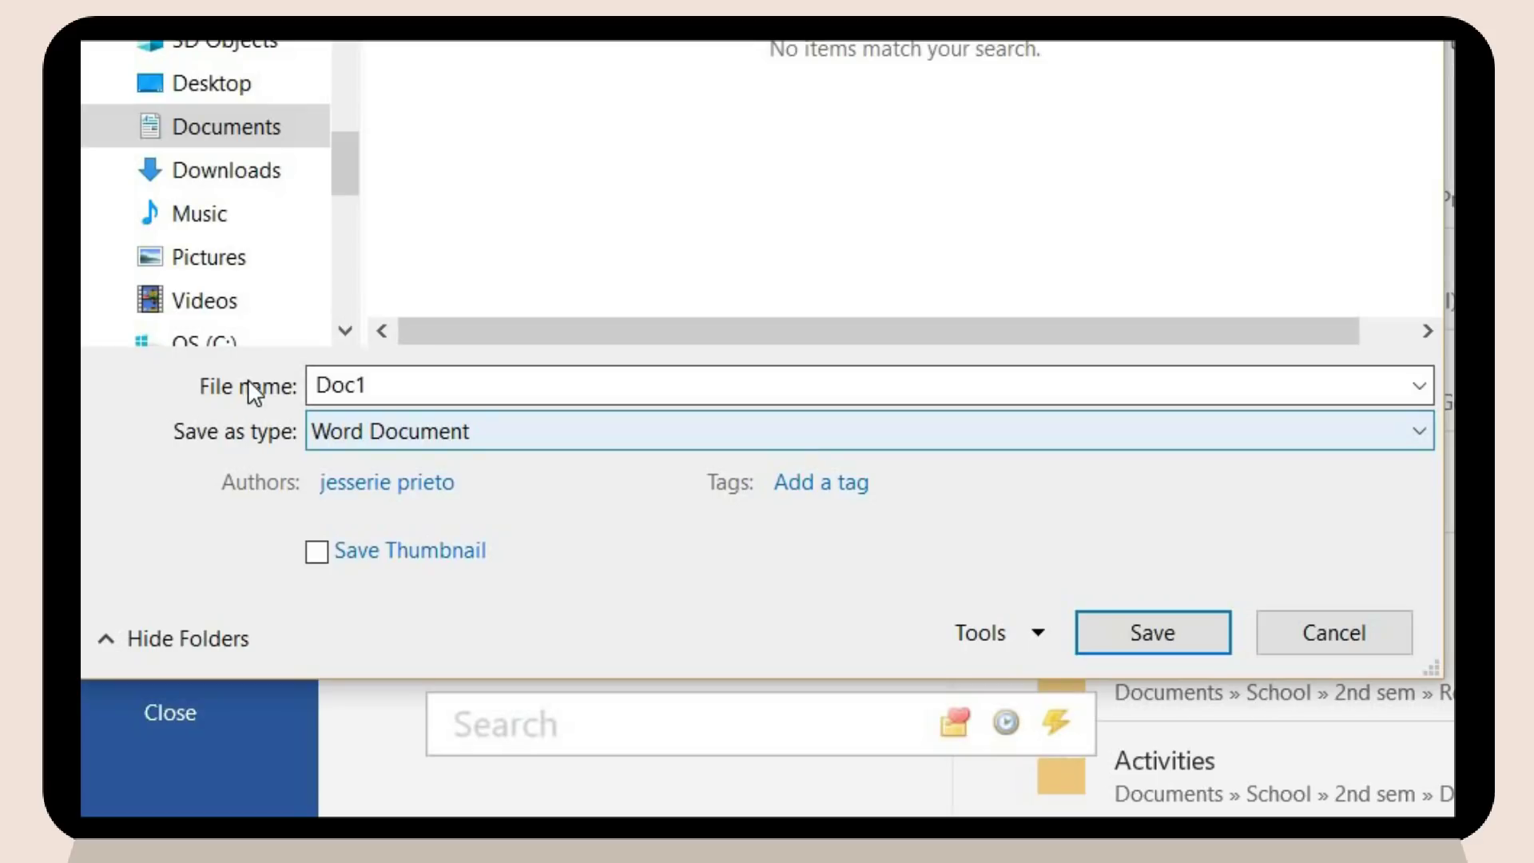
Name the file "aesthetic notes template 1", set its type to Word Template and save it.
{"action": "key", "text": "alt+n"}
{"action": "type", "text": "aesthetic notes template"}
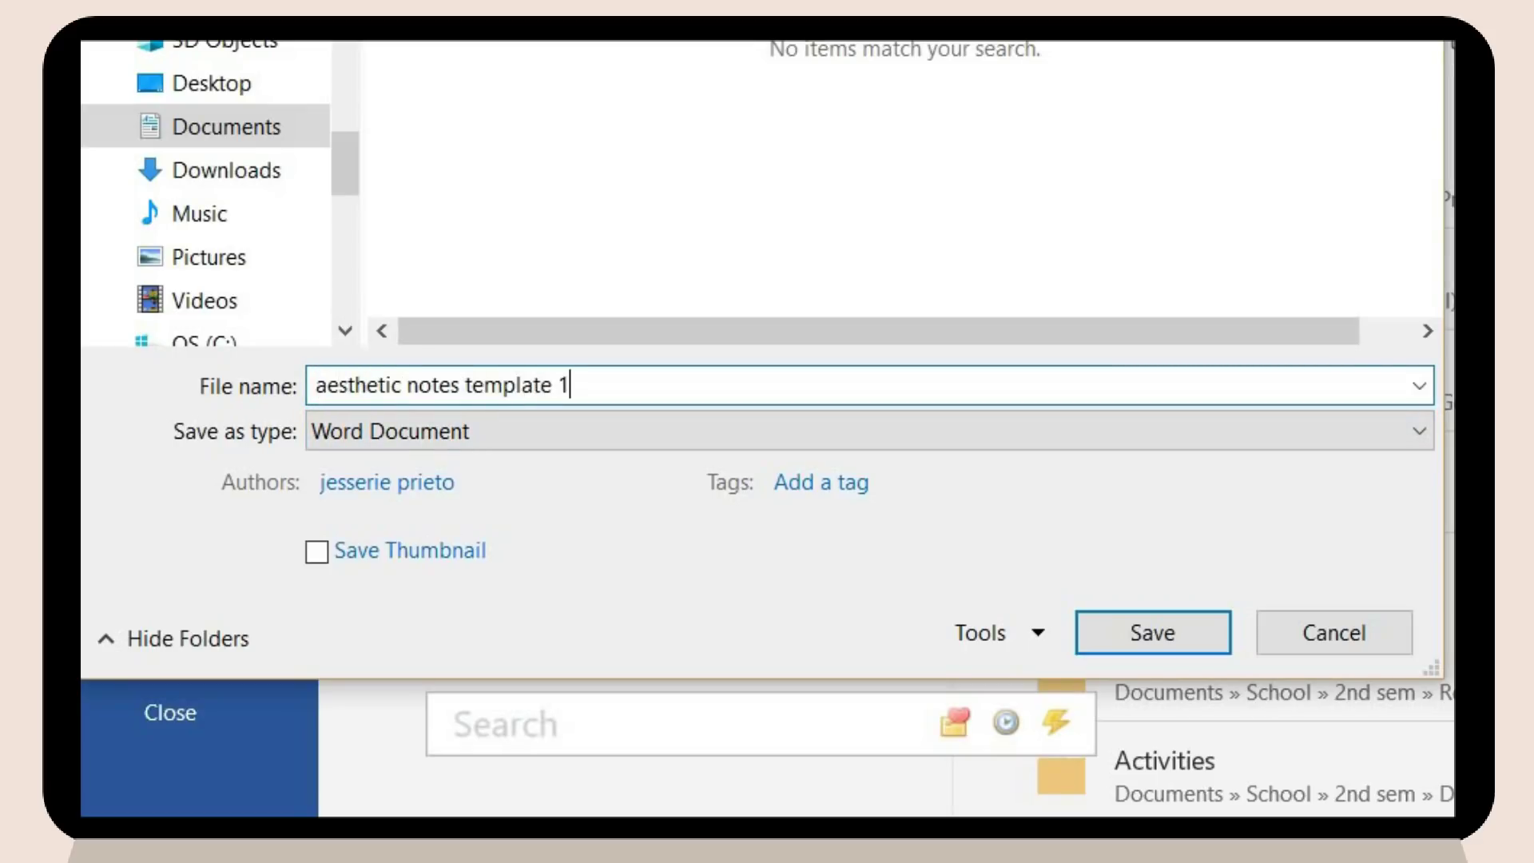
{"action": "left_click", "coordinate": [550, 431]}
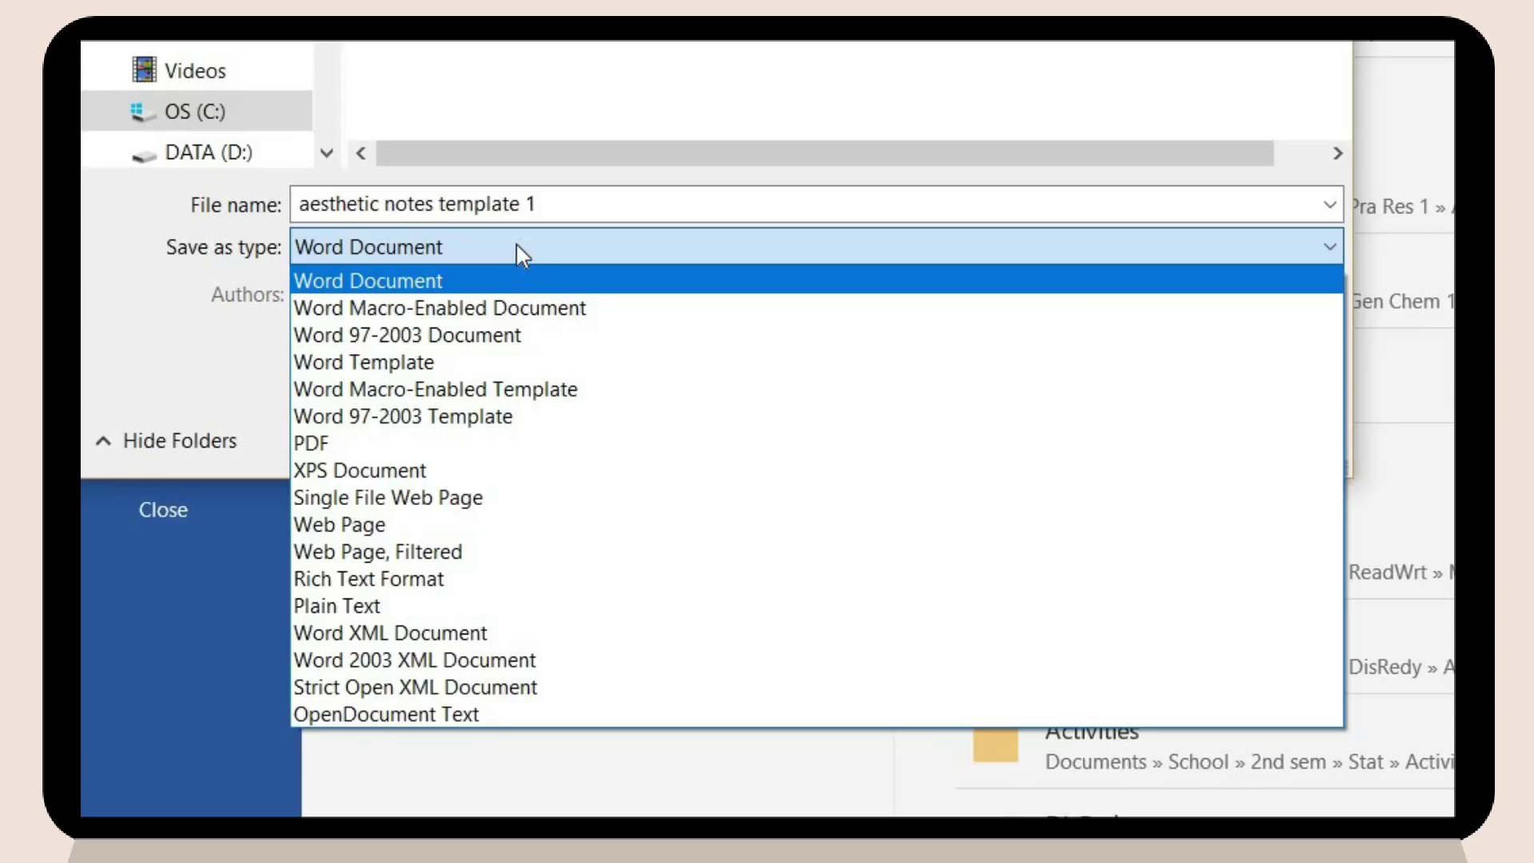
{"action": "left_click", "coordinate": [450, 376]}
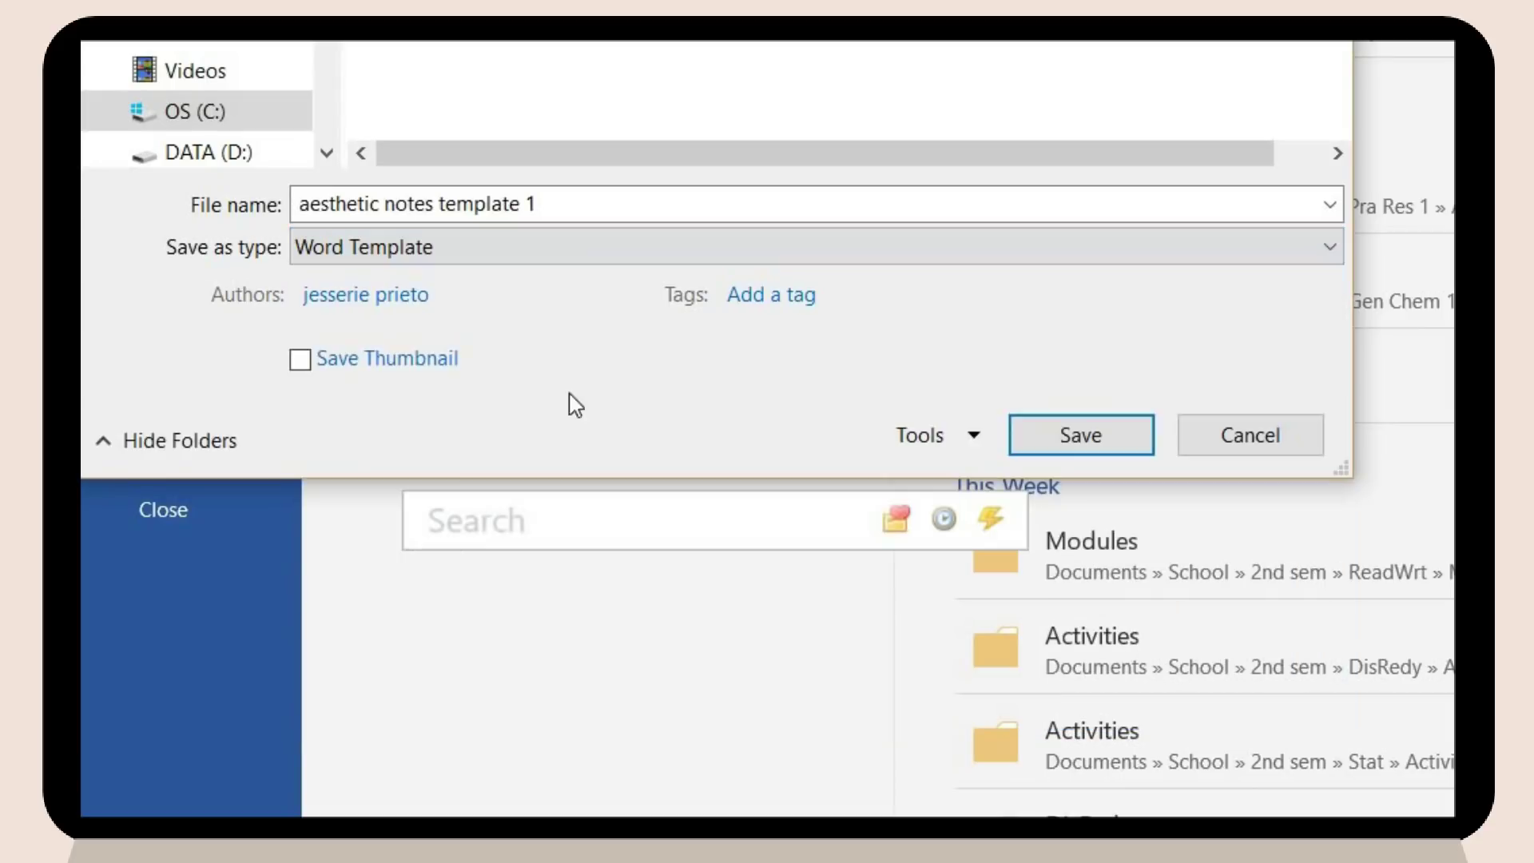
{"action": "left_click", "coordinate": [1072, 435]}
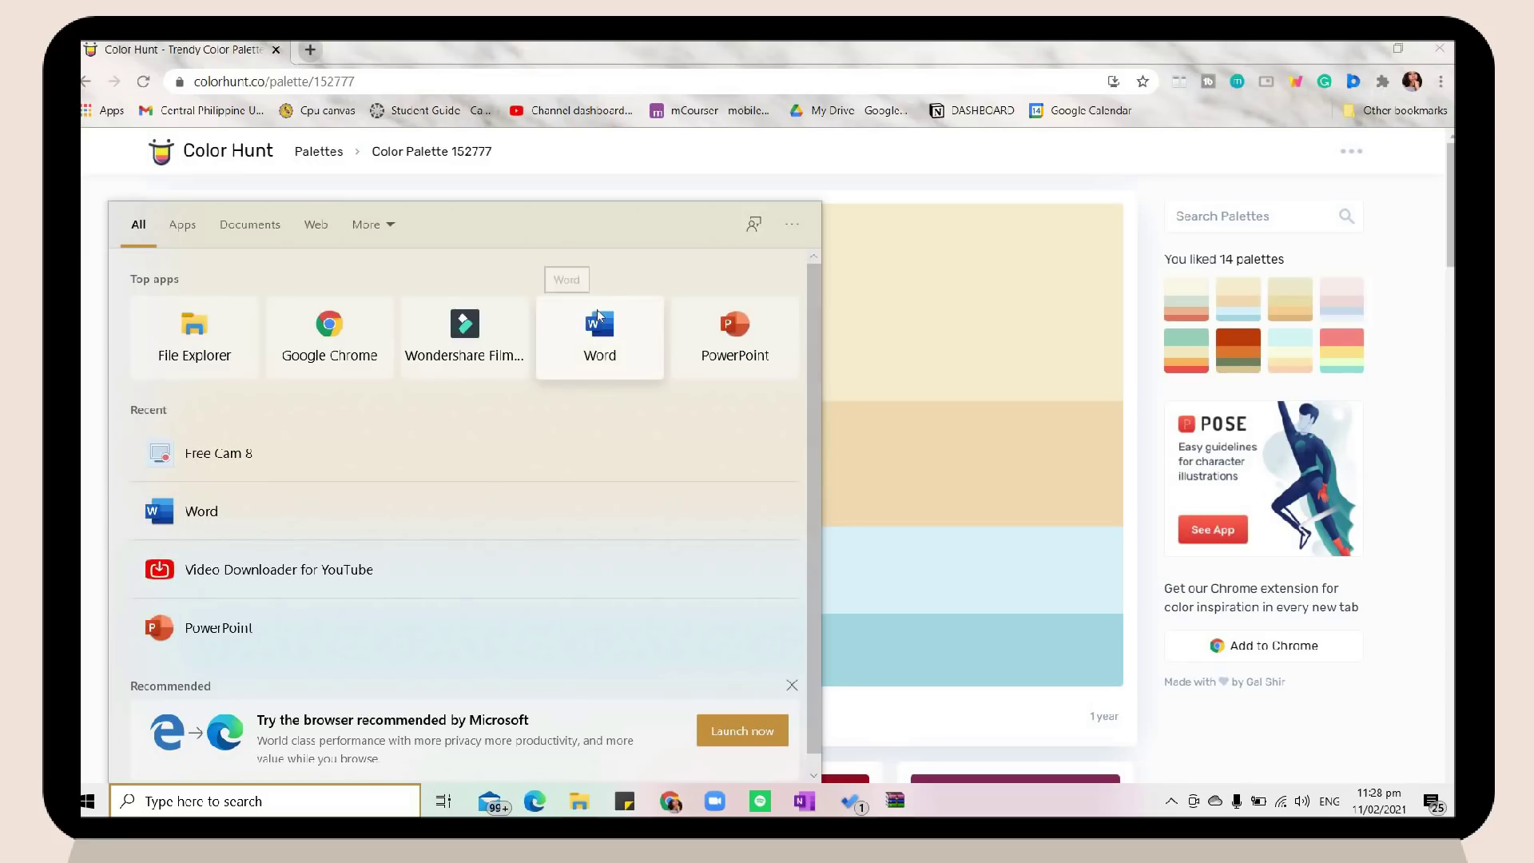
Launch Word, create a document from the personal template "aesthetic notes template 1" and look over its page.
{"action": "left_click", "coordinate": [599, 328]}
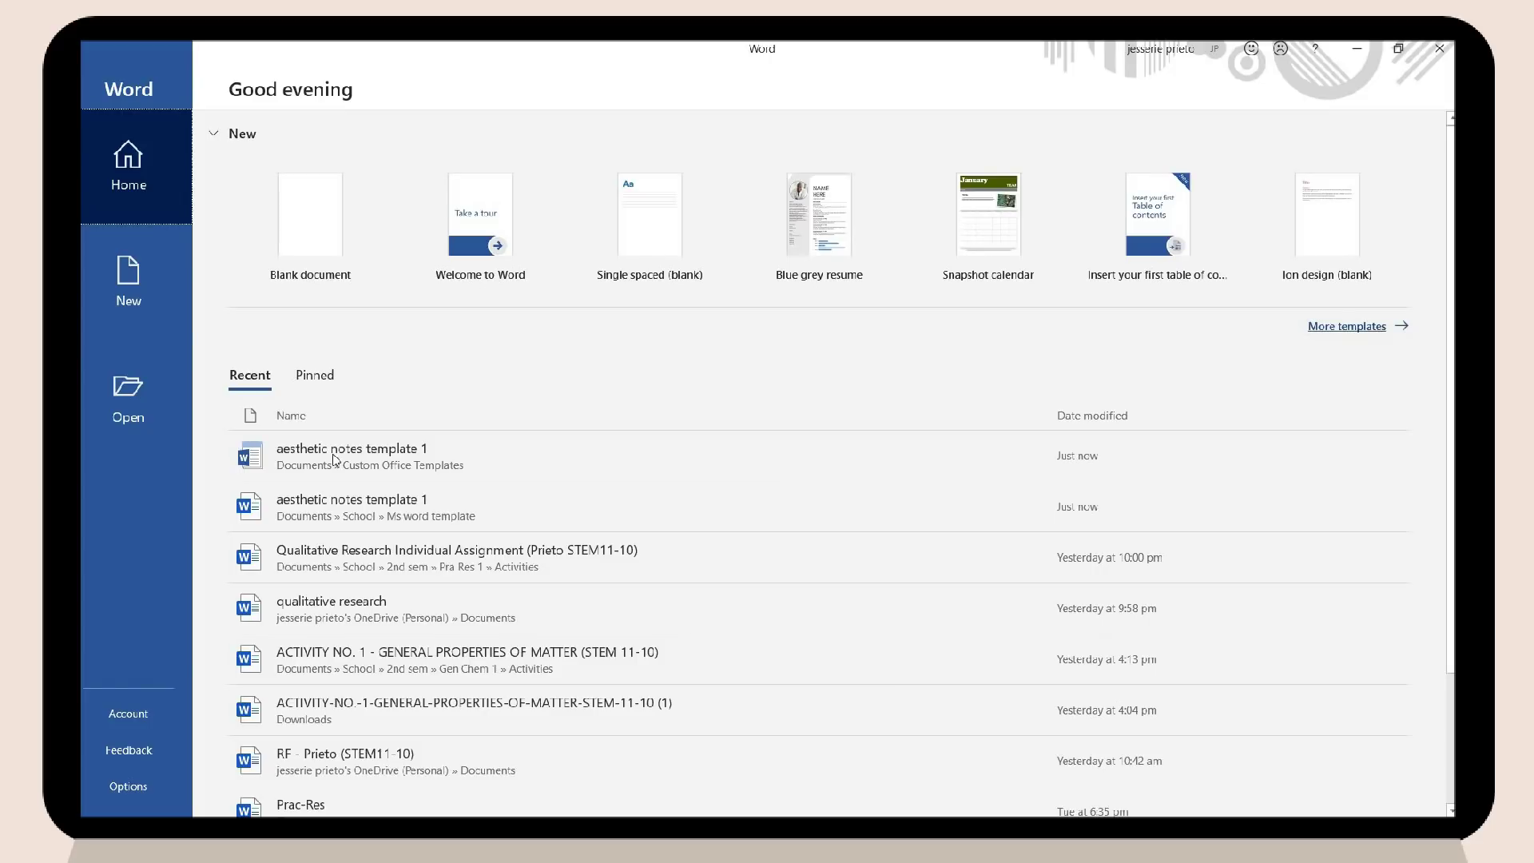
{"action": "left_click", "coordinate": [1358, 327]}
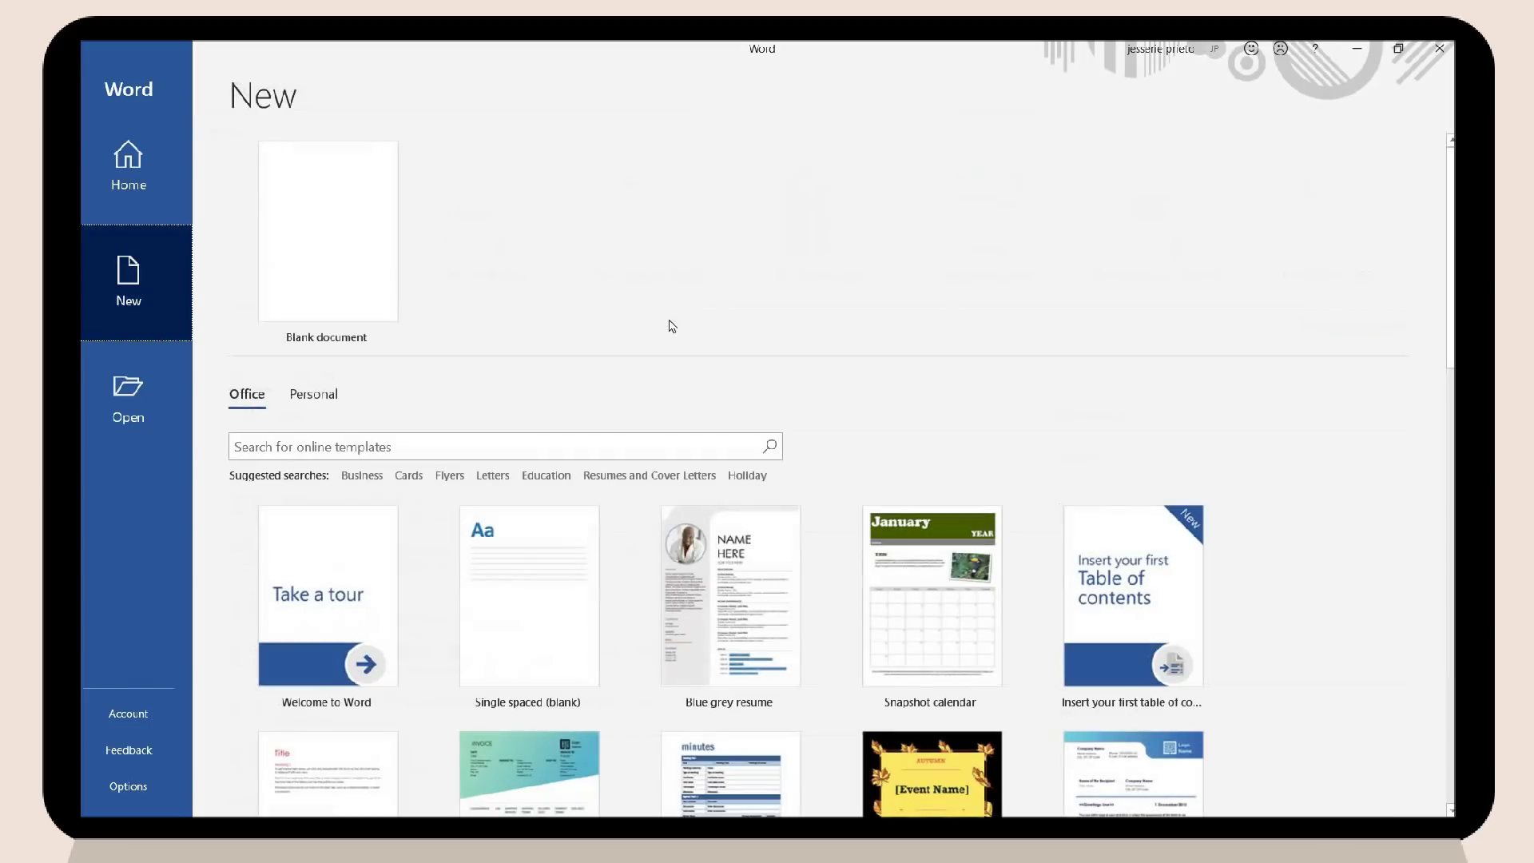
{"action": "left_click", "coordinate": [301, 398]}
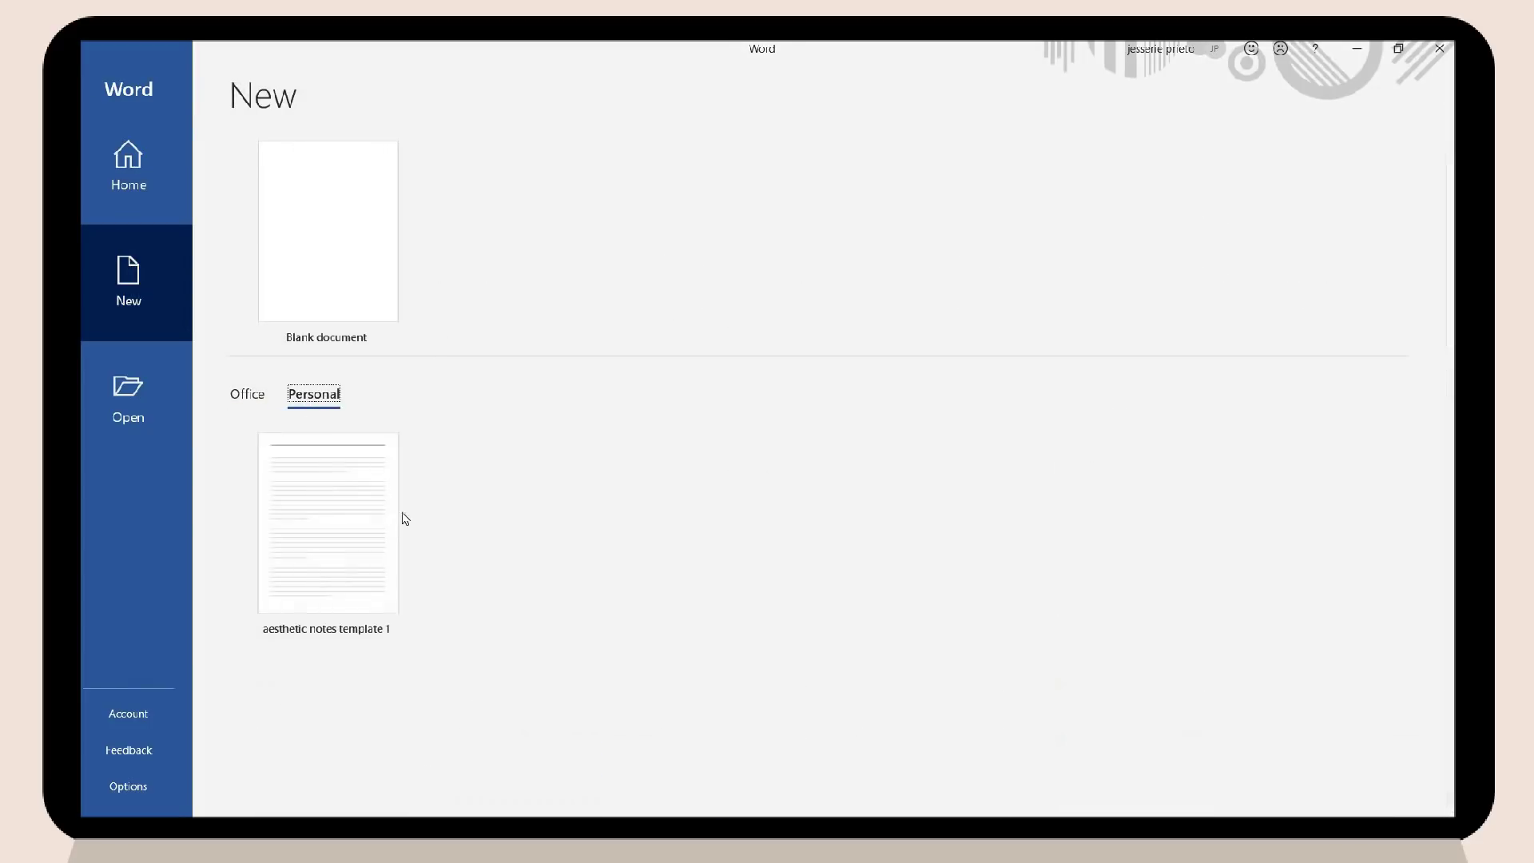
{"action": "left_click", "coordinate": [342, 483]}
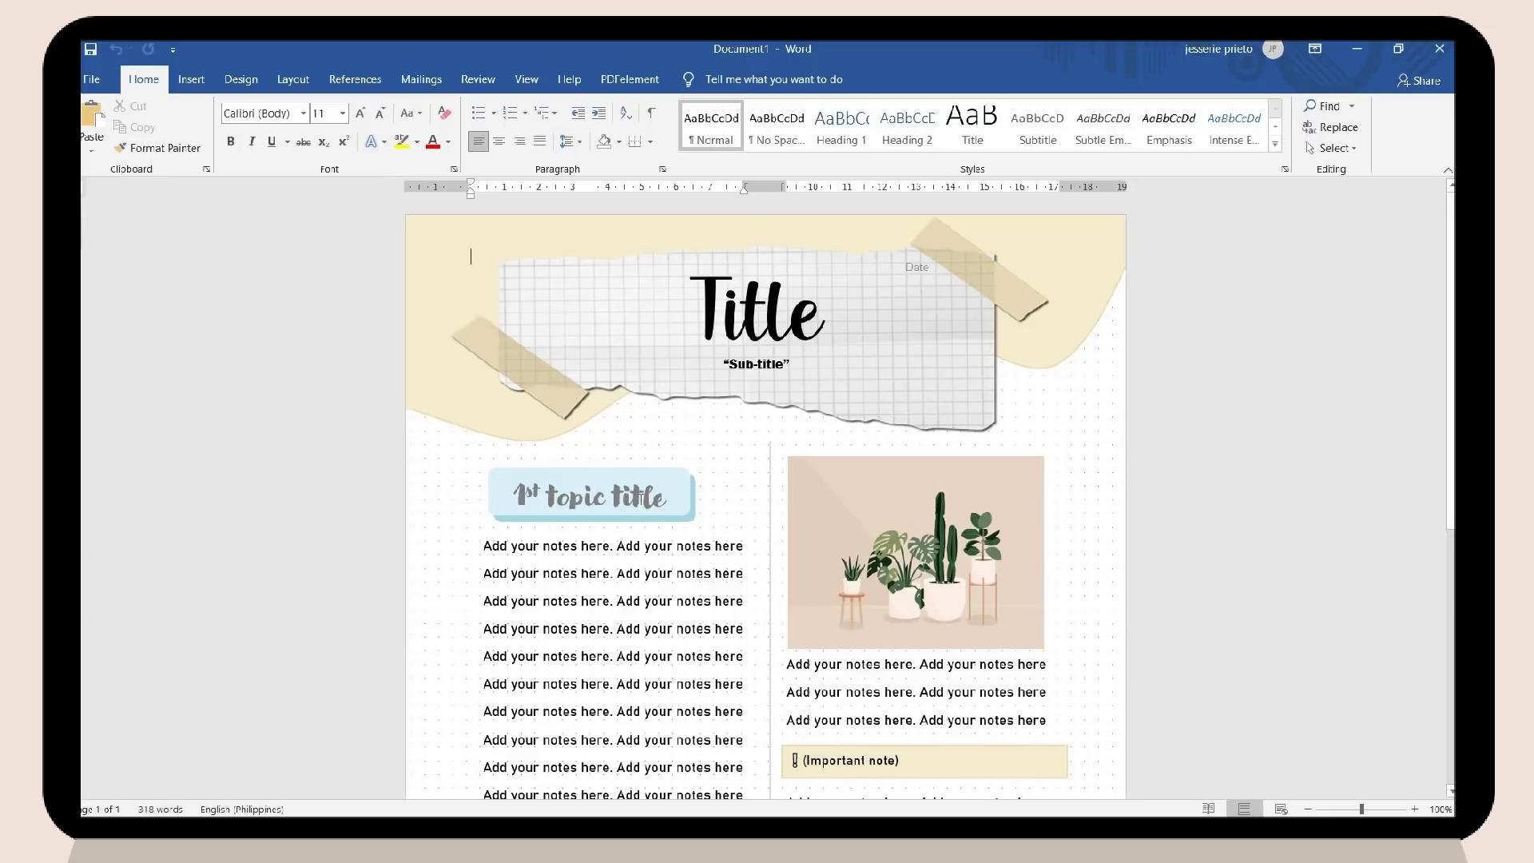
{"action": "scroll", "coordinate": [641, 487], "scroll_direction": "down", "scroll_amount": 5}
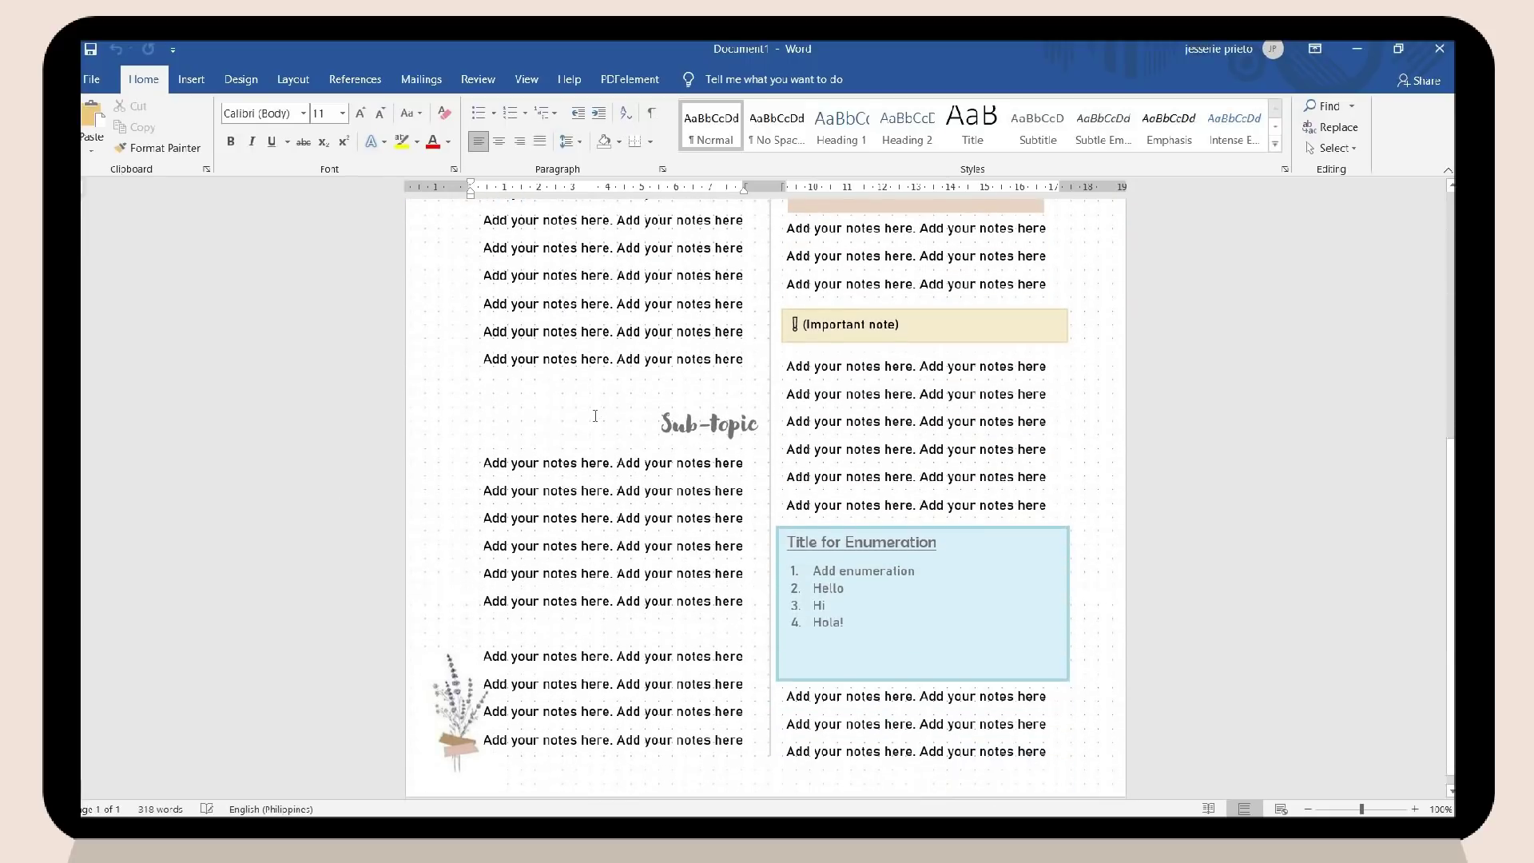
{"action": "scroll", "coordinate": [594, 417], "scroll_direction": "up", "scroll_amount": 3}
{"action": "scroll", "coordinate": [594, 417], "scroll_direction": "up", "scroll_amount": 4}
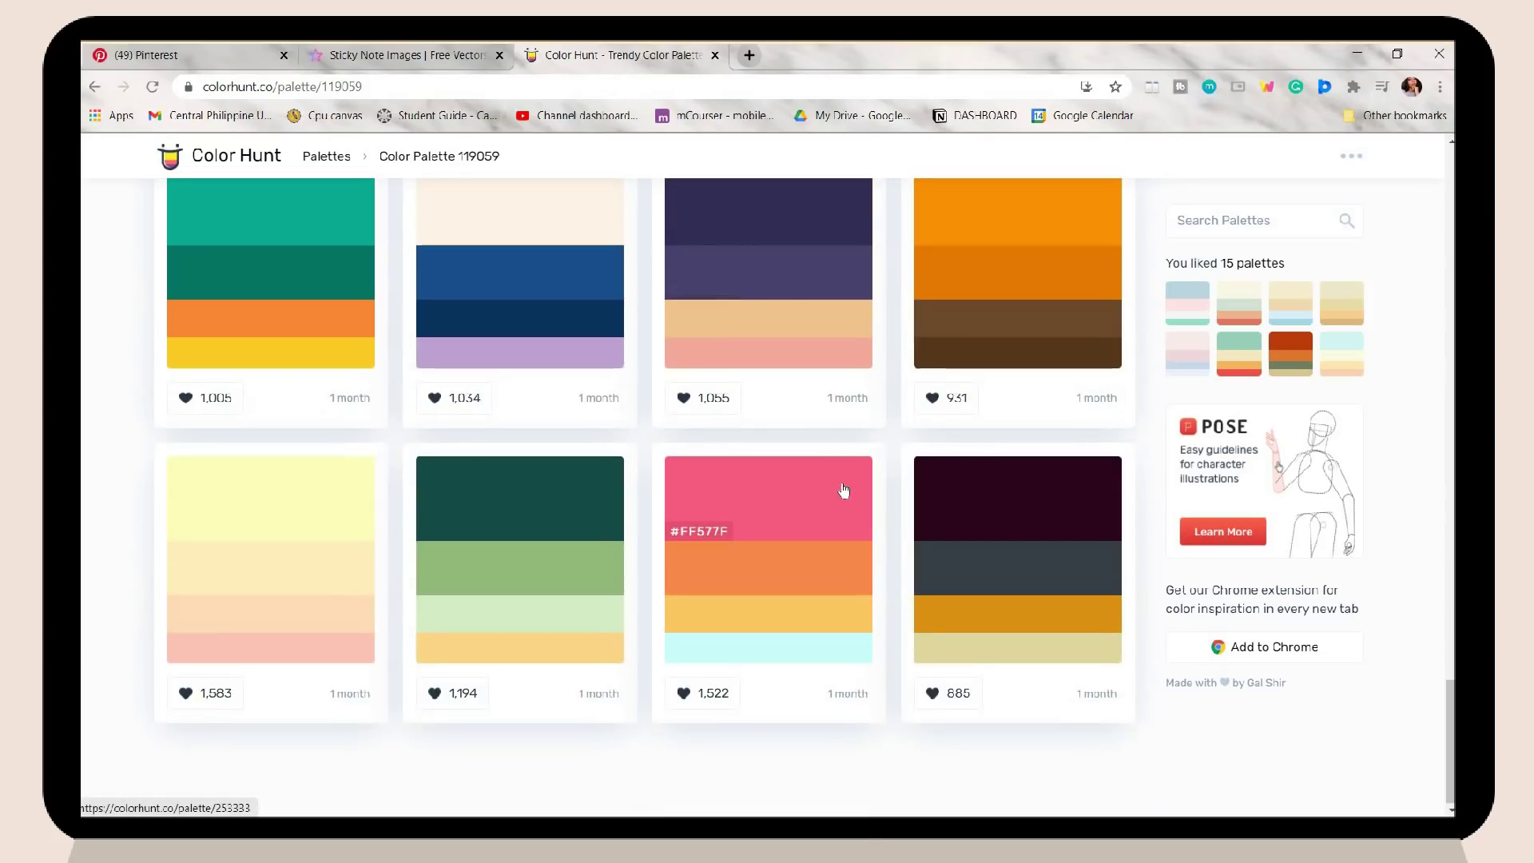
In the browser, look through Color Hunt palettes and search rawpixel's free images for "sticky notes" and aesthetic graphics.
{"action": "scroll", "coordinate": [844, 491], "scroll_direction": "up", "scroll_amount": 10}
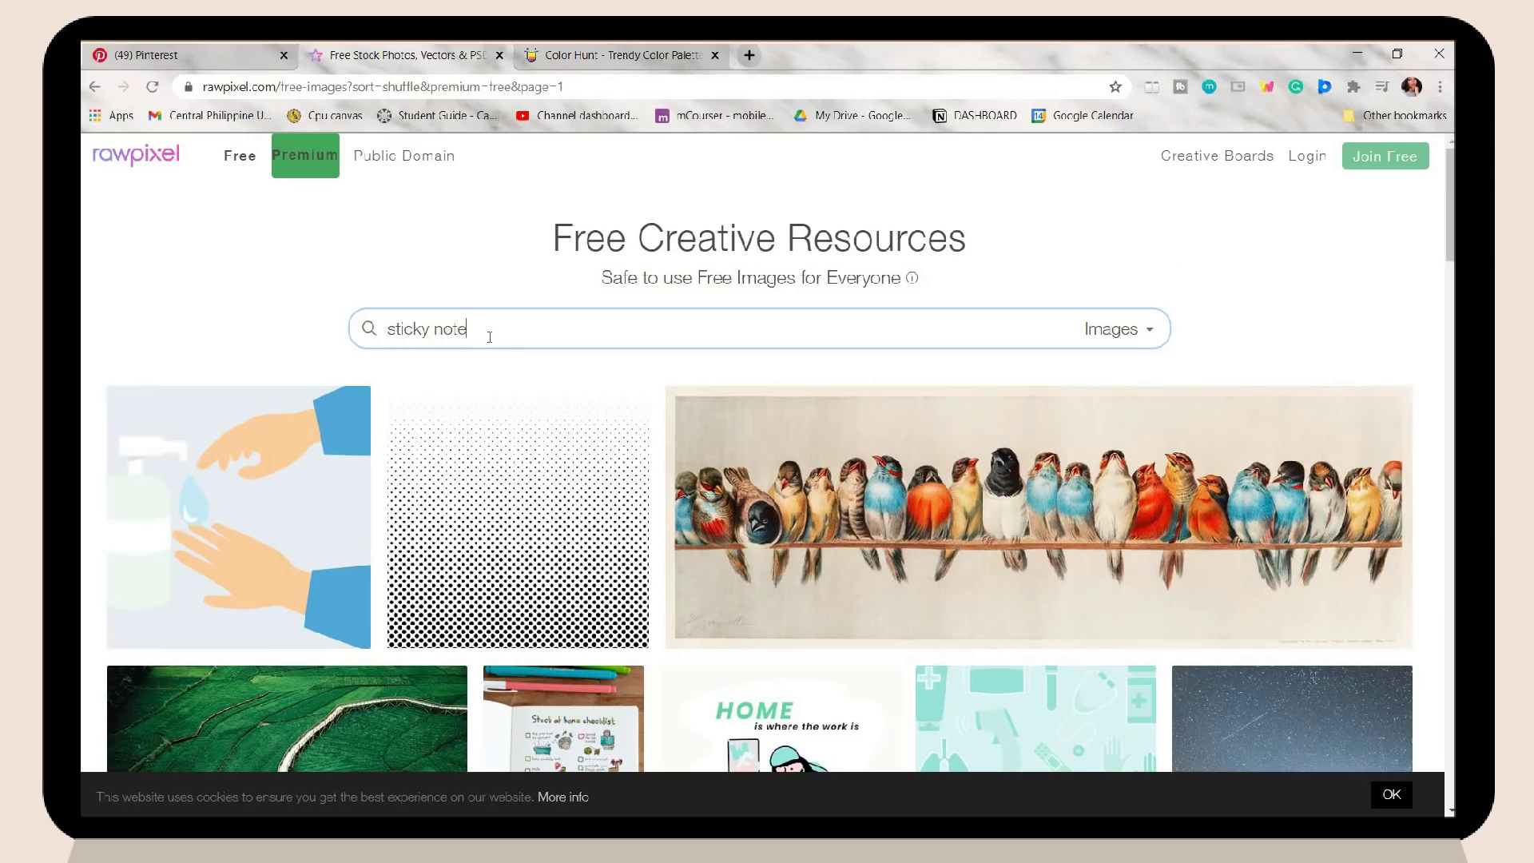
{"action": "type", "text": "sticky note"}
{"action": "key", "text": "Return"}
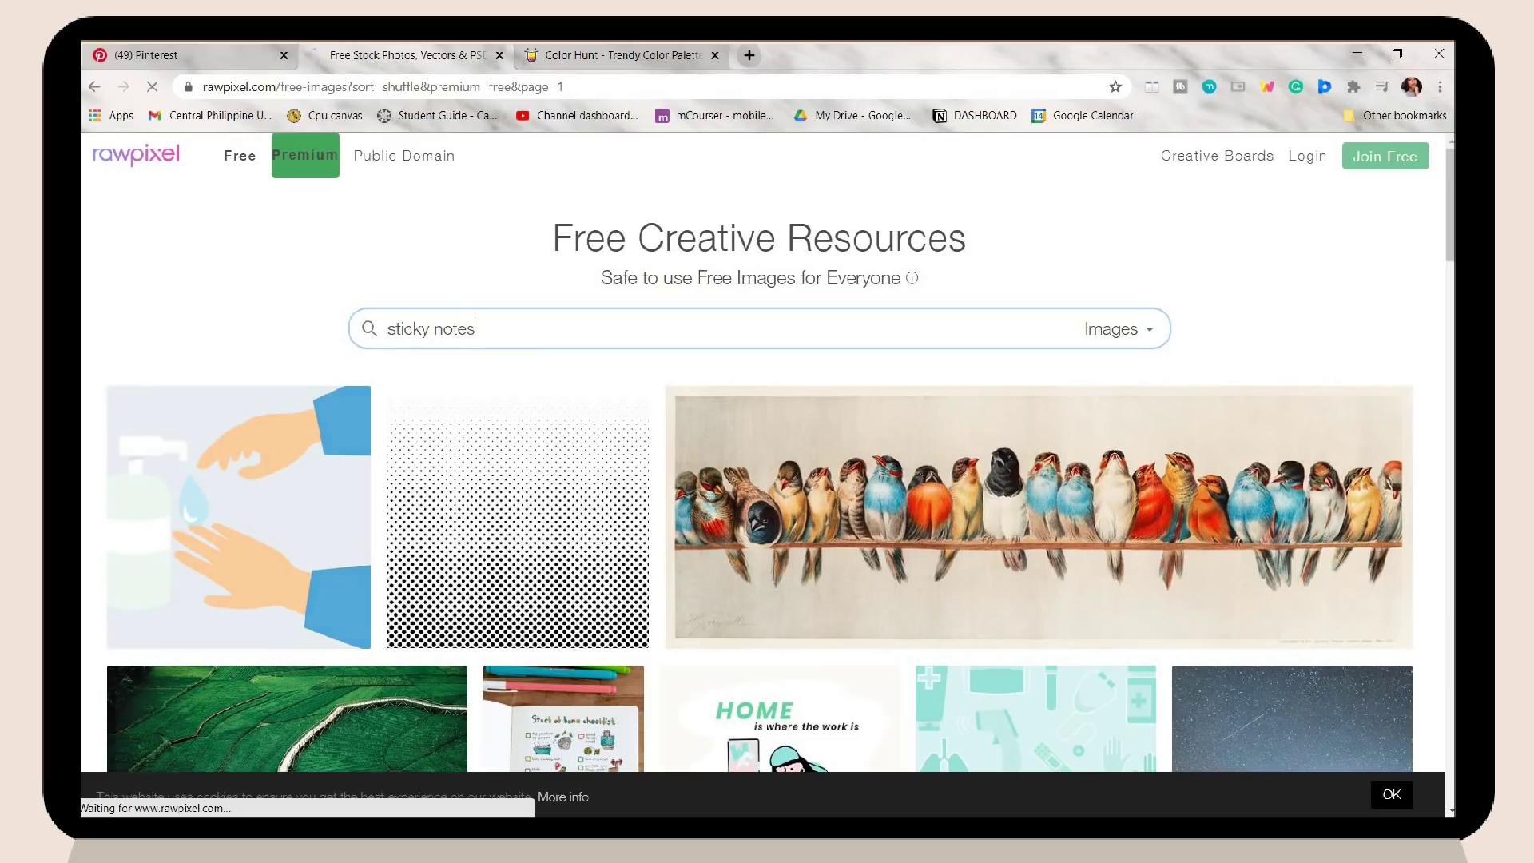
{"action": "scroll", "coordinate": [1020, 304], "scroll_direction": "down", "scroll_amount": 5}
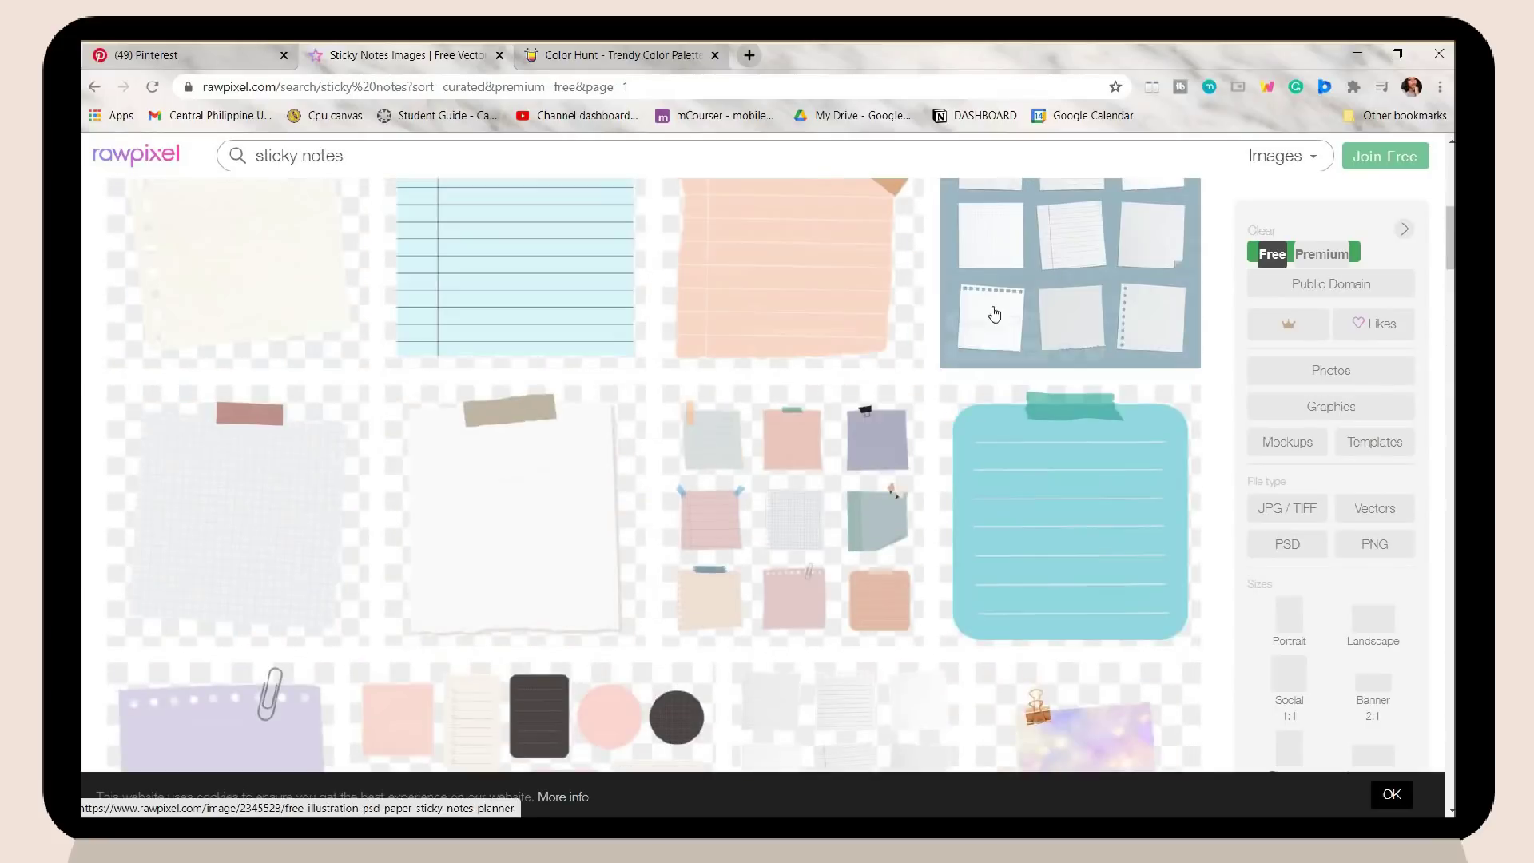
{"action": "left_click", "coordinate": [634, 346]}
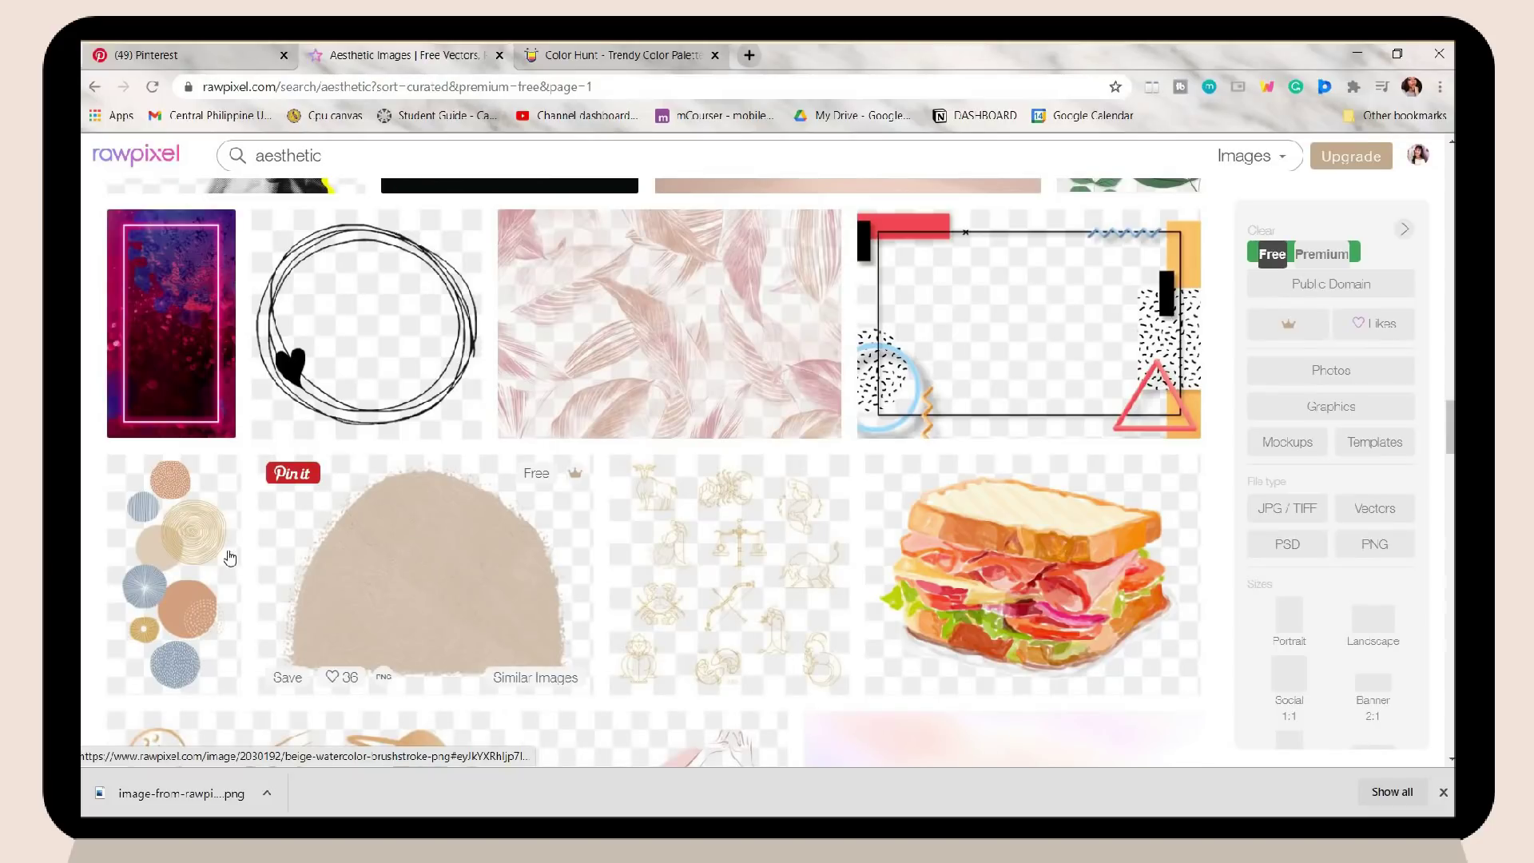
{"action": "left_click", "coordinate": [229, 558]}
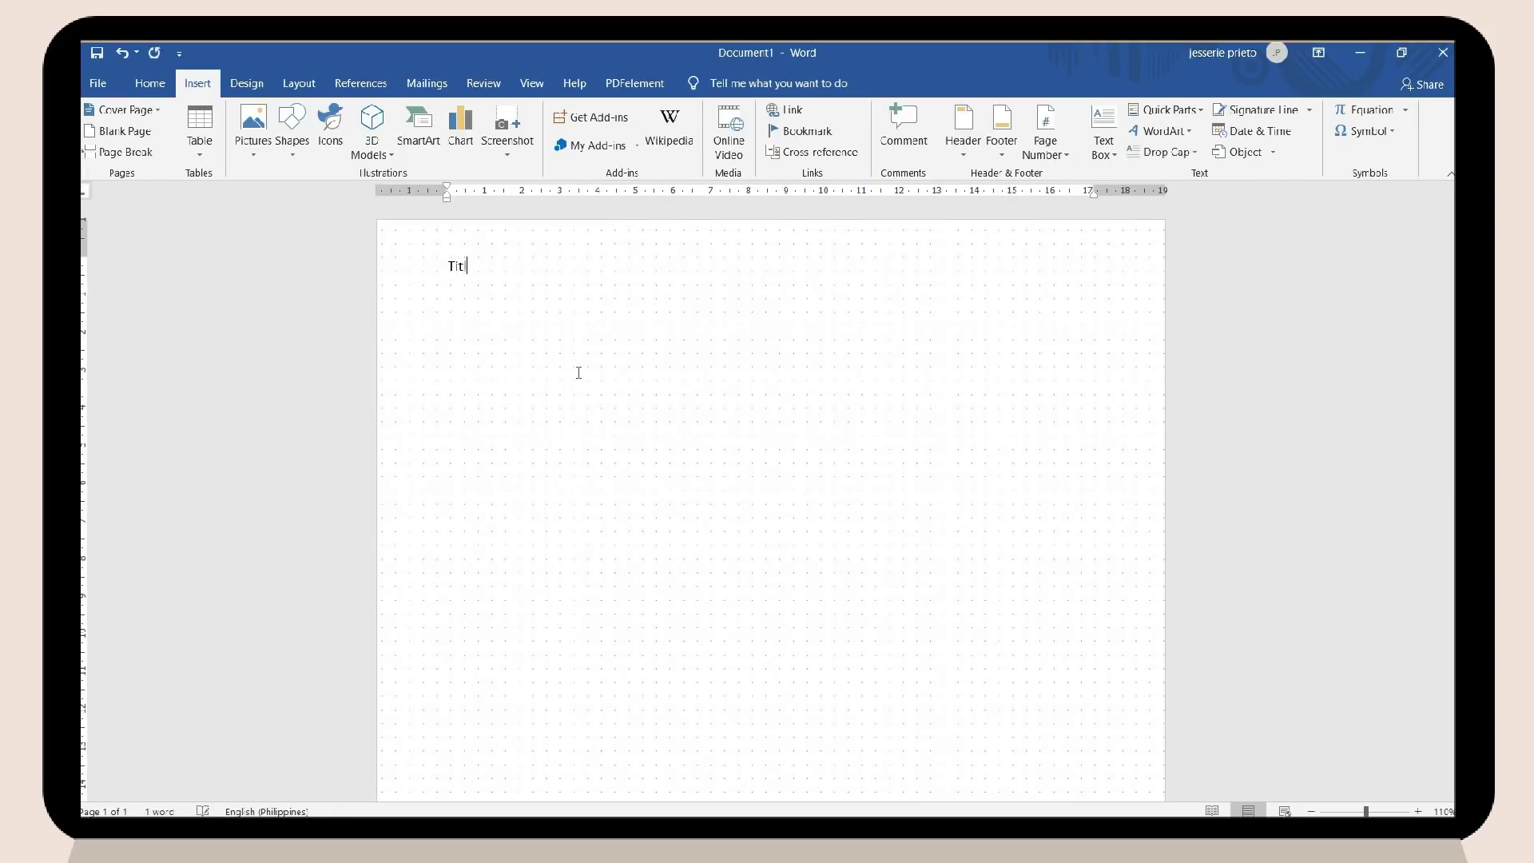
In the dotted-page Word document, format the word "Title" in News706 BT, bold, centred, size 72.
{"action": "double_click", "coordinate": [468, 266]}
{"action": "left_click", "coordinate": [150, 83]}
{"action": "left_click", "coordinate": [308, 116]}
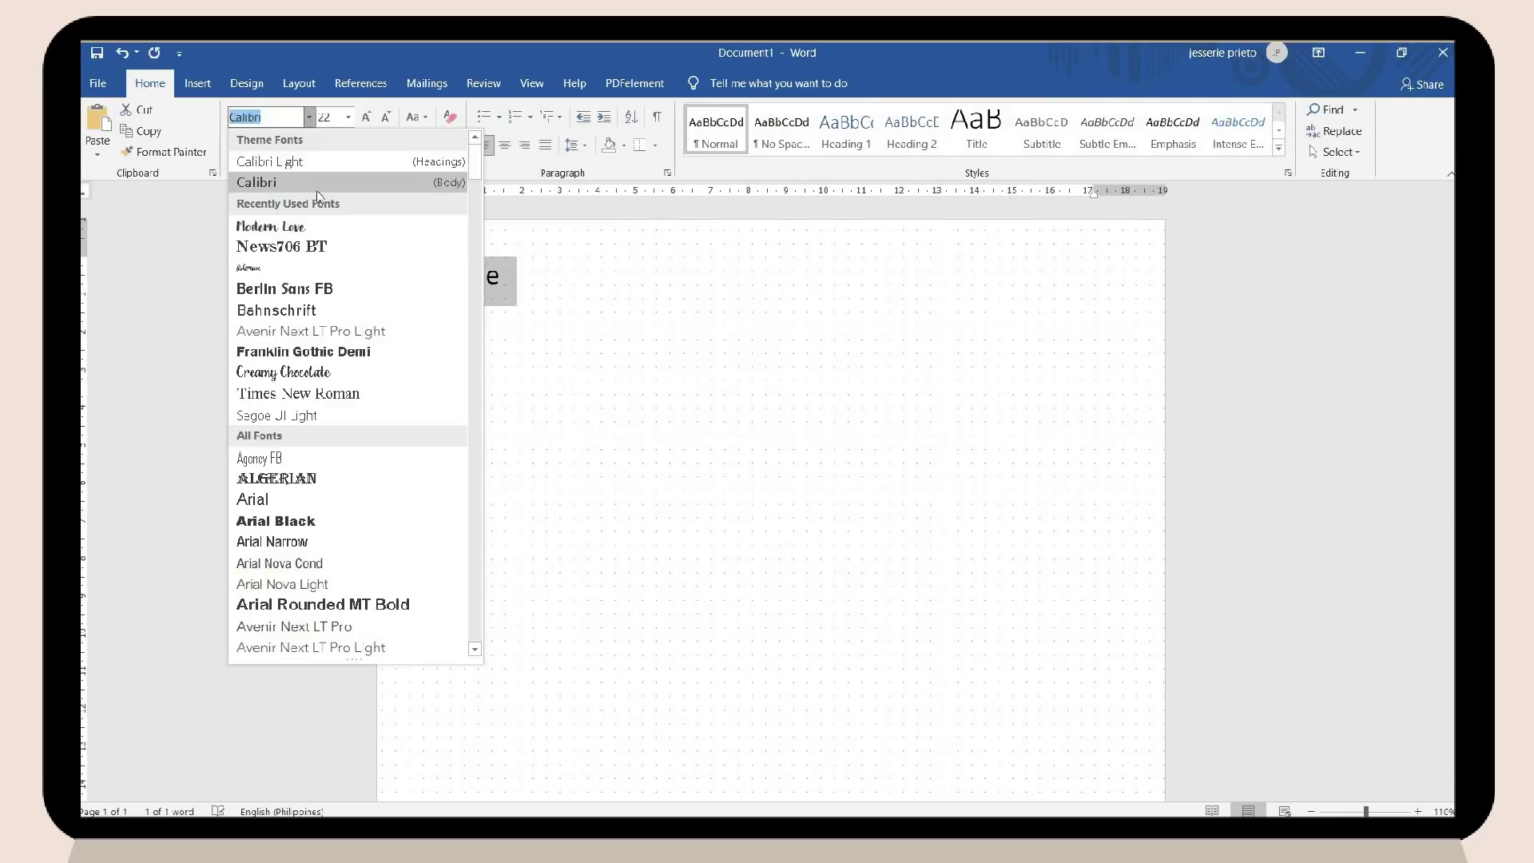
{"action": "left_click", "coordinate": [287, 183]}
{"action": "key", "text": "ctrl+a"}
{"action": "key", "text": "ctrl+b"}
{"action": "key", "text": "ctrl+e"}
{"action": "key", "text": "ctrl+shift+period"}
{"action": "key", "text": "ctrl+shift+period"}
{"action": "key", "text": "ctrl+shift+period"}
{"action": "key", "text": "ctrl+shift+period"}
{"action": "key", "text": "ctrl+shift+period"}
{"action": "key", "text": "ctrl+shift+period"}
Enclose "Title" in quotation marks and add the line "Sub title", also in quotation marks, below it.
{"action": "key", "text": "Home"}
{"action": "type", "text": "\""}
{"action": "key", "text": "End"}
{"action": "type", "text": "\""}
{"action": "key", "text": "Return"}
{"action": "type", "text": "\"Sub title"}
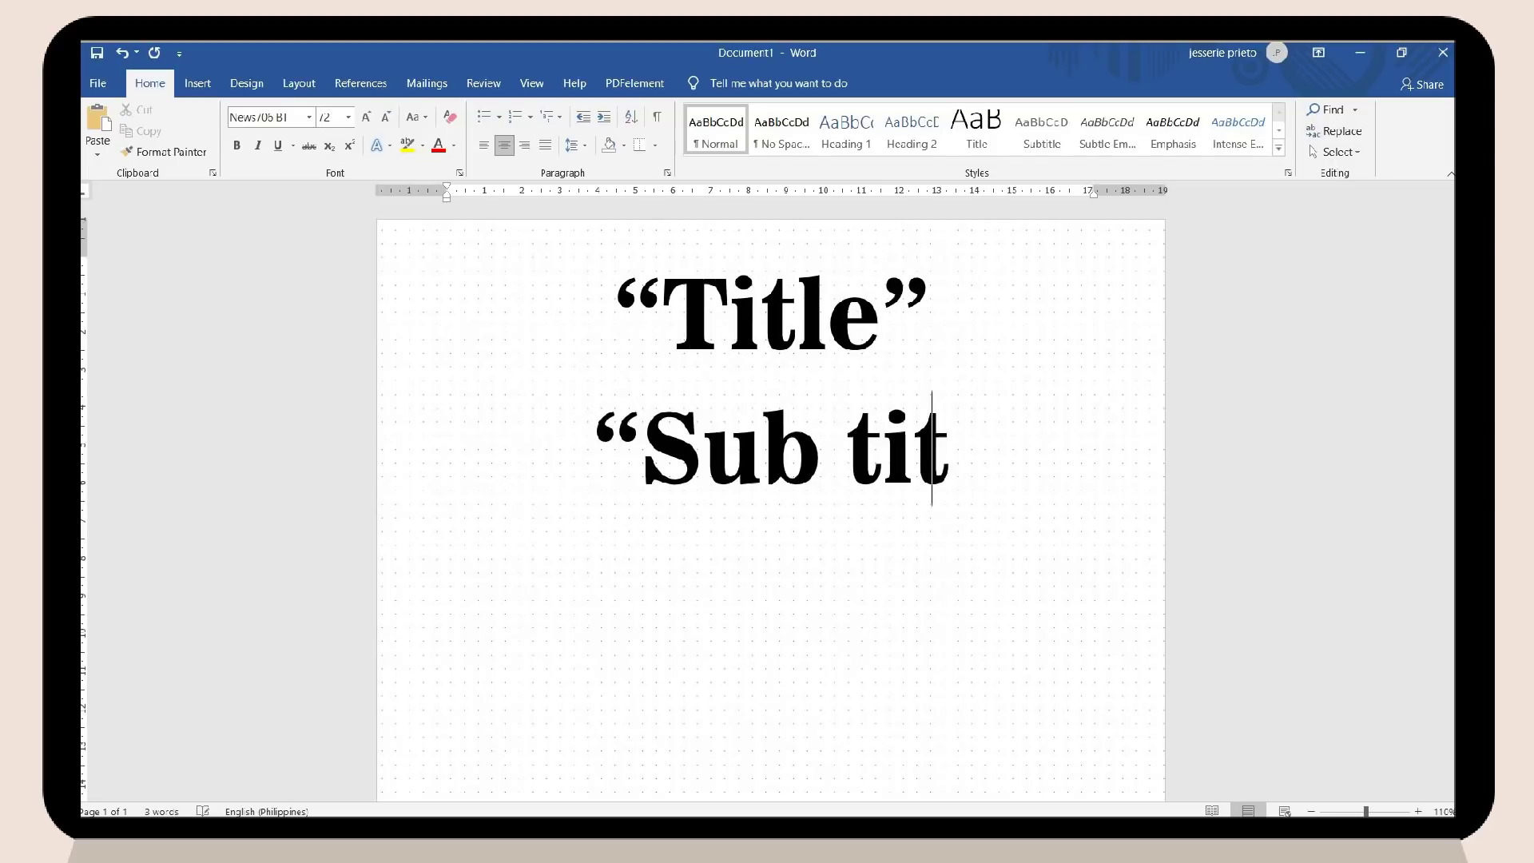
{"action": "type", "text": "\""}
Set the "Sub title" line in Modern Love and make it much smaller than the title.
{"action": "key", "text": "shift+Home"}
{"action": "left_click", "coordinate": [308, 117]}
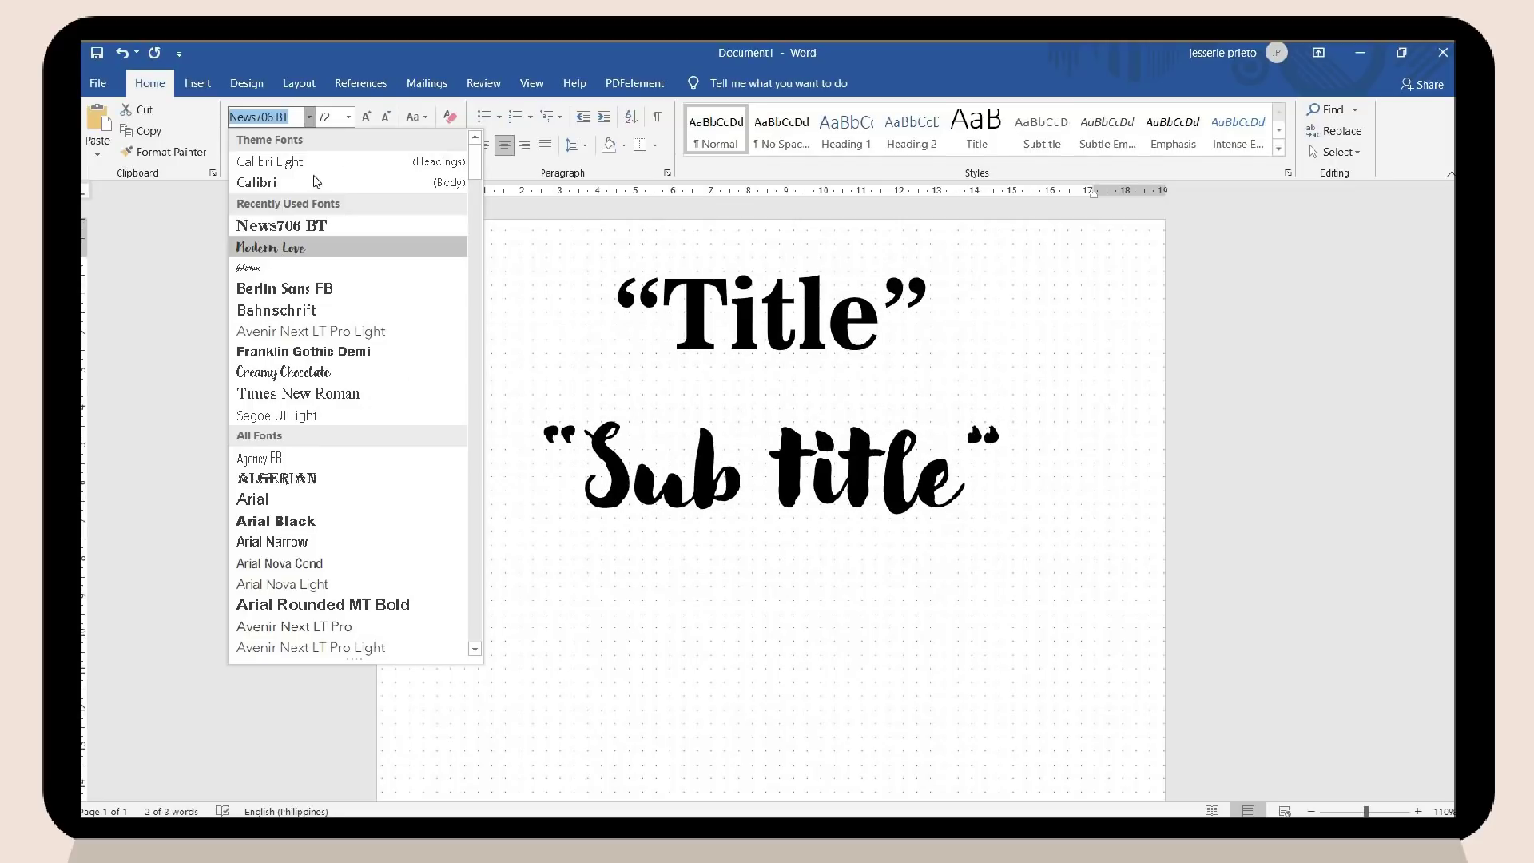
{"action": "left_click", "coordinate": [272, 247]}
{"action": "key", "text": "ctrl+shift+comma"}
{"action": "key", "text": "ctrl+shift+comma"}
{"action": "key", "text": "ctrl+shift+comma"}
{"action": "key", "text": "ctrl+shift+comma"}
Reduce the paragraph spacing after both the title and sub title lines.
{"action": "key", "text": "shift+Up"}
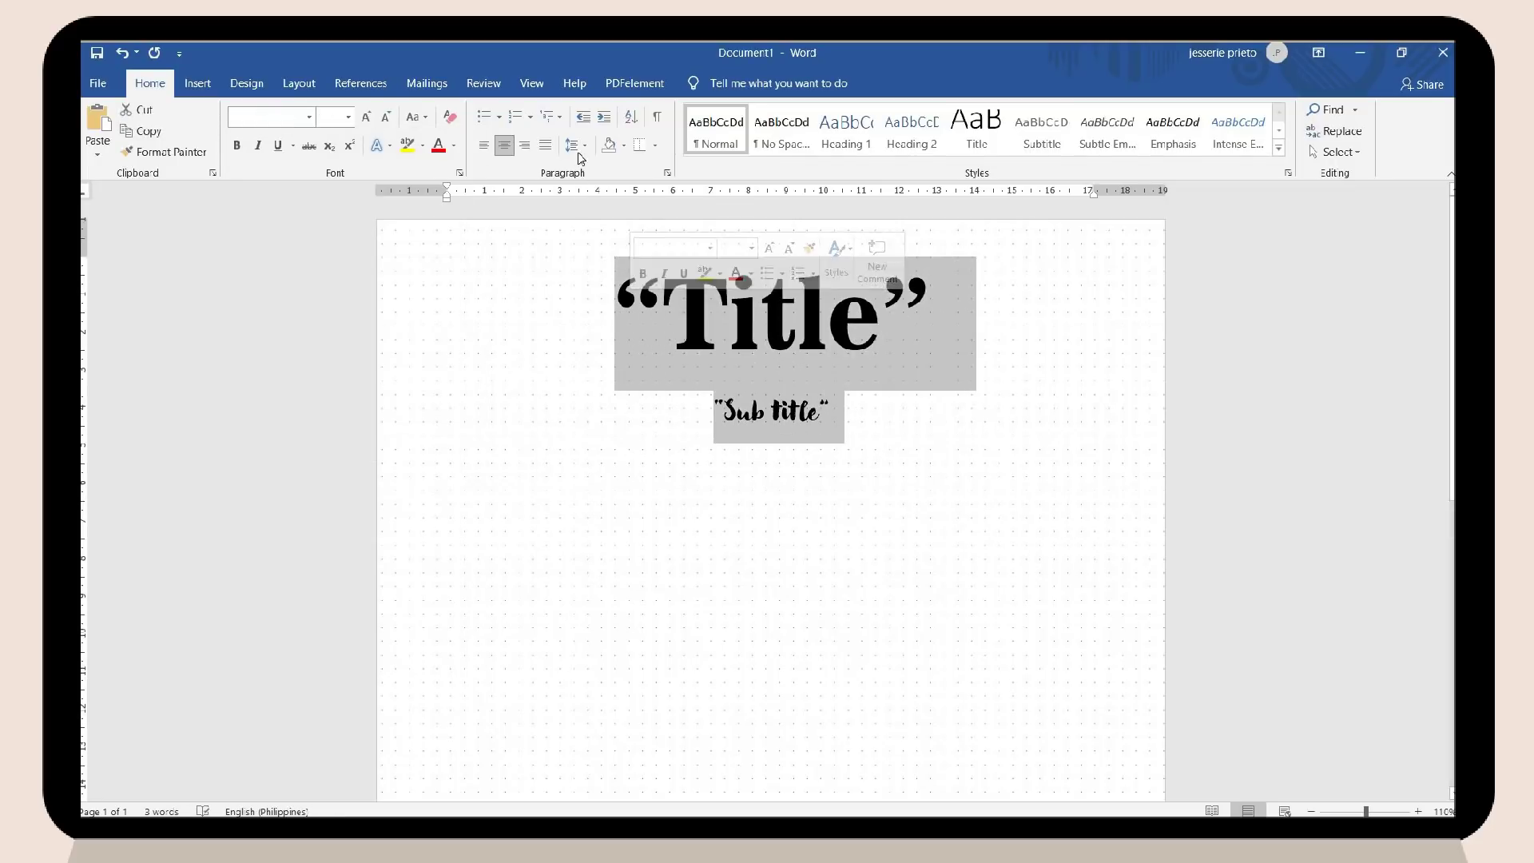
{"action": "left_click", "coordinate": [577, 146]}
{"action": "left_click", "coordinate": [626, 291]}
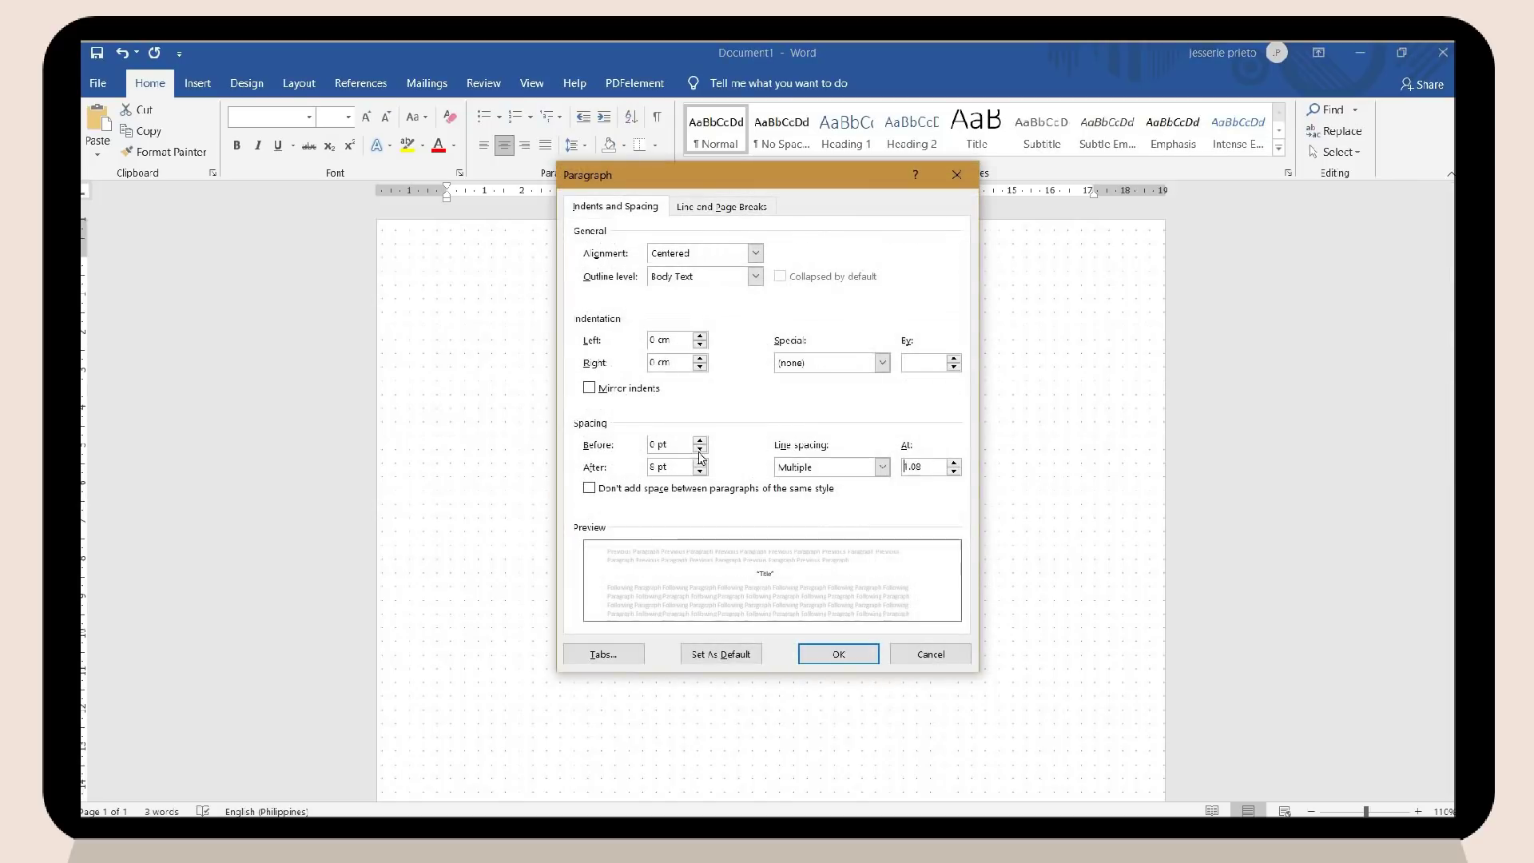
{"action": "left_click", "coordinate": [700, 471]}
{"action": "left_click", "coordinate": [839, 654]}
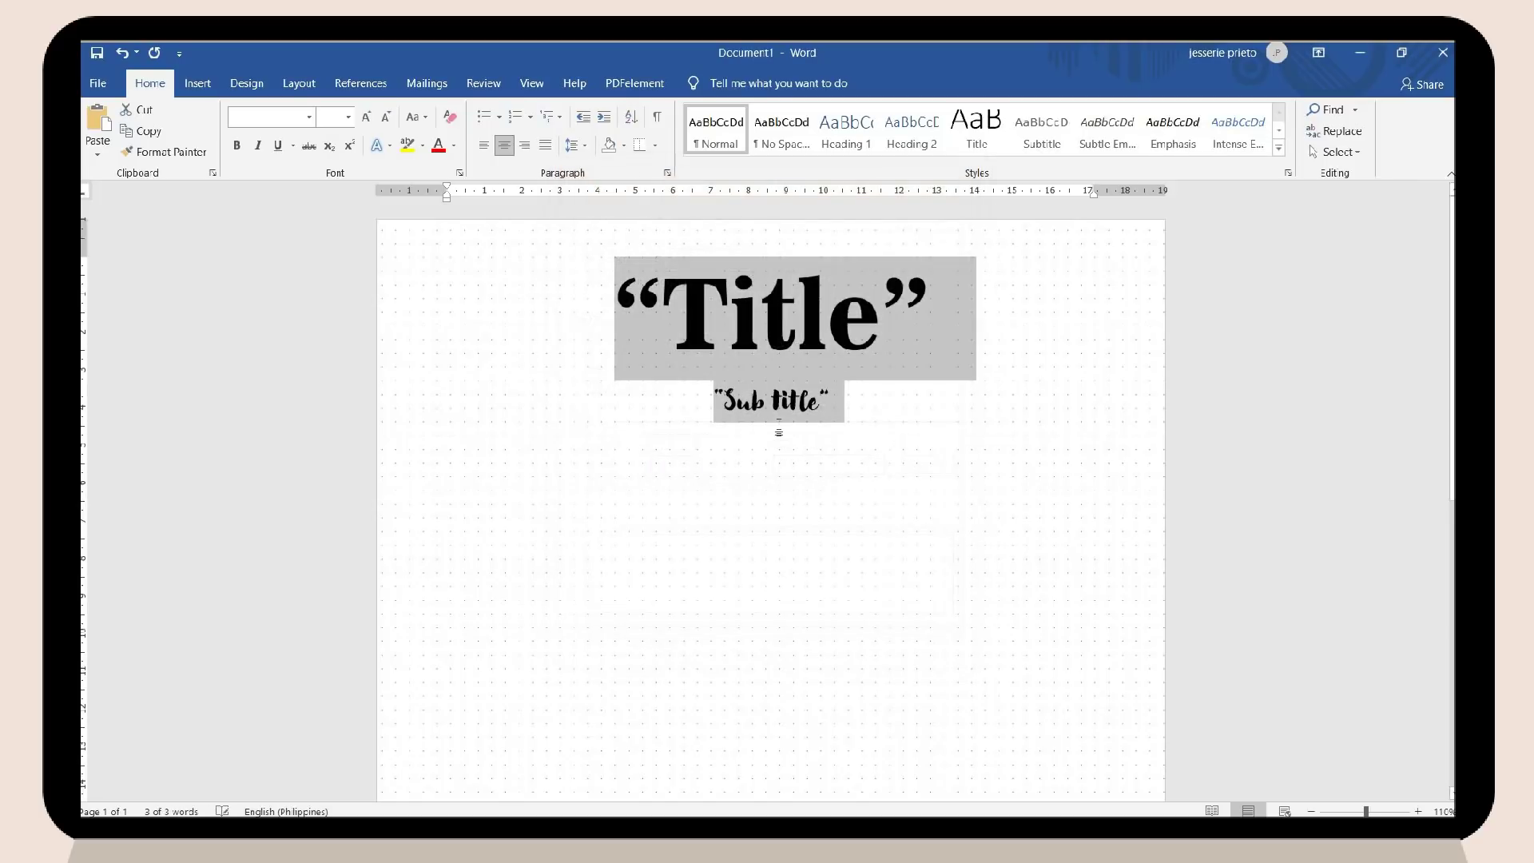
Add the heading "1st Topic" below the sub title and set it in Exotc350 Bd BT, size 18.
{"action": "key", "text": "Down"}
{"action": "type", "text": "1st Topi"}
{"action": "left_click", "coordinate": [299, 478]}
{"action": "left_click", "coordinate": [559, 399]}
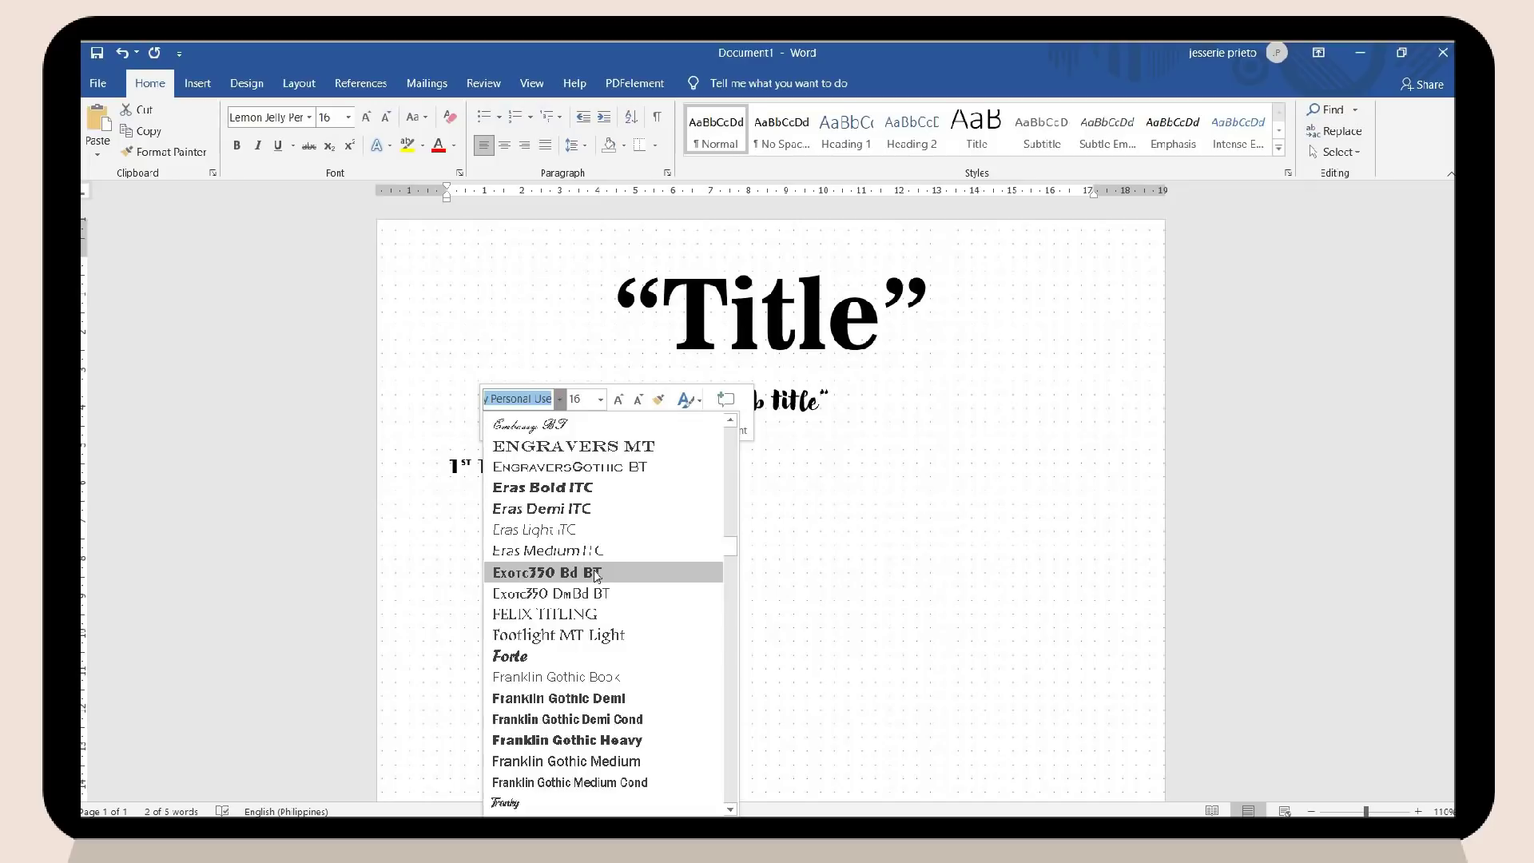
{"action": "left_click", "coordinate": [548, 569]}
{"action": "left_click", "coordinate": [621, 399]}
{"action": "left_click", "coordinate": [622, 400]}
{"action": "left_click", "coordinate": [622, 399]}
Draw a long, thin rectangle beside the "1st Topic" heading, extending towards the page's right edge.
{"action": "left_click", "coordinate": [197, 83]}
{"action": "left_click", "coordinate": [292, 131]}
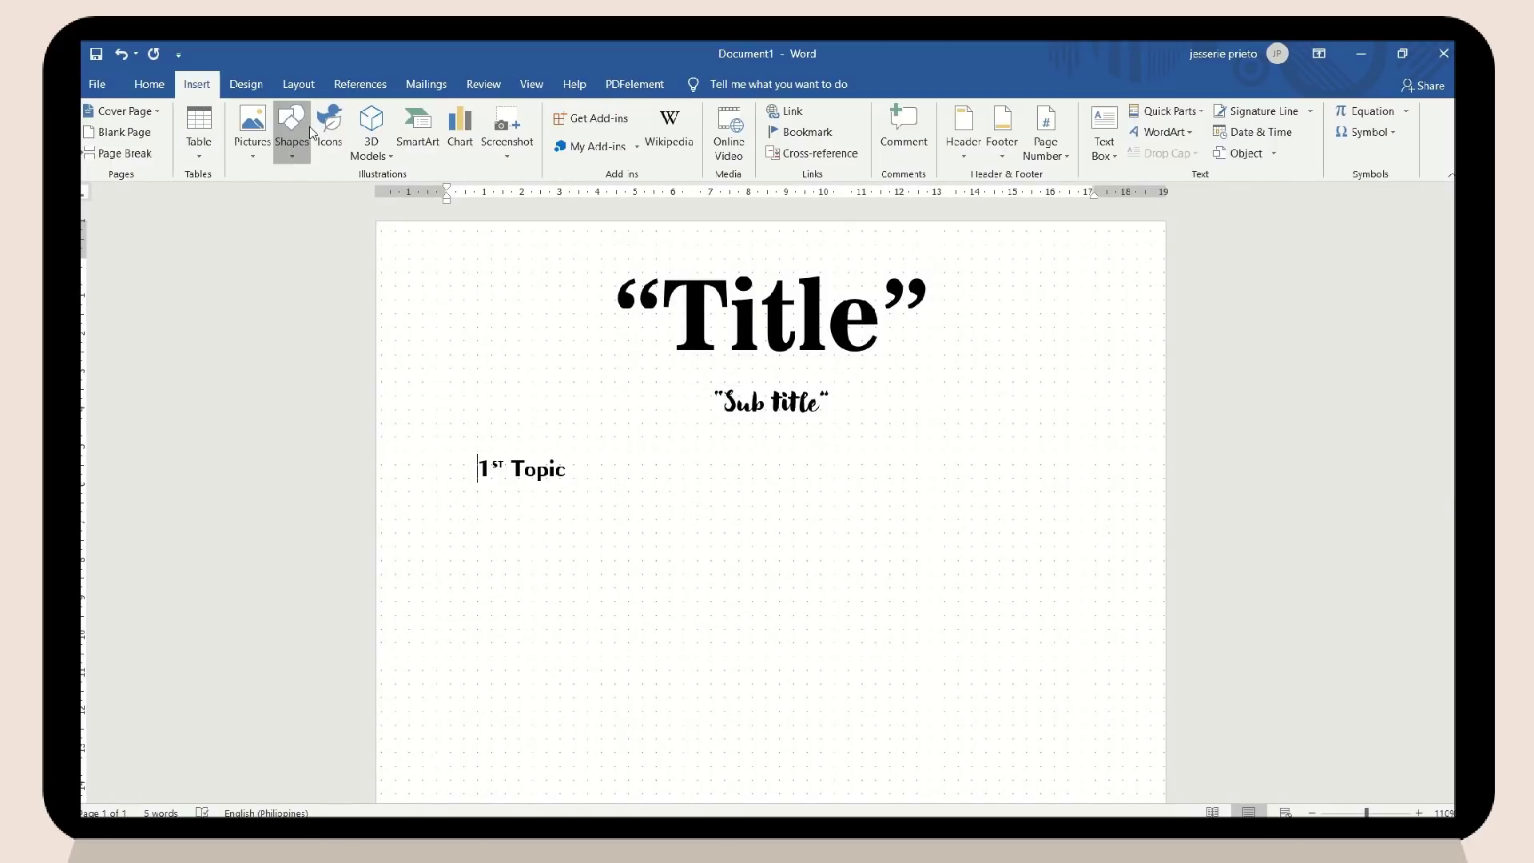
{"action": "left_click", "coordinate": [288, 228]}
{"action": "left_click_drag", "start_coordinate": [576, 461], "coordinate": [1127, 463]}
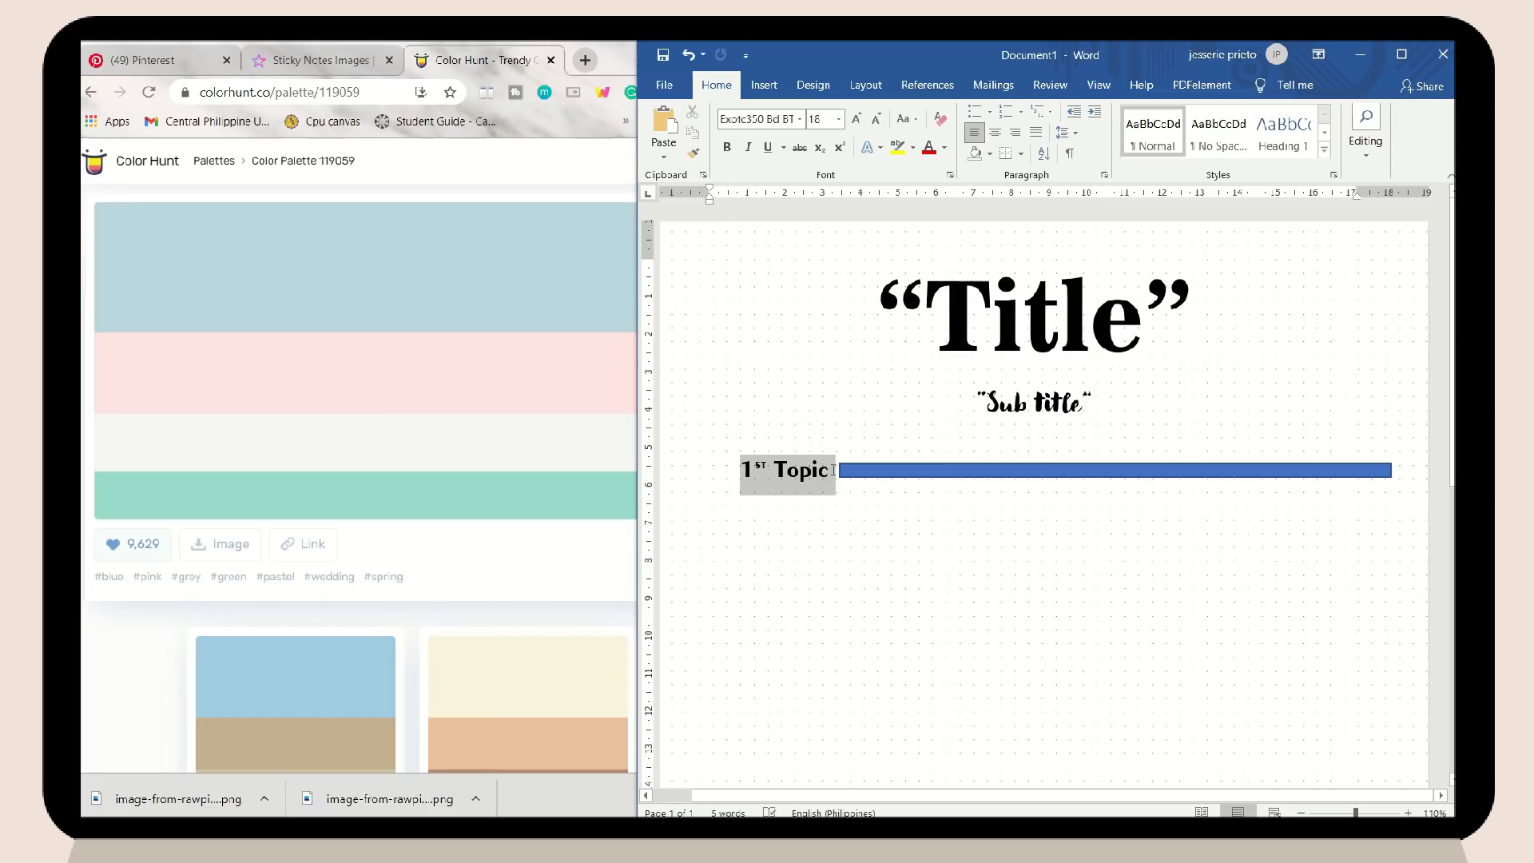
Colour the "1st Topic" heading muted blue and fill the bar beside it with the custom colour #ffe2e2.
{"action": "left_click", "coordinate": [944, 147]}
{"action": "left_click", "coordinate": [965, 330]}
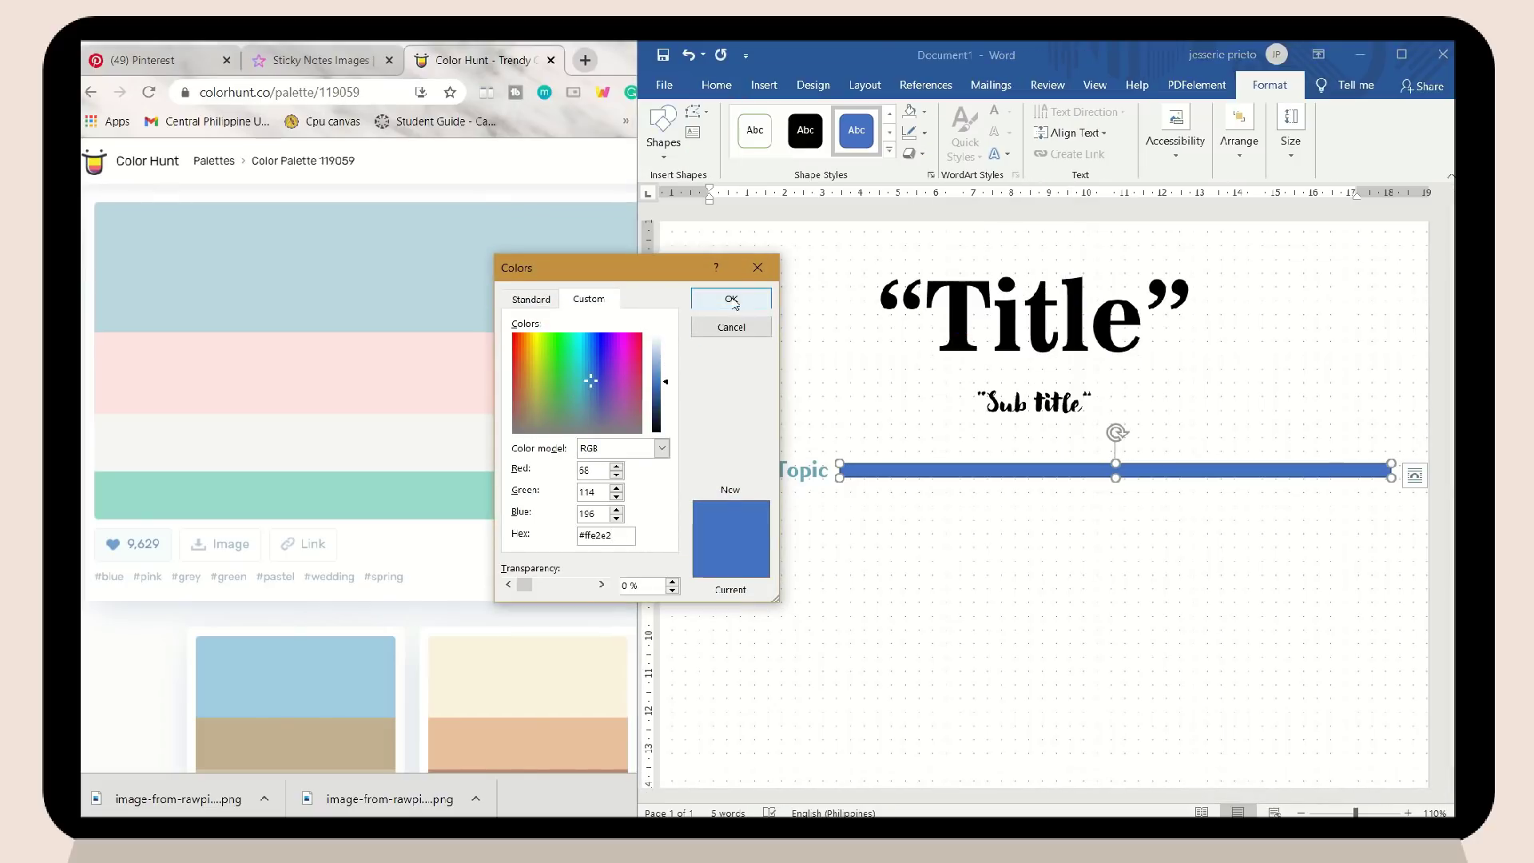
{"action": "left_click", "coordinate": [731, 320]}
{"action": "left_click", "coordinate": [868, 512]}
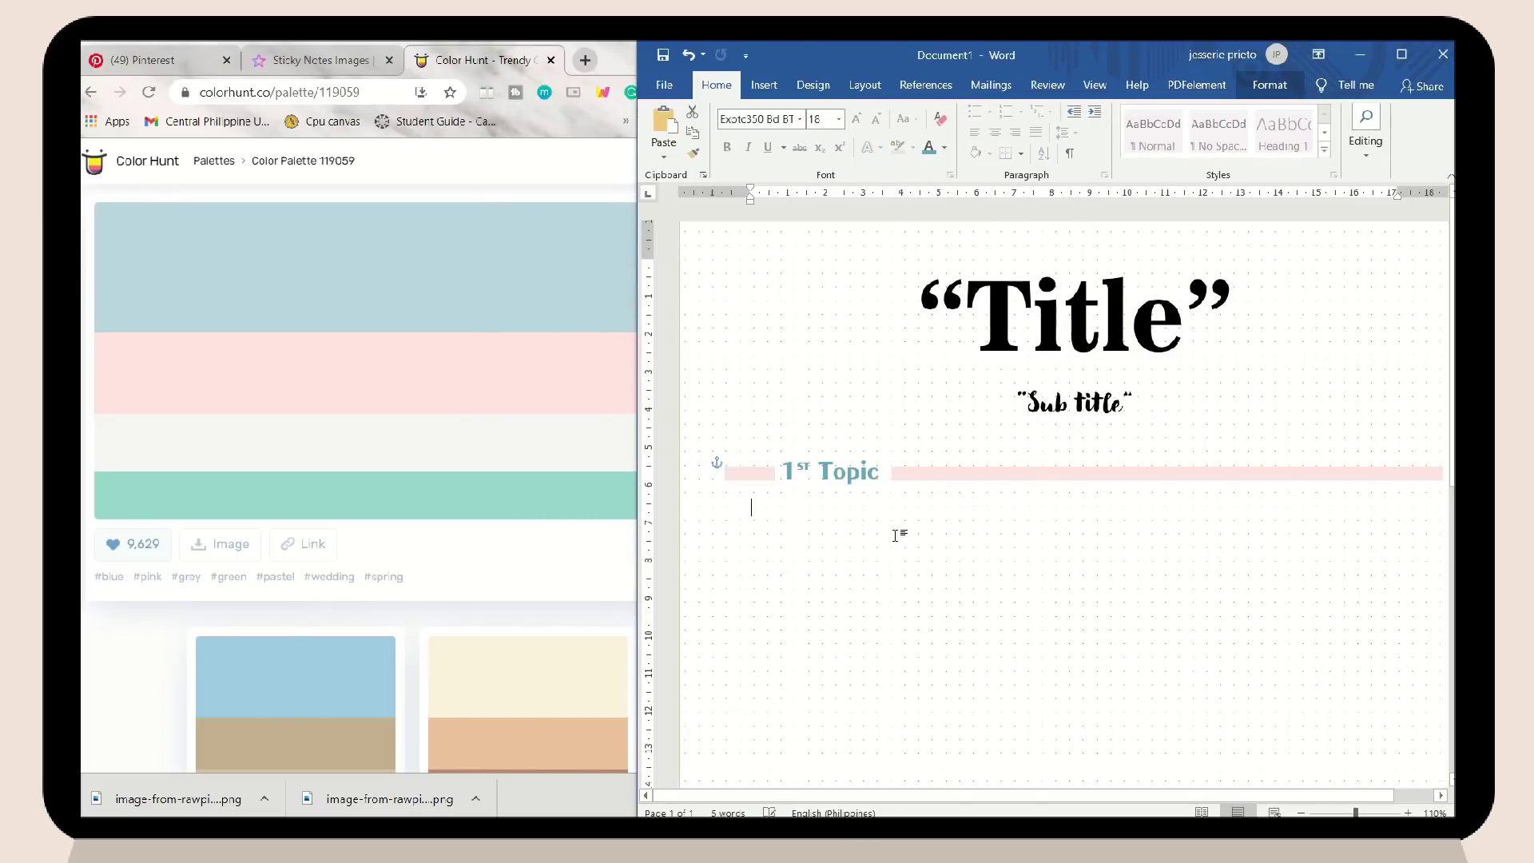
Add the placeholder text "Add your notes here" below the topic heading and set it in Bahnschrift.
{"action": "left_click", "coordinate": [752, 507]}
{"action": "type", "text": "Add your"}
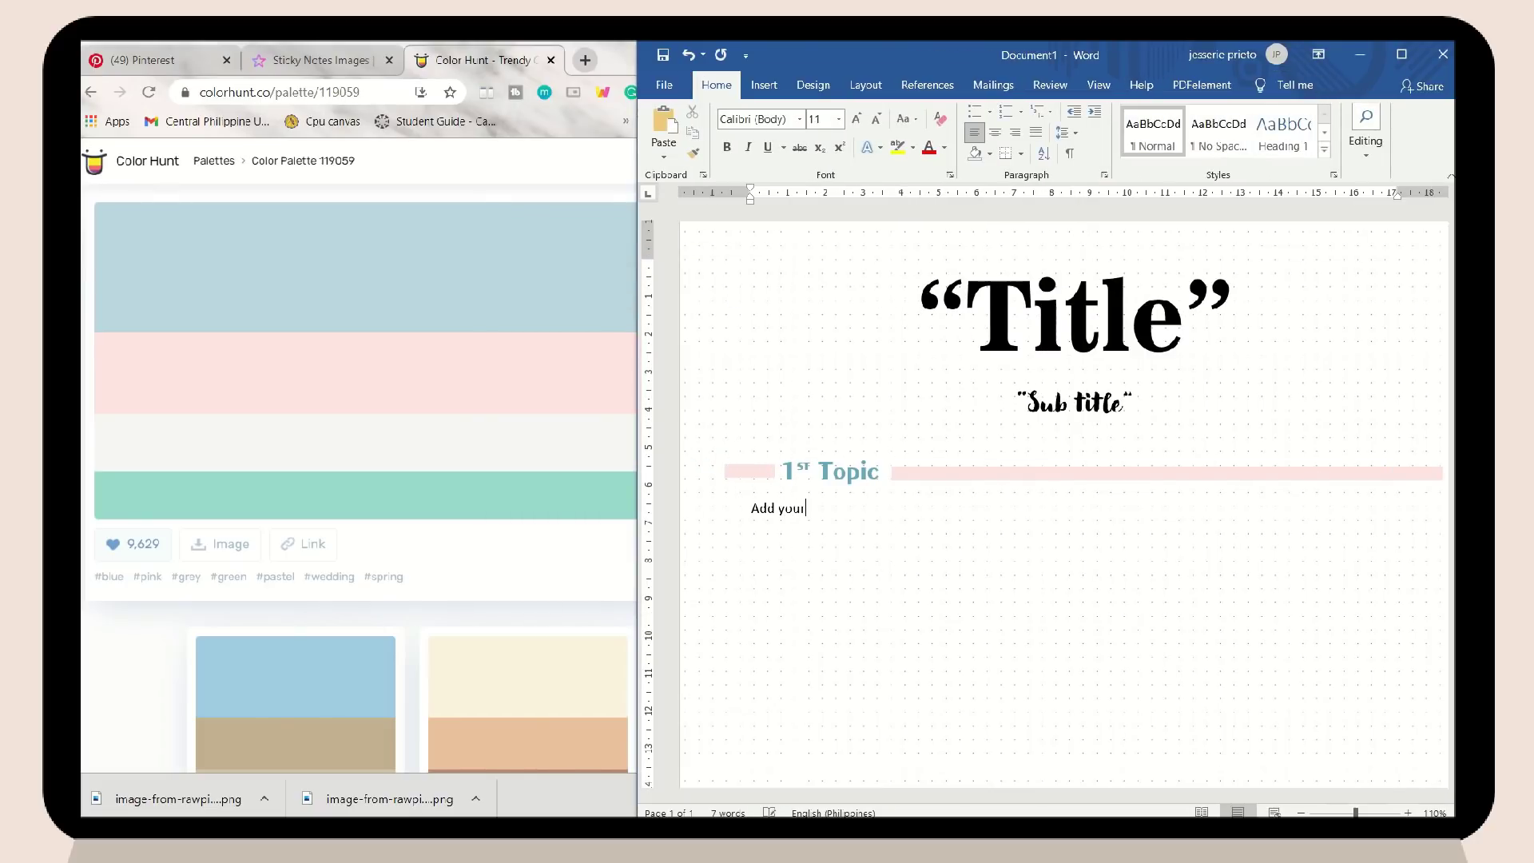
{"action": "type", "text": "notes here"}
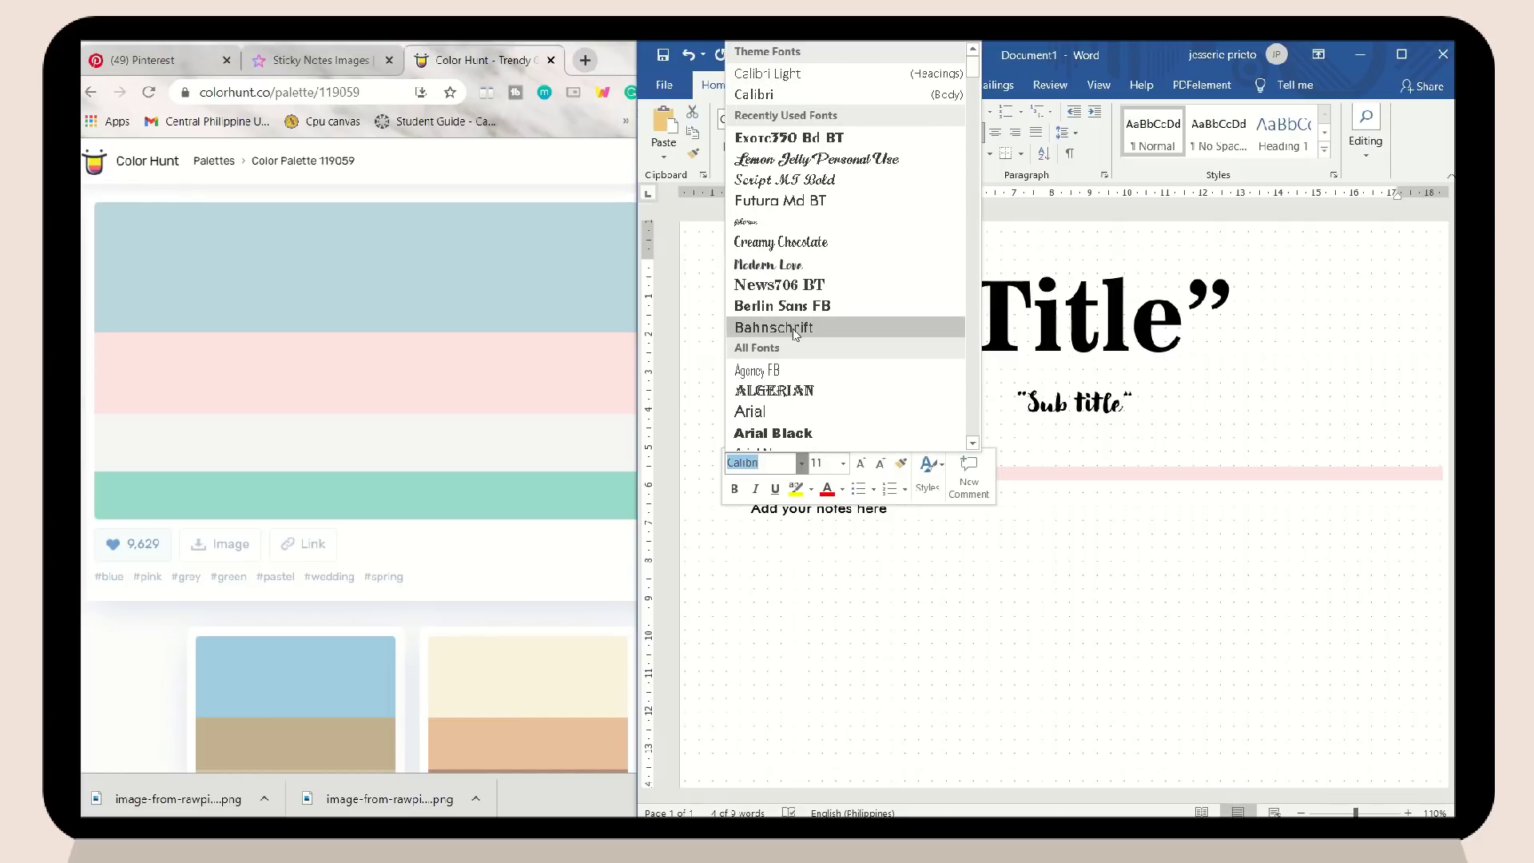
{"action": "left_click", "coordinate": [826, 344]}
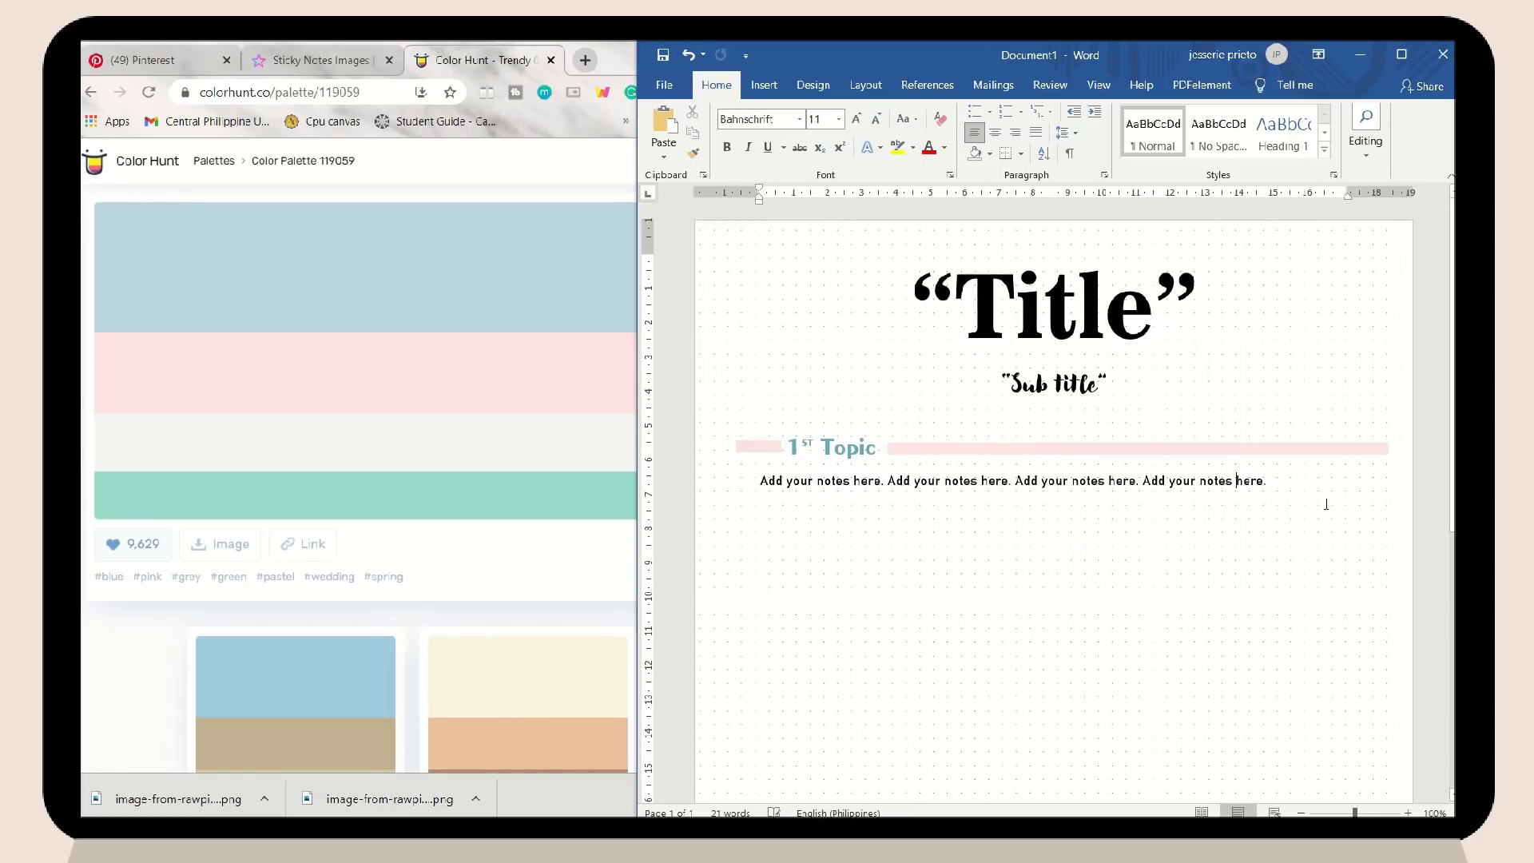